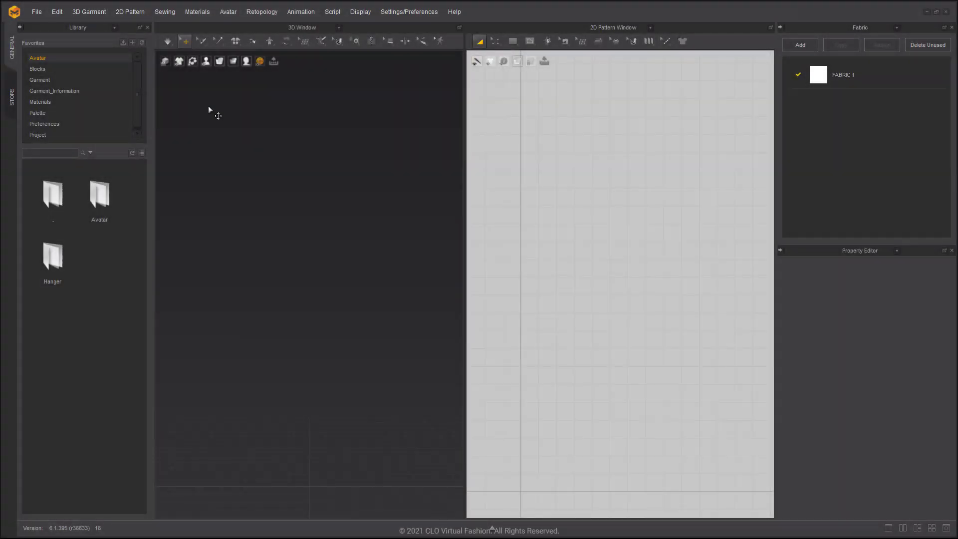
Load the FV2 female avatar from the Library's Avatar > Female_V2 folder
{"action": "double_click", "coordinate": [100, 196]}
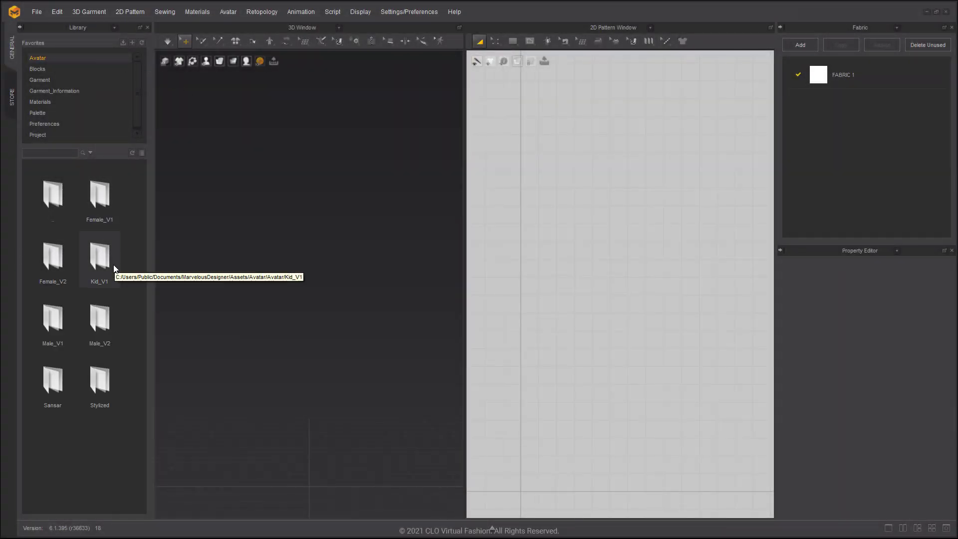
{"action": "double_click", "coordinate": [65, 261]}
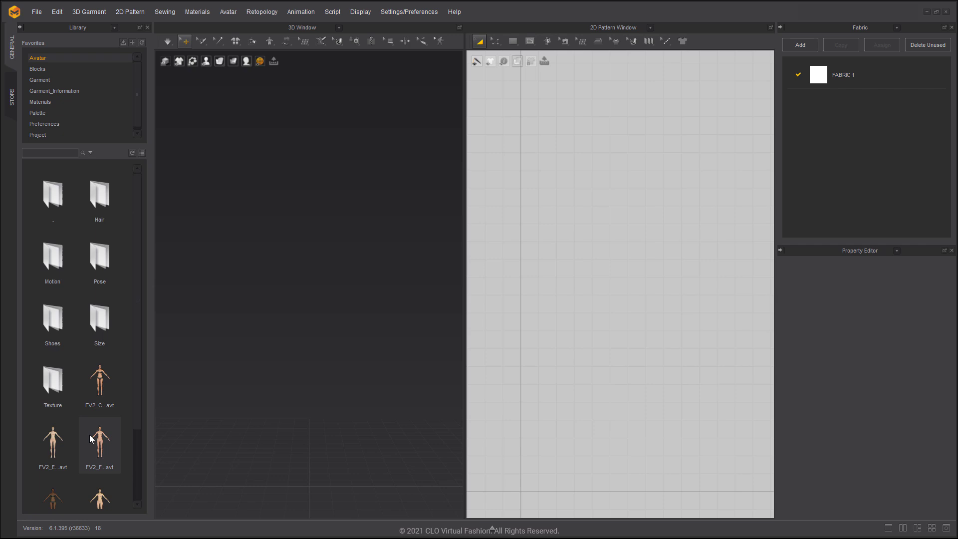
{"action": "double_click", "coordinate": [99, 439]}
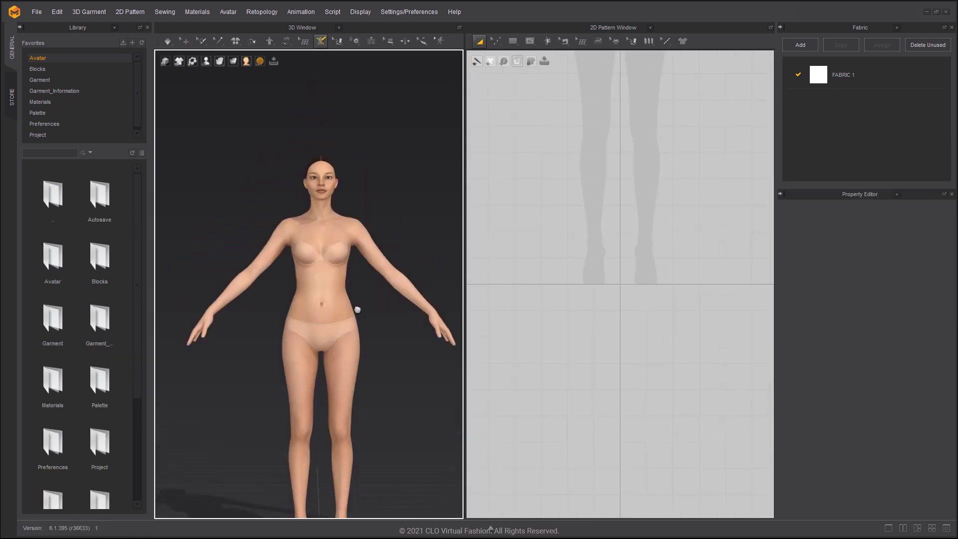
{"action": "scroll", "coordinate": [359, 300], "scroll_direction": "up", "scroll_amount": 4}
{"action": "scroll", "coordinate": [361, 266], "scroll_direction": "up", "scroll_amount": 3}
{"action": "scroll", "coordinate": [334, 238], "scroll_direction": "up", "scroll_amount": 2}
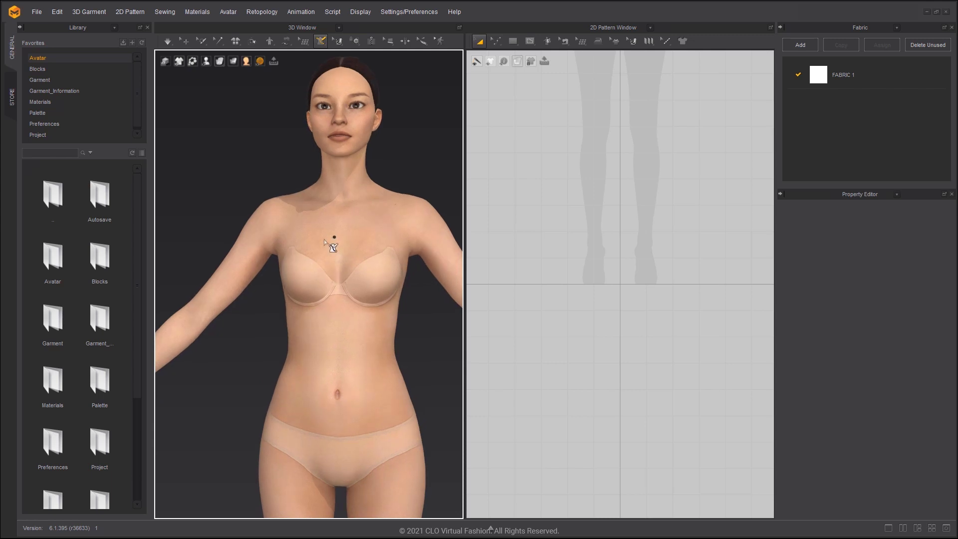
Draw a curved outline on the avatar from the upper chest down the torso and back up to the underarm
{"action": "left_click", "coordinate": [337, 253]}
{"action": "left_click", "coordinate": [363, 311]}
{"action": "left_click", "coordinate": [371, 371]}
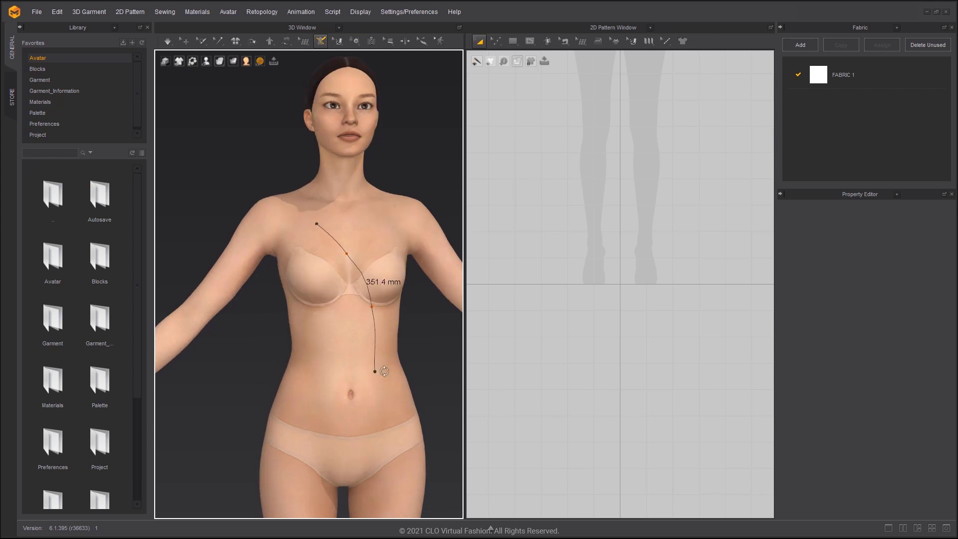
{"action": "middle_click_drag", "start_coordinate": [370, 370], "coordinate": [363, 288]}
{"action": "left_click", "coordinate": [320, 367]}
{"action": "right_click_drag", "start_coordinate": [275, 426], "coordinate": [289, 443]}
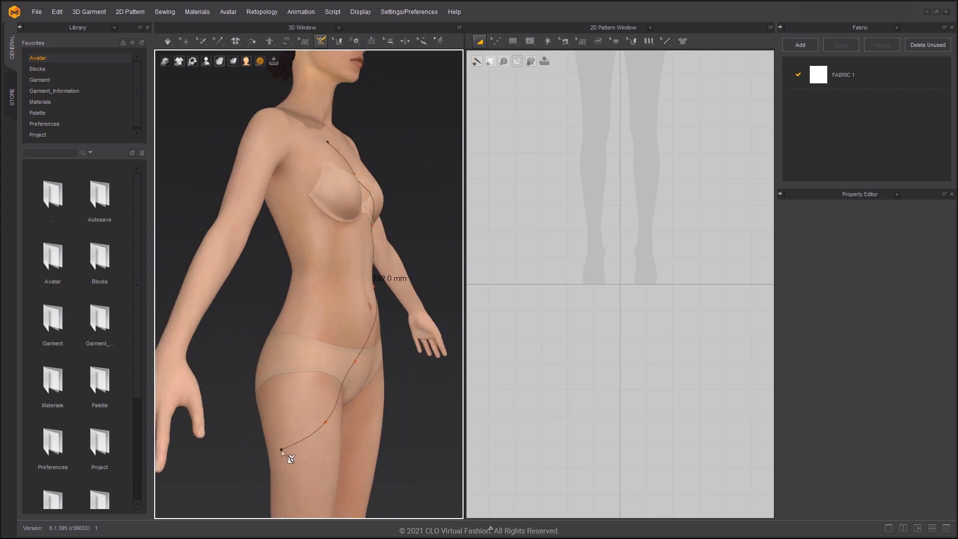
{"action": "left_click", "coordinate": [303, 309]}
{"action": "left_click", "coordinate": [298, 233]}
{"action": "double_click", "coordinate": [283, 178]}
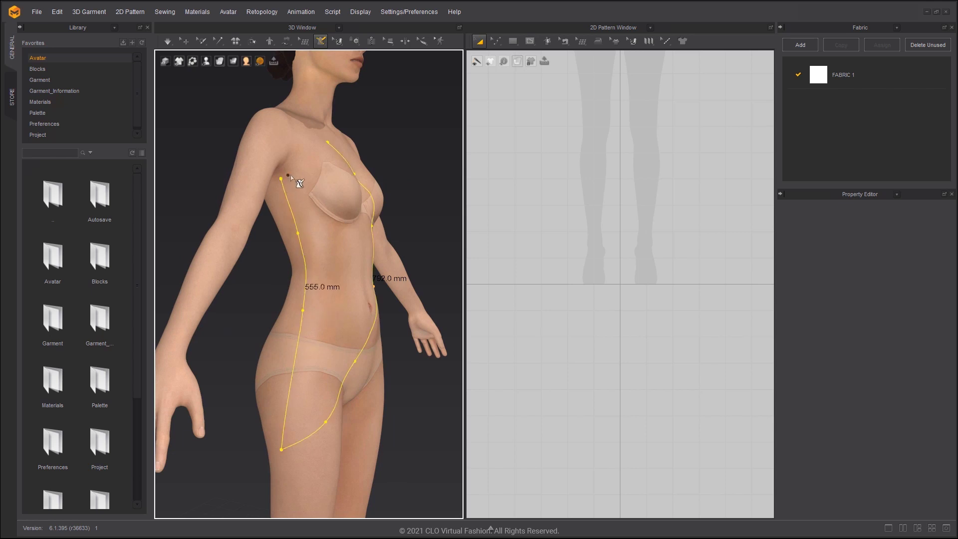
Close the outline with a line across the shoulder to enclose the one-shoulder panel area
{"action": "left_click", "coordinate": [281, 178]}
{"action": "right_click_drag", "start_coordinate": [291, 177], "coordinate": [274, 159]}
{"action": "left_click", "coordinate": [281, 184]}
{"action": "left_click", "coordinate": [291, 161]}
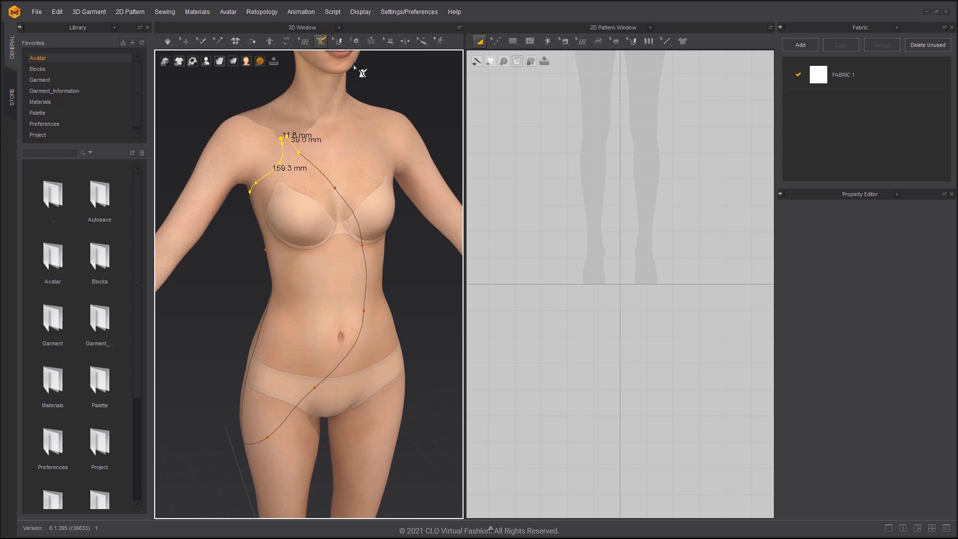
Flatten the enclosed torso area into a 2D pattern piece and select it
{"action": "left_click", "coordinate": [322, 41]}
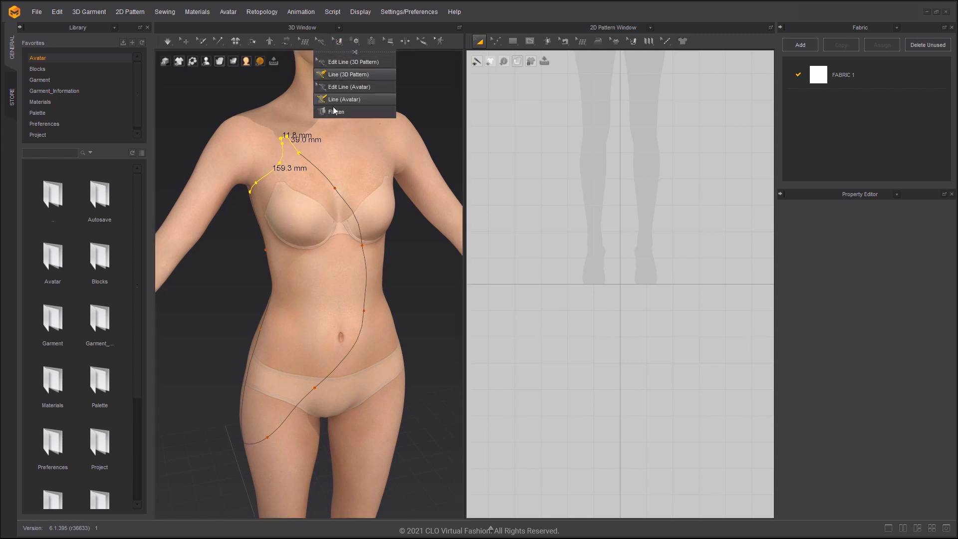
{"action": "double_click", "coordinate": [325, 230]}
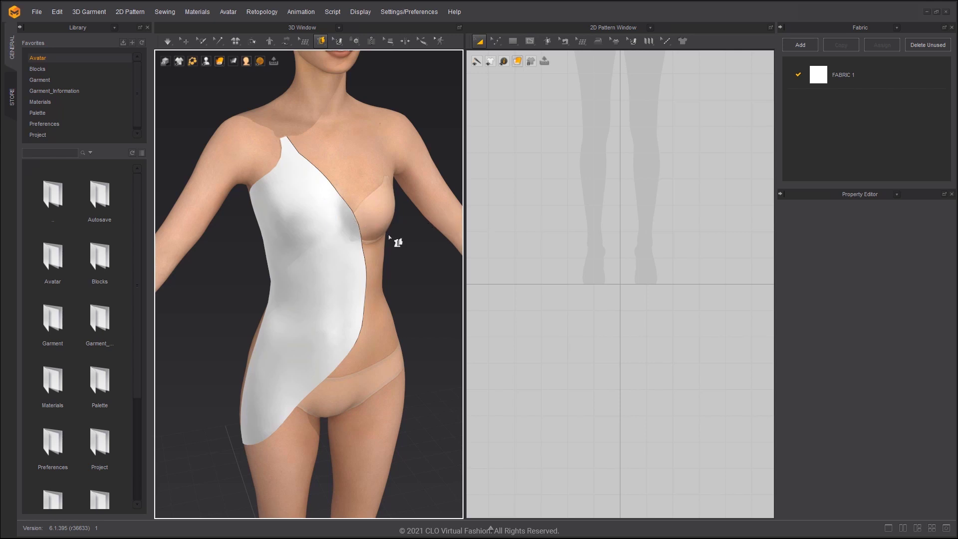
{"action": "key", "text": "q"}
{"action": "left_click", "coordinate": [342, 252]}
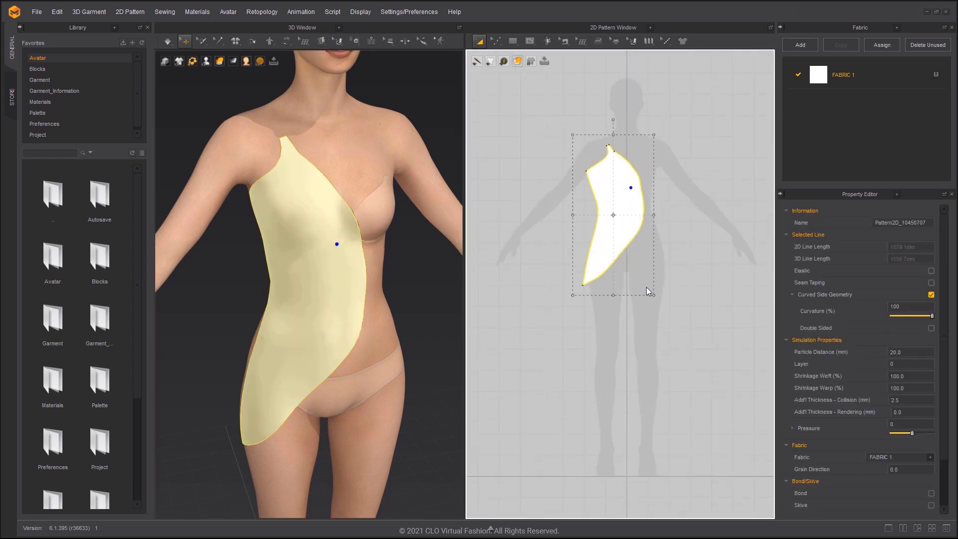
{"action": "scroll", "coordinate": [646, 287], "scroll_direction": "up", "scroll_amount": 5}
Delete the extra points on both side edges and bulge the right edge into a smooth curve
{"action": "key", "text": "z"}
{"action": "left_click", "coordinate": [600, 141]}
{"action": "key", "text": "Delete"}
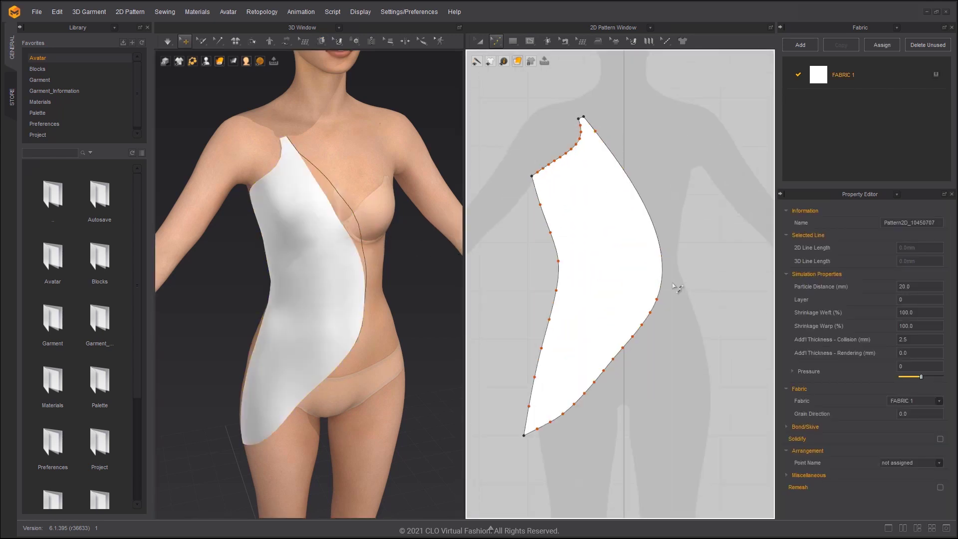
{"action": "left_click", "coordinate": [594, 396]}
{"action": "key", "text": "Delete"}
{"action": "left_click_drag", "start_coordinate": [657, 300], "coordinate": [666, 299]}
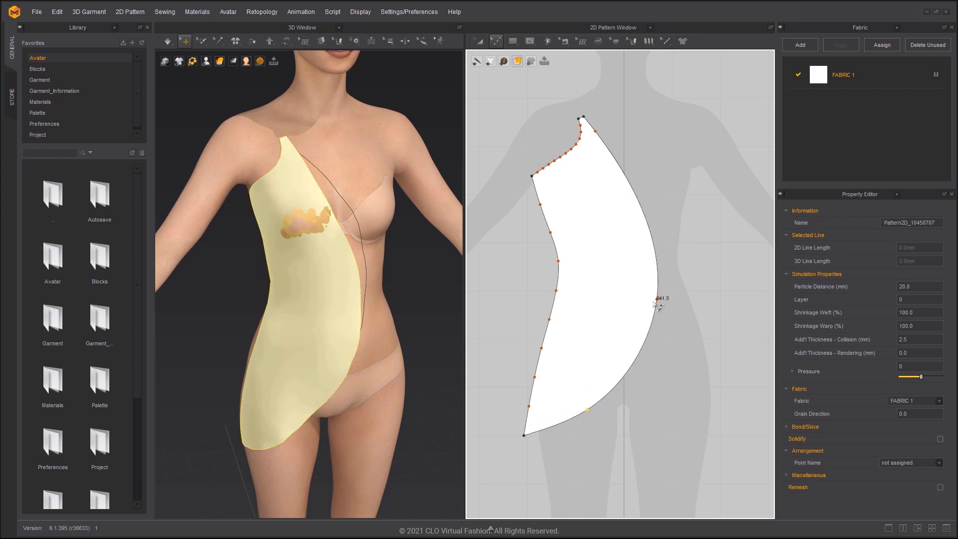
{"action": "left_click_drag", "start_coordinate": [546, 182], "coordinate": [550, 304]}
{"action": "key", "text": "Delete"}
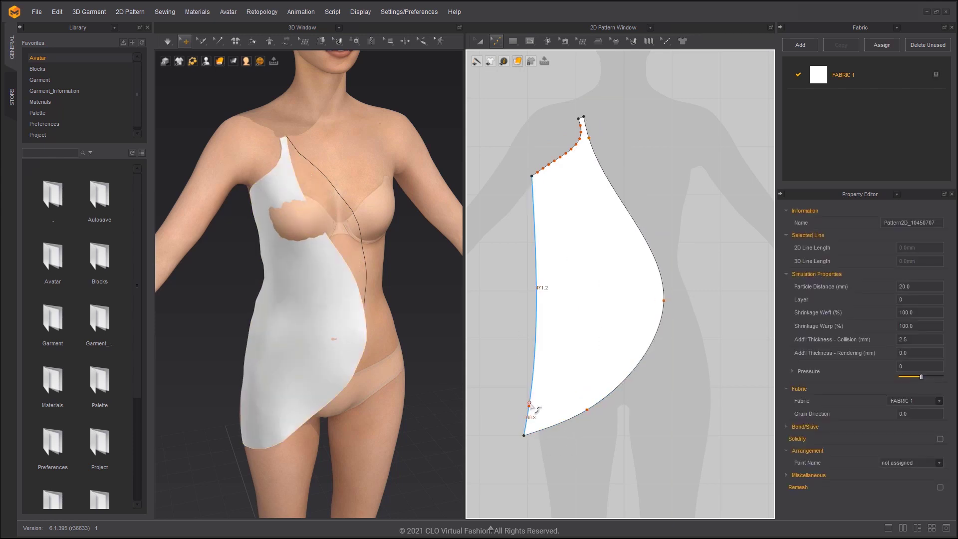
{"action": "left_click", "coordinate": [552, 277]}
{"action": "scroll", "coordinate": [596, 244], "scroll_direction": "up", "scroll_amount": 2}
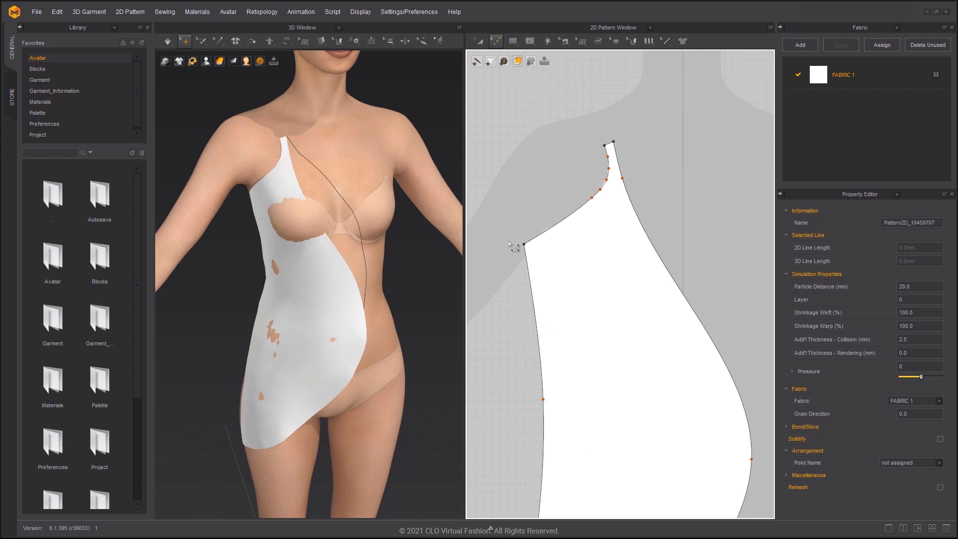
Curve the neckline into a concave arc, align and narrow the strap top, and bow the strap and left edges
{"action": "left_click_drag", "start_coordinate": [524, 243], "coordinate": [531, 212]}
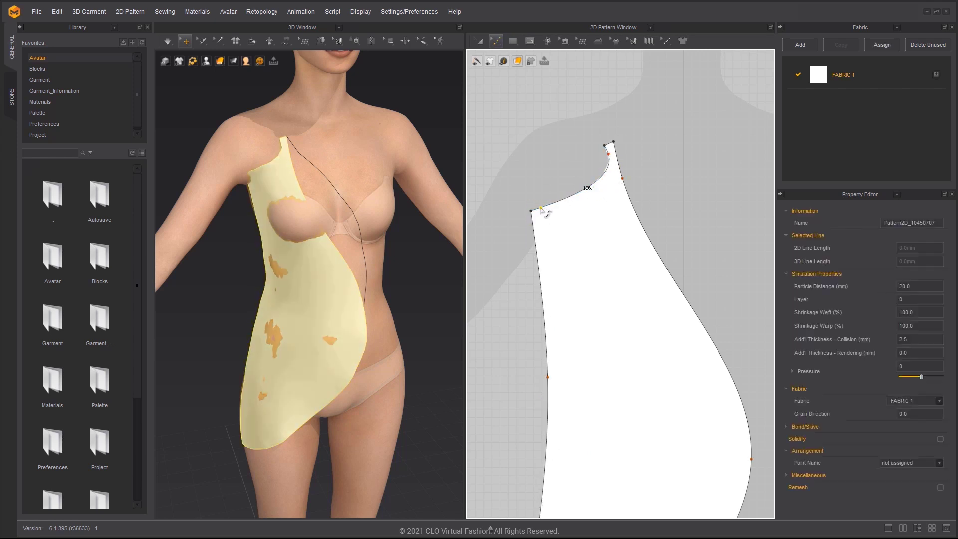
{"action": "left_click_drag", "start_coordinate": [615, 185], "coordinate": [623, 153]}
{"action": "right_click", "coordinate": [606, 144]}
{"action": "mouse_move", "coordinate": [620, 183]}
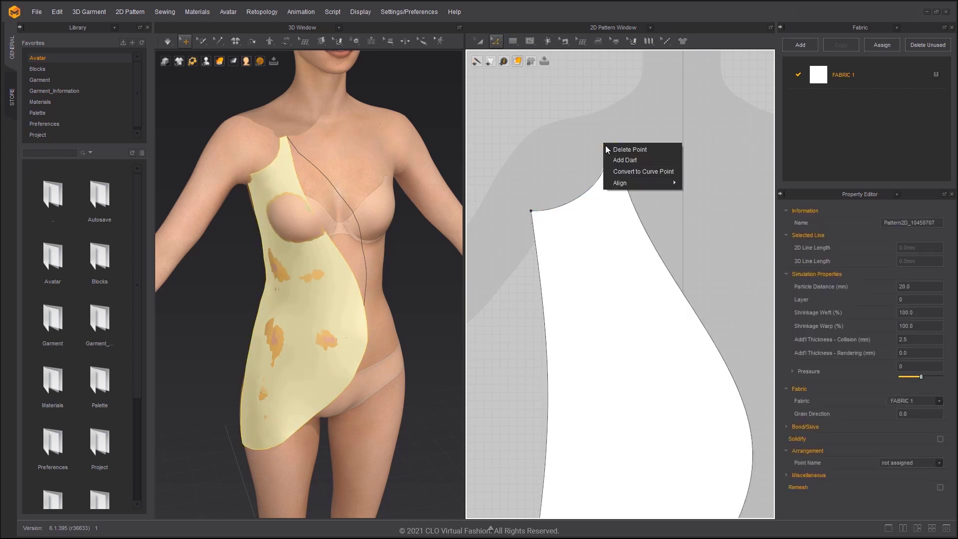
{"action": "left_click", "coordinate": [708, 216]}
{"action": "scroll", "coordinate": [610, 153], "scroll_direction": "up", "scroll_amount": 2}
{"action": "left_click_drag", "start_coordinate": [604, 148], "coordinate": [606, 146]}
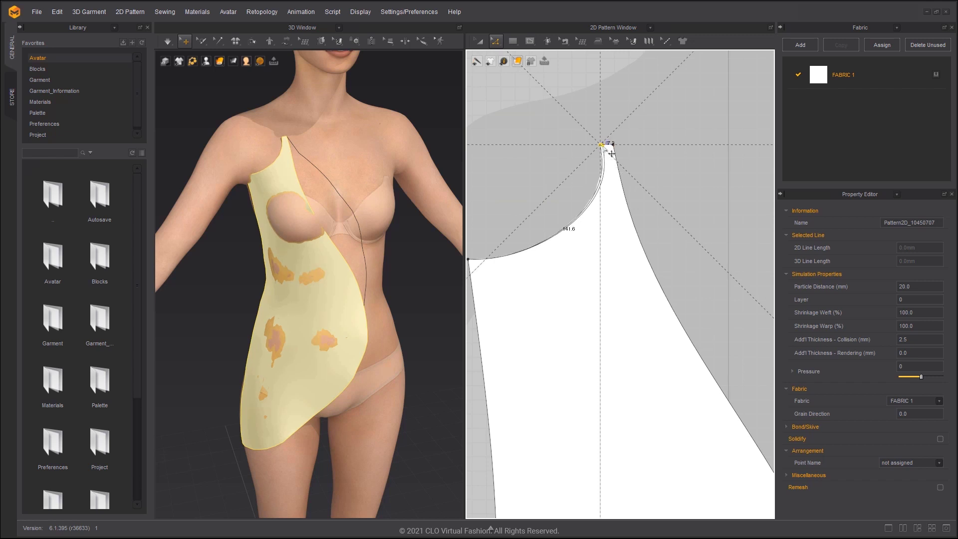
{"action": "mouse_move", "coordinate": [629, 193]}
{"action": "left_mouse_down"}
{"action": "mouse_move", "coordinate": [637, 203]}
{"action": "mouse_move", "coordinate": [658, 189]}
{"action": "left_mouse_up"}
{"action": "scroll", "coordinate": [622, 188], "scroll_direction": "down", "scroll_amount": 3}
{"action": "scroll", "coordinate": [658, 188], "scroll_direction": "down", "scroll_amount": 2}
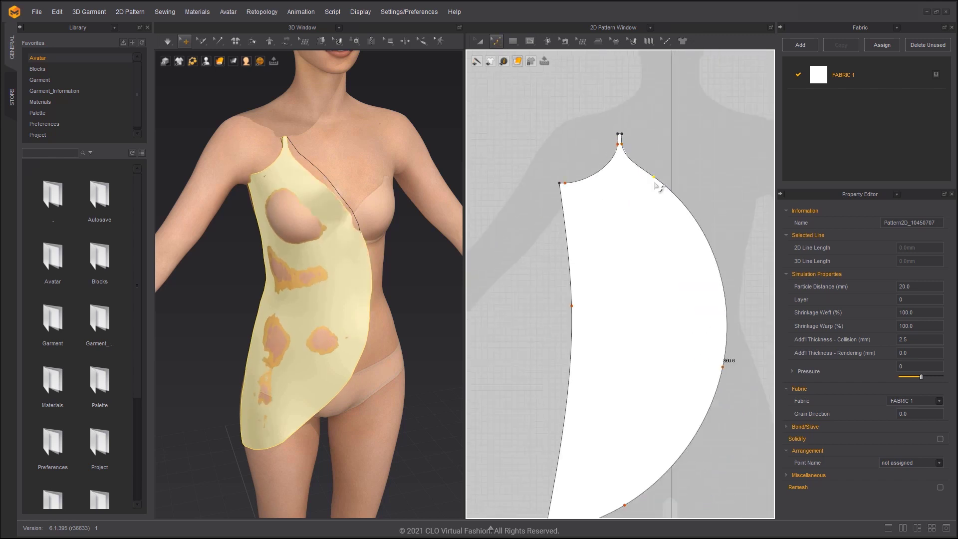
{"action": "scroll", "coordinate": [659, 404], "scroll_direction": "down", "scroll_amount": 1}
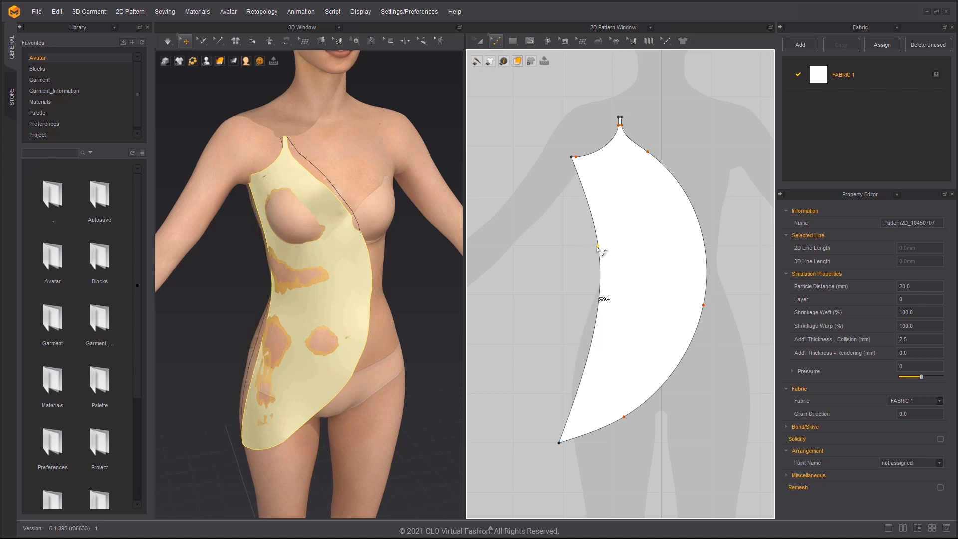
{"action": "left_click_drag", "start_coordinate": [584, 237], "coordinate": [588, 242]}
{"action": "scroll", "coordinate": [599, 254], "scroll_direction": "down", "scroll_amount": 3}
Paste a mirrored copy of the panel to the right of the original in the 2D window
{"action": "key", "text": "a"}
{"action": "key", "text": "ctrl+c"}
{"action": "key", "text": "ctrl+r"}
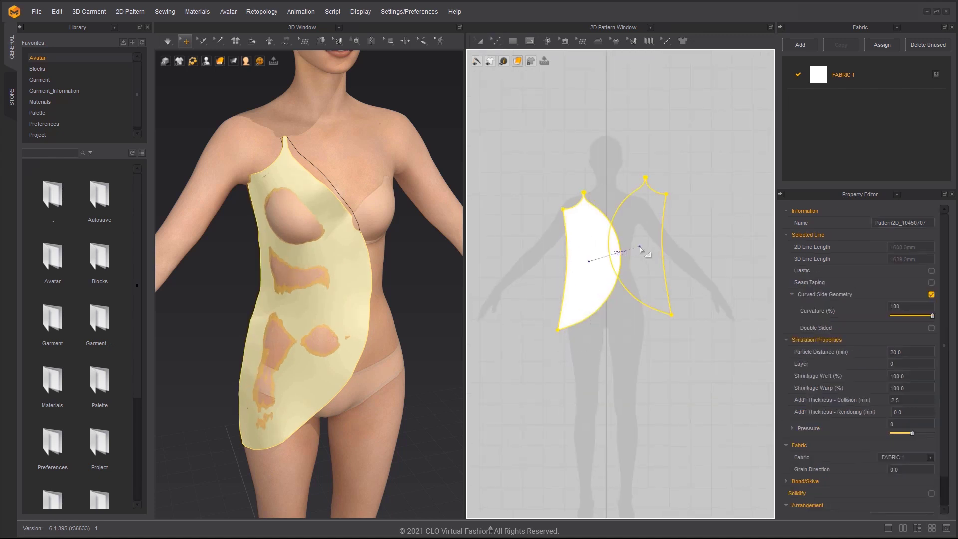
{"action": "left_click", "coordinate": [610, 253]}
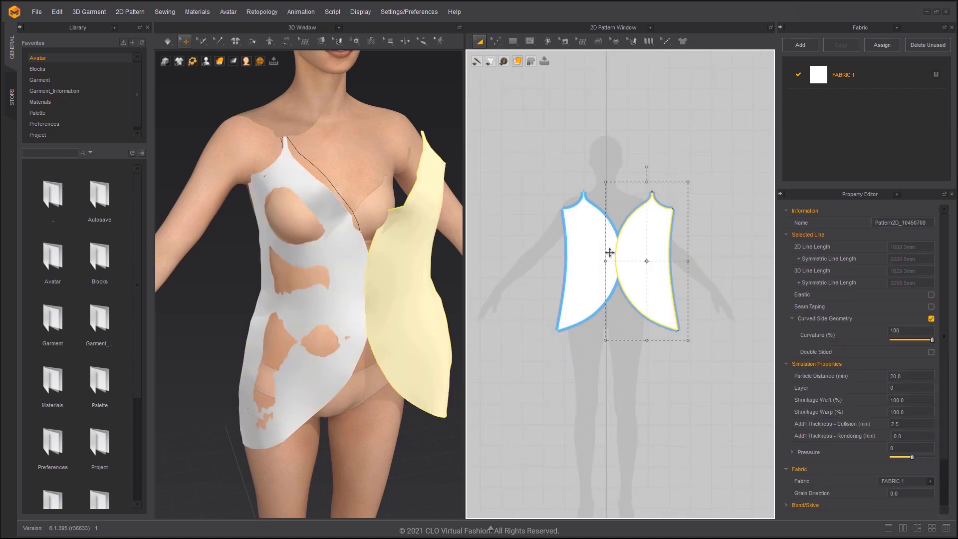
Wrap the left panel around the avatar's body using an arrangement point
{"action": "left_click", "coordinate": [340, 258]}
{"action": "key", "text": "shift+f"}
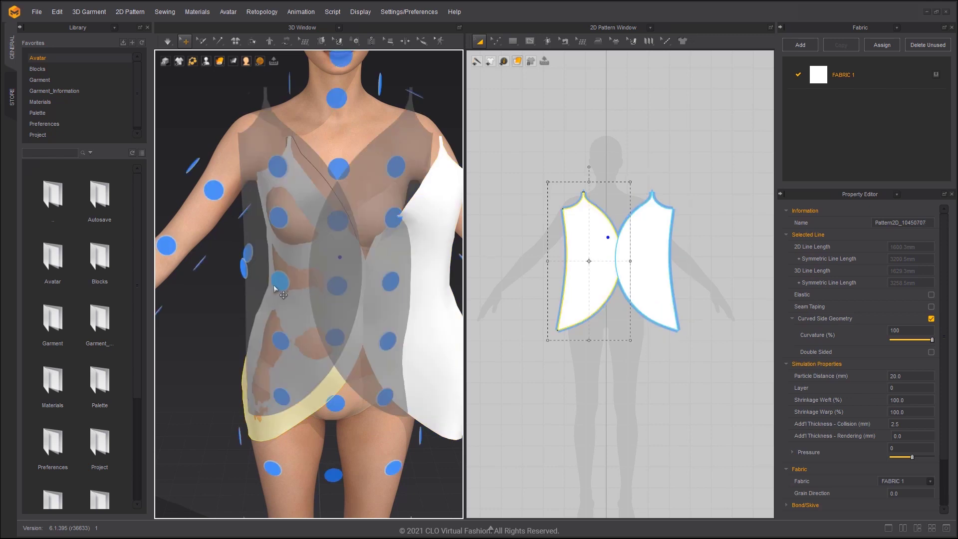
{"action": "left_click", "coordinate": [283, 284]}
{"action": "right_click_drag", "start_coordinate": [316, 274], "coordinate": [396, 273]}
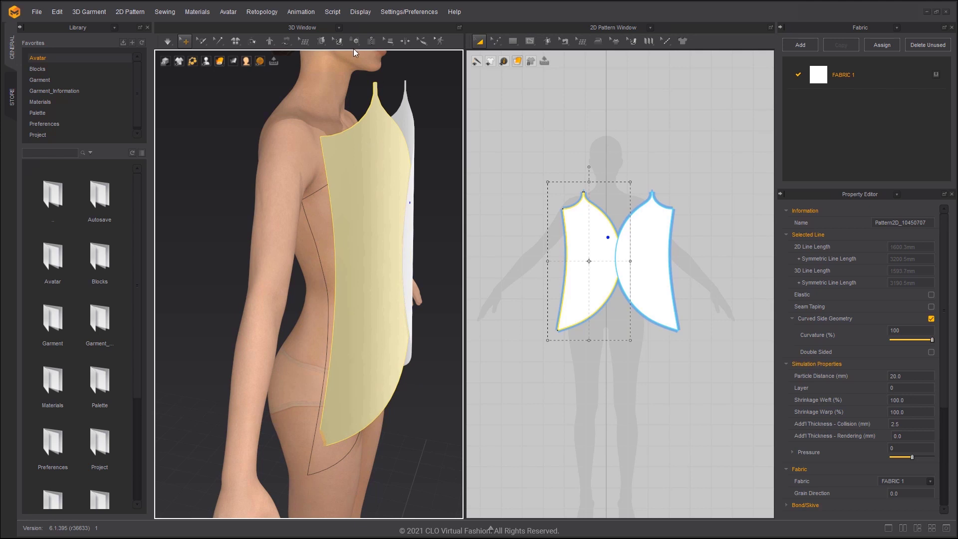
{"action": "left_click", "coordinate": [326, 45]}
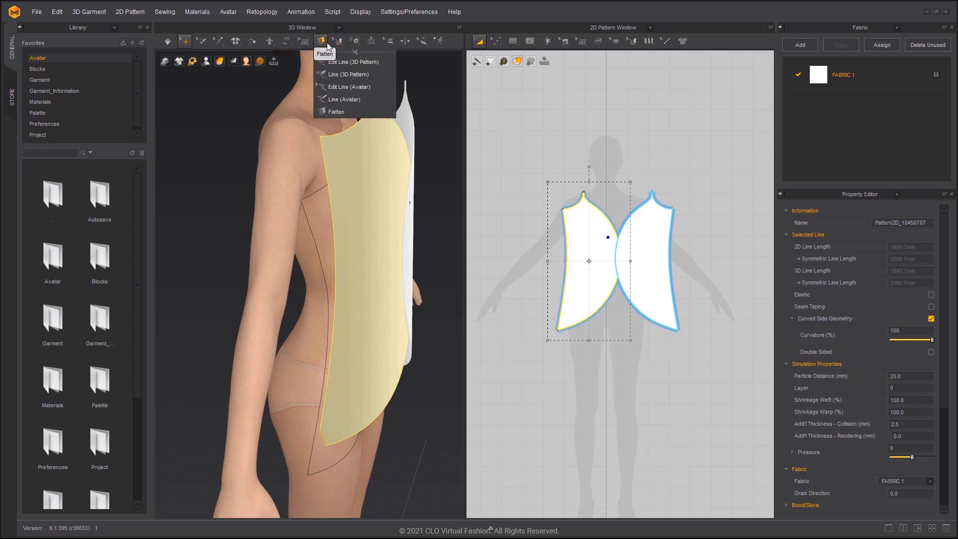
Leave the Line (Avatar) tool and face the avatar's front
{"action": "left_click", "coordinate": [340, 98]}
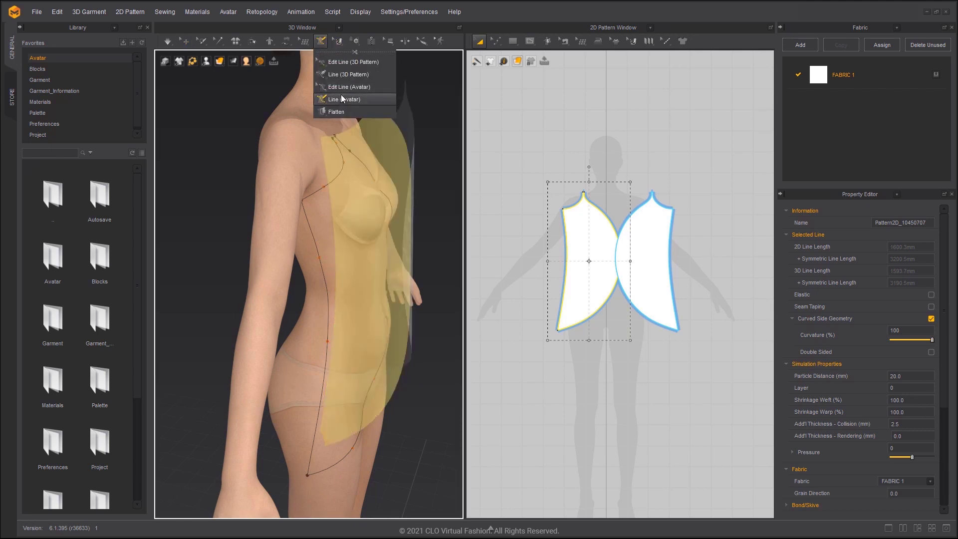
{"action": "left_click", "coordinate": [340, 87]}
{"action": "key", "text": "q"}
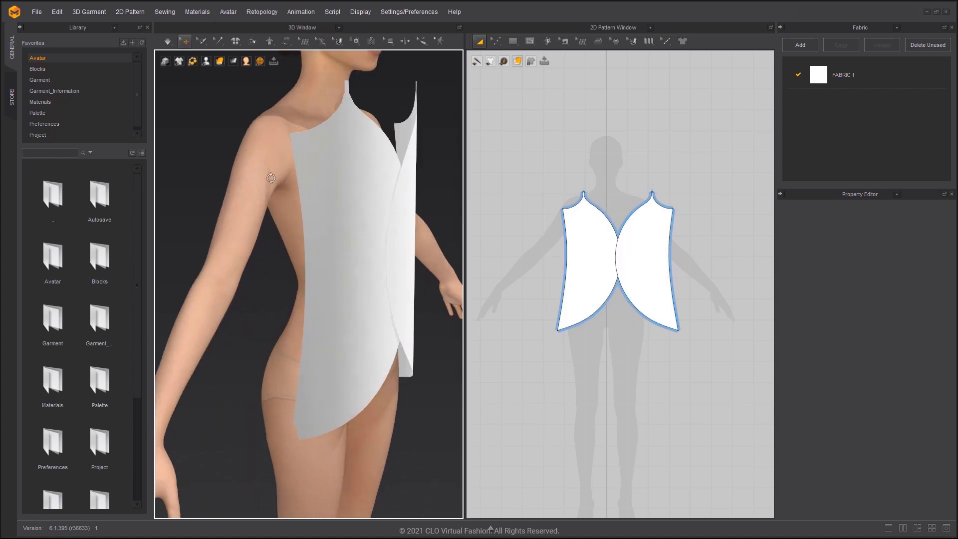
{"action": "right_click_drag", "start_coordinate": [317, 192], "coordinate": [241, 175]}
{"action": "scroll", "coordinate": [318, 179], "scroll_direction": "down", "scroll_amount": 2}
Pull the shared bottom corner down so both pieces drape to mid-thigh
{"action": "key", "text": "z"}
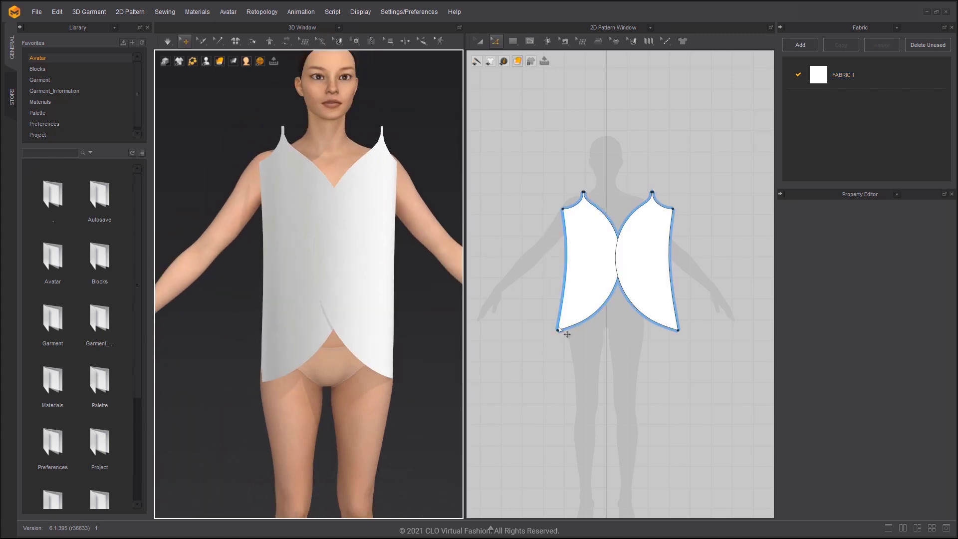
{"action": "left_click_drag", "start_coordinate": [557, 329], "coordinate": [557, 395]}
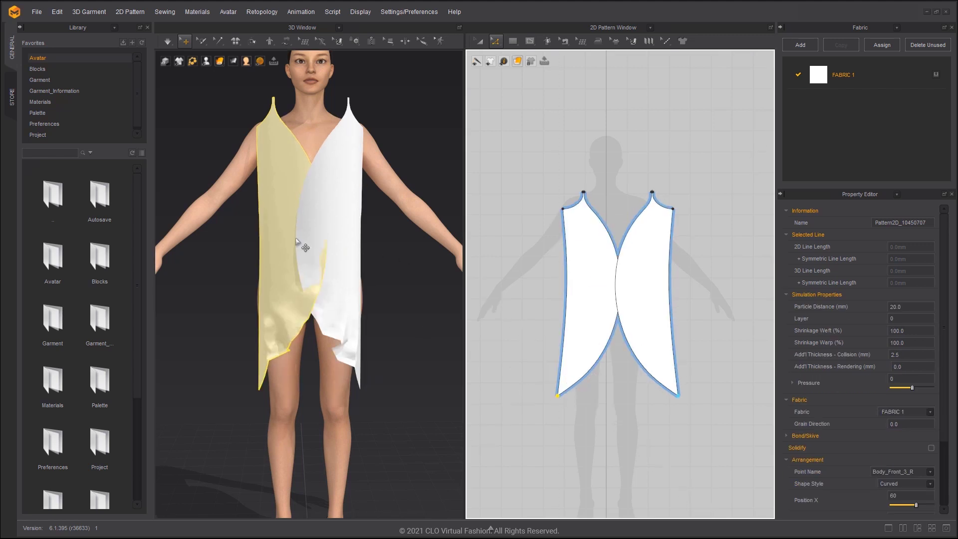
{"action": "mouse_move", "coordinate": [300, 250]}
{"action": "right_mouse_down"}
{"action": "mouse_move", "coordinate": [406, 235]}
{"action": "mouse_move", "coordinate": [332, 231]}
{"action": "right_mouse_up"}
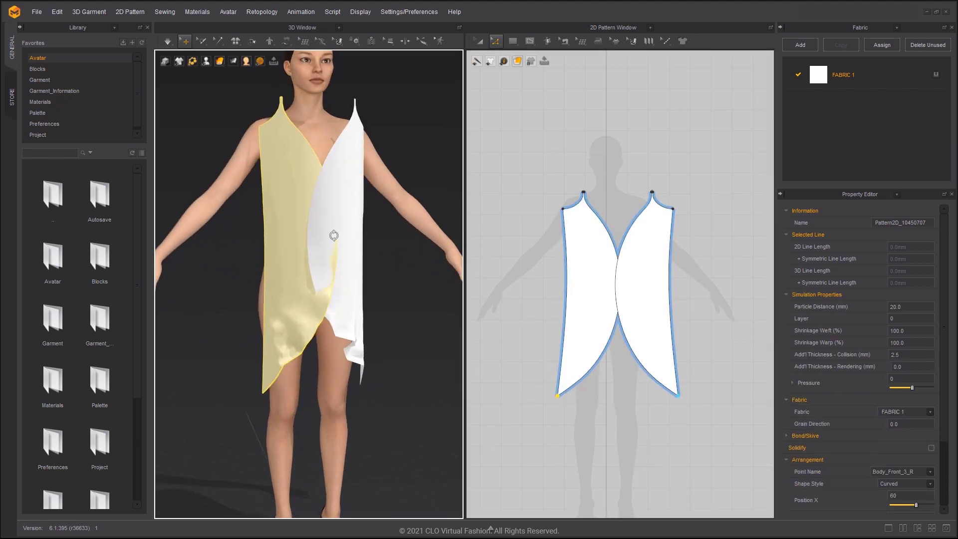
{"action": "left_click", "coordinate": [210, 377]}
{"action": "key", "text": "a"}
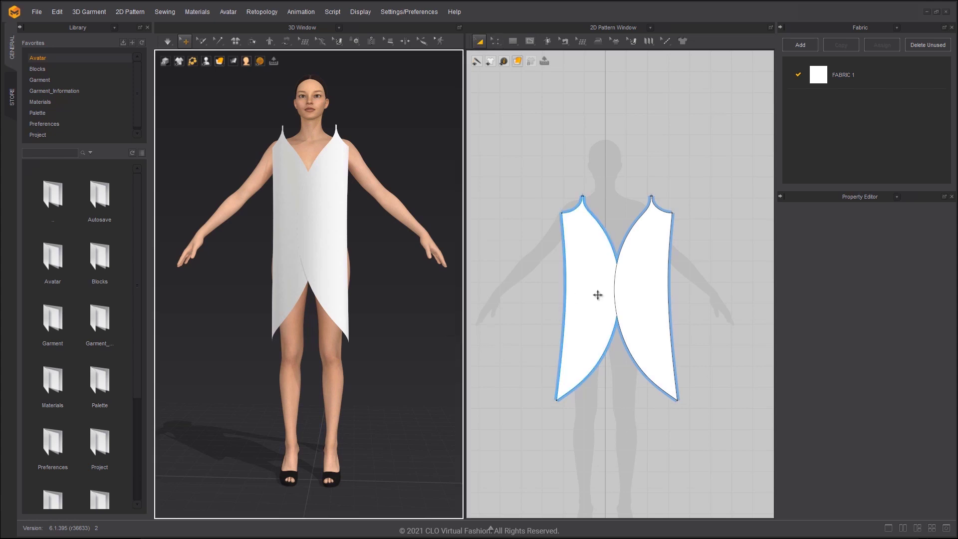
Scale the right piece taller and wider and move the left piece outward so they sit apart
{"action": "left_click", "coordinate": [644, 286]}
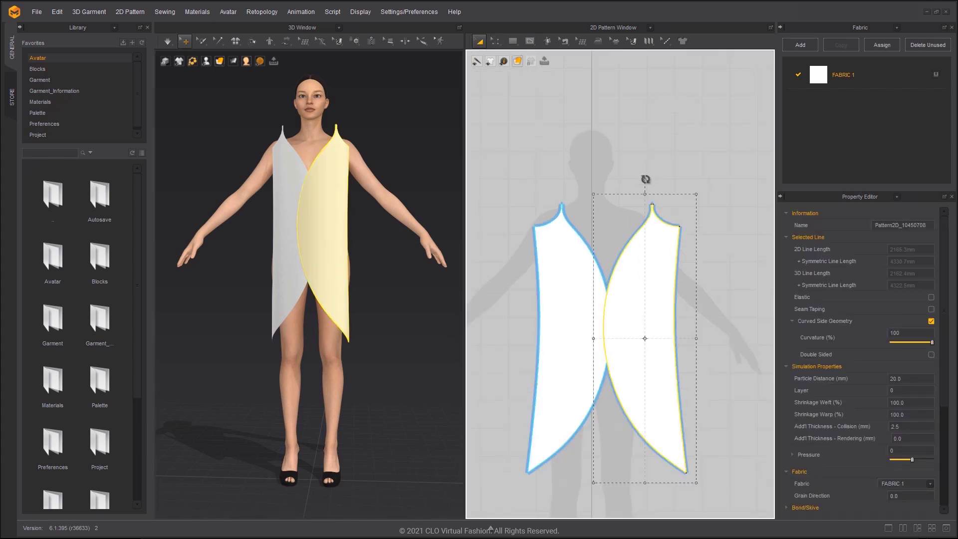
{"action": "left_click_drag", "start_coordinate": [641, 180], "coordinate": [613, 188]}
{"action": "mouse_move", "coordinate": [577, 260]}
{"action": "left_mouse_down"}
{"action": "mouse_move", "coordinate": [557, 260]}
{"action": "mouse_move", "coordinate": [559, 247]}
{"action": "left_mouse_up"}
{"action": "left_click", "coordinate": [585, 215]}
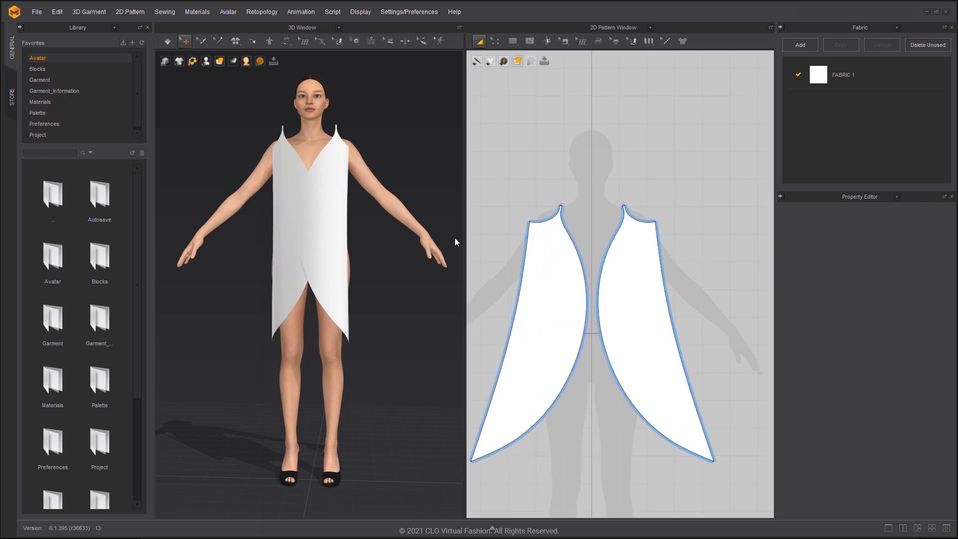
Set the 2D pattern display to Transparent Surface
{"action": "left_click", "coordinate": [518, 61]}
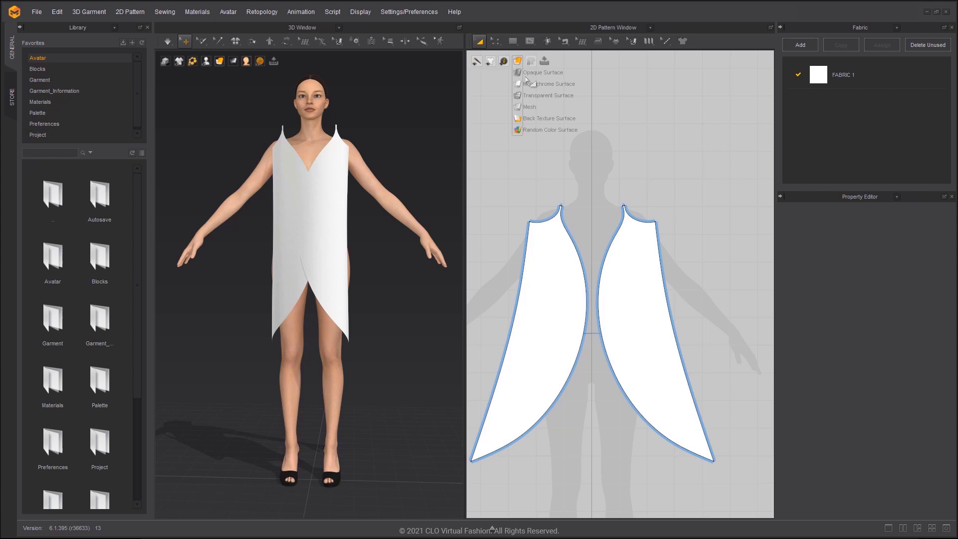
{"action": "left_click", "coordinate": [528, 80]}
{"action": "scroll", "coordinate": [561, 216], "scroll_direction": "down", "scroll_amount": 1}
{"action": "middle_click_drag", "start_coordinate": [559, 215], "coordinate": [580, 176]}
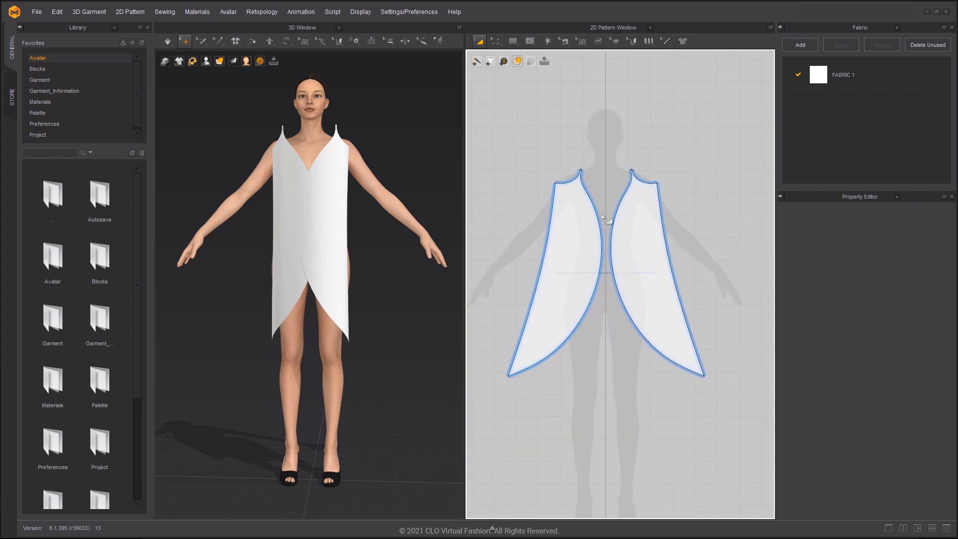
Drag the bottom point right to widen both hems toward centre front and nudge the shoulder point
{"action": "key", "text": "z"}
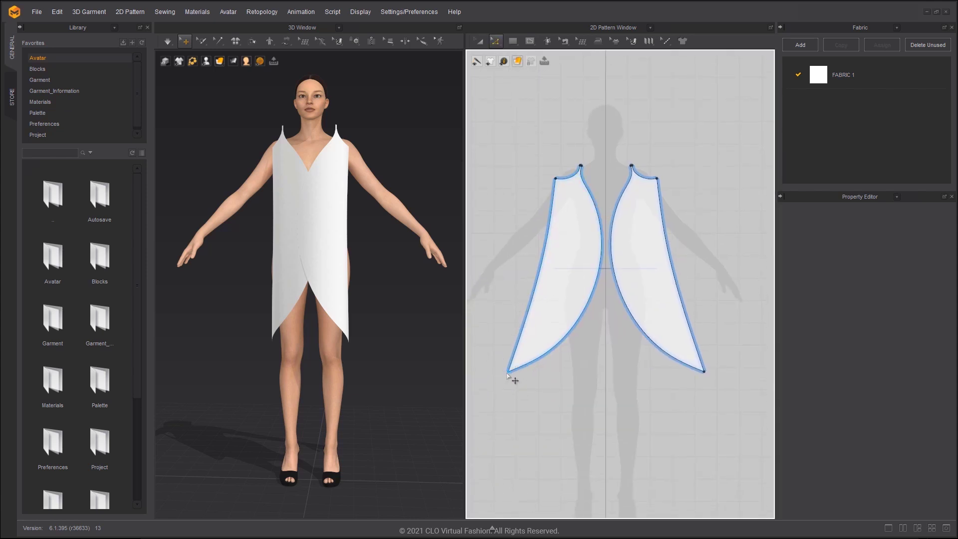
{"action": "left_click_drag", "start_coordinate": [514, 380], "coordinate": [561, 383]}
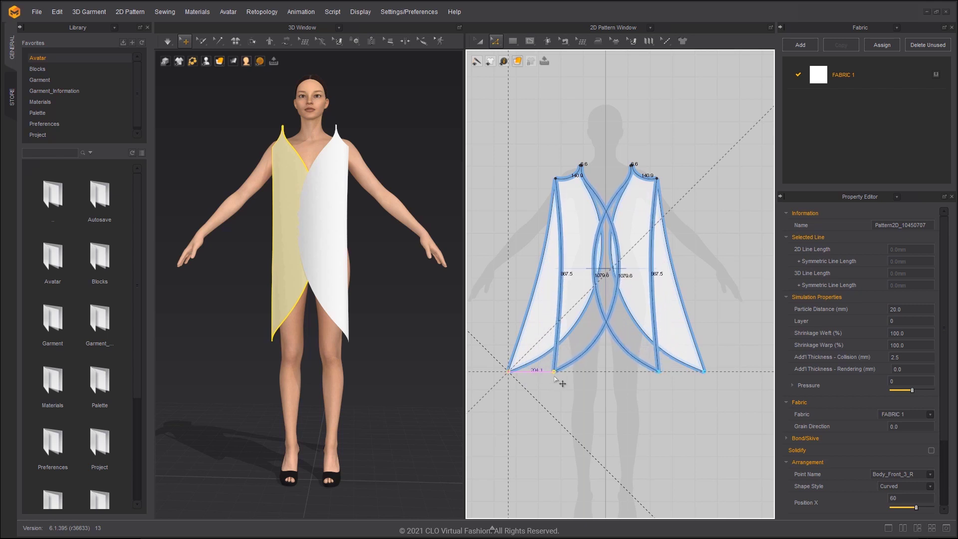
{"action": "left_click_drag", "start_coordinate": [561, 372], "coordinate": [563, 373]}
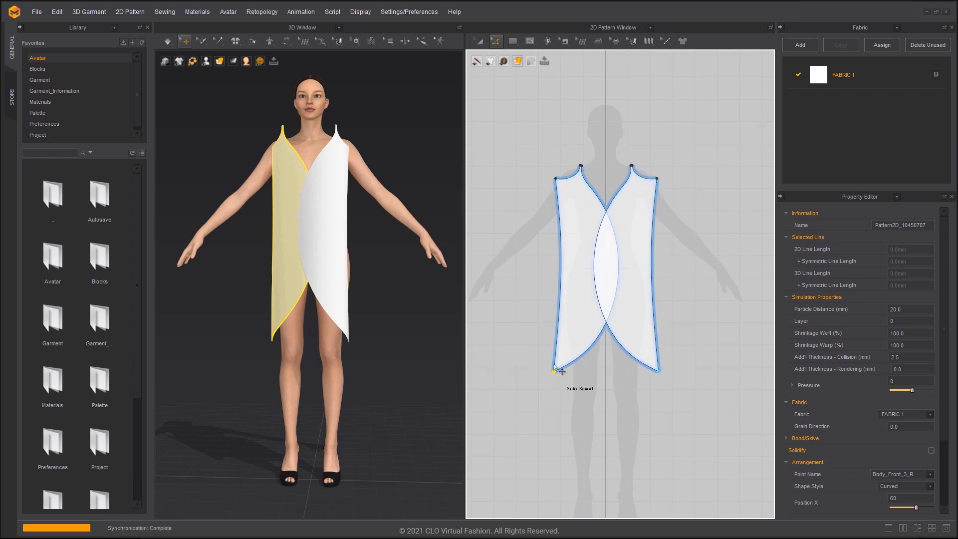
{"action": "scroll", "coordinate": [569, 210], "scroll_direction": "up", "scroll_amount": 2}
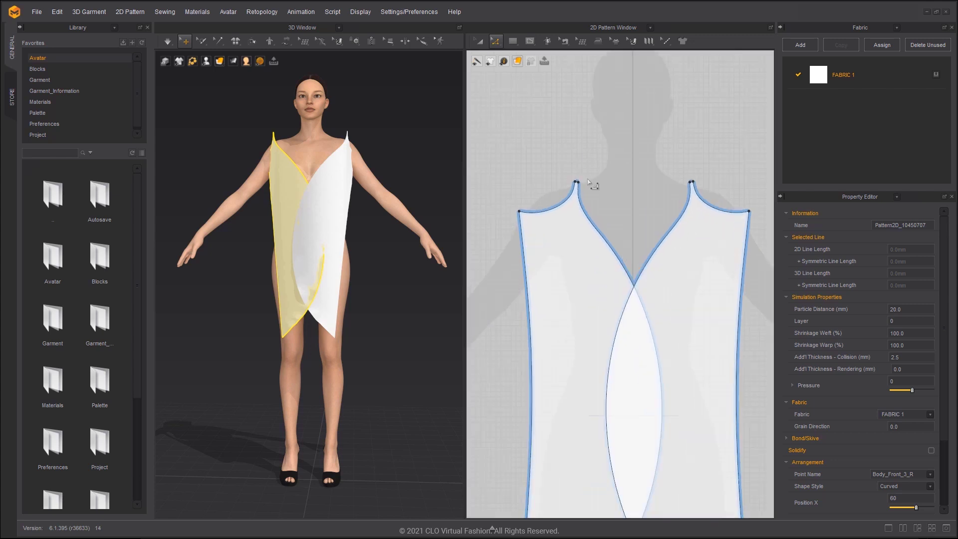
{"action": "scroll", "coordinate": [593, 186], "scroll_direction": "up", "scroll_amount": 3}
{"action": "scroll", "coordinate": [573, 197], "scroll_direction": "up", "scroll_amount": 3}
{"action": "left_click_drag", "start_coordinate": [571, 210], "coordinate": [574, 220]}
{"action": "scroll", "coordinate": [607, 230], "scroll_direction": "down", "scroll_amount": 1}
{"action": "scroll", "coordinate": [607, 229], "scroll_direction": "down", "scroll_amount": 3}
{"action": "scroll", "coordinate": [608, 273], "scroll_direction": "down", "scroll_amount": 2}
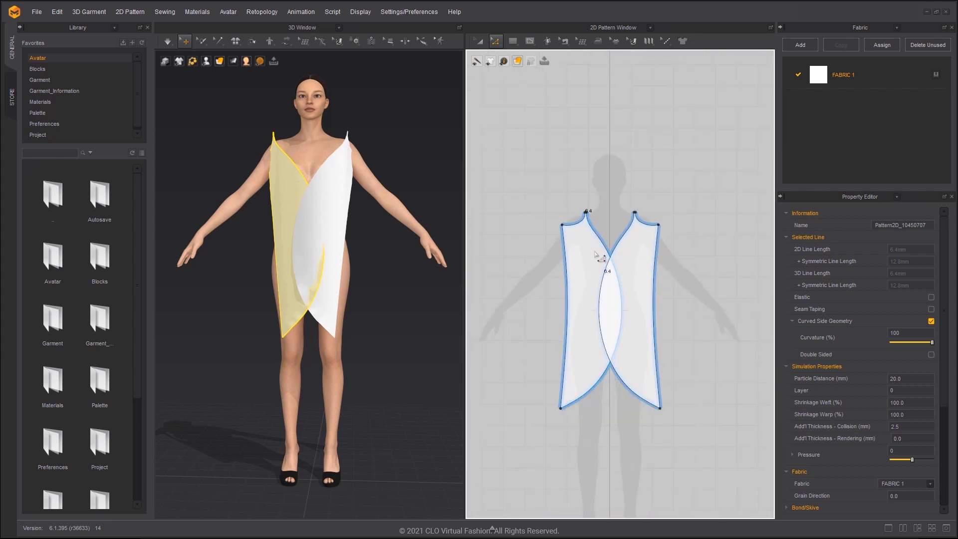
Bow the inner front edge of both pieces outward with Edit Curvature
{"action": "left_click", "coordinate": [494, 40]}
{"action": "left_click", "coordinate": [542, 97]}
{"action": "scroll", "coordinate": [610, 281], "scroll_direction": "up", "scroll_amount": 2}
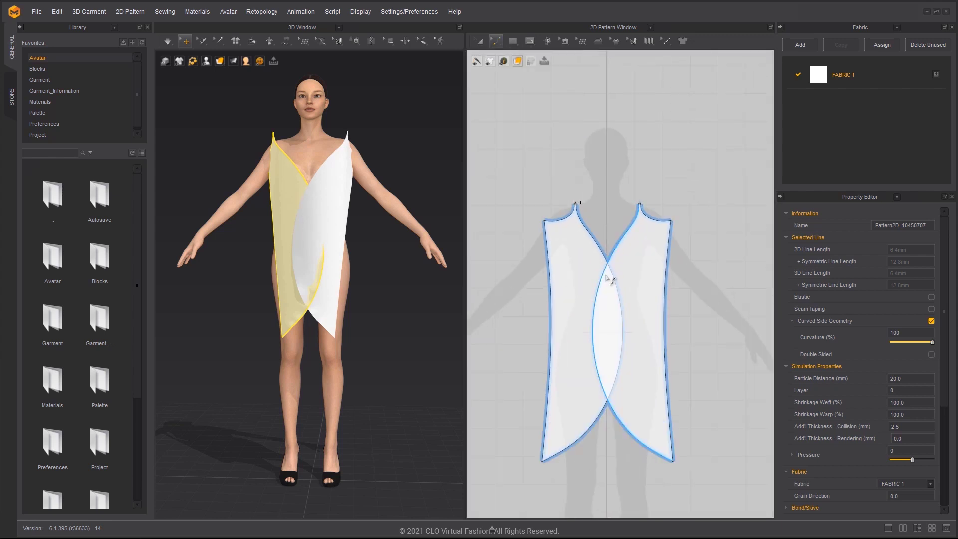
{"action": "mouse_move", "coordinate": [610, 278]}
{"action": "left_mouse_down"}
{"action": "mouse_move", "coordinate": [626, 262]}
{"action": "mouse_move", "coordinate": [637, 288]}
{"action": "left_mouse_up"}
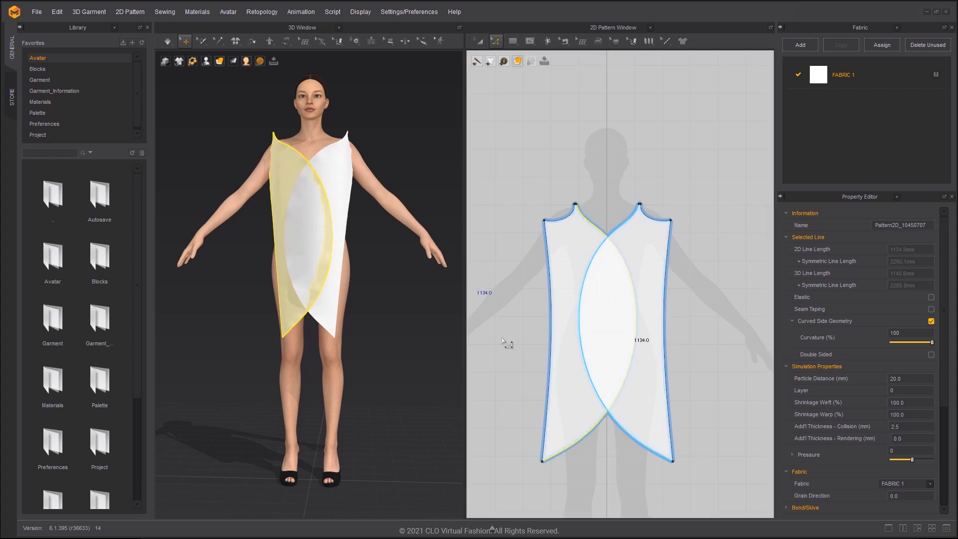
{"action": "middle_click_drag", "start_coordinate": [548, 421], "coordinate": [540, 339]}
Drag the bottom-left hem point outward to flare both pieces further
{"action": "left_click", "coordinate": [537, 388]}
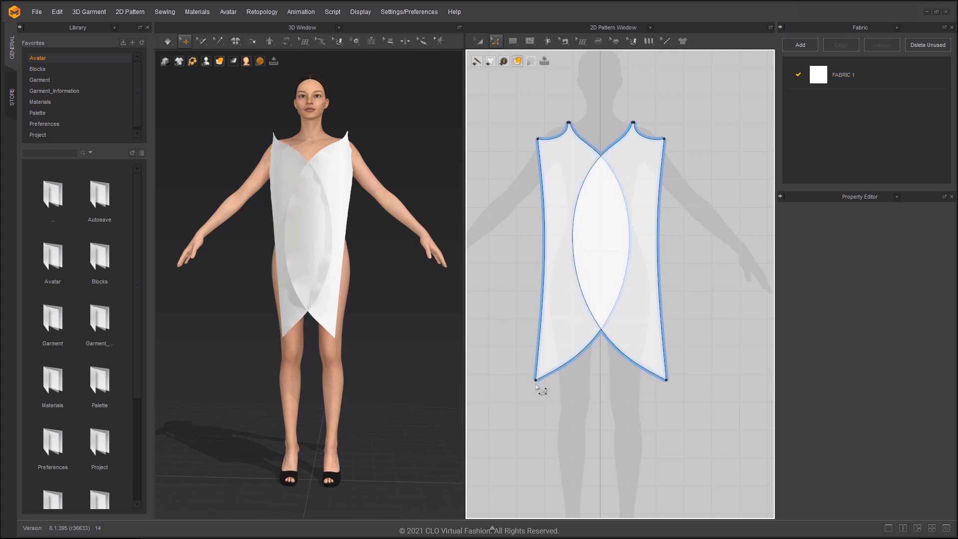
{"action": "left_click_drag", "start_coordinate": [538, 387], "coordinate": [525, 395]}
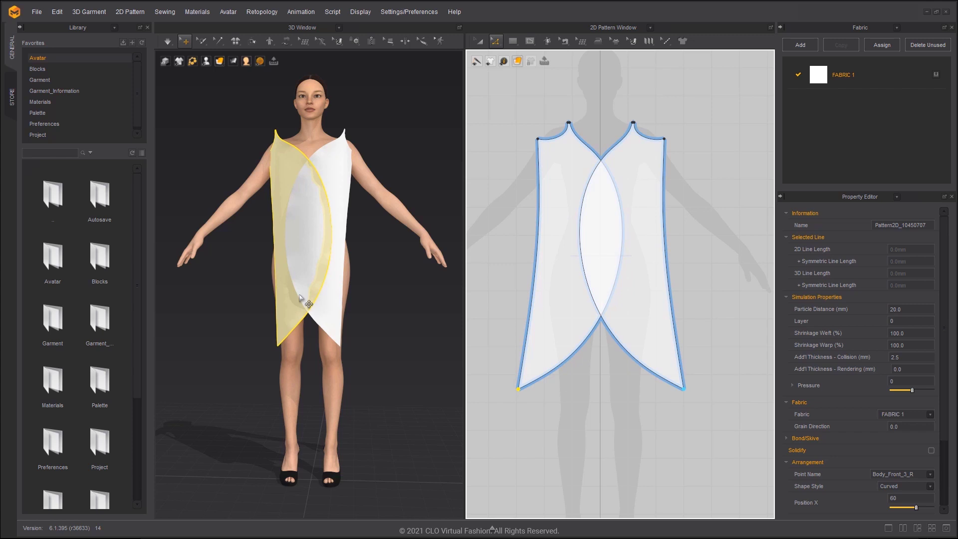
{"action": "right_click_drag", "start_coordinate": [306, 301], "coordinate": [314, 298]}
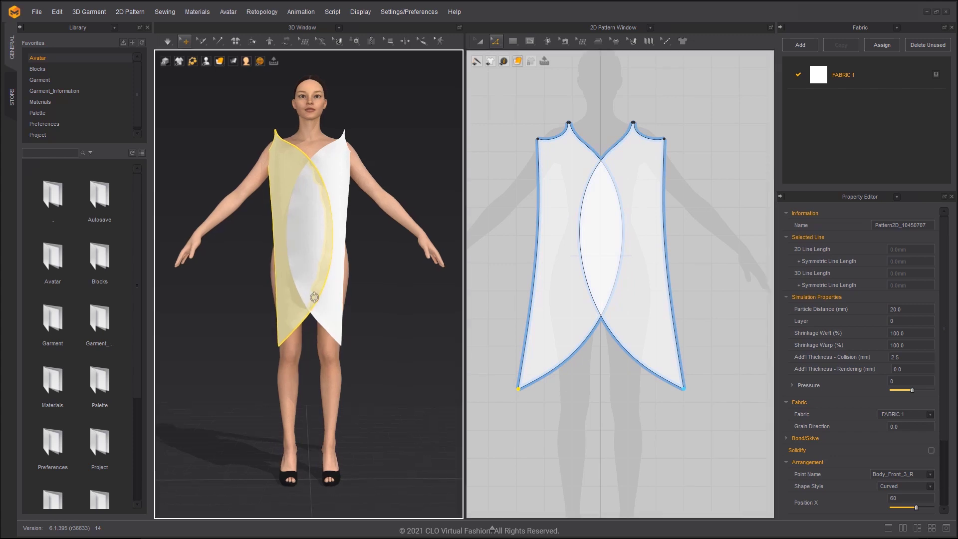
{"action": "left_click", "coordinate": [385, 302]}
Shift the right front piece sideways on the avatar with arrangement points shown, then hide them
{"action": "key", "text": "shift+f"}
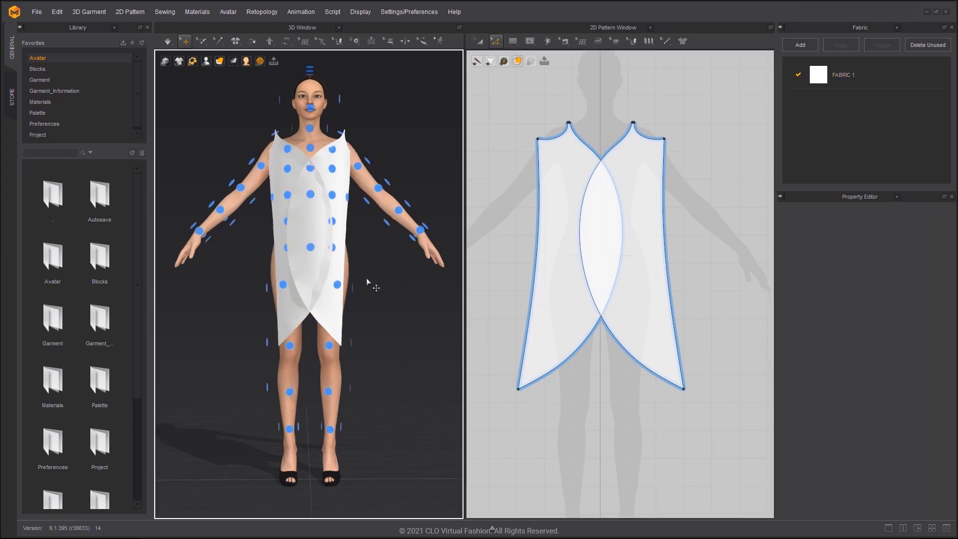
{"action": "left_click", "coordinate": [343, 269]}
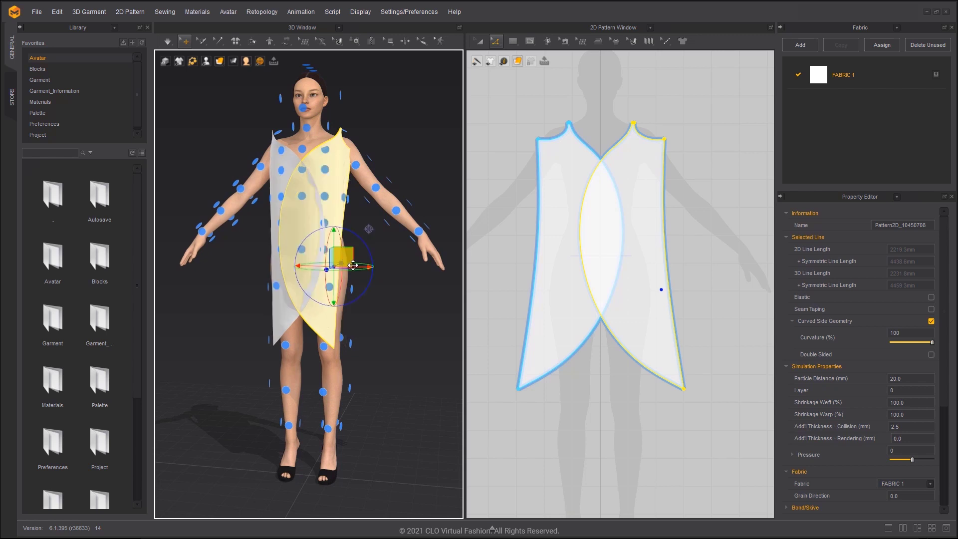
{"action": "left_click_drag", "start_coordinate": [377, 271], "coordinate": [381, 276]}
{"action": "key", "text": "2"}
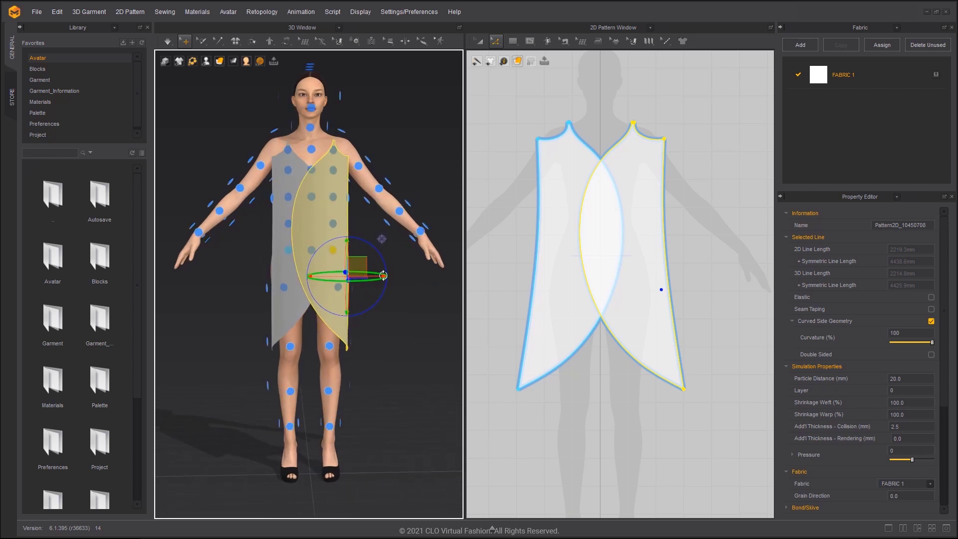
{"action": "left_click", "coordinate": [406, 297]}
{"action": "key", "text": "shift+f"}
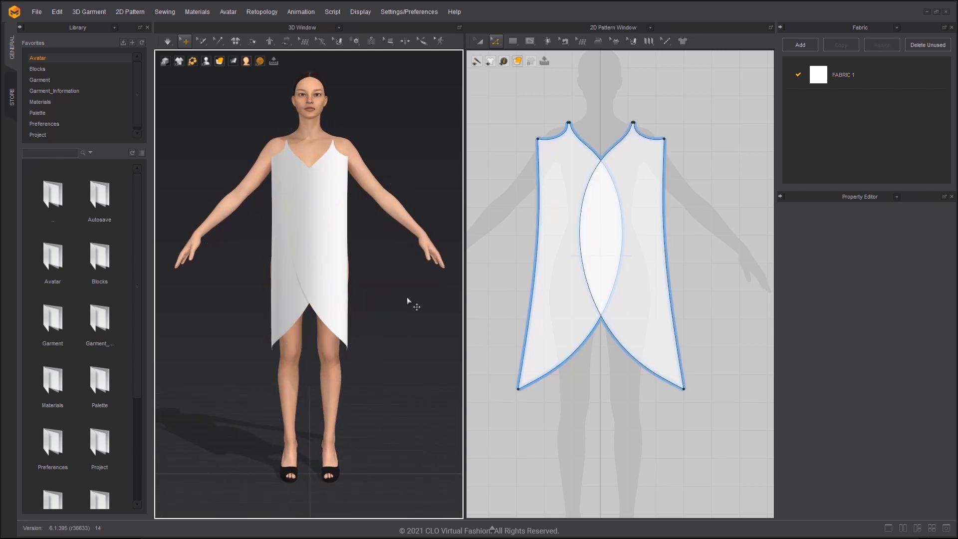
{"action": "scroll", "coordinate": [650, 244], "scroll_direction": "down", "scroll_amount": 2}
{"action": "middle_click_drag", "start_coordinate": [623, 254], "coordinate": [584, 260]}
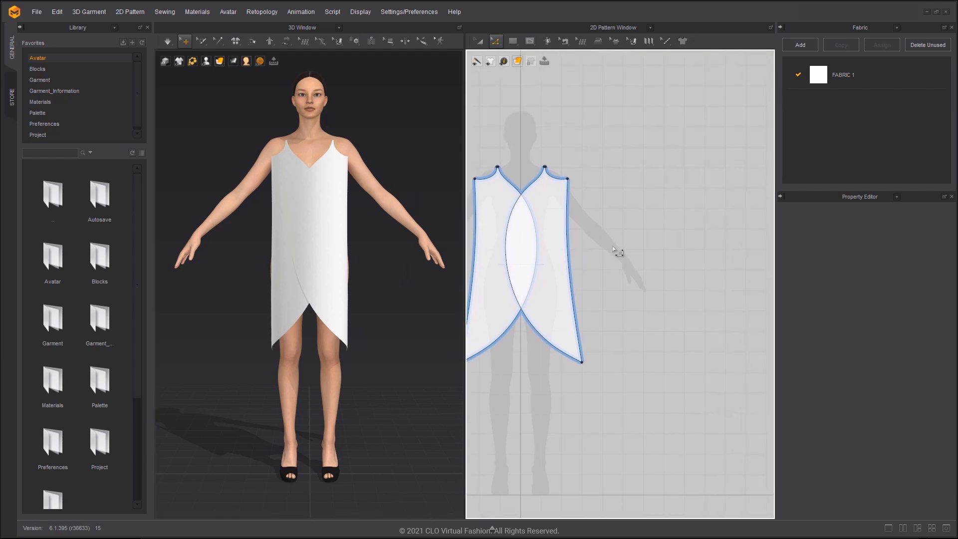
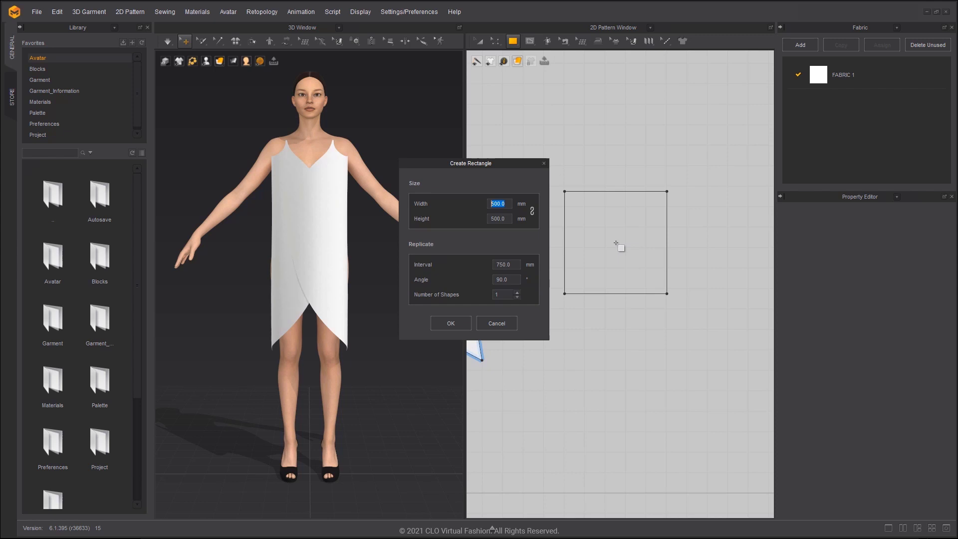
{"action": "type", "text": "357"}
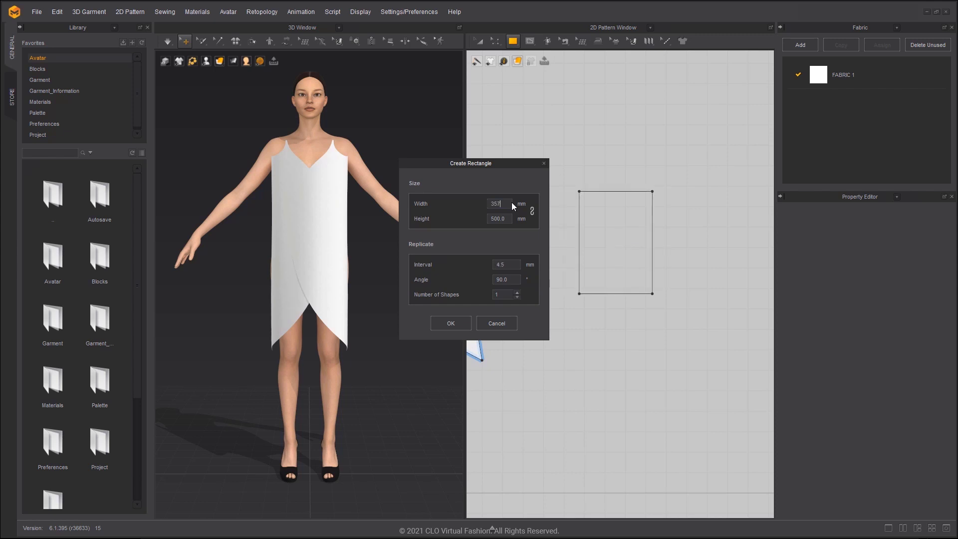
Create a 357 mm by 900 mm rectangular pattern piece
{"action": "key", "text": "Tab"}
{"action": "type", "text": "900"}
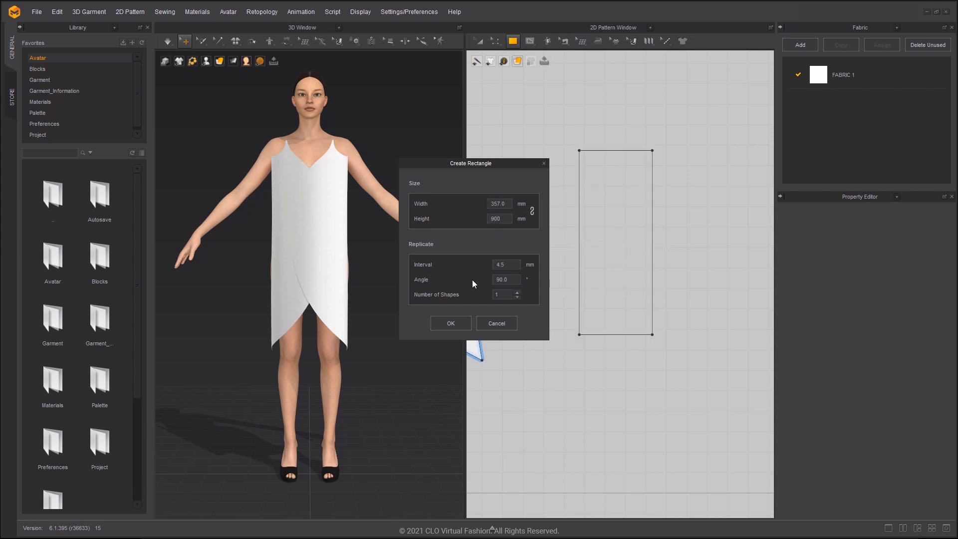
{"action": "left_click", "coordinate": [451, 323]}
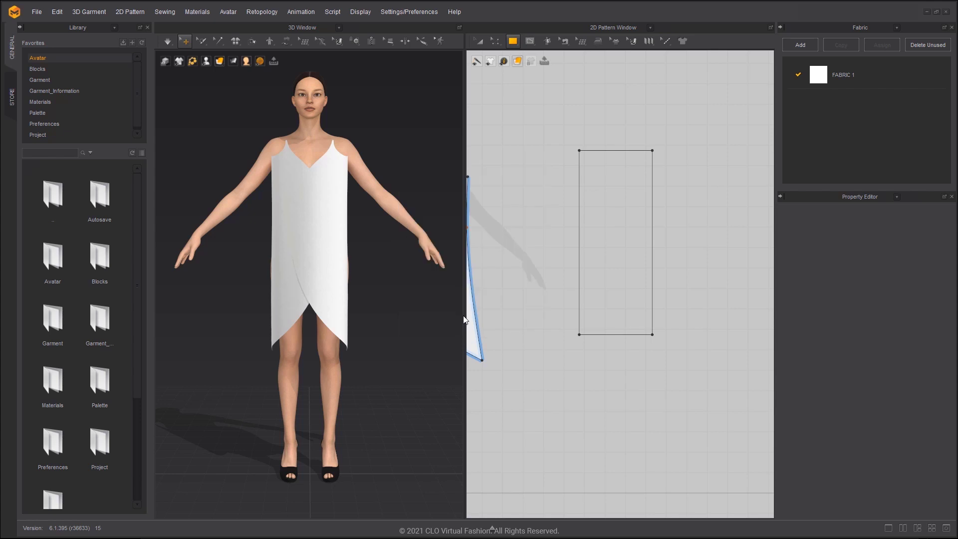
{"action": "key", "text": "z"}
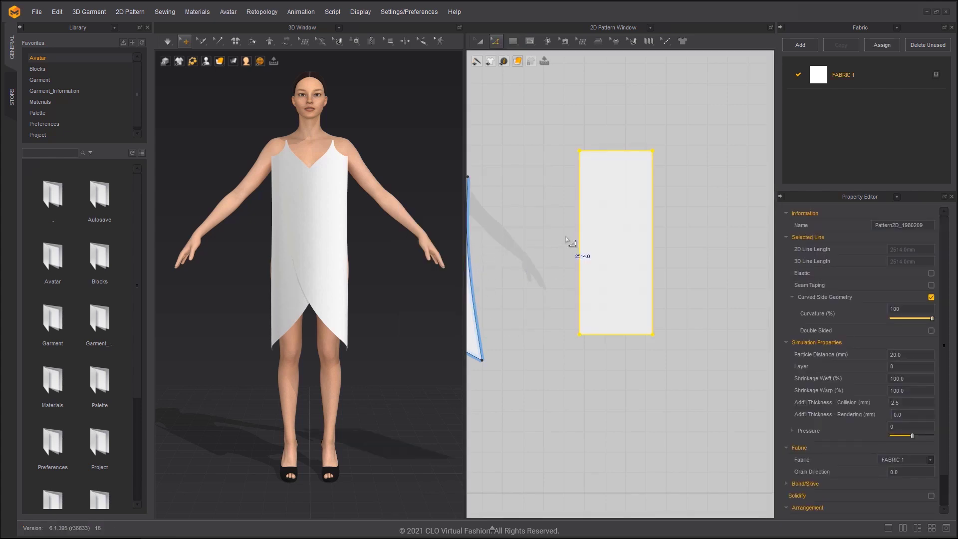
Move the rectangle's left edge 207 mm inward, leaving a 150 mm wide panel
{"action": "left_click", "coordinate": [569, 241]}
{"action": "left_click_drag", "start_coordinate": [581, 242], "coordinate": [598, 241], "text": "ctrl"}
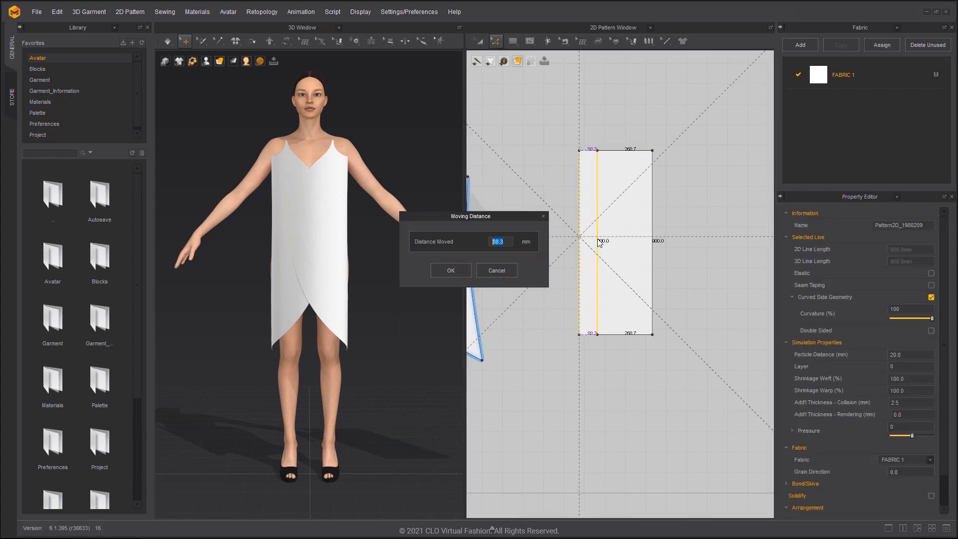
{"action": "type", "text": "207"}
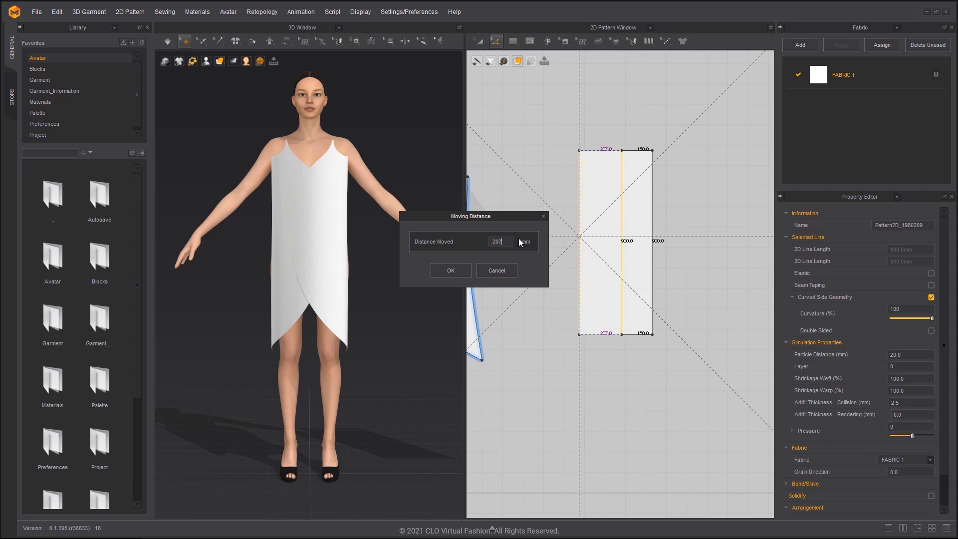
{"action": "left_click", "coordinate": [440, 269]}
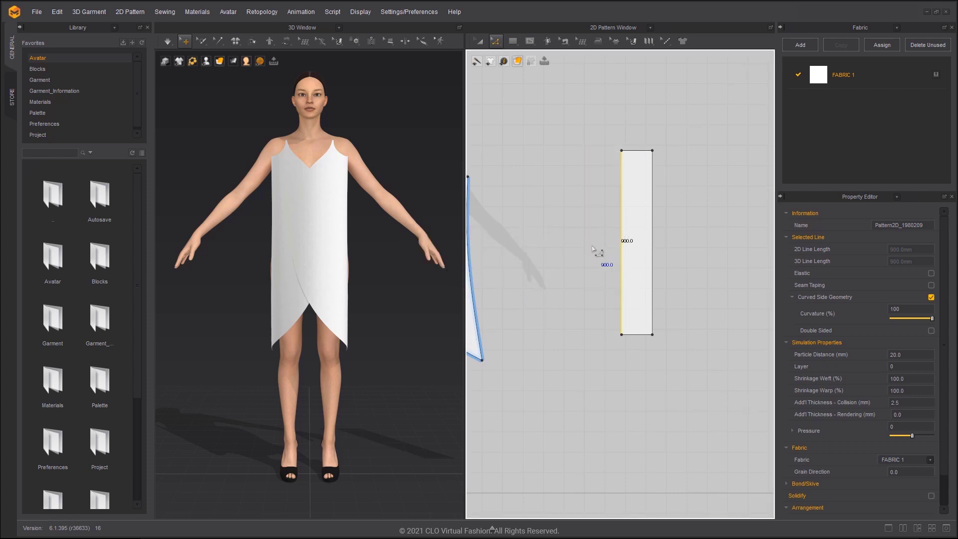
Place a copy of the narrow panel beside the original
{"action": "left_click", "coordinate": [596, 252]}
{"action": "left_click_drag", "start_coordinate": [636, 240], "coordinate": [676, 239]}
{"action": "left_click", "coordinate": [604, 236]}
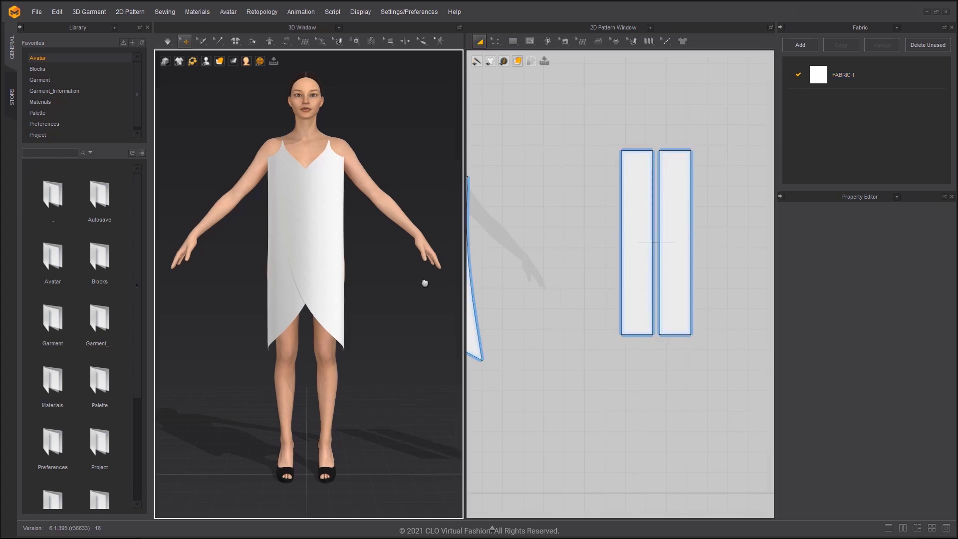
{"action": "scroll", "coordinate": [363, 282], "scroll_direction": "down", "scroll_amount": 4}
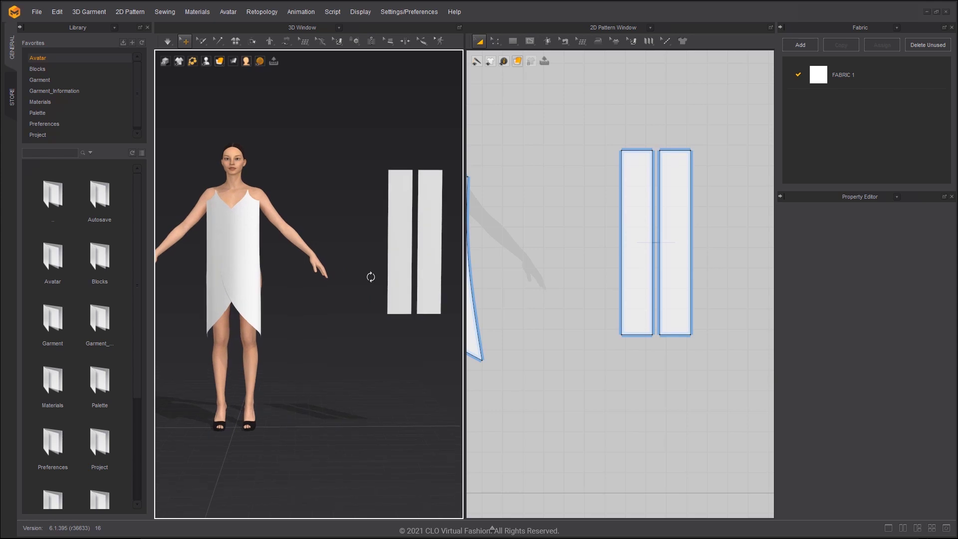
Flare the hem by moving the bottom-left corner 90 mm out and the inner corner 60 mm down
{"action": "key", "text": "z"}
{"action": "left_click_drag", "start_coordinate": [621, 337], "coordinate": [609, 339]}
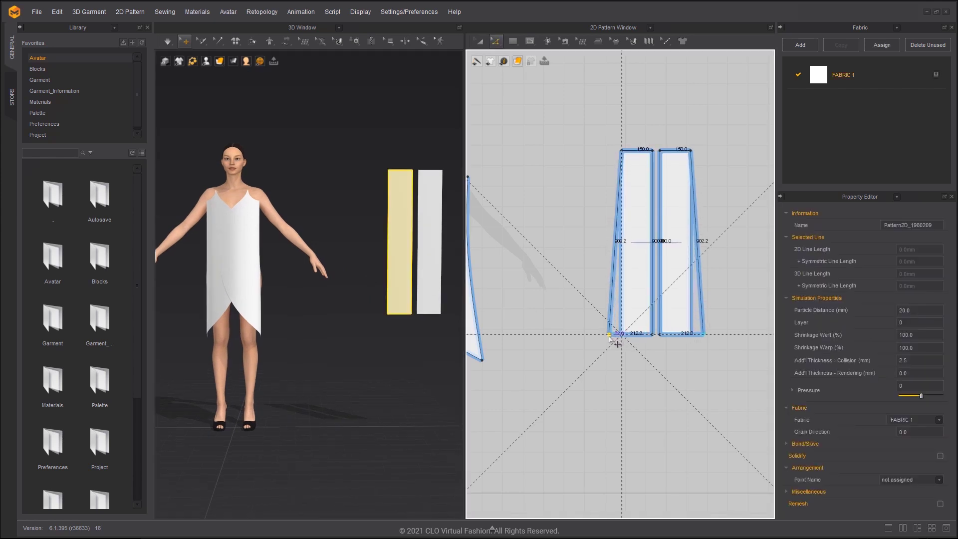
{"action": "right_click", "coordinate": [609, 340]}
{"action": "key", "text": "Return"}
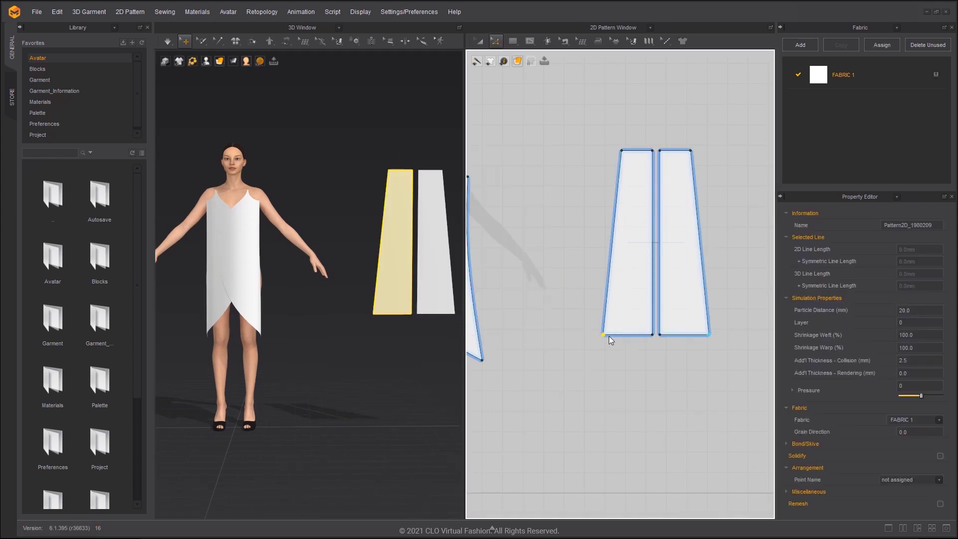
{"action": "left_click_drag", "start_coordinate": [651, 337], "coordinate": [653, 343]}
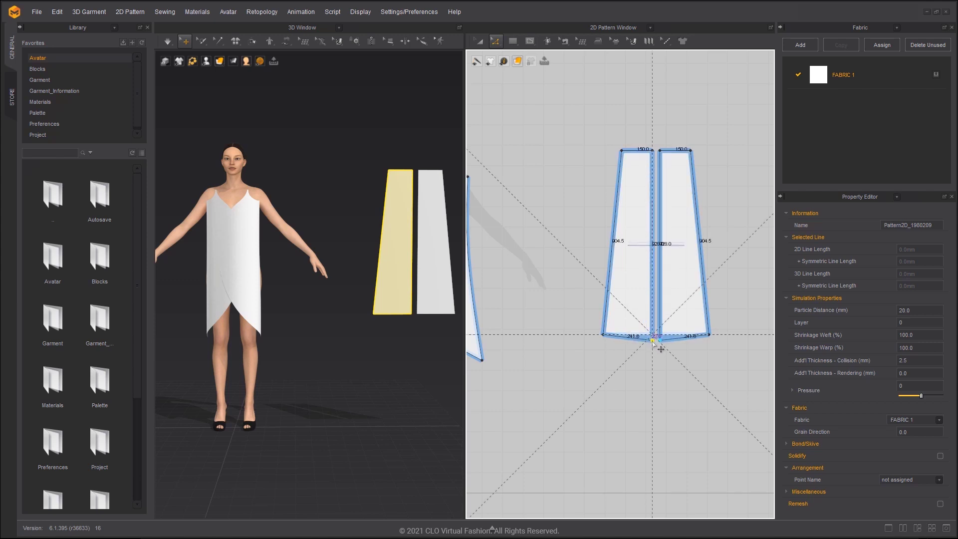
{"action": "right_click", "coordinate": [653, 344]}
{"action": "key", "text": "Return"}
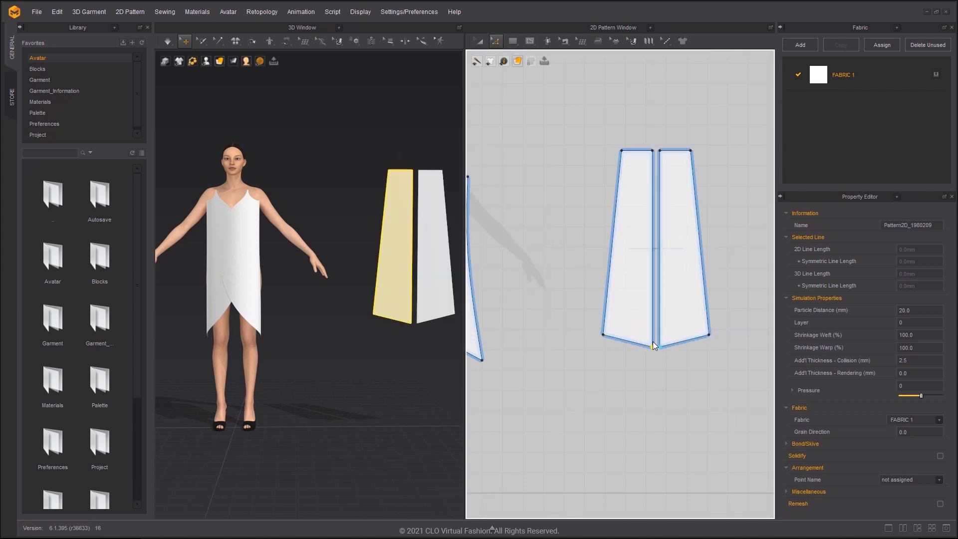
{"action": "left_click_drag", "start_coordinate": [494, 41], "coordinate": [520, 89]}
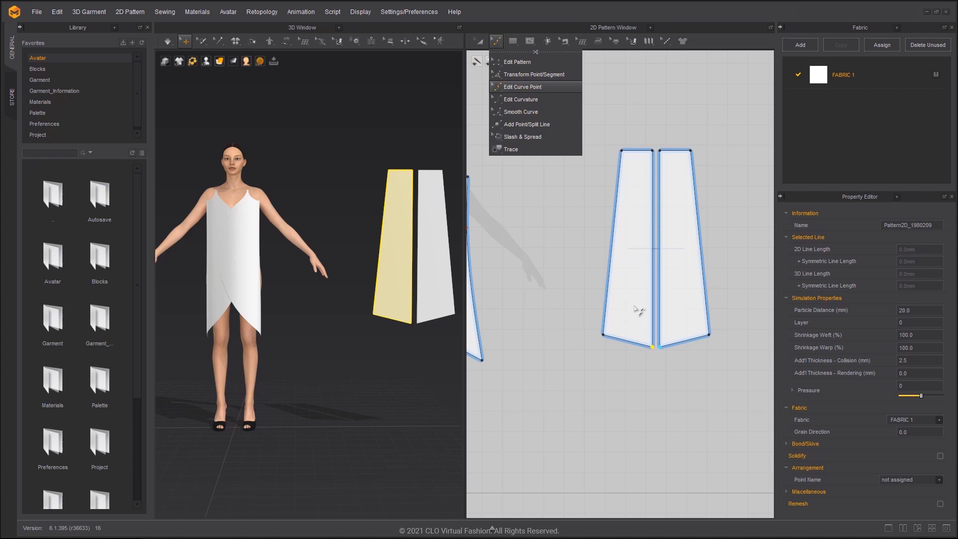
{"action": "scroll", "coordinate": [642, 361], "scroll_direction": "up", "scroll_amount": 2}
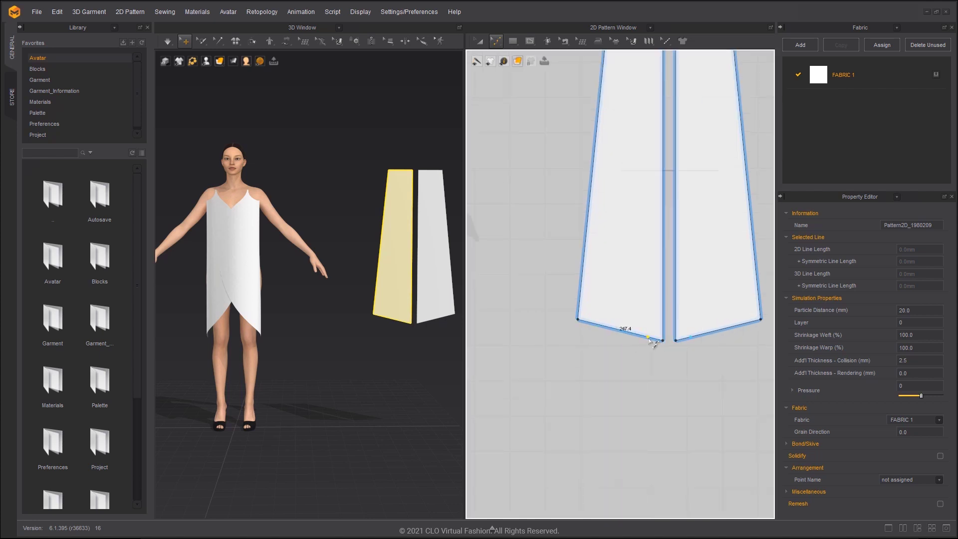
Bend both panels' hems and outer side edges into gentle curves
{"action": "left_click_drag", "start_coordinate": [651, 340], "coordinate": [663, 349]}
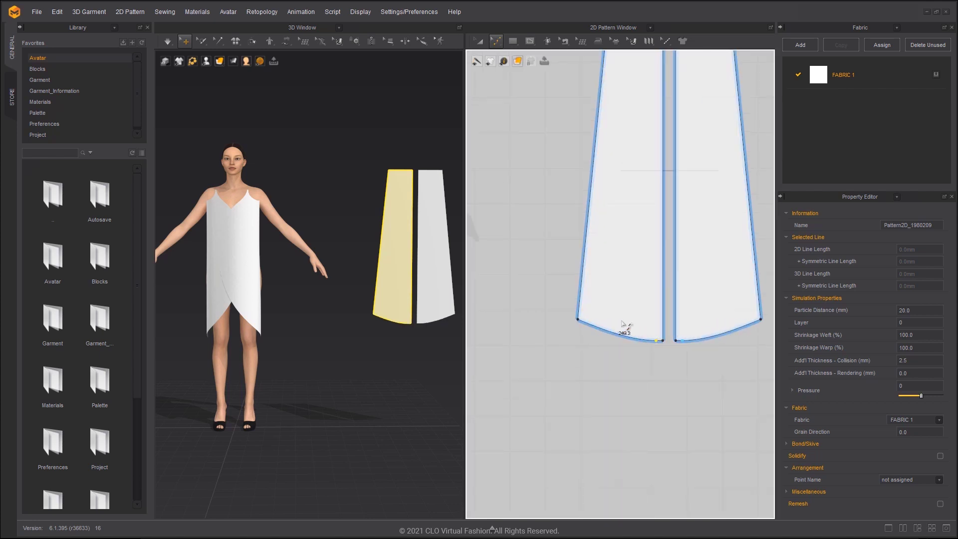
{"action": "middle_click_drag", "start_coordinate": [589, 278], "coordinate": [589, 395]}
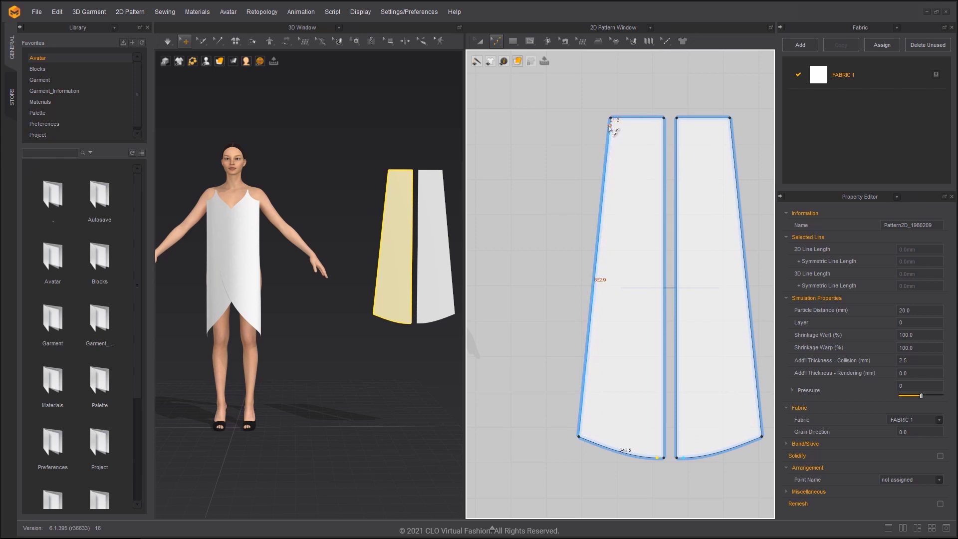
{"action": "left_click_drag", "start_coordinate": [612, 129], "coordinate": [620, 134]}
{"action": "key", "text": "a"}
{"action": "left_click", "coordinate": [634, 154]}
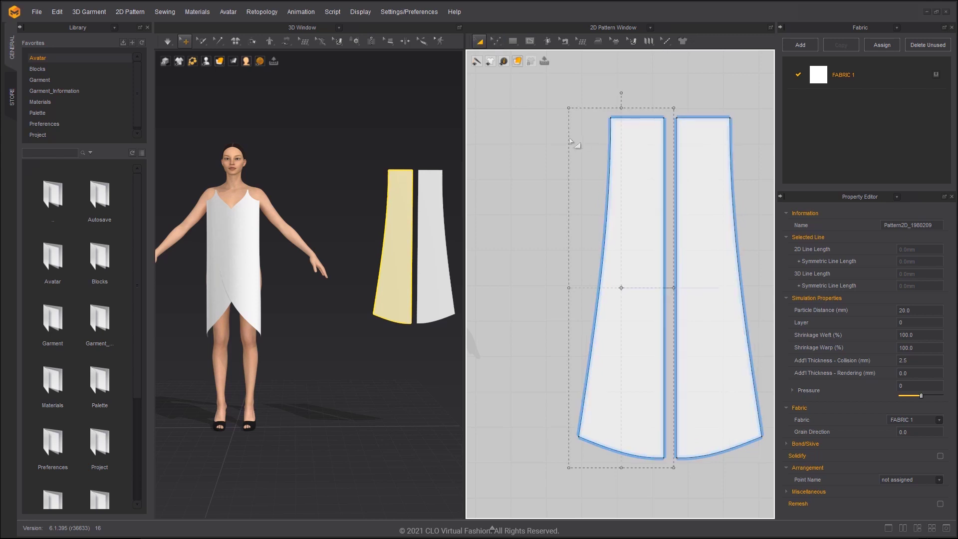
{"action": "scroll", "coordinate": [633, 172], "scroll_direction": "down", "scroll_amount": 2}
{"action": "scroll", "coordinate": [632, 198], "scroll_direction": "down", "scroll_amount": 2}
{"action": "scroll", "coordinate": [633, 198], "scroll_direction": "down", "scroll_amount": 2}
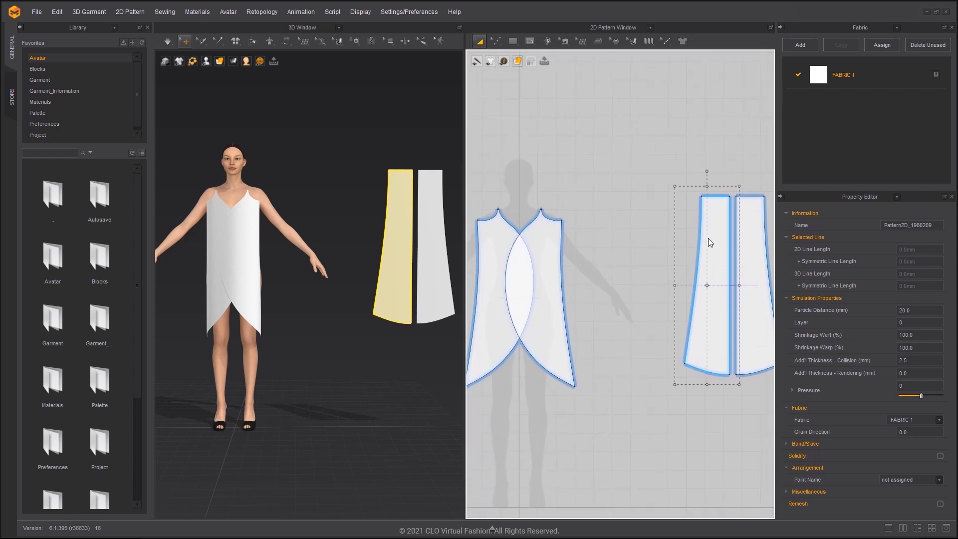
{"action": "left_click", "coordinate": [590, 220]}
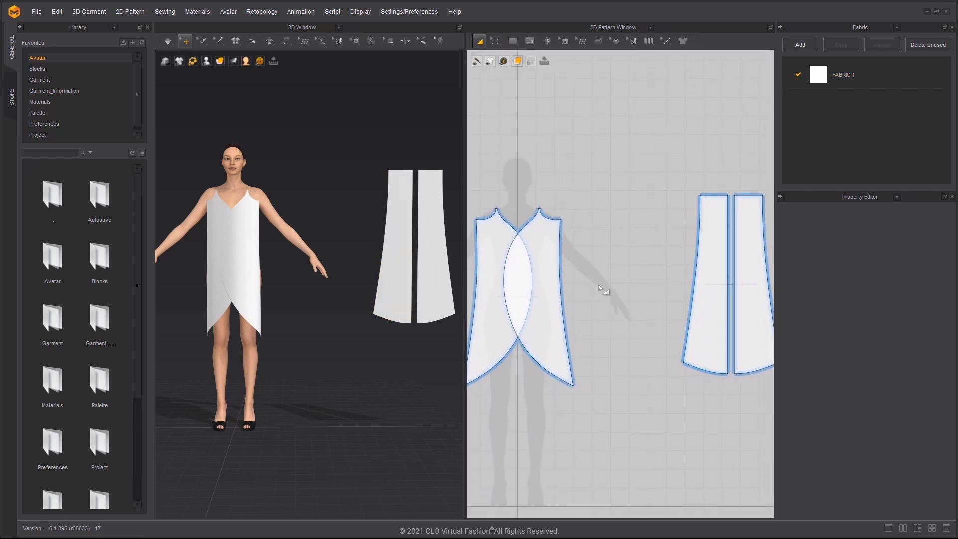
{"action": "left_click", "coordinate": [561, 292]}
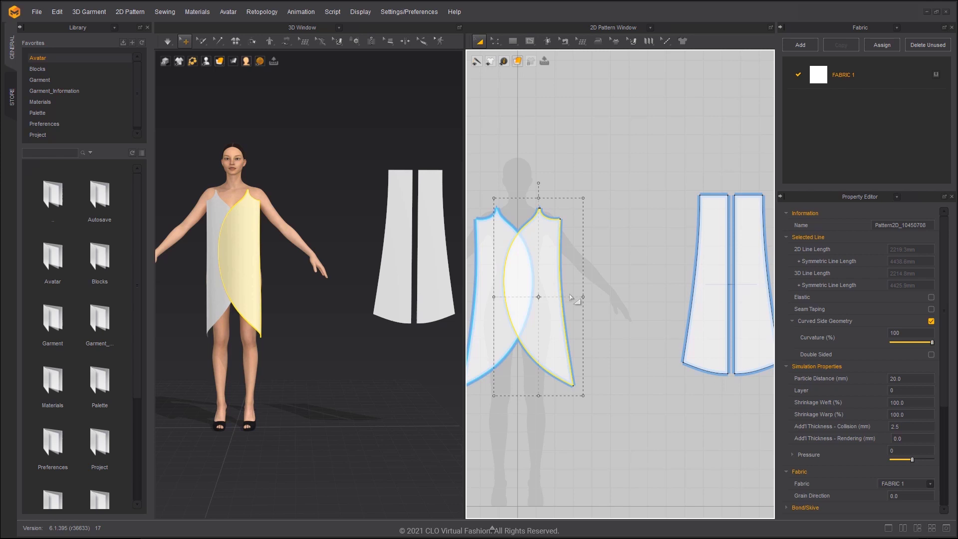
{"action": "key", "text": "z"}
{"action": "left_click", "coordinate": [567, 301]}
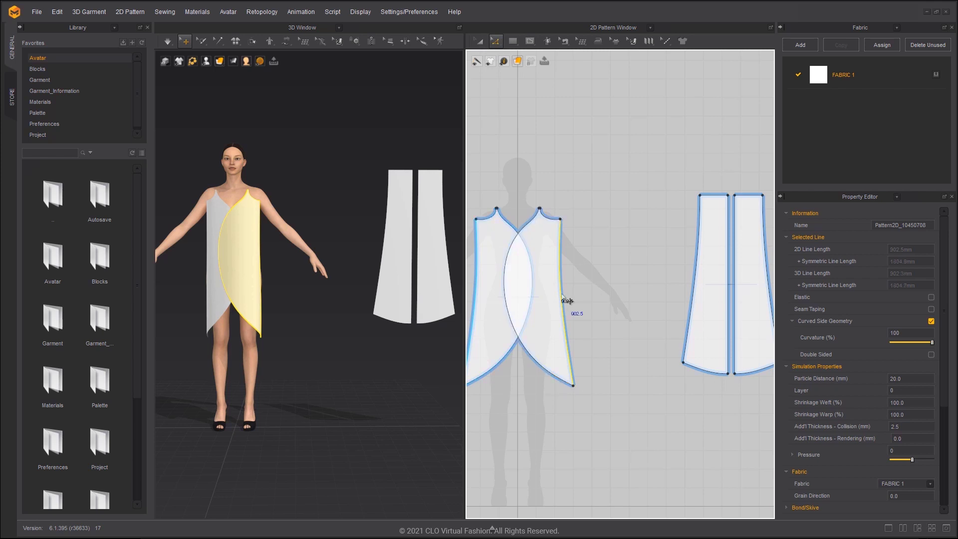
{"action": "left_click", "coordinate": [700, 298]}
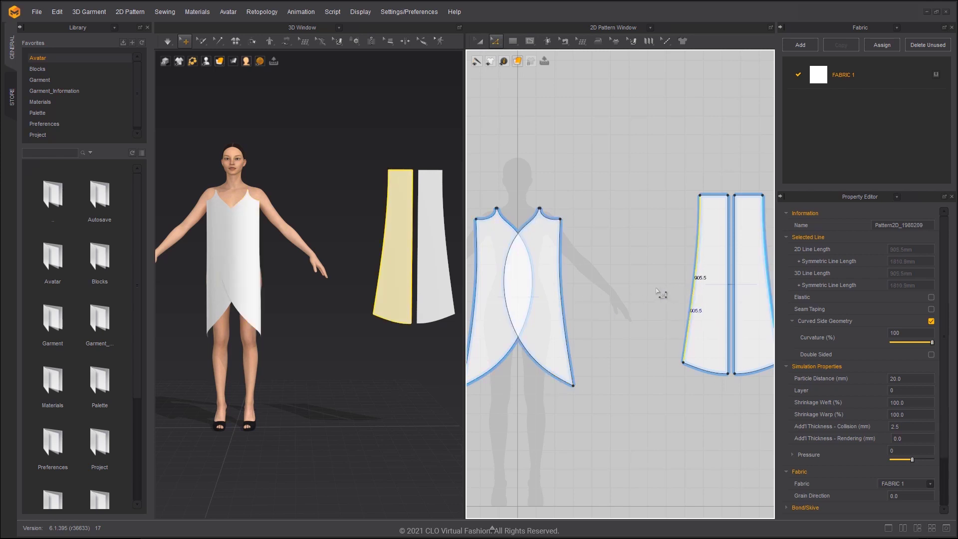
{"action": "left_click", "coordinate": [561, 285]}
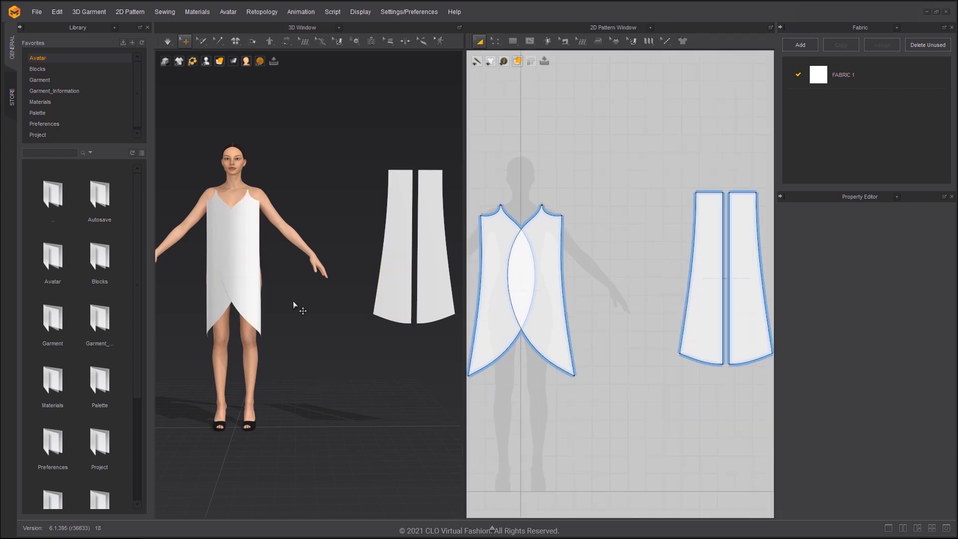
Move the narrow panel onto the avatar's back and re-arrange the patterns on the avatar
{"action": "left_click", "coordinate": [253, 255]}
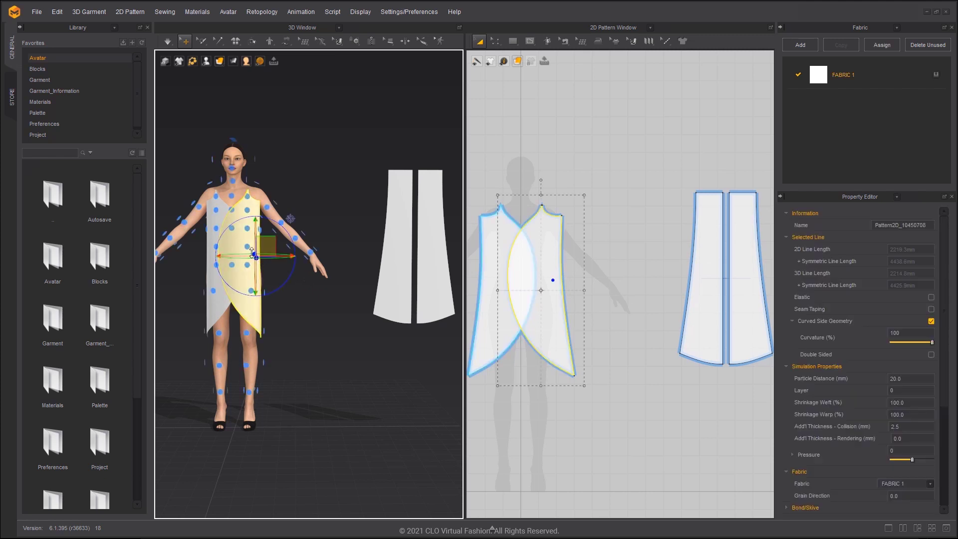
{"action": "left_click", "coordinate": [394, 235]}
{"action": "mouse_move", "coordinate": [268, 232]}
{"action": "right_mouse_down"}
{"action": "mouse_move", "coordinate": [311, 277]}
{"action": "mouse_move", "coordinate": [292, 270]}
{"action": "right_mouse_up"}
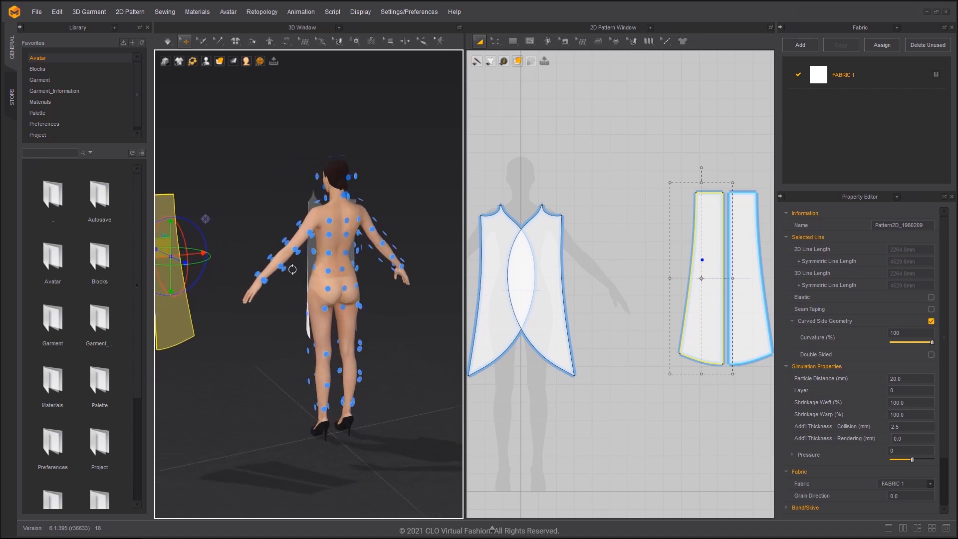
{"action": "left_click_drag", "start_coordinate": [327, 258], "coordinate": [329, 272]}
{"action": "left_click", "coordinate": [329, 273]}
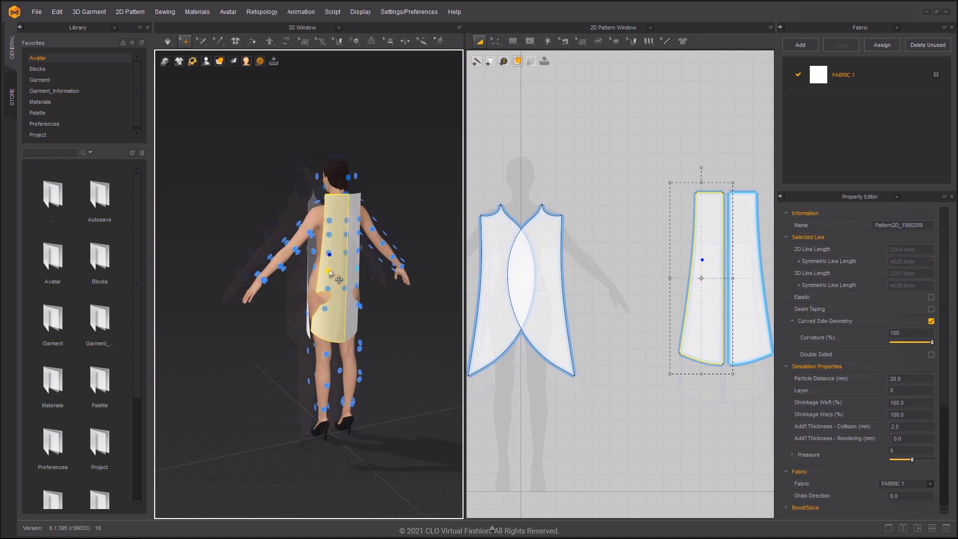
{"action": "key", "text": "2"}
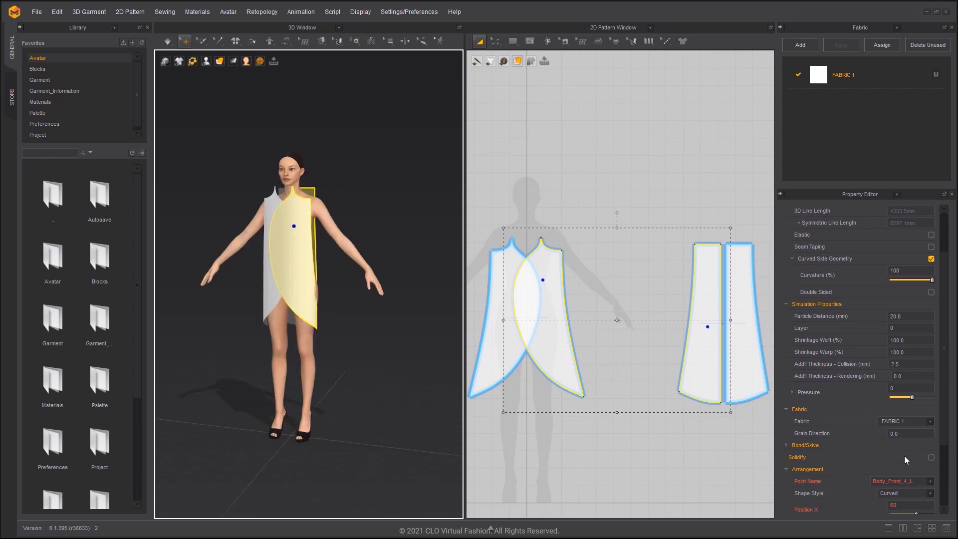
{"action": "scroll", "coordinate": [875, 437], "scroll_direction": "down", "scroll_amount": 3}
Raise the front wrap pattern to Position Y 15 and check the back panels behind the body
{"action": "left_click_drag", "start_coordinate": [905, 439], "coordinate": [899, 441]}
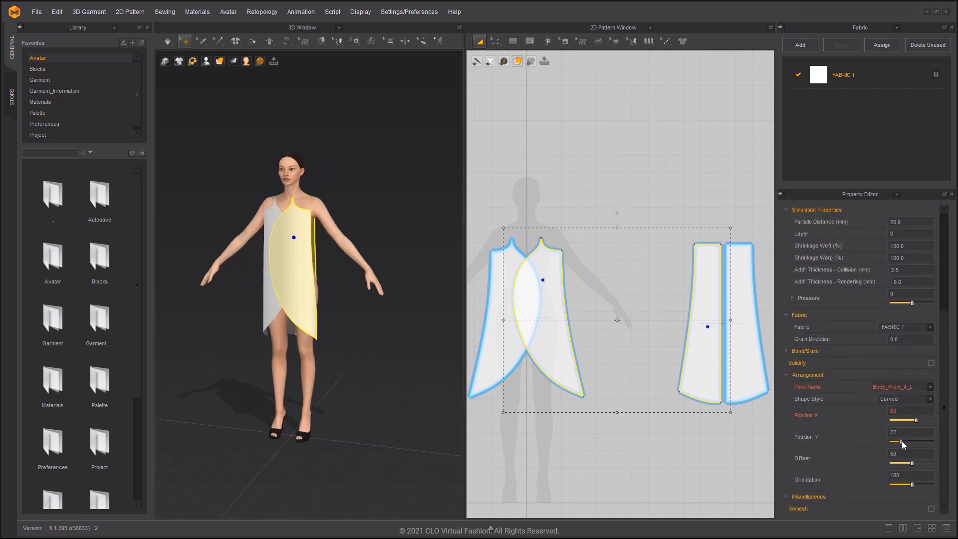
{"action": "key", "text": "8"}
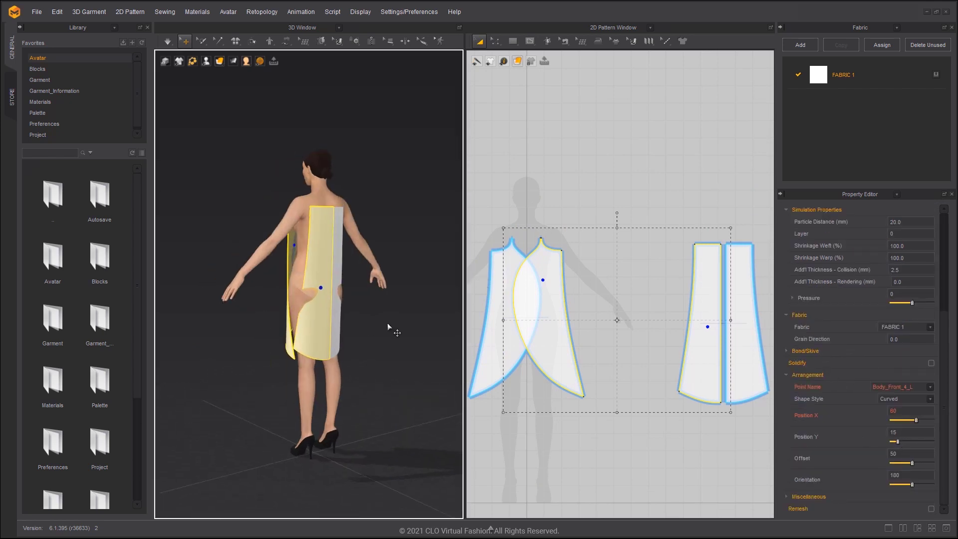
{"action": "left_click", "coordinate": [337, 255]}
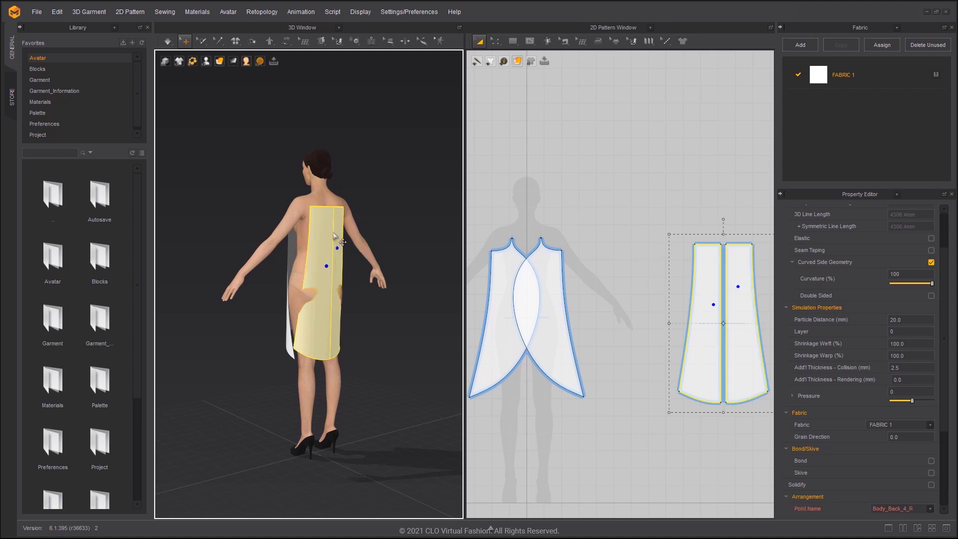
{"action": "left_click", "coordinate": [330, 216]}
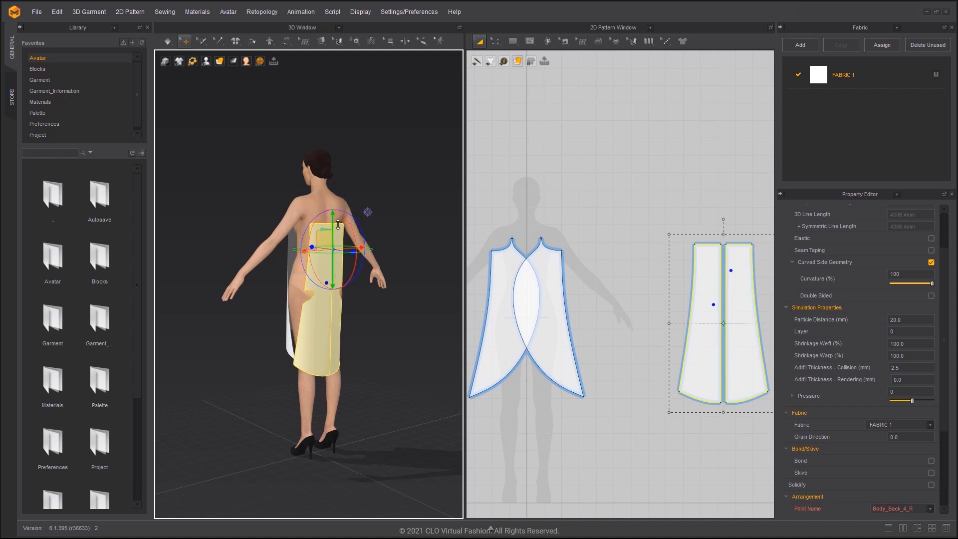
{"action": "right_click_drag", "start_coordinate": [334, 214], "coordinate": [422, 222]}
{"action": "left_click", "coordinate": [610, 293]}
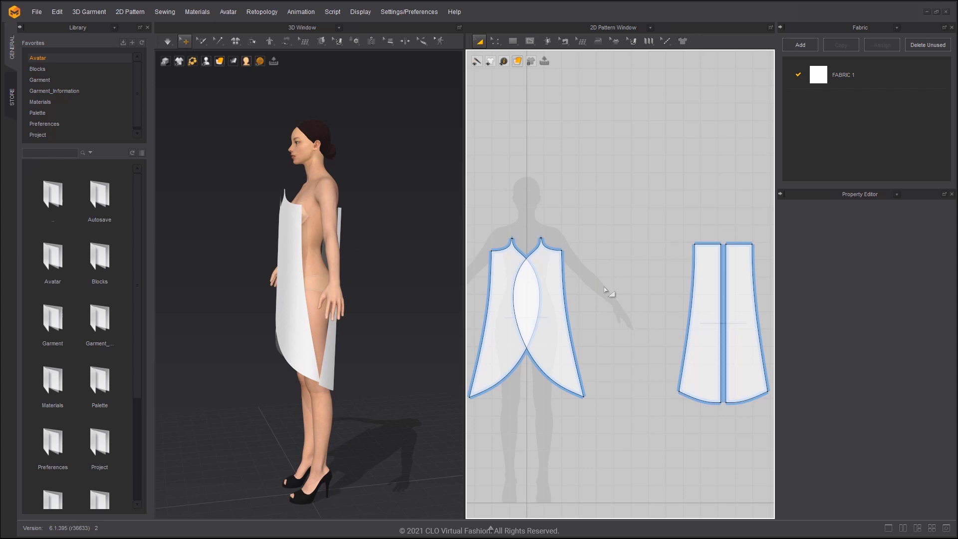
Sew the front pattern's side edge to a back panel with segment sewing
{"action": "key", "text": "n"}
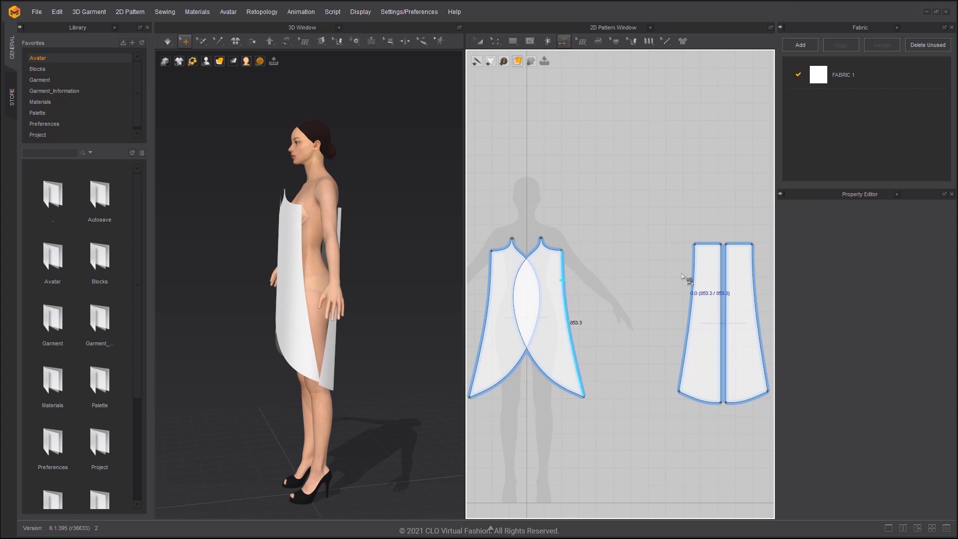
{"action": "left_click", "coordinate": [687, 278]}
{"action": "mouse_move", "coordinate": [441, 240]}
{"action": "right_mouse_down"}
{"action": "mouse_move", "coordinate": [383, 239]}
{"action": "mouse_move", "coordinate": [322, 216]}
{"action": "mouse_move", "coordinate": [381, 245]}
{"action": "mouse_move", "coordinate": [359, 223]}
{"action": "mouse_move", "coordinate": [390, 233]}
{"action": "right_mouse_up"}
{"action": "left_click", "coordinate": [322, 217]}
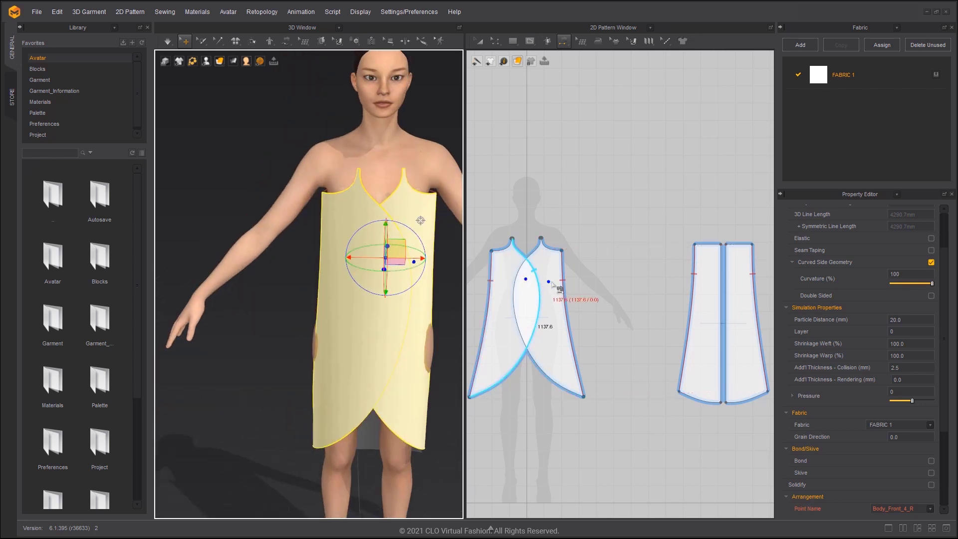
Join the two back panels along their centre edges
{"action": "left_click", "coordinate": [735, 286]}
{"action": "left_click", "coordinate": [735, 285]}
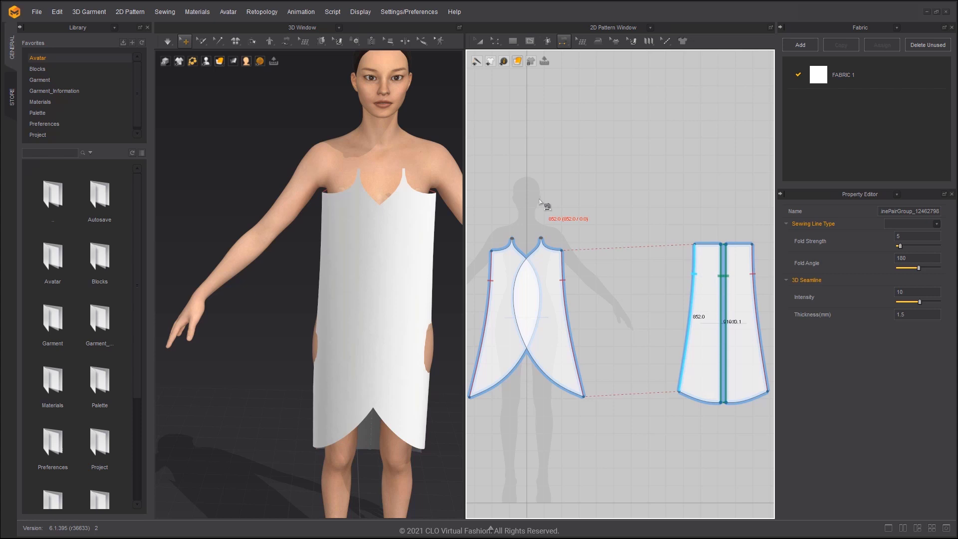
{"action": "left_click", "coordinate": [202, 41]}
Box-pin the front's curved wrap edge and simulate so the dress drapes onto the avatar
{"action": "left_click", "coordinate": [224, 99]}
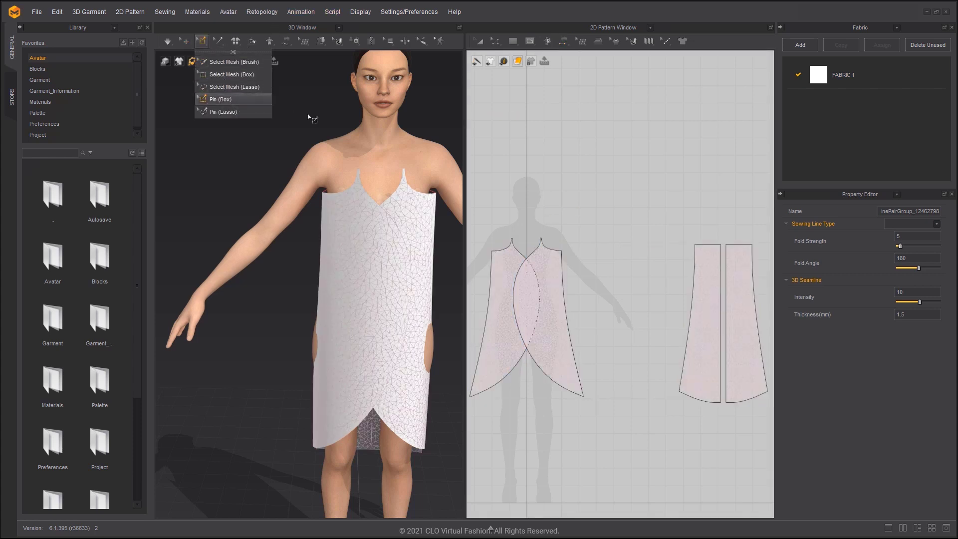
{"action": "scroll", "coordinate": [530, 251], "scroll_direction": "up", "scroll_amount": 5}
{"action": "left_click", "coordinate": [527, 245]}
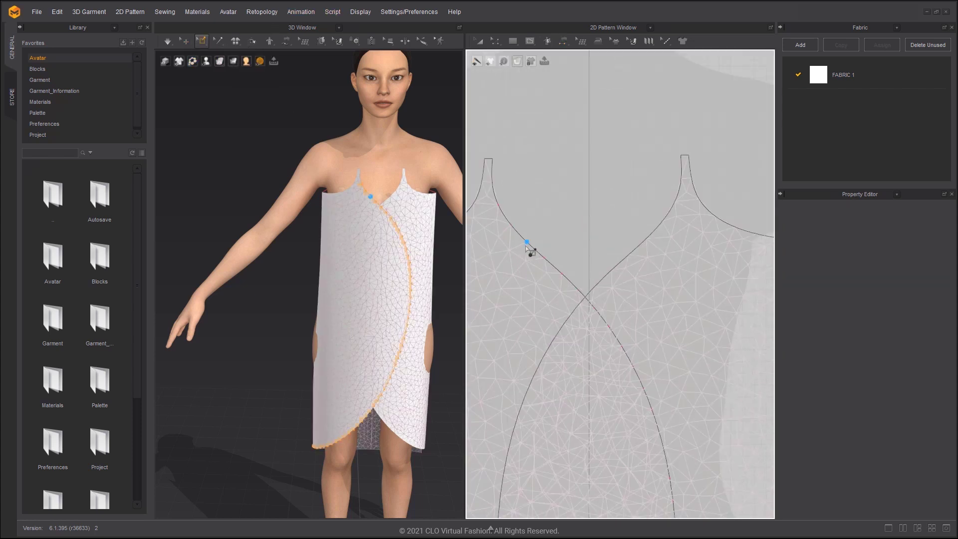
{"action": "left_click", "coordinate": [630, 258]}
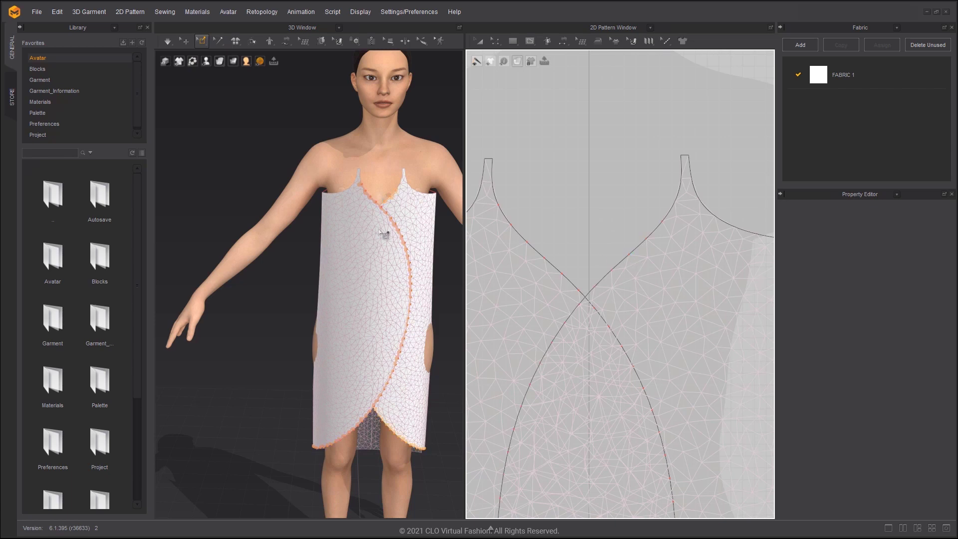
{"action": "right_click_drag", "start_coordinate": [384, 235], "coordinate": [408, 231]}
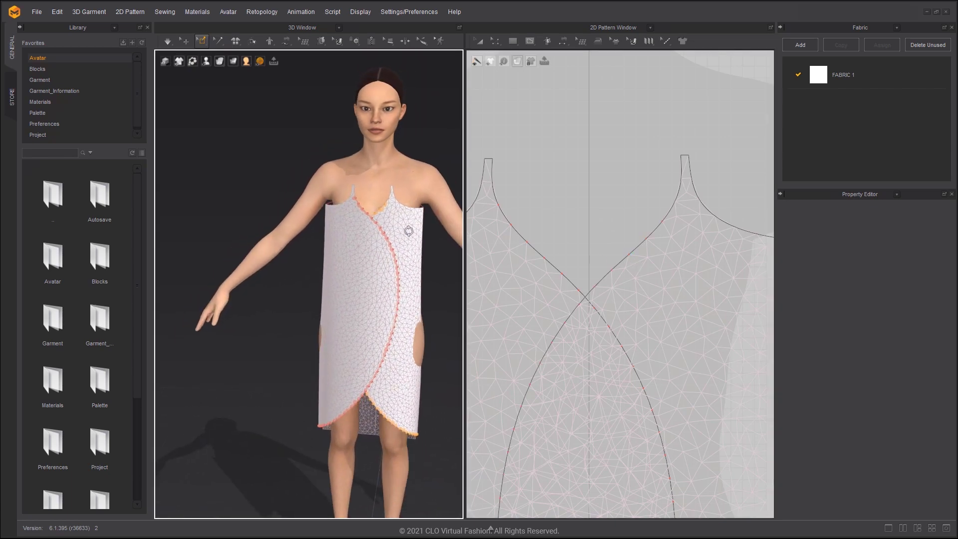
{"action": "key", "text": "space"}
{"action": "mouse_move", "coordinate": [412, 253]}
{"action": "right_mouse_down"}
{"action": "mouse_move", "coordinate": [266, 251]}
{"action": "mouse_move", "coordinate": [452, 251]}
{"action": "mouse_move", "coordinate": [374, 252]}
{"action": "right_mouse_up"}
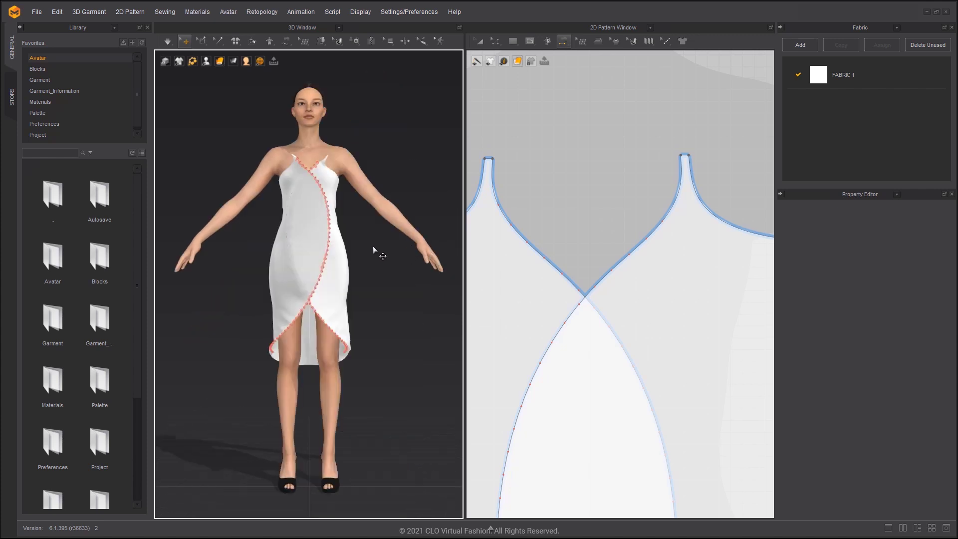
{"action": "right_click_drag", "start_coordinate": [520, 182], "coordinate": [585, 243]}
{"action": "scroll", "coordinate": [534, 208], "scroll_direction": "up", "scroll_amount": 2}
Create a thin 500 mm tall rectangular strap strip above the neckline
{"action": "key", "text": "z"}
{"action": "left_click", "coordinate": [529, 194]}
{"action": "key", "text": "s"}
{"action": "left_click", "coordinate": [556, 171]}
{"action": "type", "text": "6"}
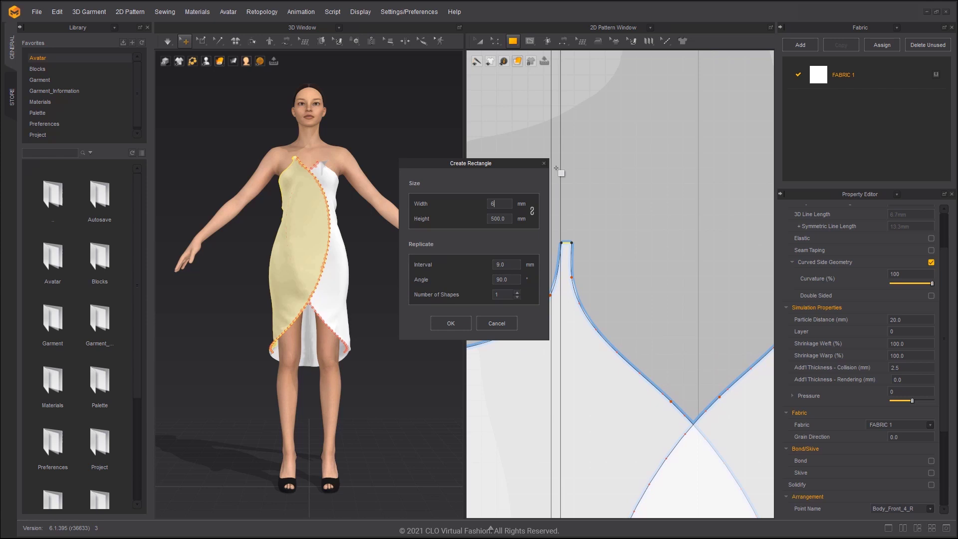
{"action": "type", "text": ".7"}
{"action": "key", "text": "Tab"}
{"action": "type", "text": "2"}
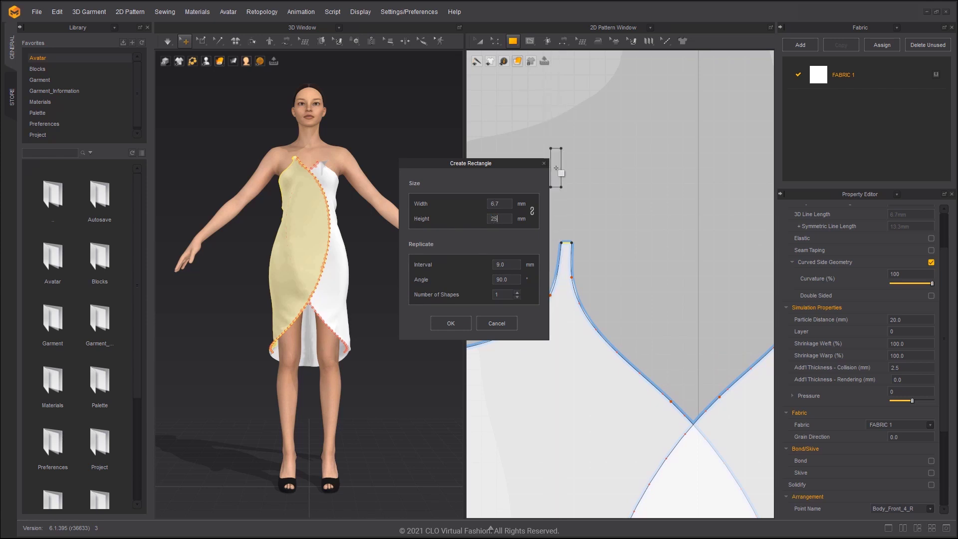
{"action": "type", "text": "0"}
{"action": "key", "text": "Return"}
{"action": "scroll", "coordinate": [432, 172], "scroll_direction": "down", "scroll_amount": 3}
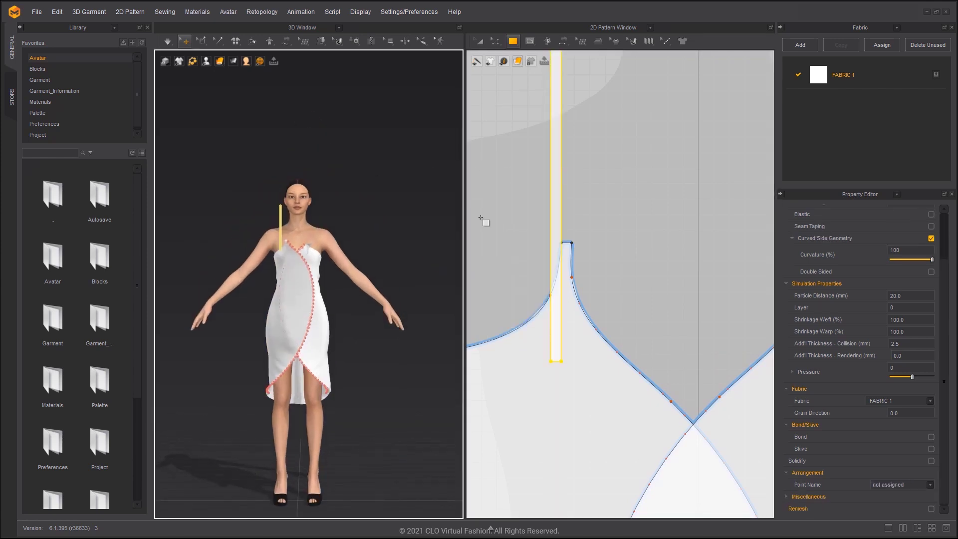
Add a symmetric mirrored copy of the strip and move both strips up above the straps
{"action": "key", "text": "a"}
{"action": "scroll", "coordinate": [551, 200], "scroll_direction": "down", "scroll_amount": 3}
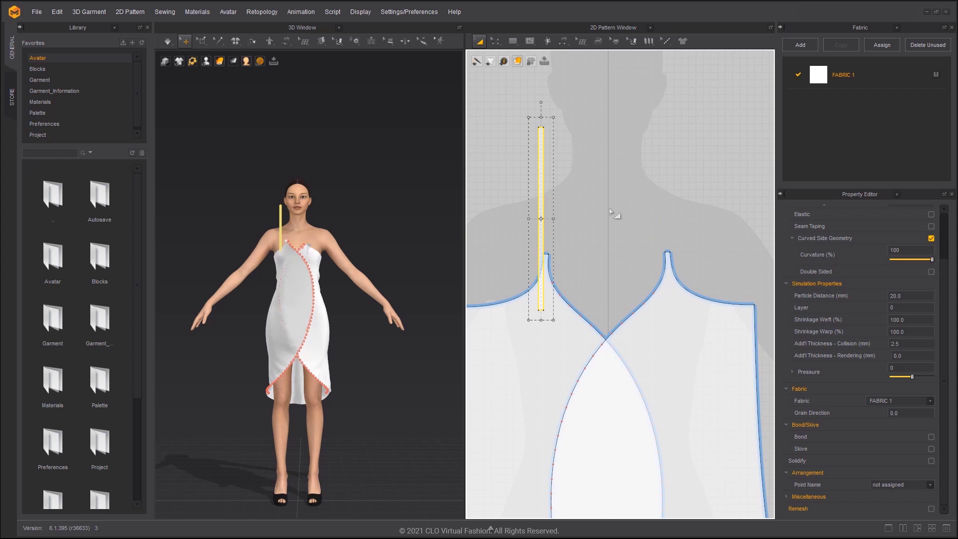
{"action": "left_click", "coordinate": [666, 219]}
{"action": "left_click_drag", "start_coordinate": [666, 216], "coordinate": [665, 167]}
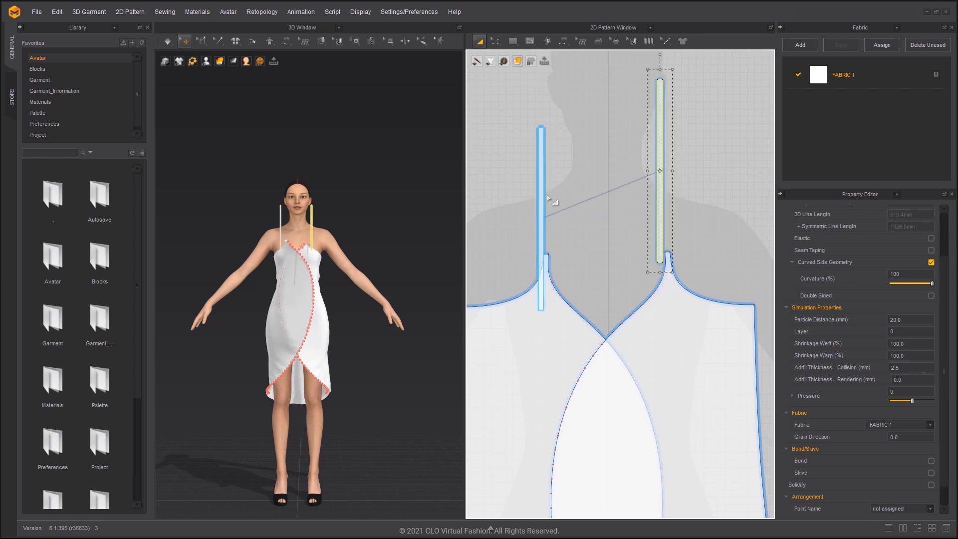
{"action": "left_click_drag", "start_coordinate": [542, 196], "coordinate": [542, 151]}
{"action": "scroll", "coordinate": [366, 179], "scroll_direction": "up", "scroll_amount": 5}
Assign the strips to the Shoulder_L and Shoulder_R arrangement points on the avatar
{"action": "right_click_drag", "start_coordinate": [366, 179], "coordinate": [298, 280]}
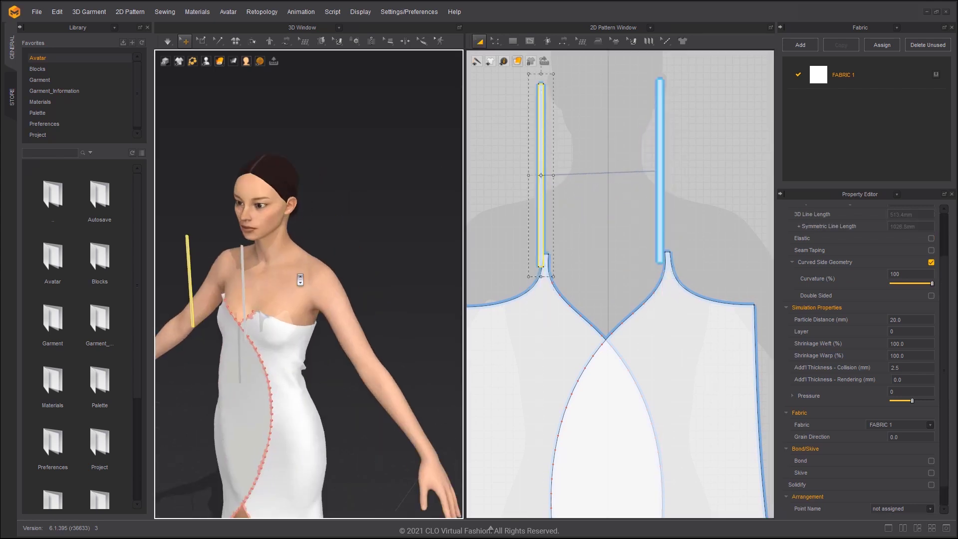
{"action": "left_click", "coordinate": [235, 273]}
{"action": "key", "text": "shift+f"}
{"action": "left_click", "coordinate": [330, 271]}
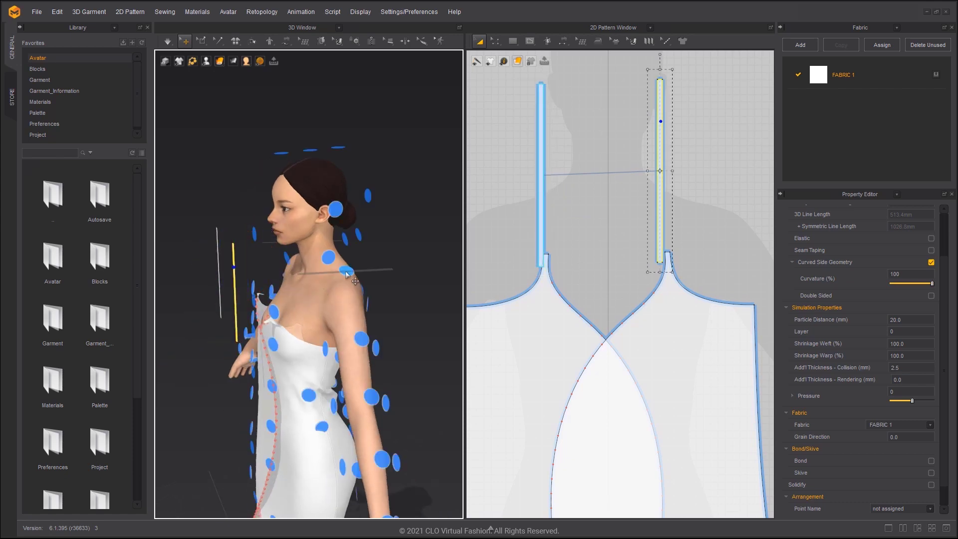
{"action": "right_click_drag", "start_coordinate": [329, 271], "coordinate": [397, 275]}
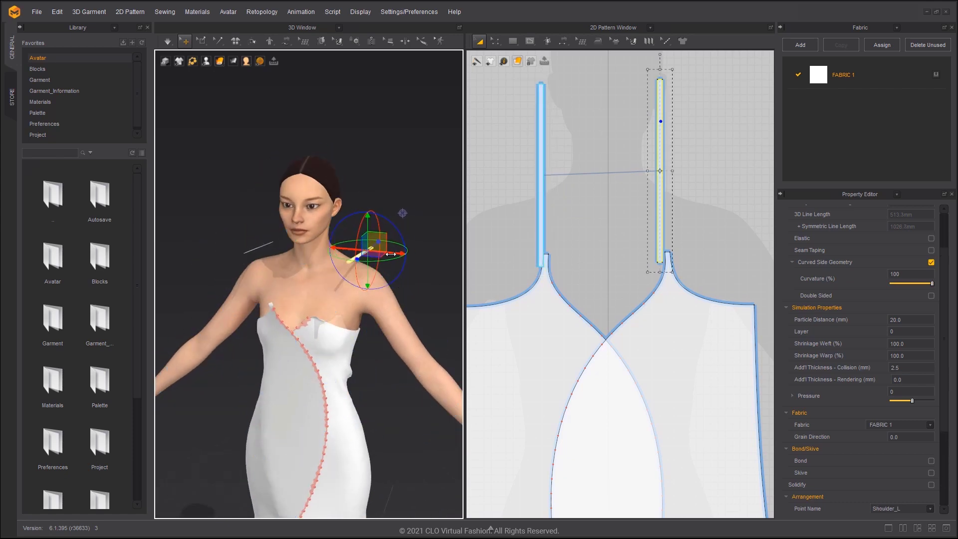
{"action": "scroll", "coordinate": [367, 255], "scroll_direction": "up", "scroll_amount": 2}
{"action": "left_click", "coordinate": [262, 259]}
{"action": "left_click_drag", "start_coordinate": [283, 261], "coordinate": [300, 247]}
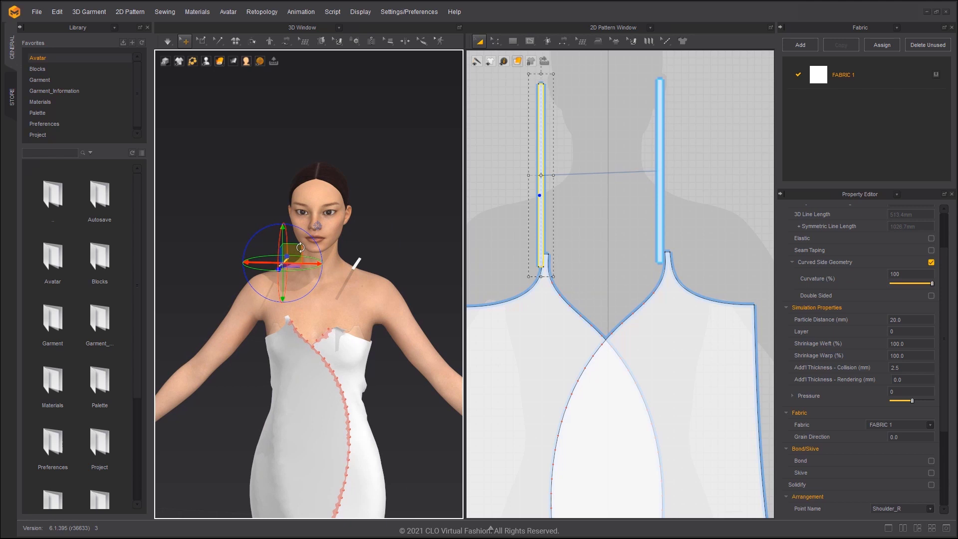
{"action": "key", "text": "z"}
{"action": "right_click_drag", "start_coordinate": [284, 300], "coordinate": [337, 296]}
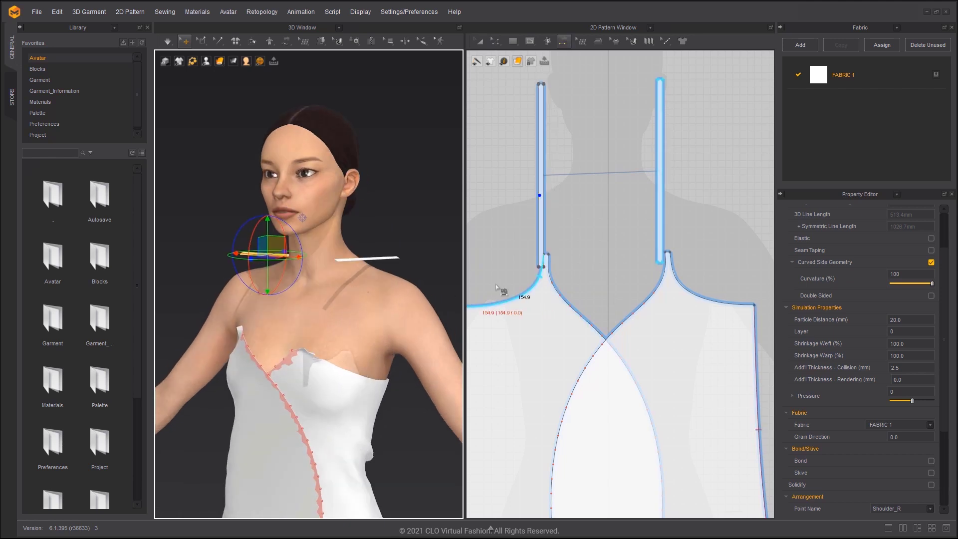
{"action": "scroll", "coordinate": [683, 262], "scroll_direction": "up", "scroll_amount": 2}
{"action": "scroll", "coordinate": [683, 263], "scroll_direction": "up", "scroll_amount": 1}
Select the left and right strap strips and view the avatar's back
{"action": "left_click", "coordinate": [650, 277]}
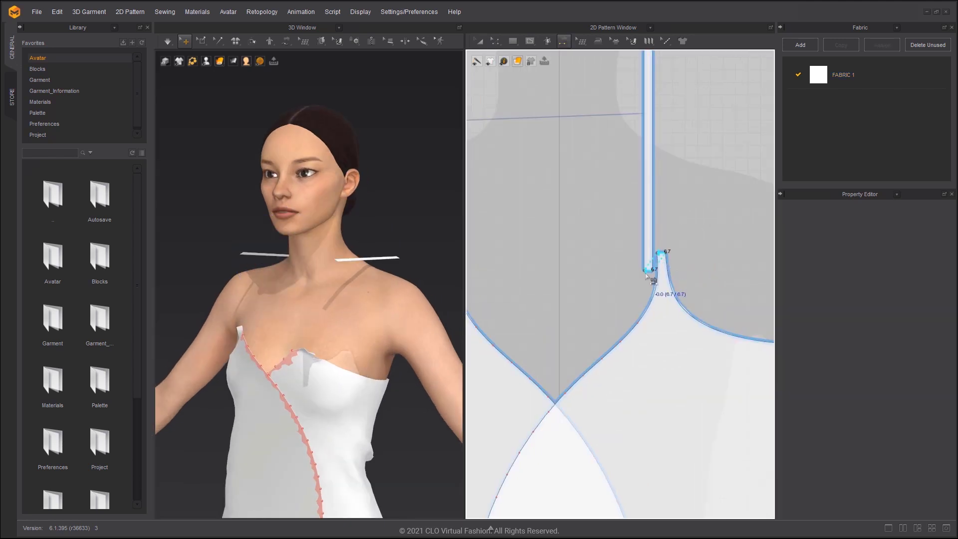
{"action": "left_click", "coordinate": [650, 277]}
{"action": "left_click", "coordinate": [652, 222]}
{"action": "scroll", "coordinate": [612, 254], "scroll_direction": "down", "scroll_amount": 2}
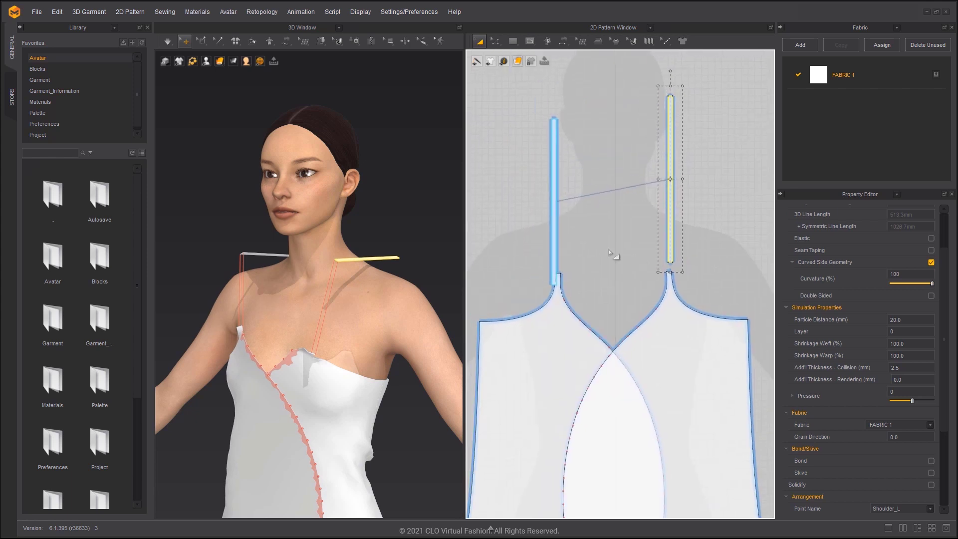
{"action": "left_click", "coordinate": [558, 217]}
{"action": "mouse_move", "coordinate": [299, 269]}
{"action": "right_mouse_down"}
{"action": "mouse_move", "coordinate": [352, 215]}
{"action": "mouse_move", "coordinate": [321, 225]}
{"action": "right_mouse_up"}
{"action": "scroll", "coordinate": [610, 247], "scroll_direction": "down", "scroll_amount": 1}
{"action": "scroll", "coordinate": [638, 198], "scroll_direction": "down", "scroll_amount": 1}
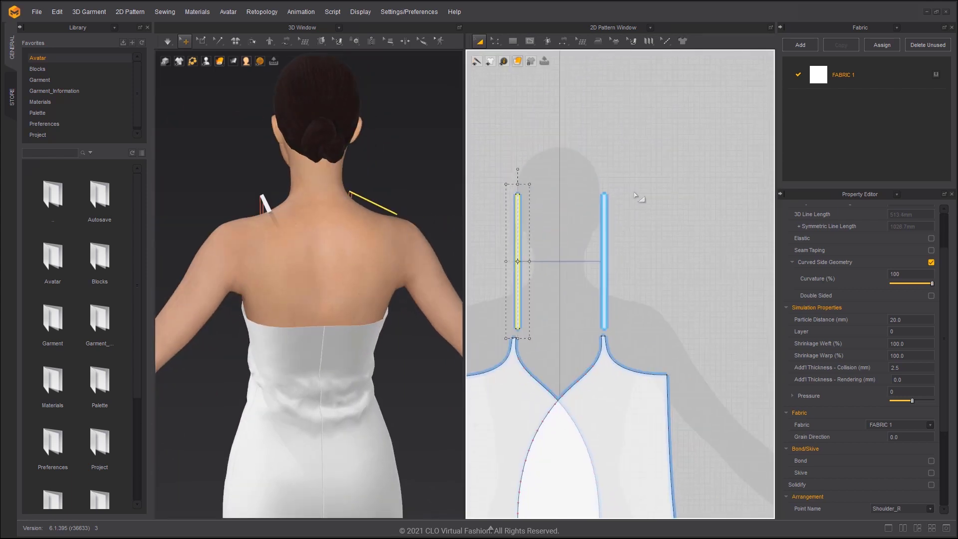
{"action": "scroll", "coordinate": [637, 198], "scroll_direction": "up", "scroll_amount": 3}
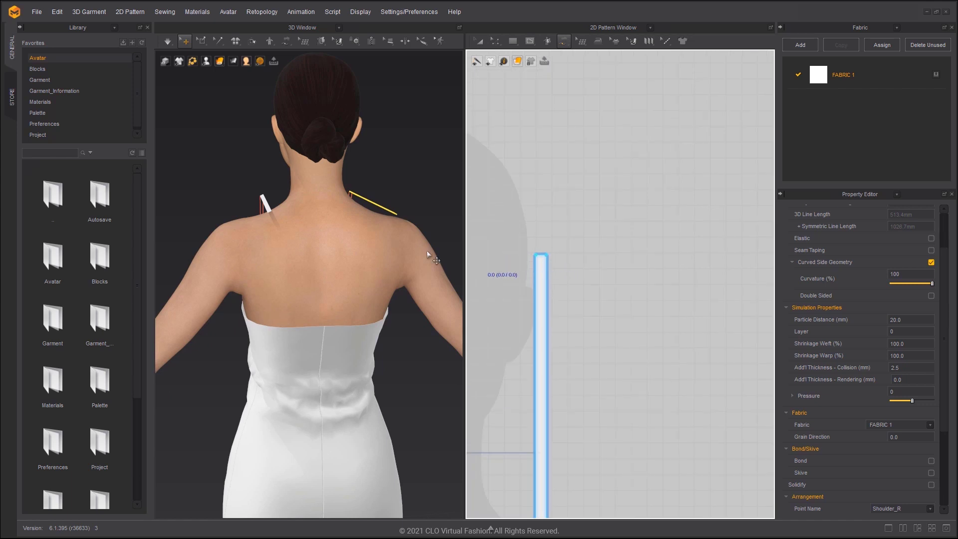
{"action": "scroll", "coordinate": [575, 268], "scroll_direction": "down", "scroll_amount": 1}
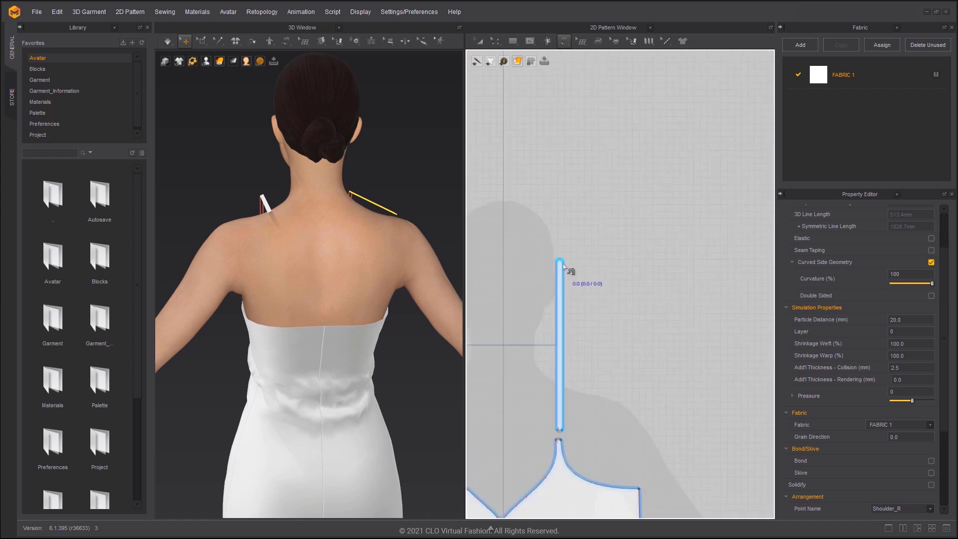
Free-sew each strap end to the top edge of the back panel
{"action": "left_click", "coordinate": [287, 41]}
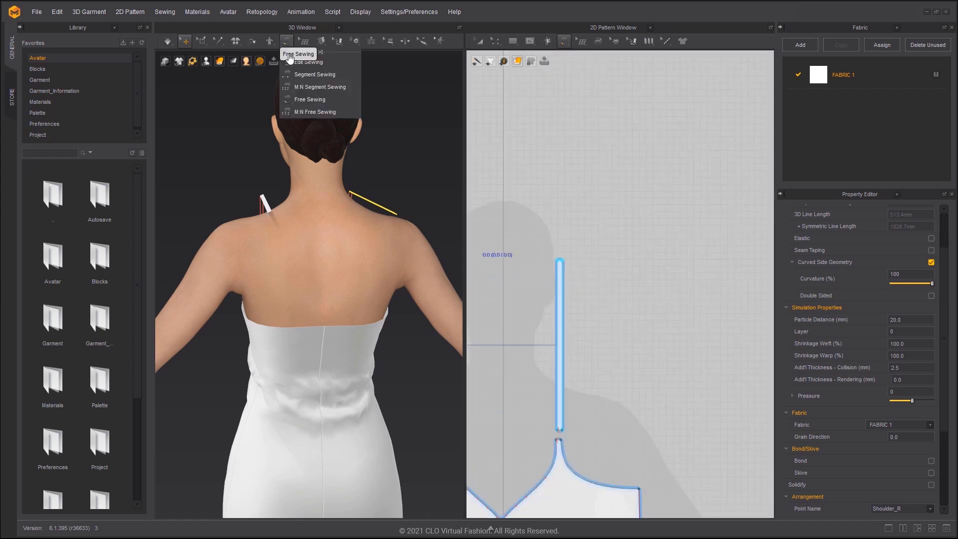
{"action": "left_click", "coordinate": [314, 99]}
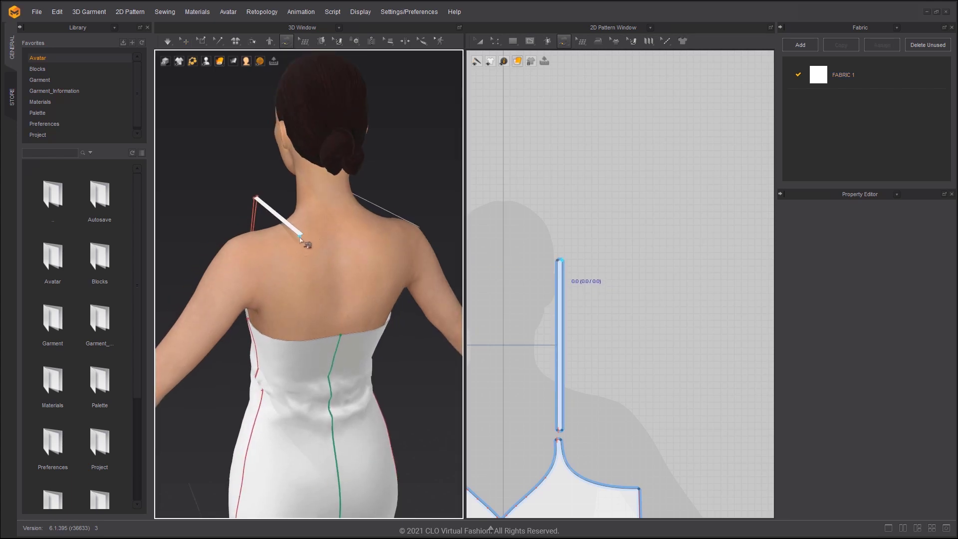
{"action": "mouse_move", "coordinate": [308, 253]}
{"action": "right_mouse_down"}
{"action": "mouse_move", "coordinate": [295, 313]}
{"action": "mouse_move", "coordinate": [336, 334]}
{"action": "mouse_move", "coordinate": [412, 332]}
{"action": "mouse_move", "coordinate": [345, 322]}
{"action": "right_mouse_up"}
{"action": "left_click", "coordinate": [289, 328]}
{"action": "key", "text": "q"}
{"action": "left_click", "coordinate": [335, 334]}
{"action": "left_click", "coordinate": [322, 236]}
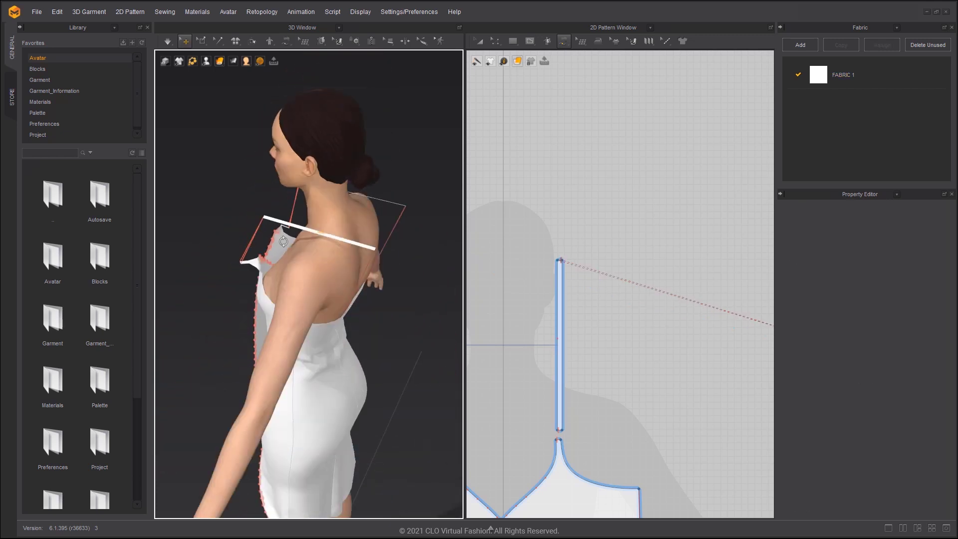
{"action": "right_click_drag", "start_coordinate": [322, 237], "coordinate": [380, 249]}
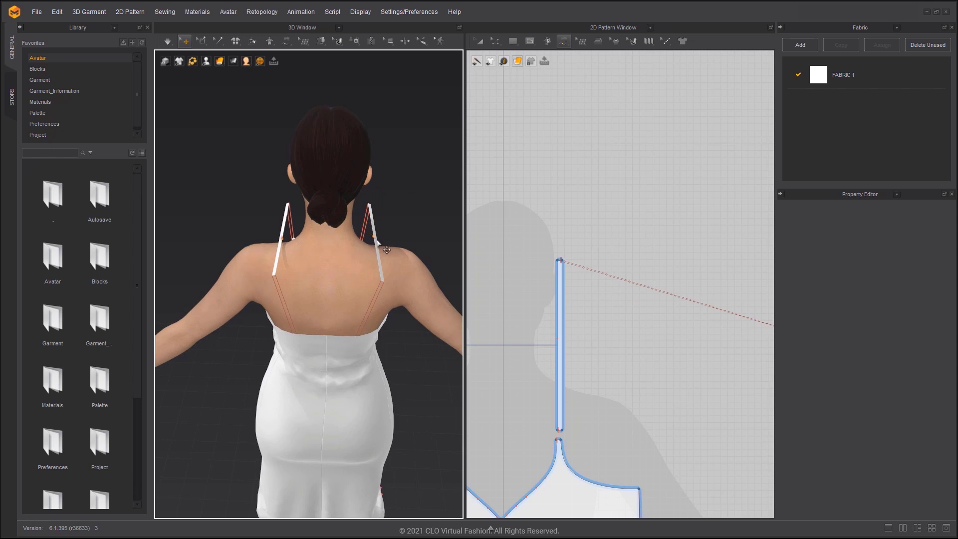
Set the straps' particle distance to 5, simulate, and pull the left strap onto the shoulder
{"action": "left_click", "coordinate": [381, 247]}
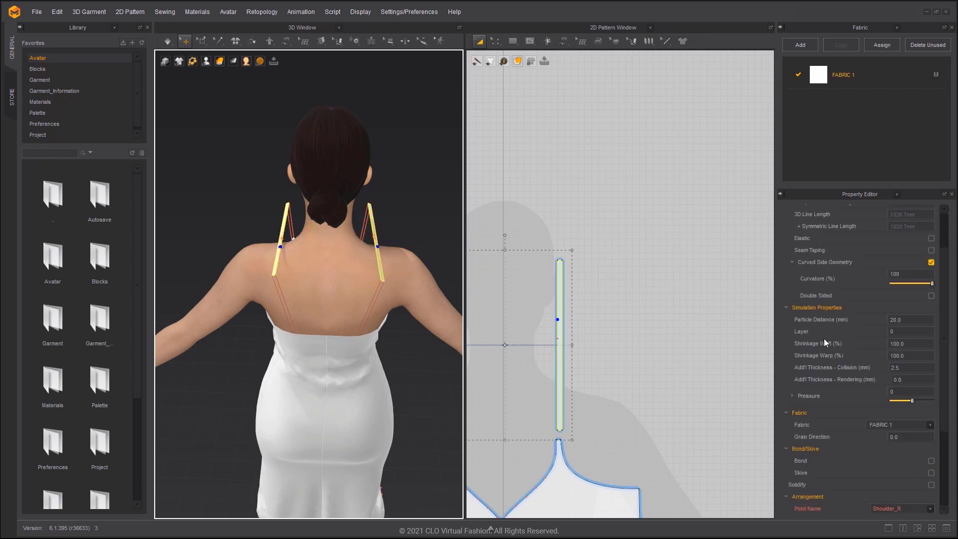
{"action": "double_click", "coordinate": [905, 325]}
{"action": "type", "text": "5"}
{"action": "key", "text": "Return"}
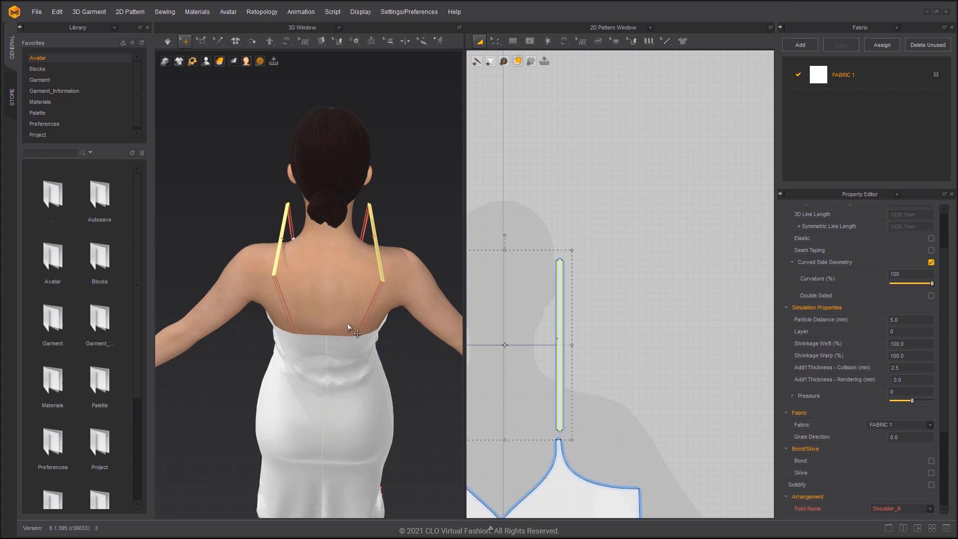
{"action": "key", "text": "space"}
{"action": "left_click", "coordinate": [385, 232]}
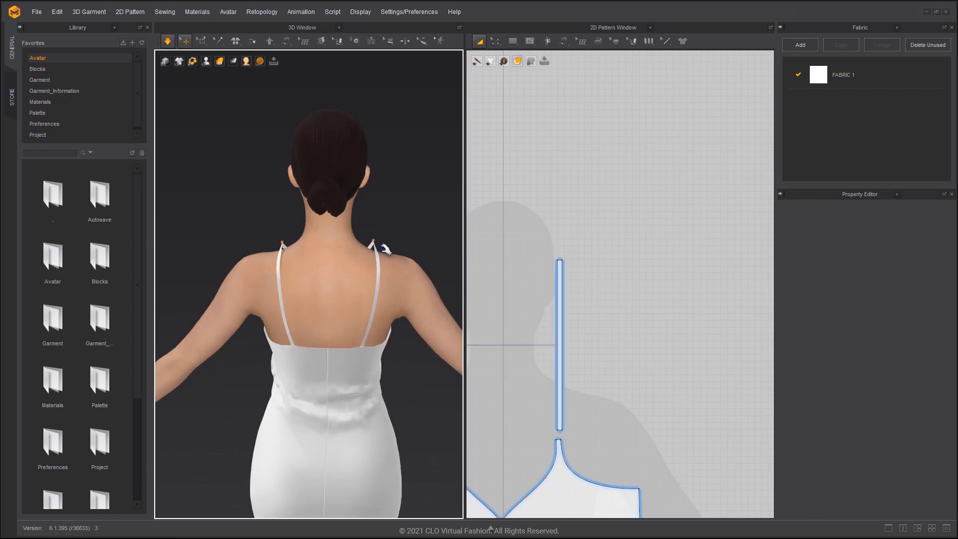
{"action": "key", "text": "2"}
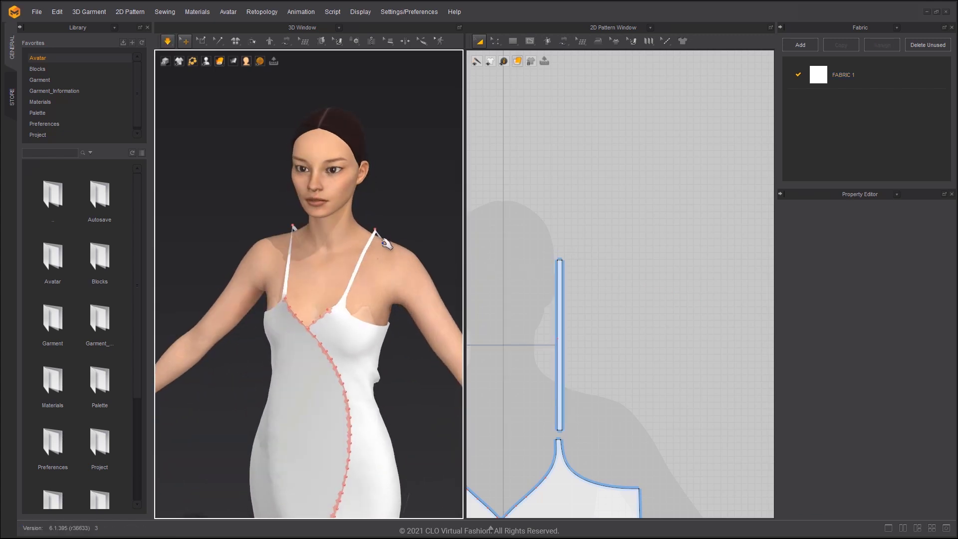
{"action": "left_click_drag", "start_coordinate": [297, 228], "coordinate": [299, 231]}
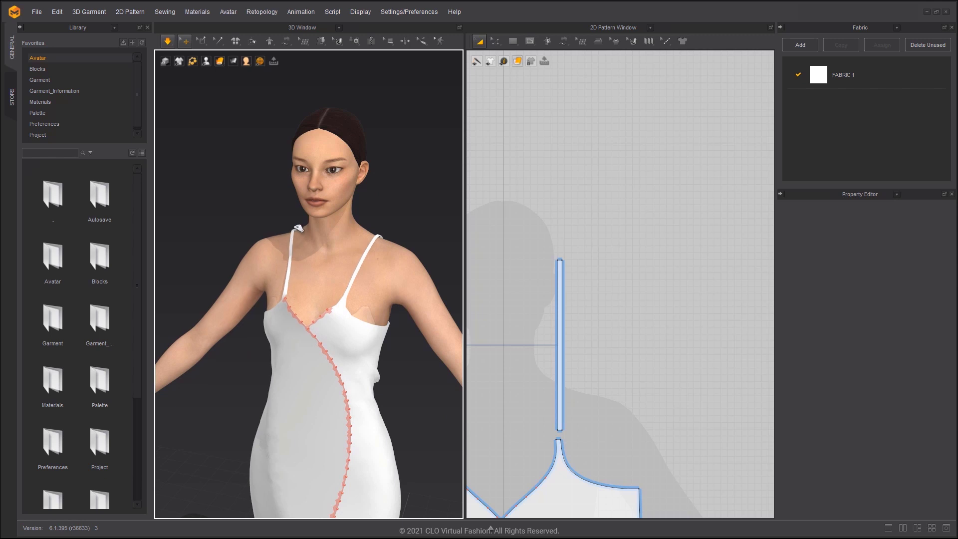
{"action": "key", "text": "space"}
{"action": "key", "text": "2"}
Simulate and inspect the dress from three-quarter and side views with the right front panel selected
{"action": "key", "text": "space"}
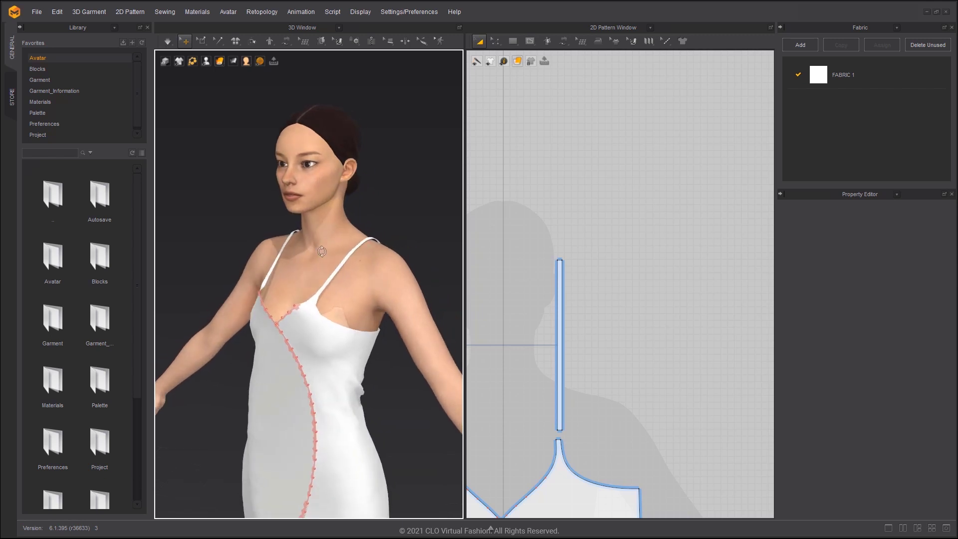
{"action": "right_click_drag", "start_coordinate": [373, 252], "coordinate": [322, 311]}
{"action": "left_click", "coordinate": [322, 311]}
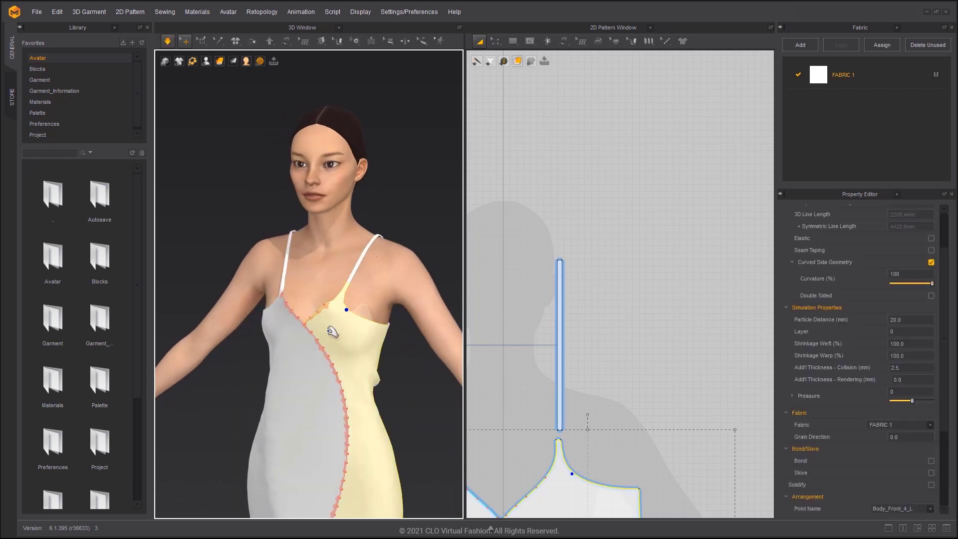
{"action": "middle_click_drag", "start_coordinate": [332, 332], "coordinate": [341, 298]}
{"action": "right_click_drag", "start_coordinate": [327, 323], "coordinate": [303, 326]}
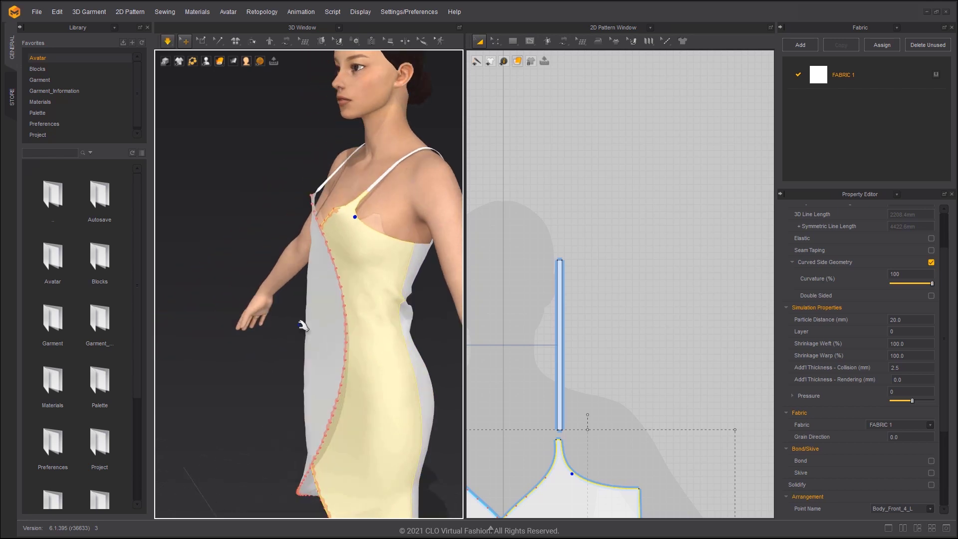
{"action": "scroll", "coordinate": [517, 382], "scroll_direction": "down", "scroll_amount": 2}
{"action": "scroll", "coordinate": [516, 382], "scroll_direction": "down", "scroll_amount": 3}
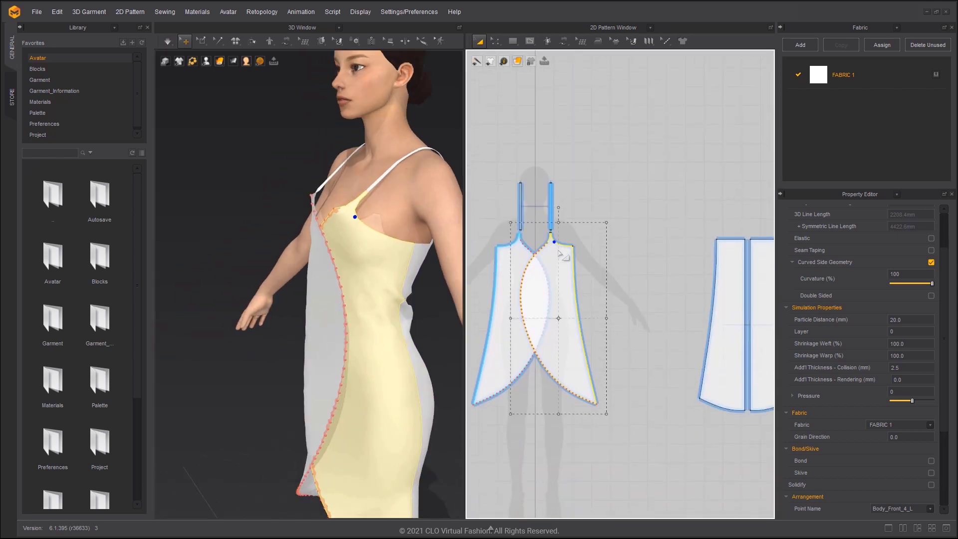
{"action": "scroll", "coordinate": [576, 300], "scroll_direction": "up", "scroll_amount": 5}
{"action": "scroll", "coordinate": [650, 299], "scroll_direction": "up", "scroll_amount": 2}
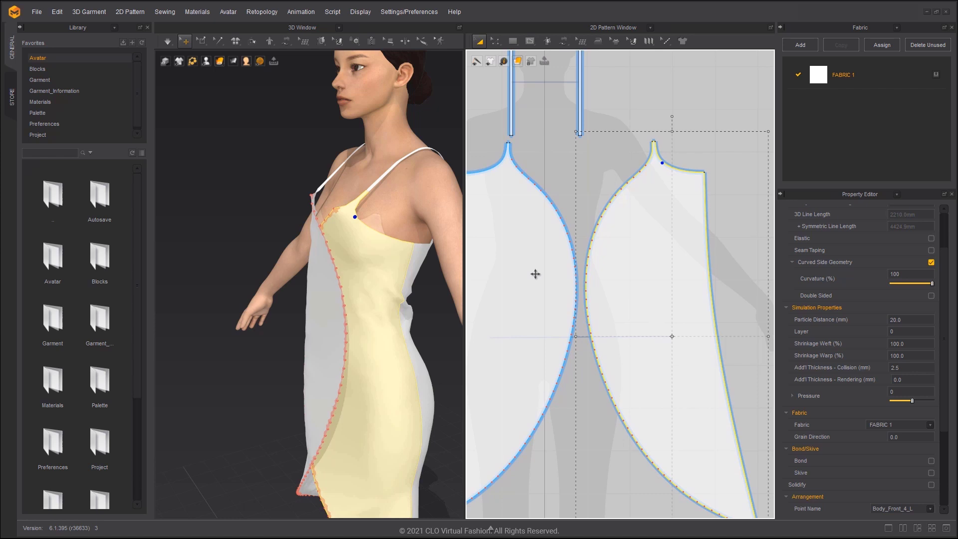
{"action": "scroll", "coordinate": [535, 274], "scroll_direction": "down", "scroll_amount": 3}
Remove the front panels' linked editing and re-link them as a symmetric pattern pair
{"action": "right_click", "coordinate": [544, 241]}
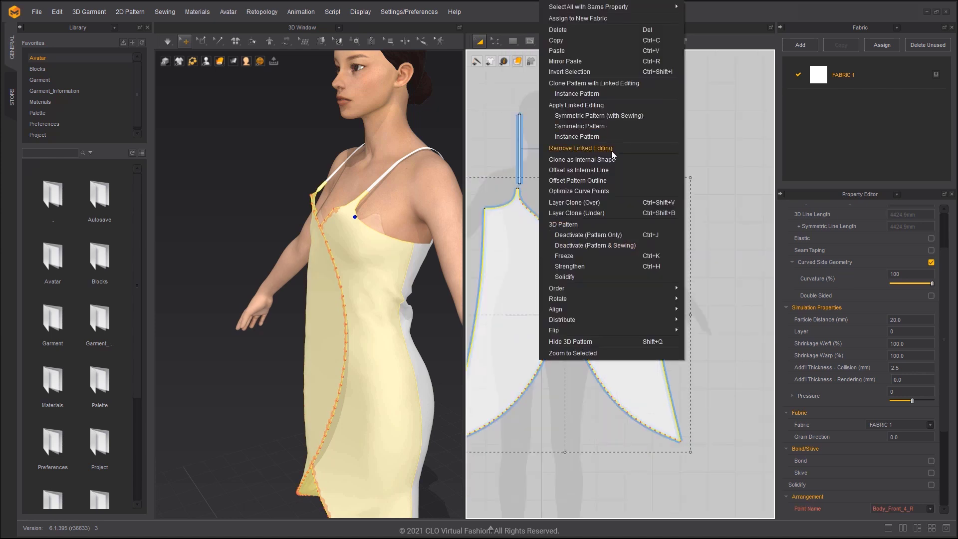
{"action": "left_click", "coordinate": [611, 151]}
{"action": "right_click", "coordinate": [556, 255]}
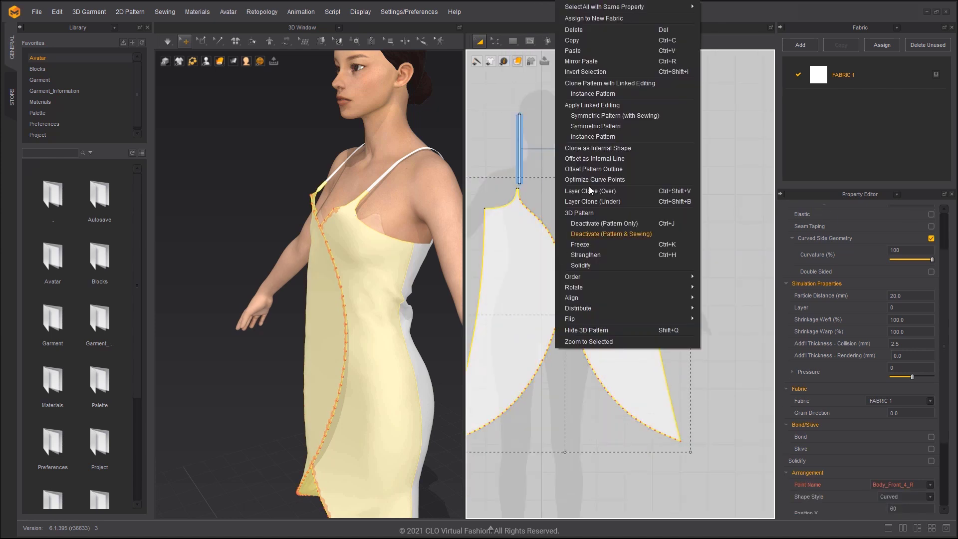
{"action": "left_click", "coordinate": [632, 124]}
{"action": "scroll", "coordinate": [618, 250], "scroll_direction": "up", "scroll_amount": 1}
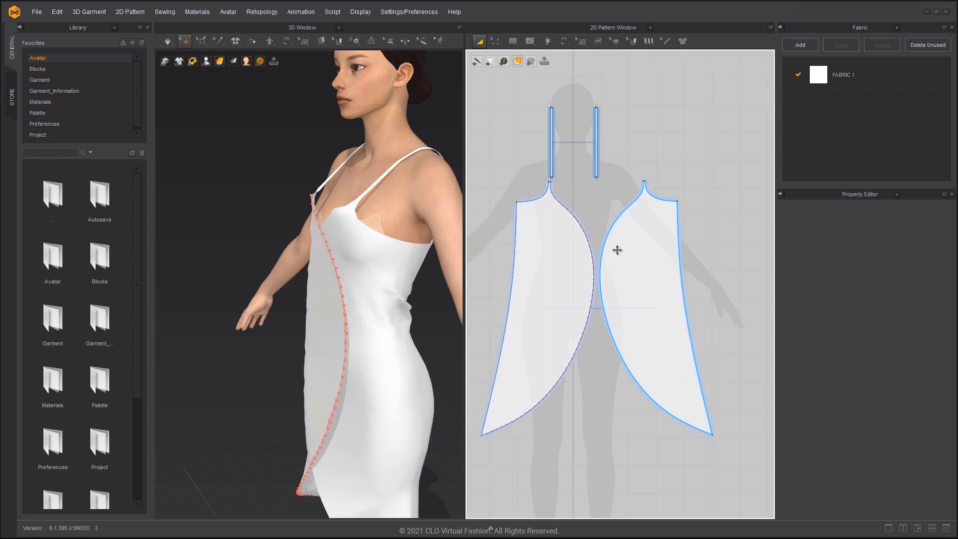
{"action": "scroll", "coordinate": [591, 278], "scroll_direction": "up", "scroll_amount": 2}
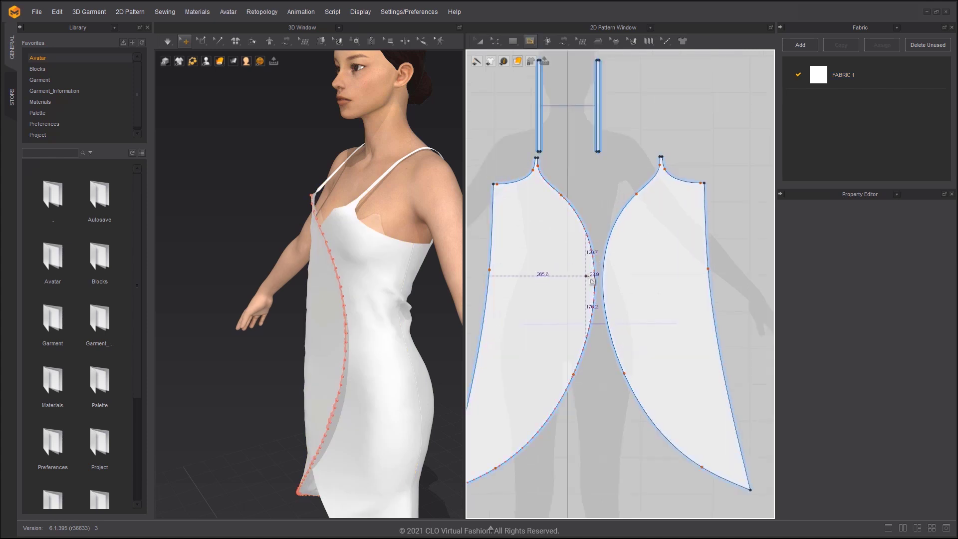
Add a horizontal internal line across the front panel and sew the dart seam along it
{"action": "left_click", "coordinate": [363, 297]}
{"action": "scroll", "coordinate": [596, 241], "scroll_direction": "up", "scroll_amount": 2}
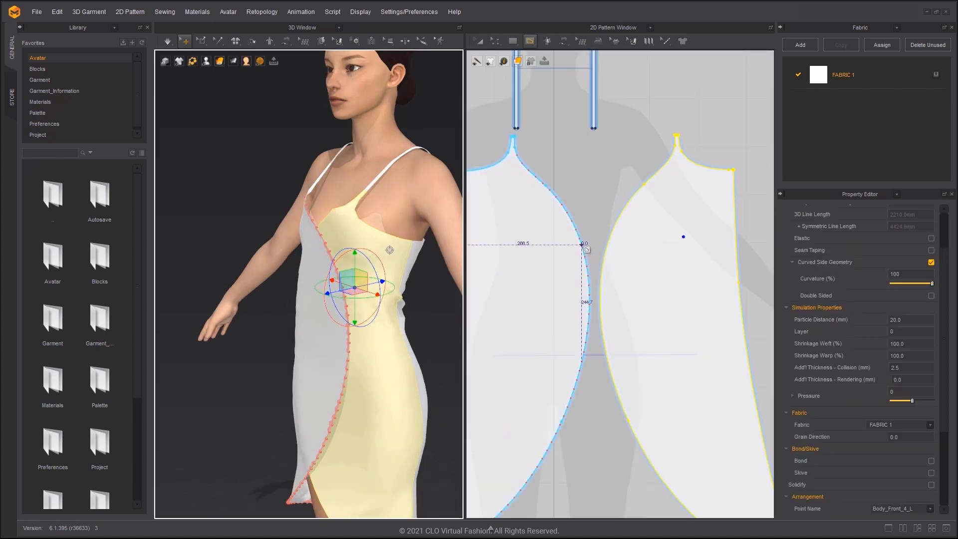
{"action": "double_click", "coordinate": [507, 243]}
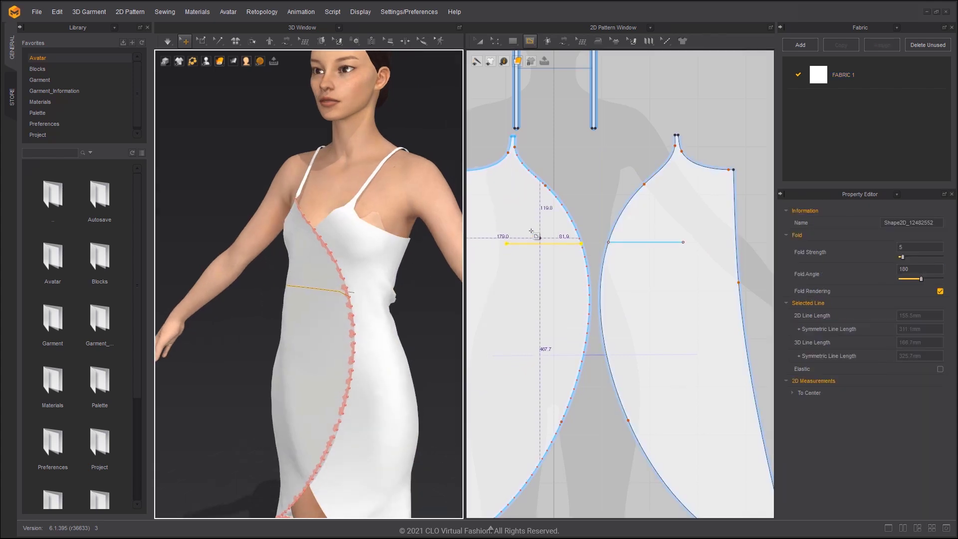
{"action": "key", "text": "z"}
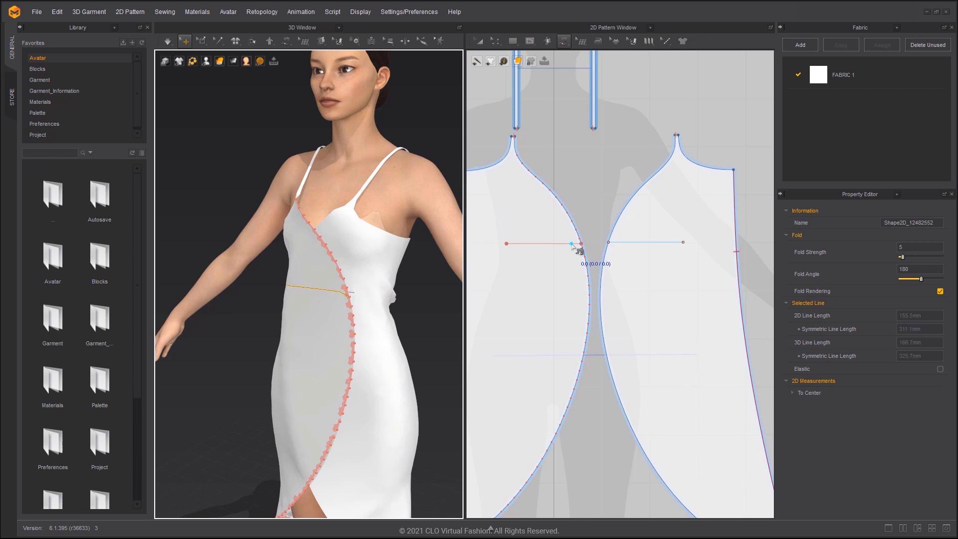
{"action": "left_click_drag", "start_coordinate": [587, 250], "coordinate": [546, 252]}
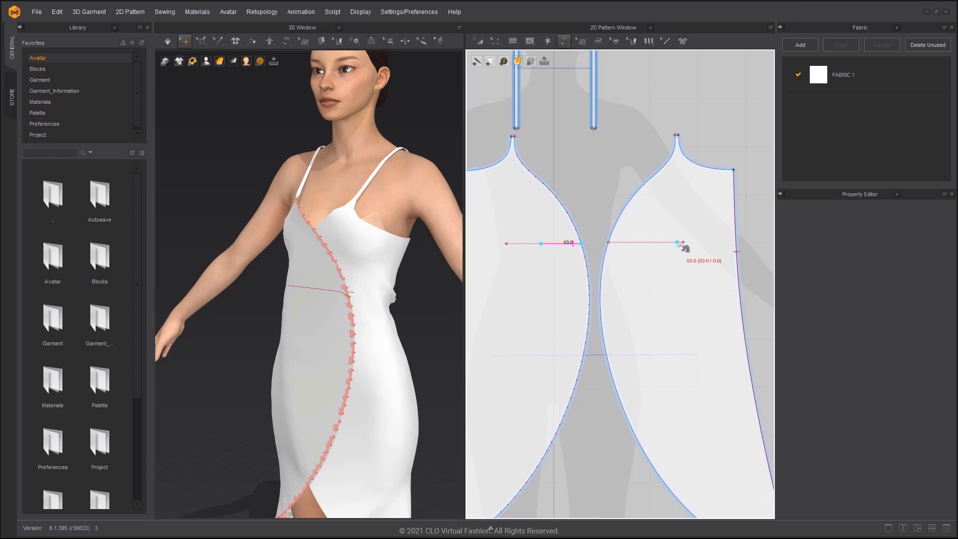
{"action": "left_click", "coordinate": [650, 247]}
{"action": "mouse_move", "coordinate": [384, 270]}
{"action": "right_mouse_down"}
{"action": "mouse_move", "coordinate": [325, 285]}
{"action": "mouse_move", "coordinate": [418, 290]}
{"action": "right_mouse_up"}
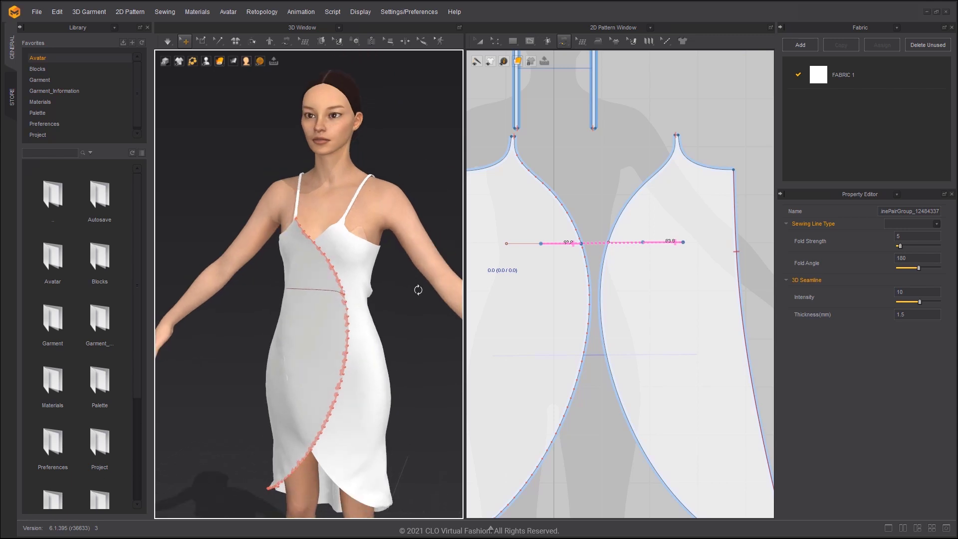
Simulate and pull the neckline fabric to shape its fold, checking from the side
{"action": "key", "text": "space"}
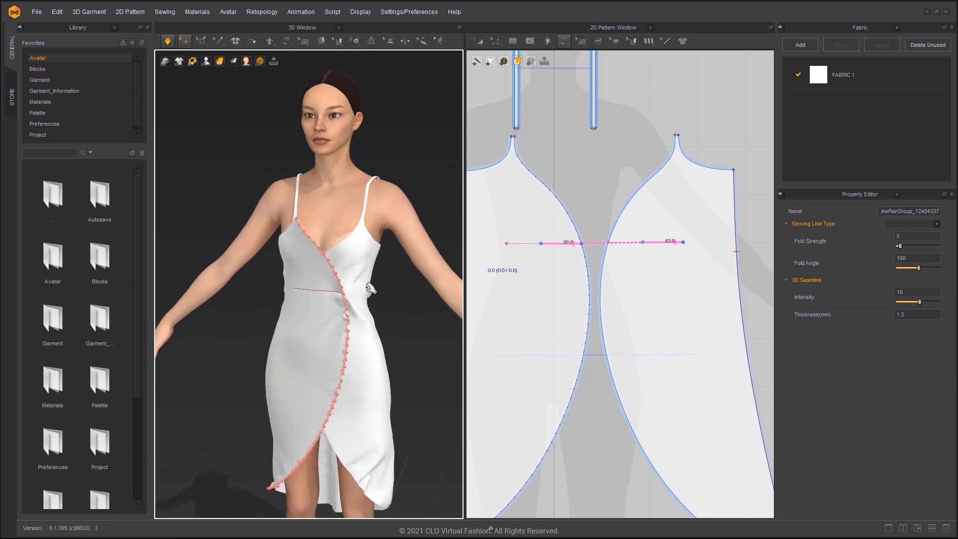
{"action": "left_click", "coordinate": [350, 242]}
{"action": "key", "text": "Escape"}
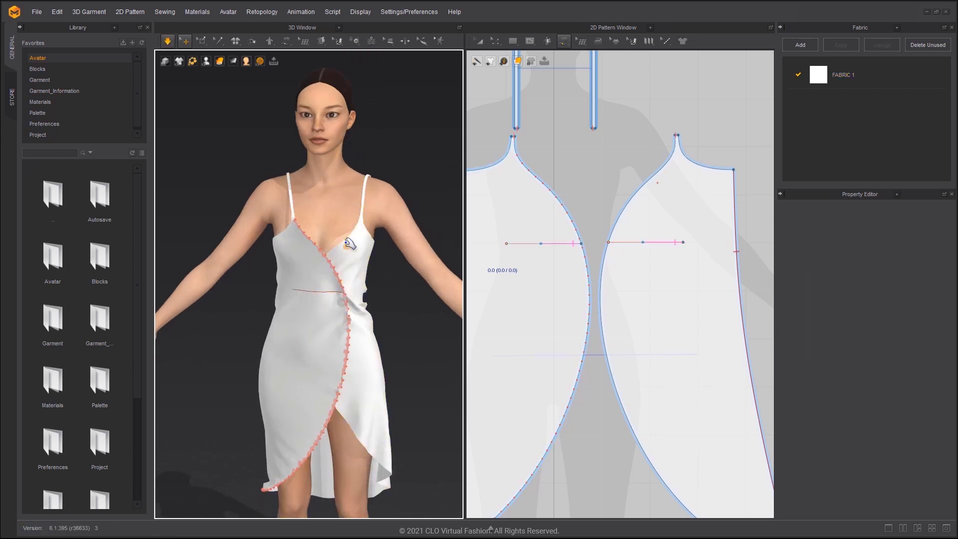
{"action": "left_click_drag", "start_coordinate": [349, 245], "coordinate": [334, 232]}
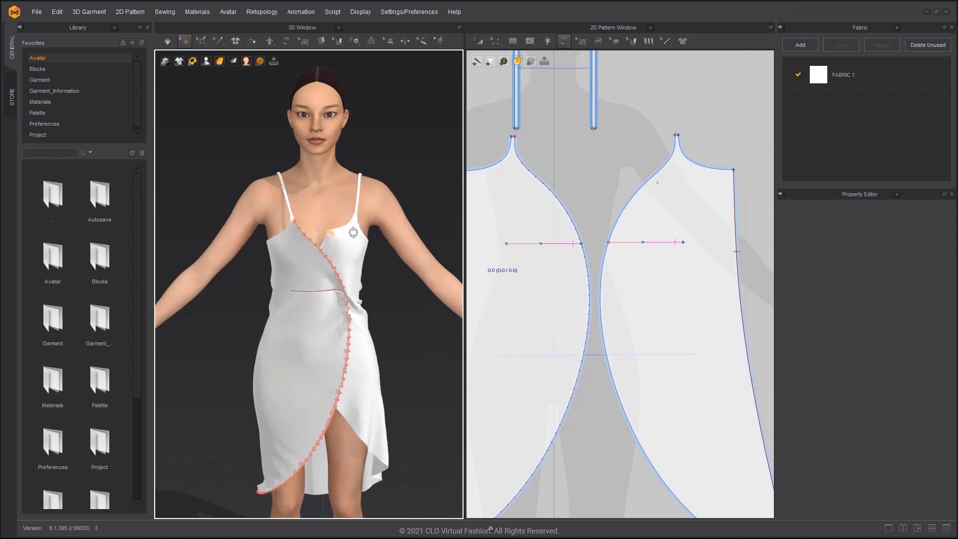
{"action": "right_click_drag", "start_coordinate": [332, 231], "coordinate": [338, 286]}
{"action": "key", "text": "2"}
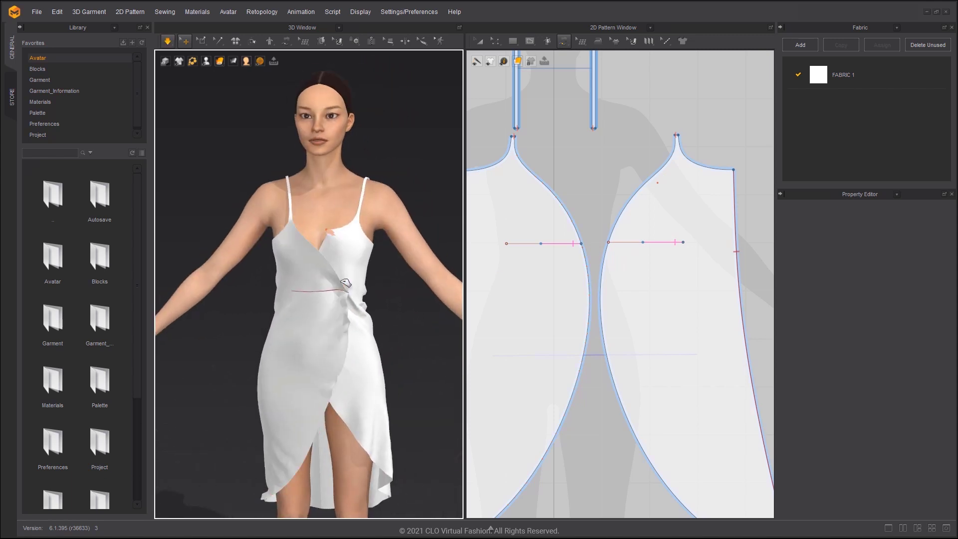
{"action": "scroll", "coordinate": [336, 387], "scroll_direction": "down", "scroll_amount": 2}
Drag the wrap neckline lower on the chest and pull the right panel's neckline up-left
{"action": "left_click", "coordinate": [335, 387]}
{"action": "key", "text": "space"}
{"action": "scroll", "coordinate": [336, 386], "scroll_direction": "up", "scroll_amount": 3}
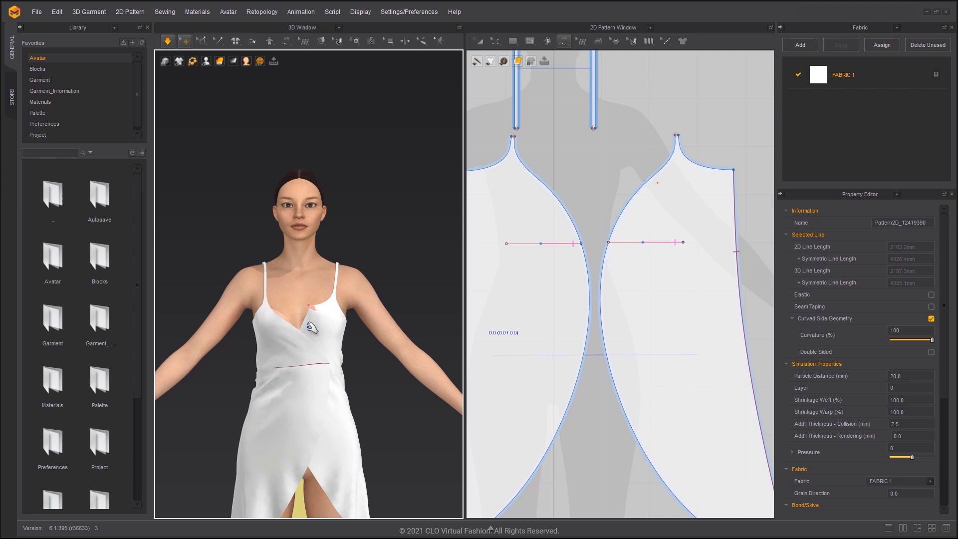
{"action": "scroll", "coordinate": [262, 344], "scroll_direction": "up", "scroll_amount": 2}
{"action": "left_click", "coordinate": [264, 343]}
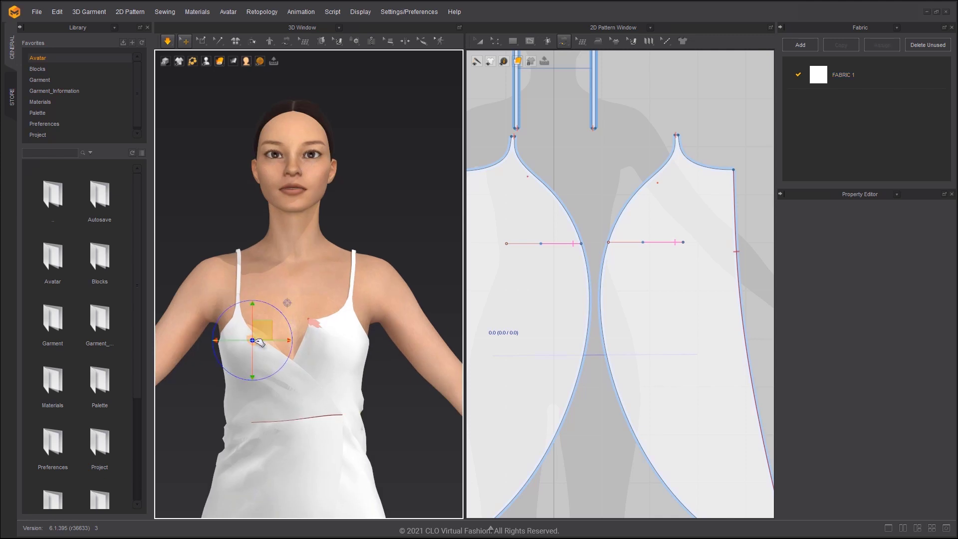
{"action": "left_click", "coordinate": [270, 327]}
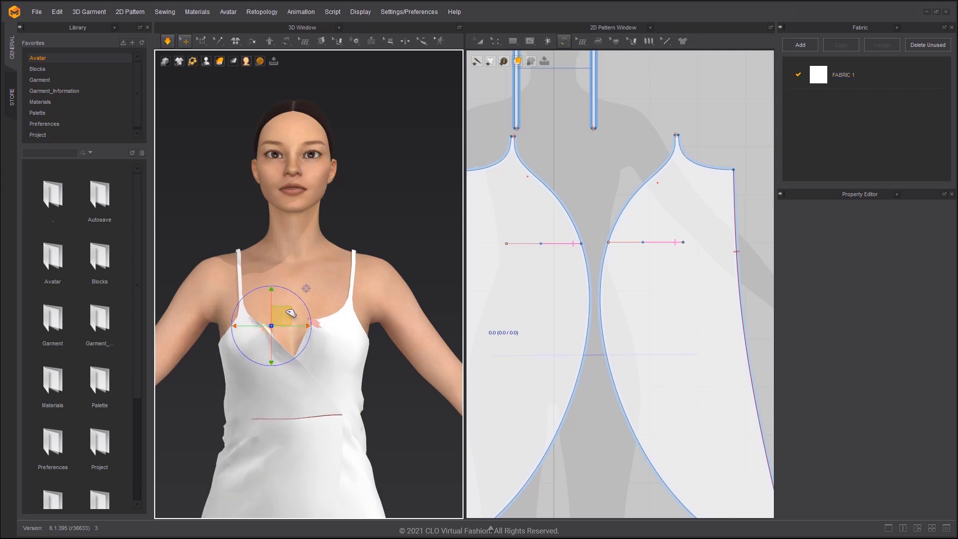
{"action": "left_click_drag", "start_coordinate": [314, 321], "coordinate": [299, 332]}
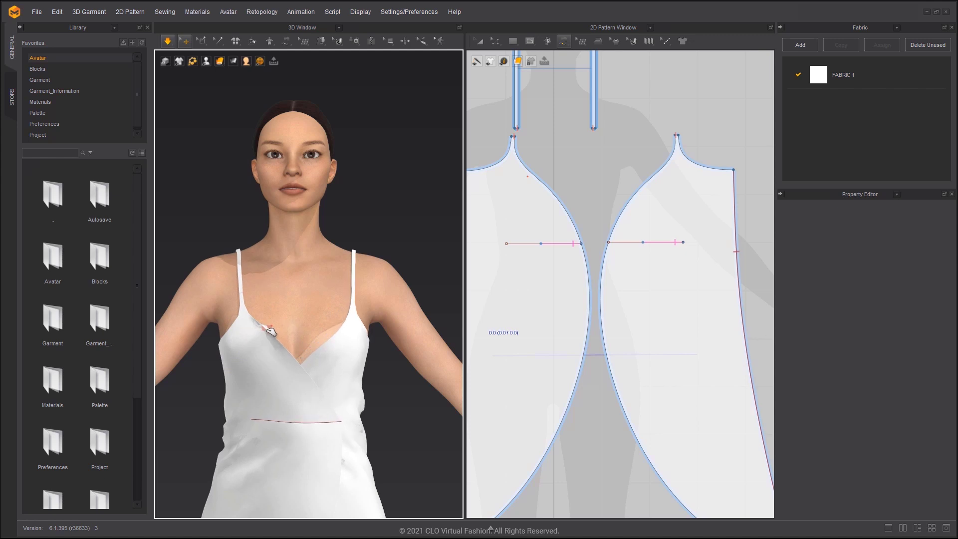
{"action": "left_click", "coordinate": [334, 346]}
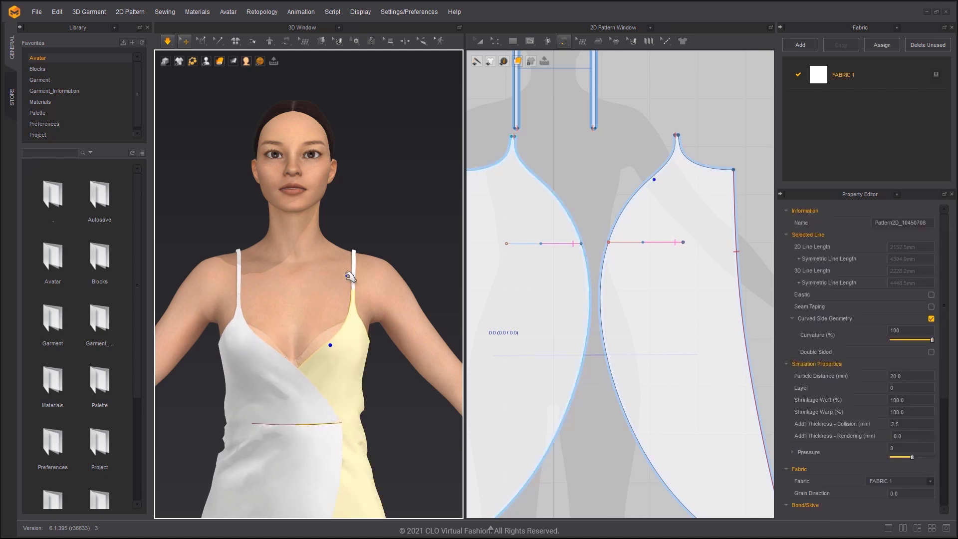
{"action": "key", "text": "Escape"}
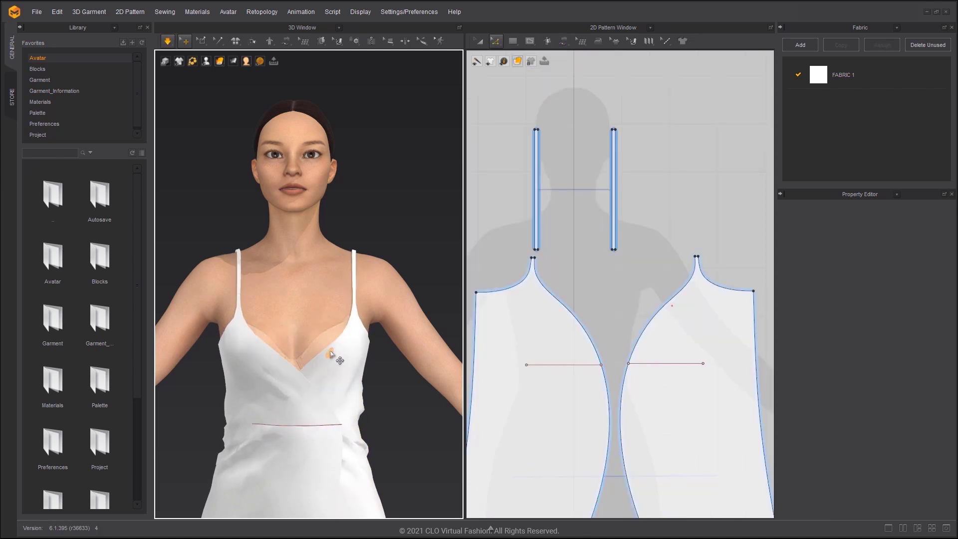
{"action": "left_click_drag", "start_coordinate": [330, 353], "coordinate": [303, 307]}
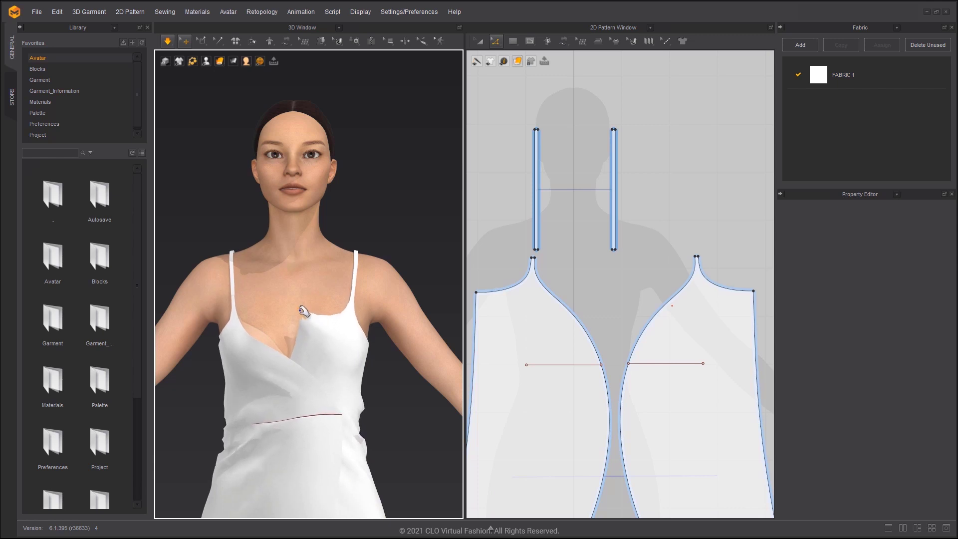
{"action": "mouse_move", "coordinate": [250, 343]}
{"action": "right_mouse_down"}
{"action": "mouse_move", "coordinate": [259, 330]}
{"action": "mouse_move", "coordinate": [260, 347]}
{"action": "right_mouse_up"}
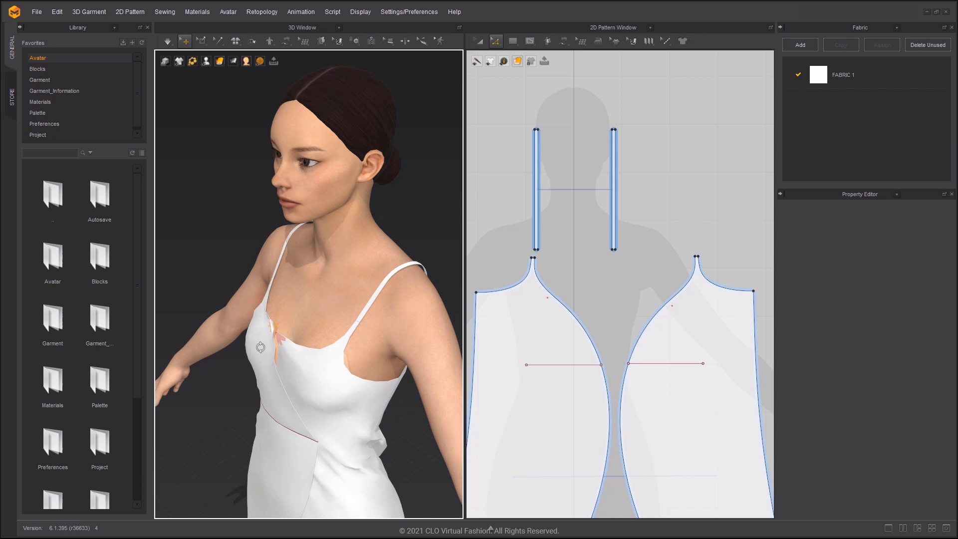
Set the avatar Skin Offset to 0 and both straps' Add'l Thickness - Collision to 1 mm
{"action": "left_click", "coordinate": [310, 328]}
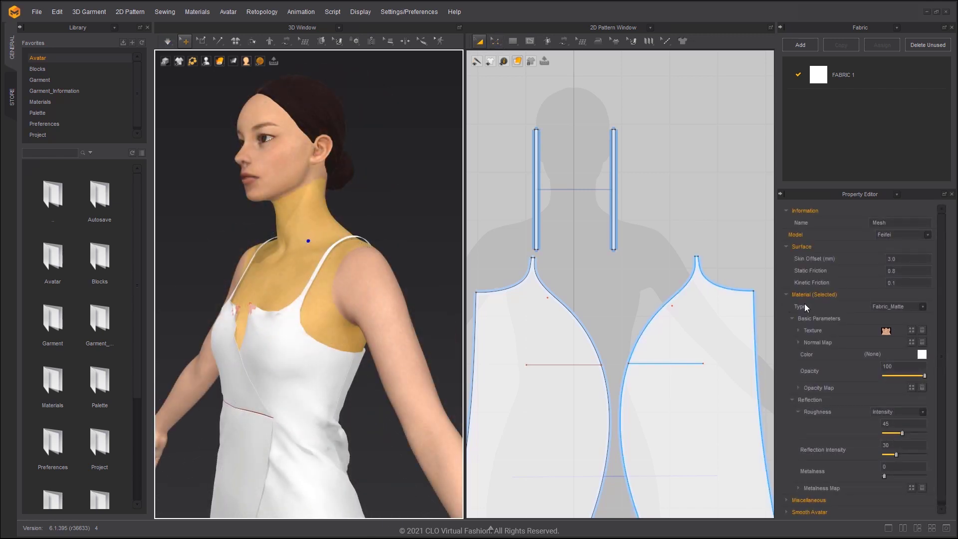
{"action": "type", "text": "0"}
{"action": "key", "text": "Return"}
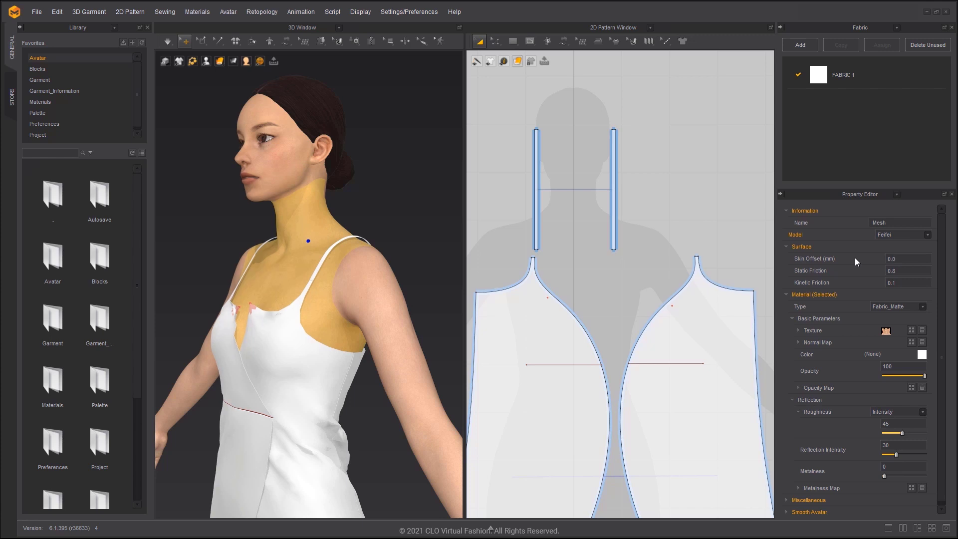
{"action": "left_click_drag", "start_coordinate": [501, 110], "coordinate": [653, 251]}
{"action": "left_click", "coordinate": [906, 424]}
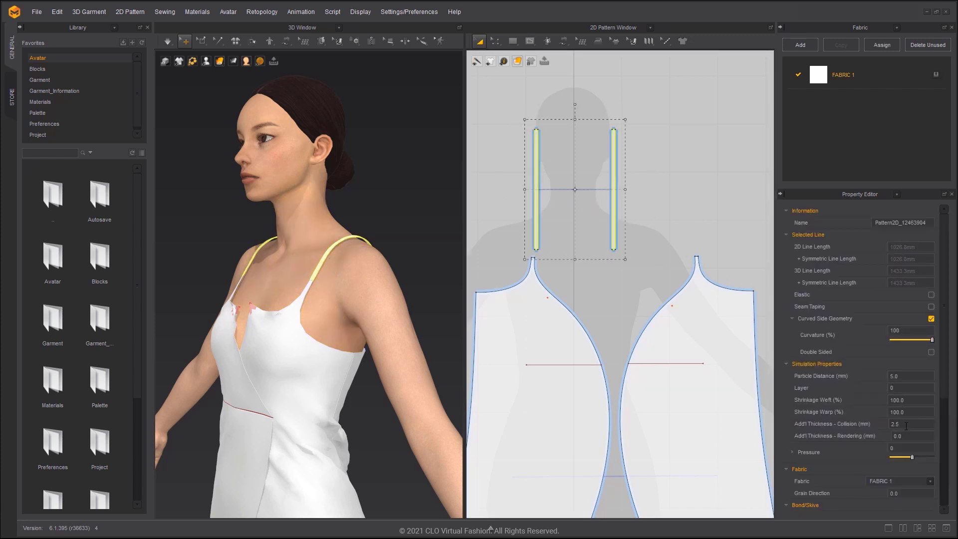
{"action": "left_click", "coordinate": [391, 203]}
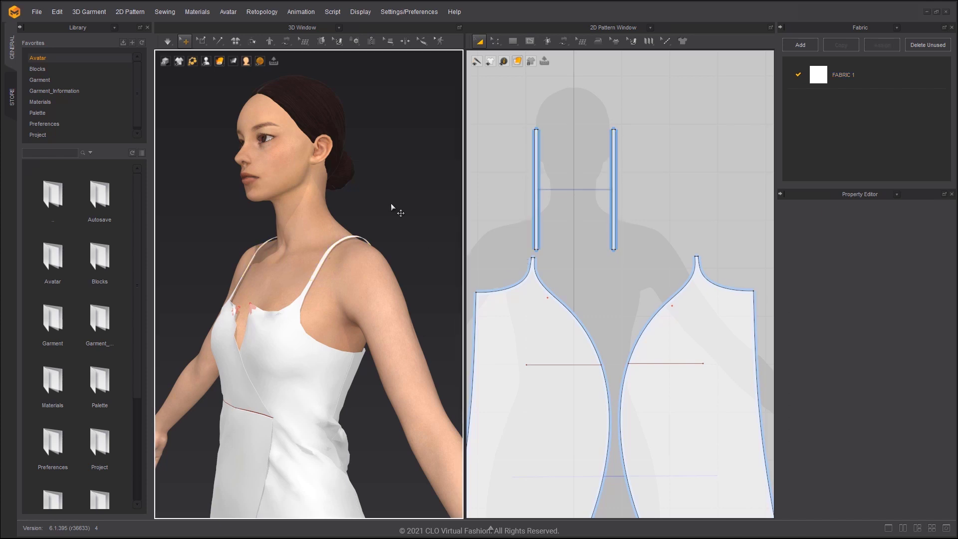
{"action": "right_click_drag", "start_coordinate": [339, 253], "coordinate": [375, 258]}
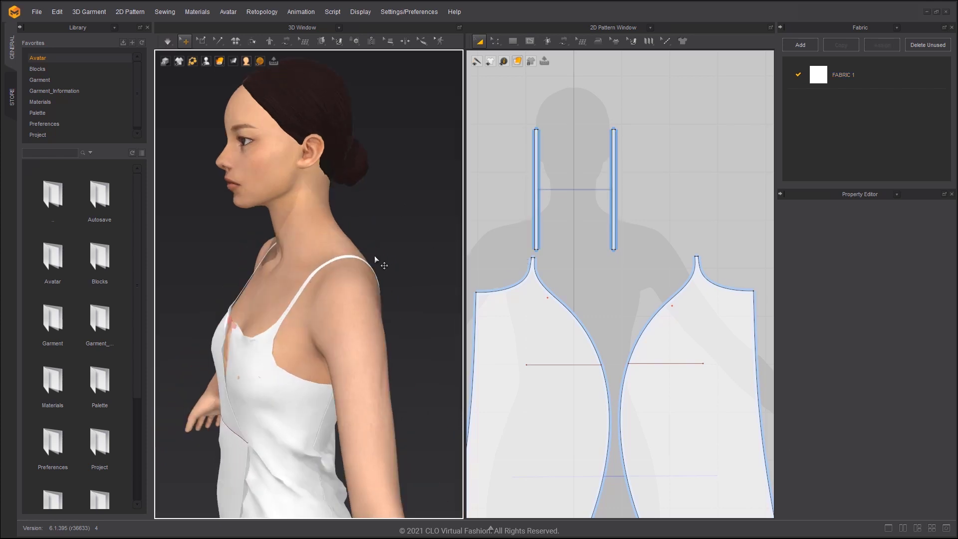
{"action": "left_click", "coordinate": [349, 258]}
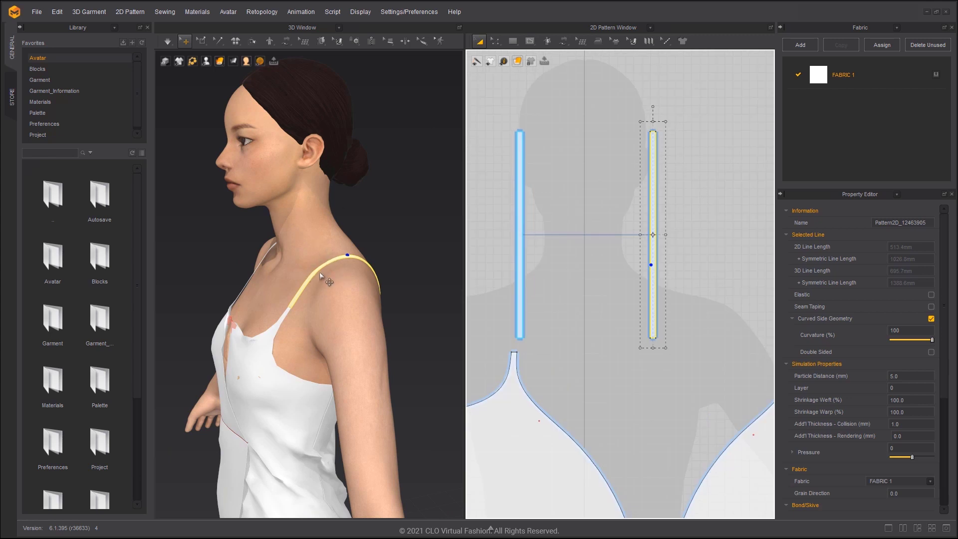
Pin the upper sections of both shoulder straps with Pin (Box)
{"action": "left_click", "coordinate": [200, 41]}
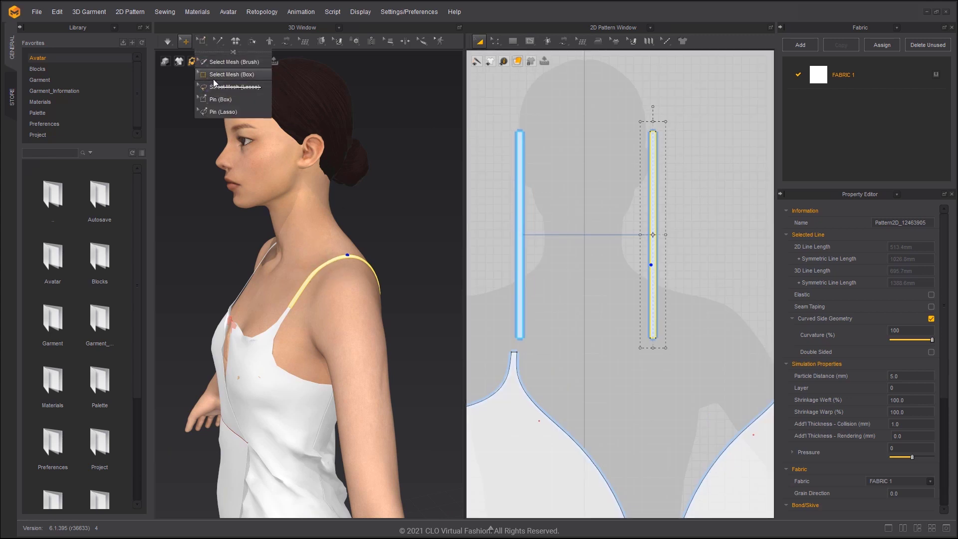
{"action": "left_click", "coordinate": [222, 104]}
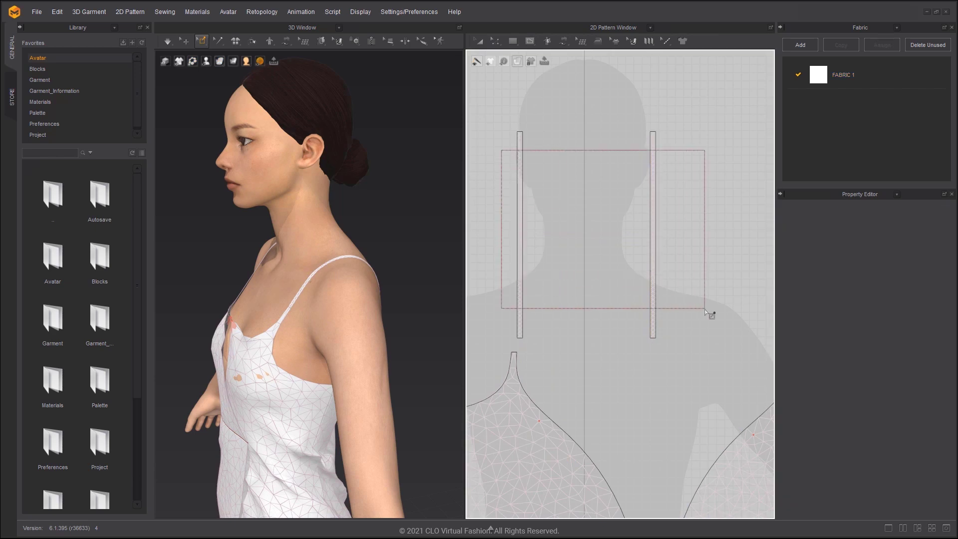
{"action": "left_click_drag", "start_coordinate": [501, 151], "coordinate": [709, 311]}
{"action": "mouse_move", "coordinate": [339, 284]}
{"action": "right_mouse_down"}
{"action": "mouse_move", "coordinate": [331, 269]}
{"action": "mouse_move", "coordinate": [424, 271]}
{"action": "right_mouse_up"}
{"action": "left_click_drag", "start_coordinate": [496, 274], "coordinate": [546, 325]}
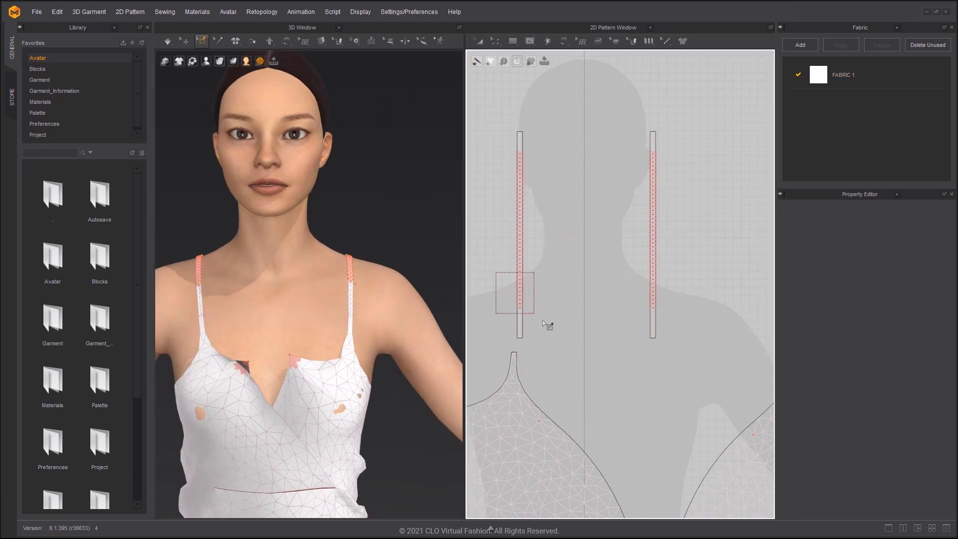
Pull the left neckline fabric down and outward to settle it
{"action": "right_click_drag", "start_coordinate": [379, 296], "coordinate": [367, 292]}
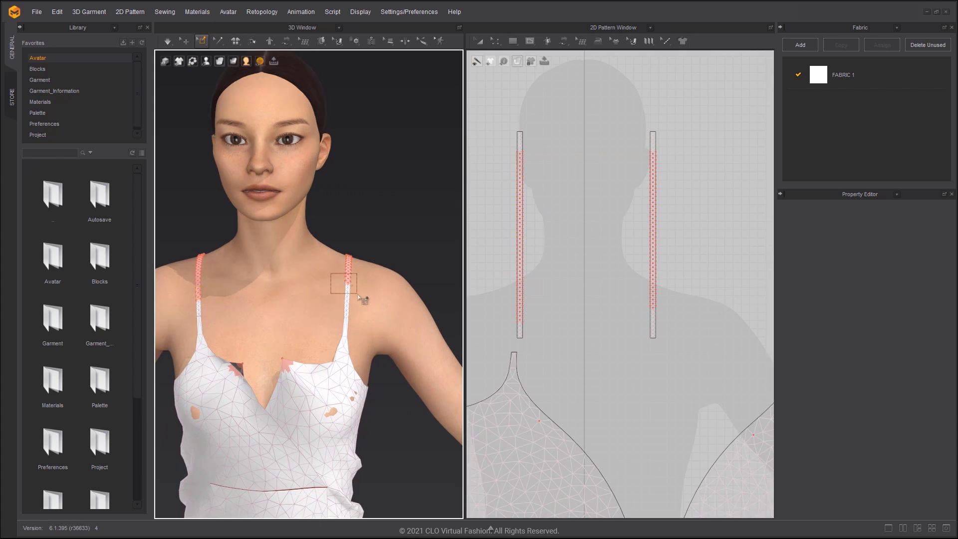
{"action": "key", "text": "q"}
{"action": "scroll", "coordinate": [394, 245], "scroll_direction": "down", "scroll_amount": 2}
{"action": "scroll", "coordinate": [388, 250], "scroll_direction": "down", "scroll_amount": 3}
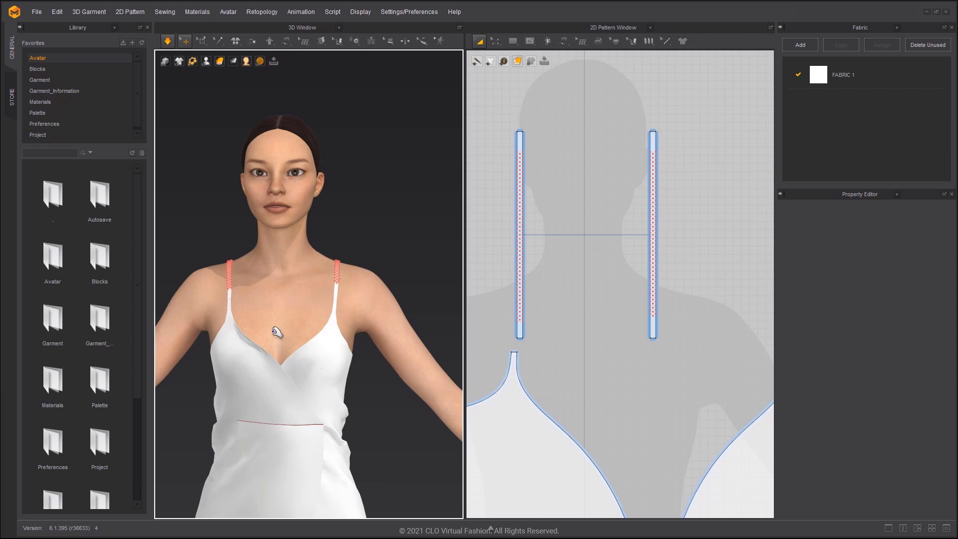
{"action": "left_click_drag", "start_coordinate": [276, 331], "coordinate": [247, 358]}
{"action": "scroll", "coordinate": [557, 277], "scroll_direction": "down", "scroll_amount": 3}
{"action": "scroll", "coordinate": [555, 278], "scroll_direction": "up", "scroll_amount": 2}
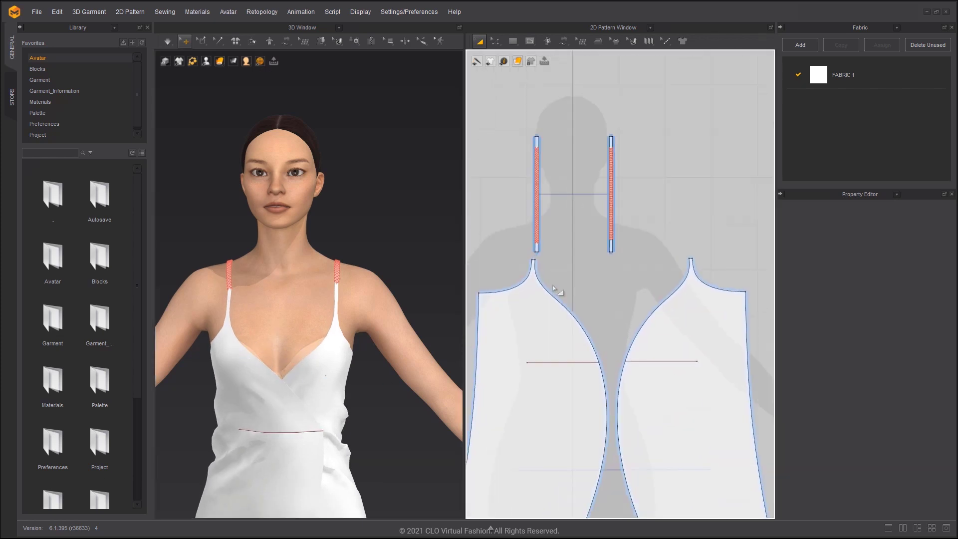
Make the left panel's curved neckline edge Elastic and re-simulate
{"action": "key", "text": "z"}
{"action": "left_click", "coordinate": [567, 315]}
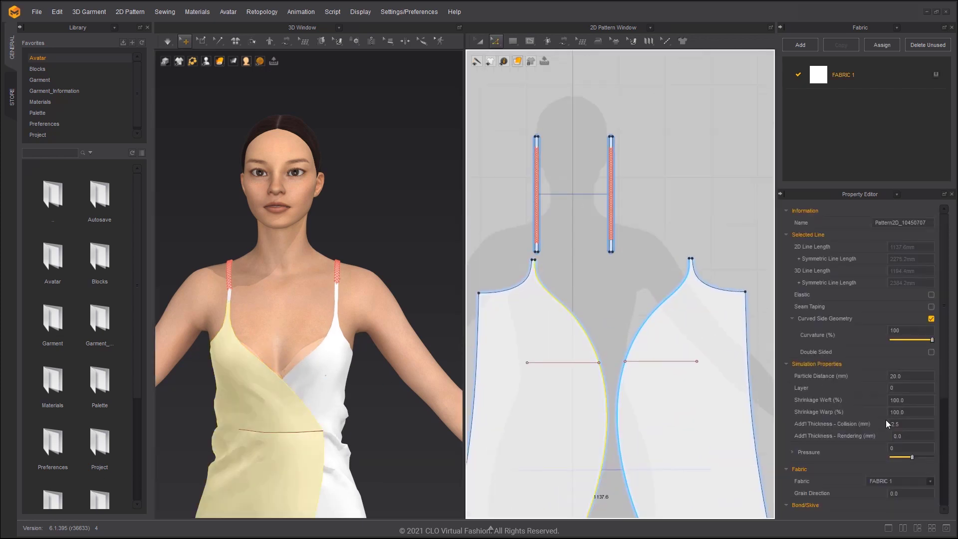
{"action": "left_click", "coordinate": [931, 295]}
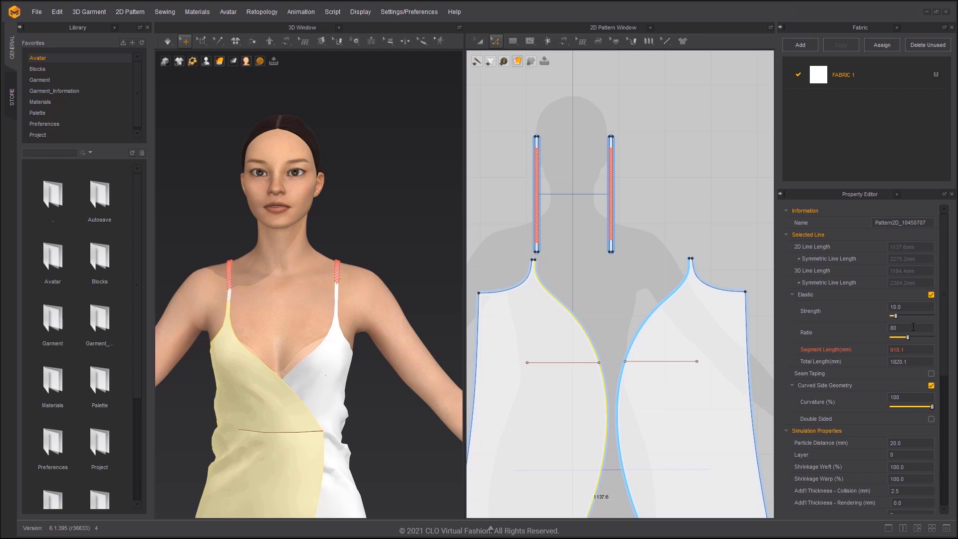
{"action": "left_click", "coordinate": [364, 214]}
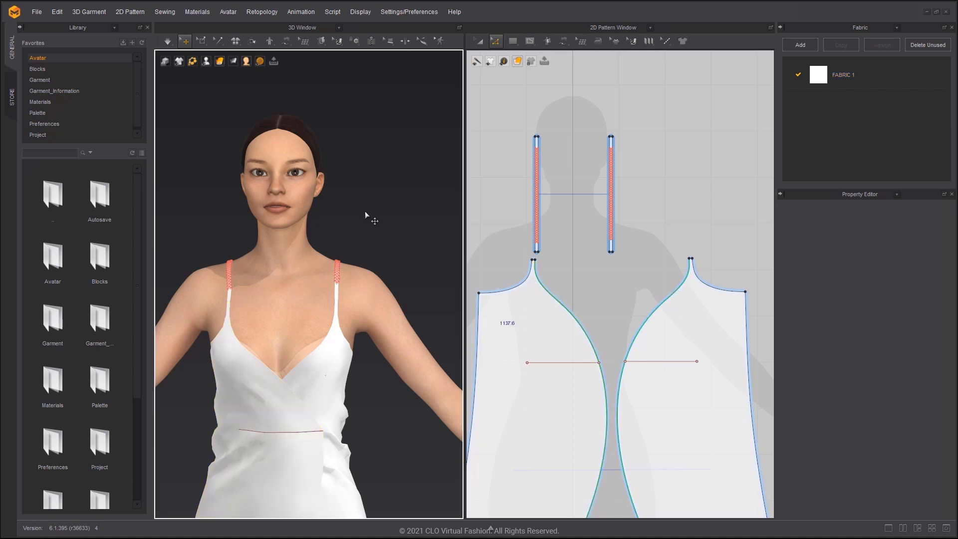
{"action": "key", "text": "space"}
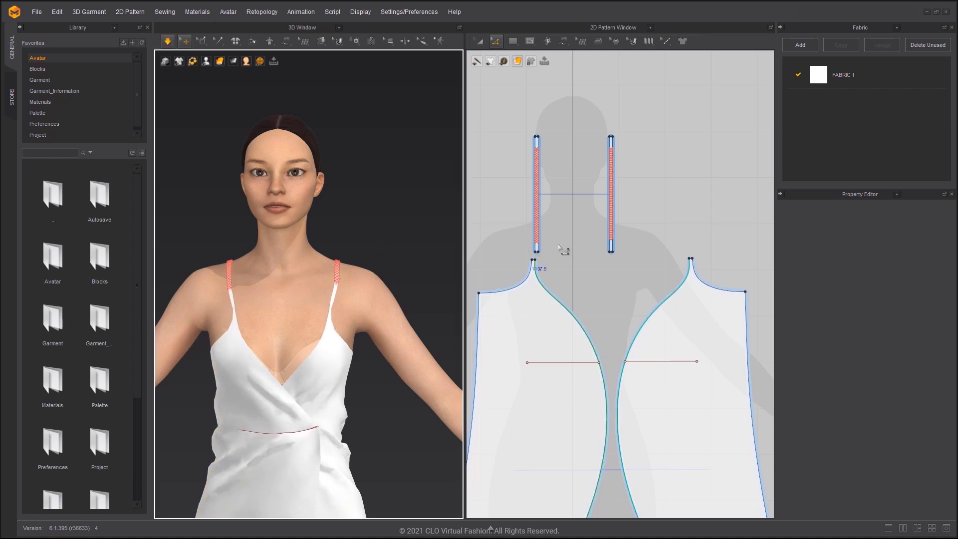
Make the right strap line Elastic with Ratio 100
{"action": "left_click", "coordinate": [618, 247]}
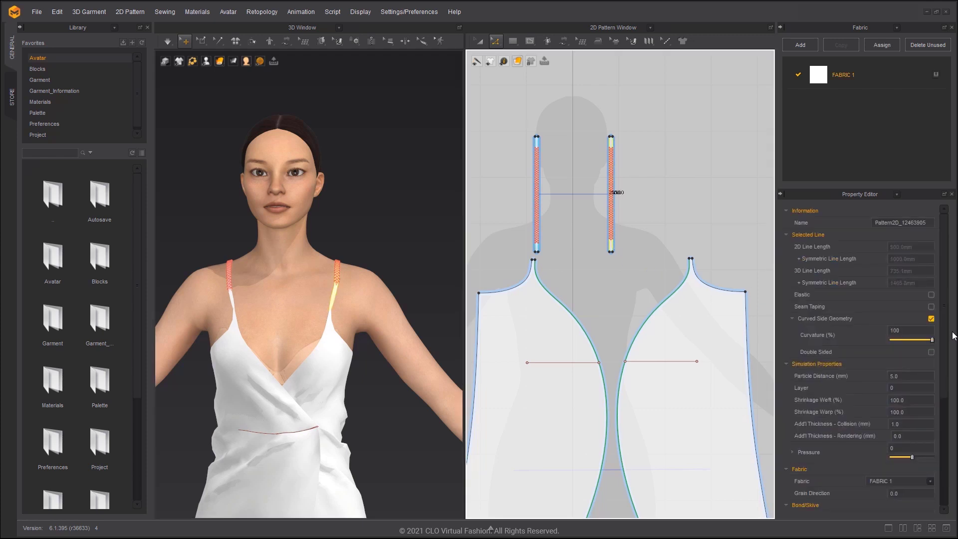
{"action": "left_click", "coordinate": [931, 295]}
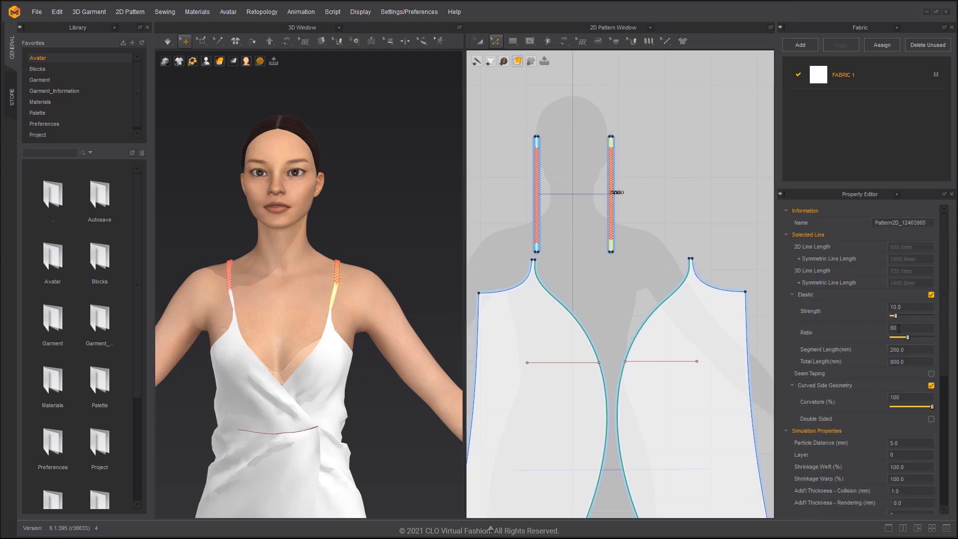
{"action": "key", "text": "Return"}
{"action": "left_click", "coordinate": [438, 229]}
{"action": "left_click", "coordinate": [332, 332]}
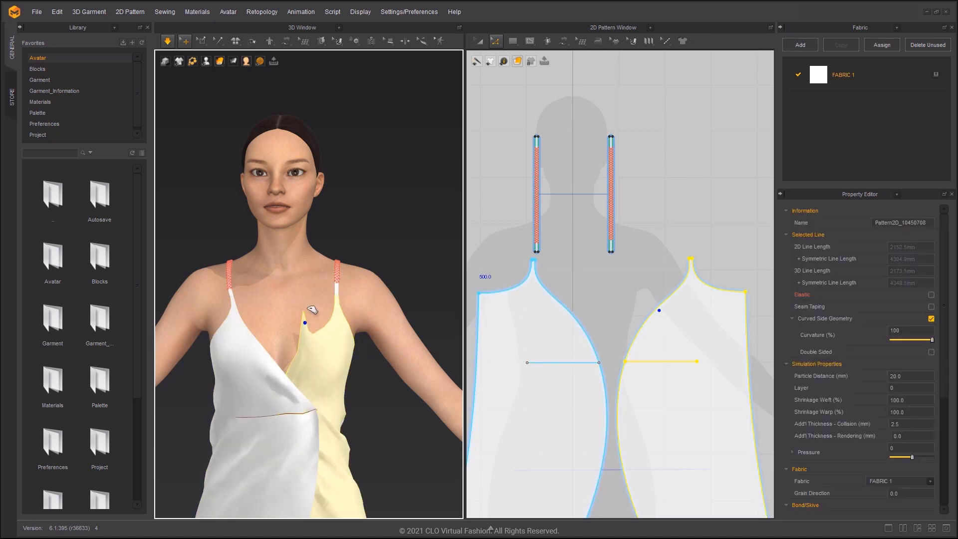
Bulge the centre-front curves outward and extend the waist line to the pattern outline, checking the drape
{"action": "left_click", "coordinate": [583, 324]}
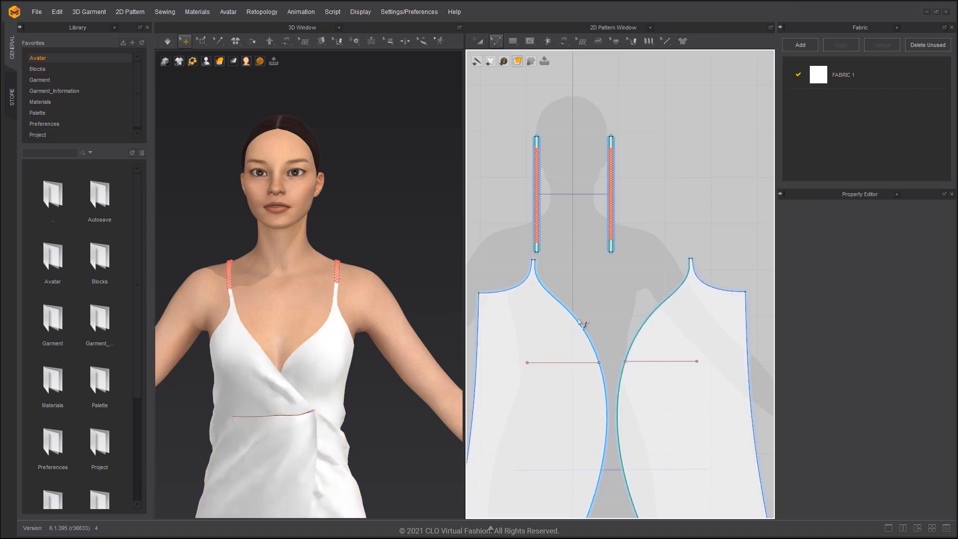
{"action": "left_click_drag", "start_coordinate": [570, 312], "coordinate": [606, 368]}
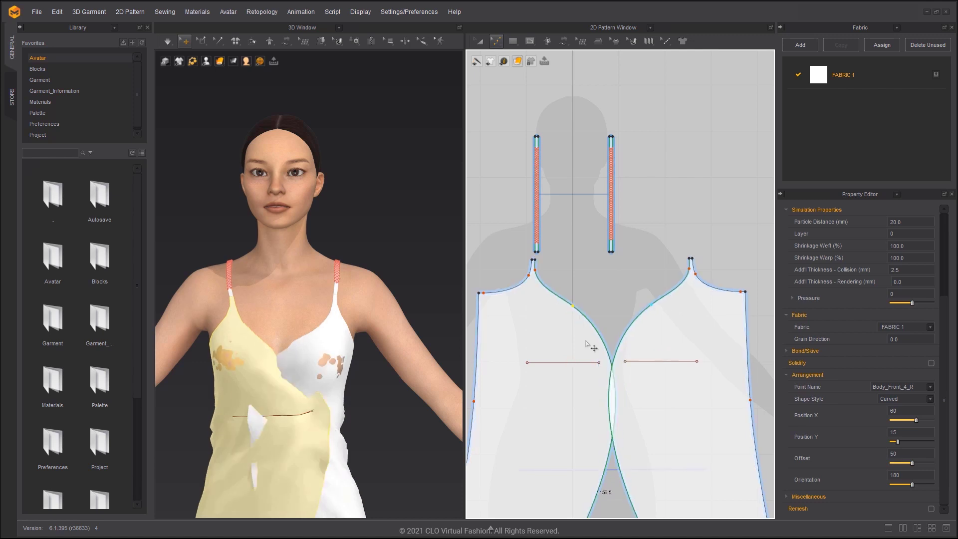
{"action": "right_click", "coordinate": [600, 365]}
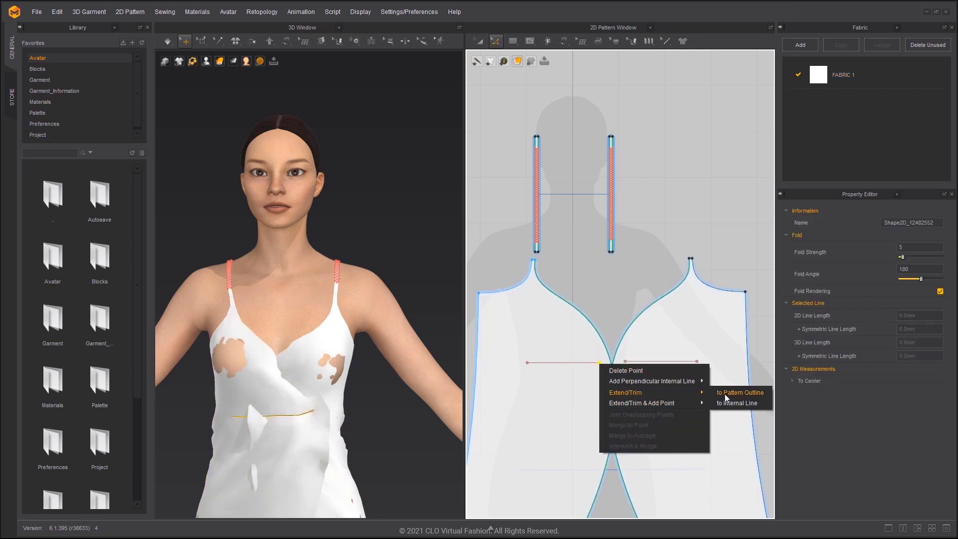
{"action": "left_click", "coordinate": [724, 394]}
{"action": "right_click_drag", "start_coordinate": [420, 378], "coordinate": [247, 381]}
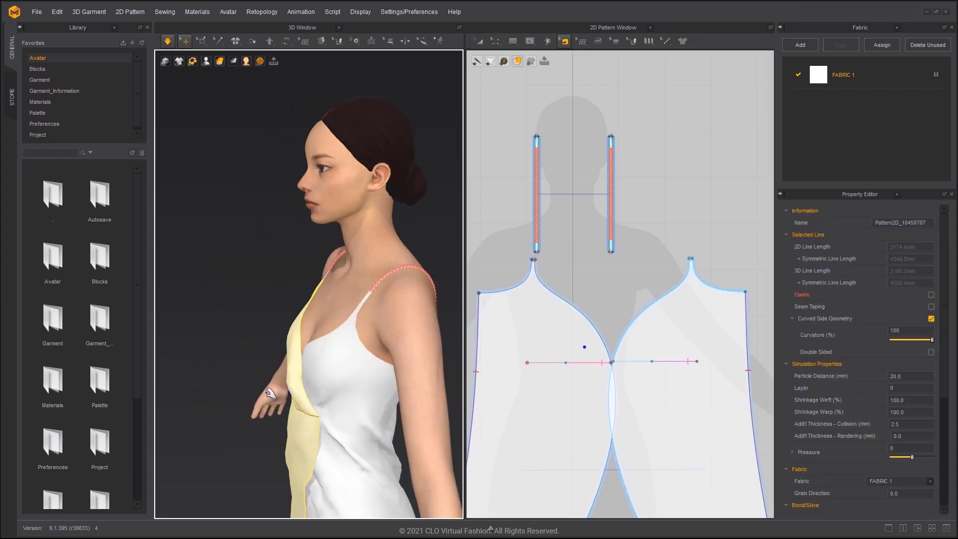
{"action": "mouse_move", "coordinate": [285, 394]}
{"action": "right_mouse_down"}
{"action": "mouse_move", "coordinate": [361, 374]}
{"action": "mouse_move", "coordinate": [321, 351]}
{"action": "mouse_move", "coordinate": [342, 342]}
{"action": "mouse_move", "coordinate": [372, 237]}
{"action": "mouse_move", "coordinate": [298, 177]}
{"action": "right_mouse_up"}
{"action": "left_click", "coordinate": [337, 349]}
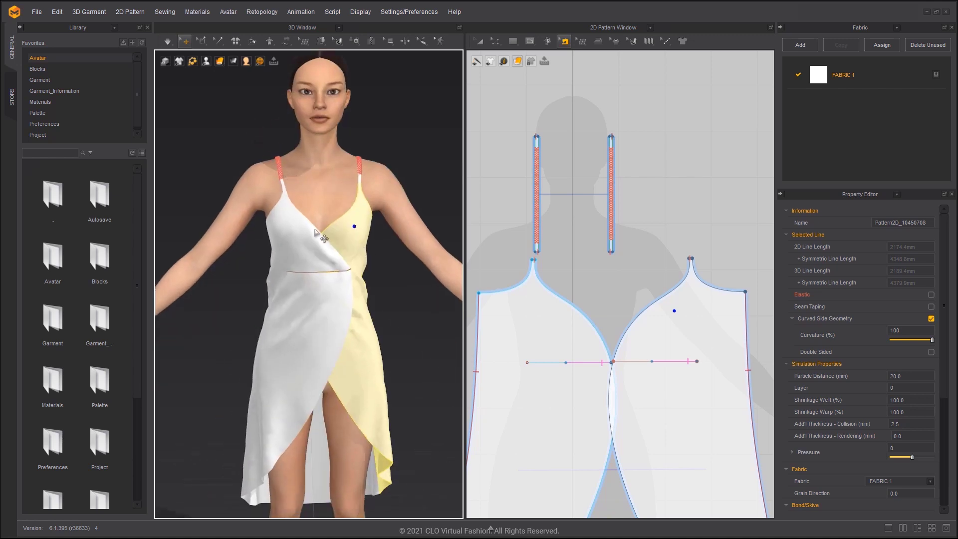
{"action": "scroll", "coordinate": [315, 234], "scroll_direction": "down", "scroll_amount": 2}
{"action": "left_click", "coordinate": [329, 264]}
{"action": "scroll", "coordinate": [328, 327], "scroll_direction": "down", "scroll_amount": 2}
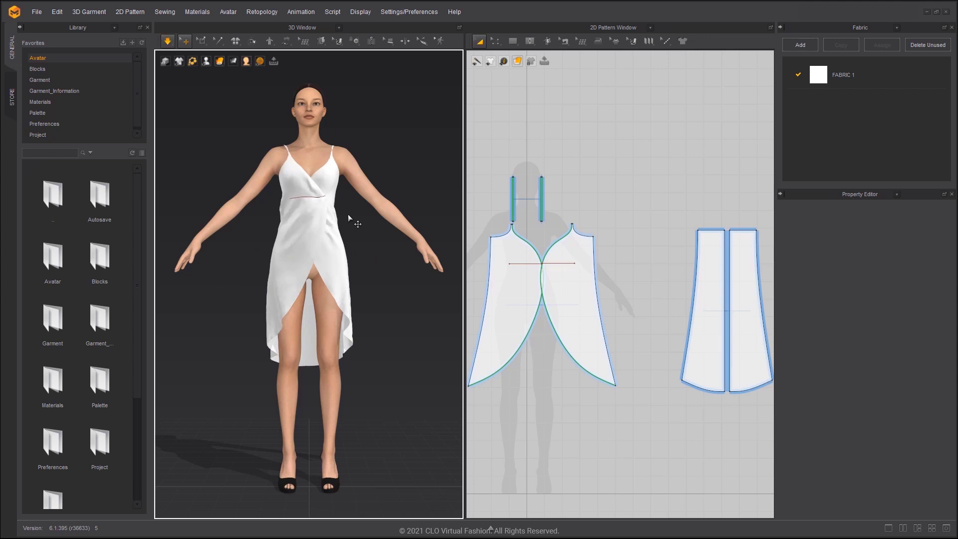
Lengthen the shoulder strap by raising its top edge, viewed from the back
{"action": "key", "text": "8"}
{"action": "scroll", "coordinate": [550, 183], "scroll_direction": "up", "scroll_amount": 2}
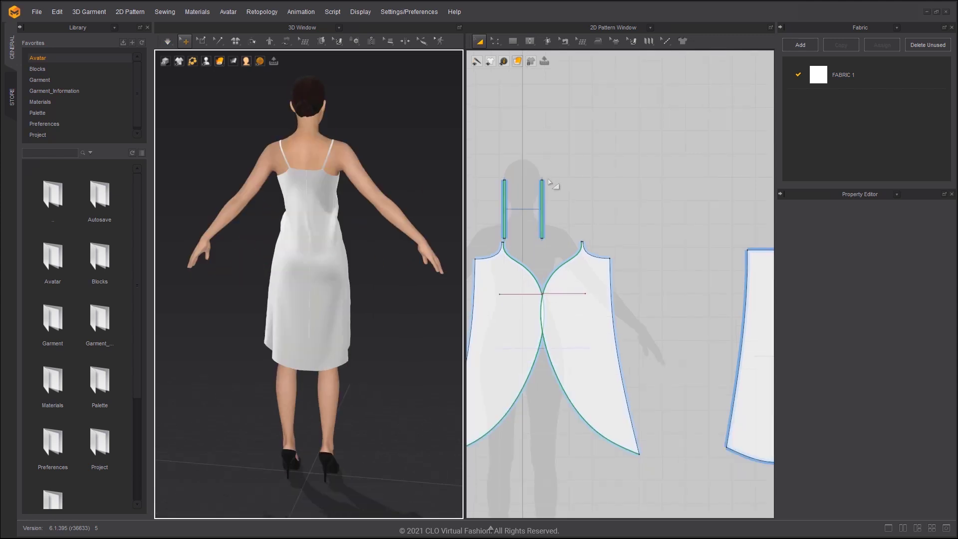
{"action": "scroll", "coordinate": [532, 173], "scroll_direction": "up", "scroll_amount": 2}
{"action": "scroll", "coordinate": [545, 188], "scroll_direction": "up", "scroll_amount": 1}
{"action": "key", "text": "z"}
{"action": "left_click", "coordinate": [569, 234]}
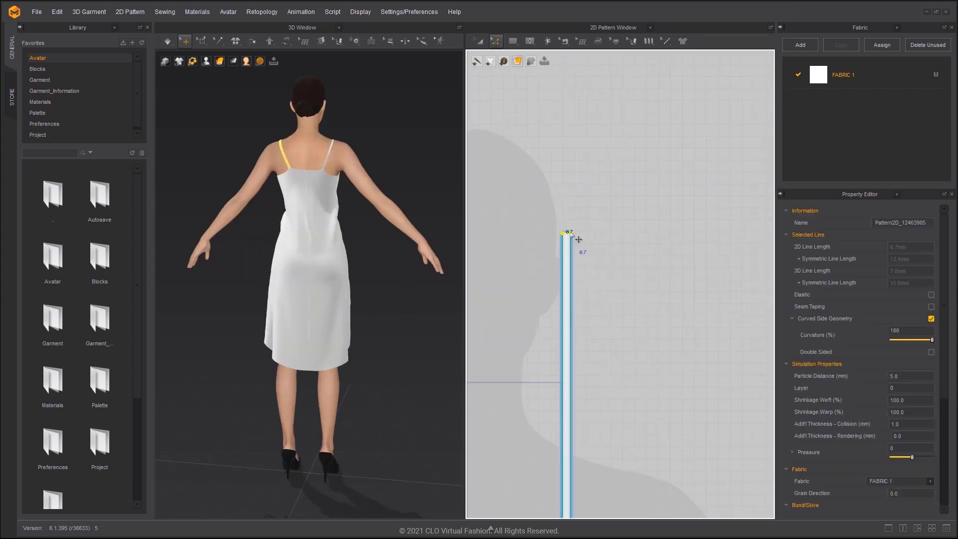
{"action": "left_click_drag", "start_coordinate": [574, 239], "coordinate": [569, 175]}
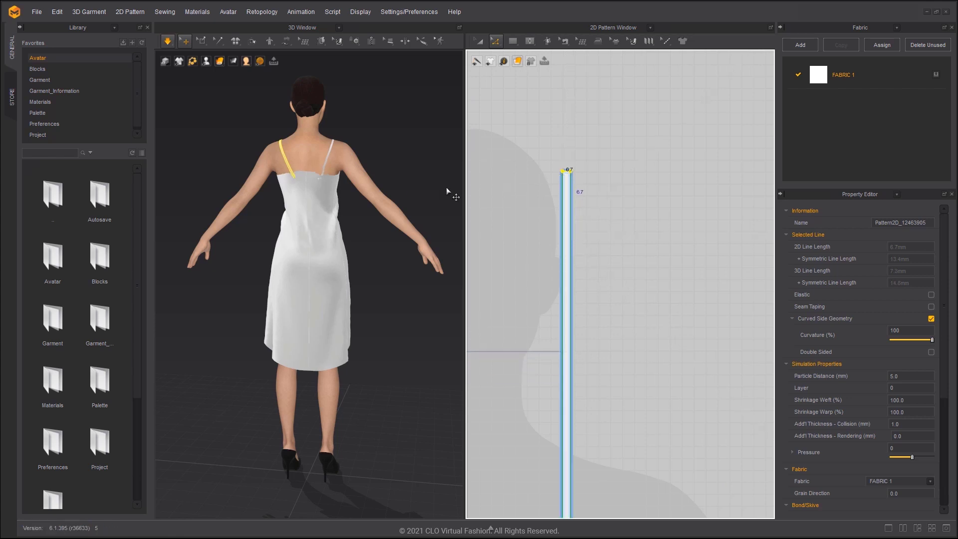
{"action": "left_click", "coordinate": [304, 247]}
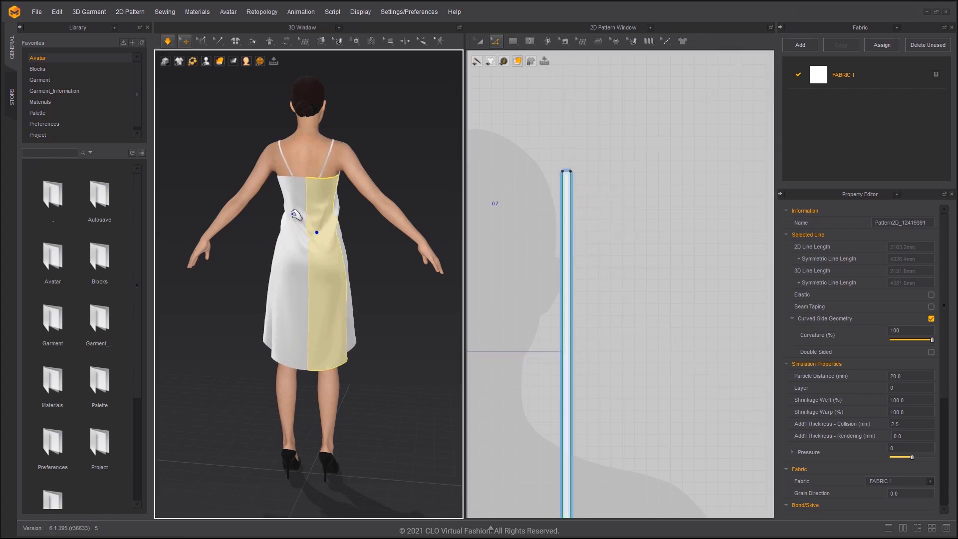
{"action": "scroll", "coordinate": [669, 278], "scroll_direction": "down", "scroll_amount": 3}
{"action": "scroll", "coordinate": [684, 314], "scroll_direction": "down", "scroll_amount": 2}
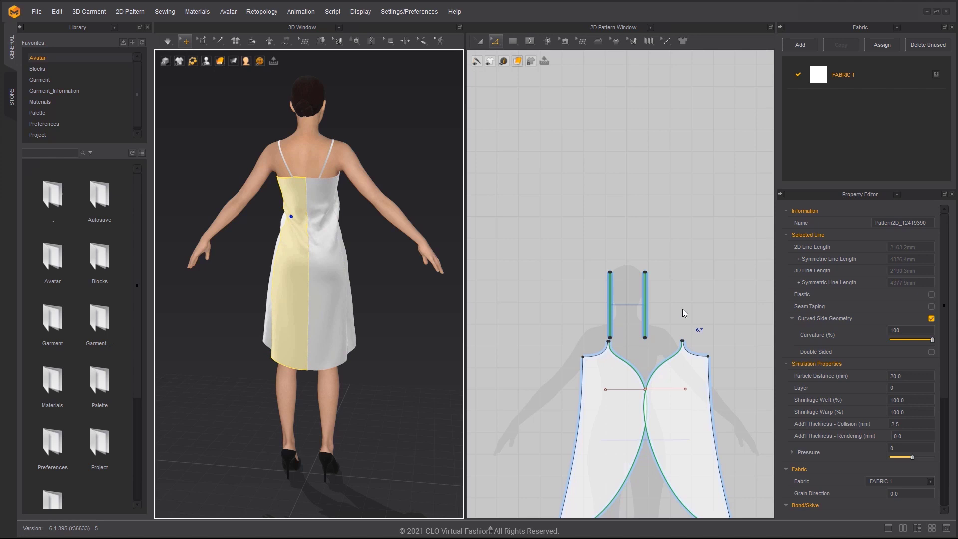
{"action": "scroll", "coordinate": [658, 295], "scroll_direction": "up", "scroll_amount": 3}
{"action": "scroll", "coordinate": [683, 308], "scroll_direction": "up", "scroll_amount": 2}
Move the strap seam endpoint along the back panel's top edge with Edit Sewing
{"action": "key", "text": "b"}
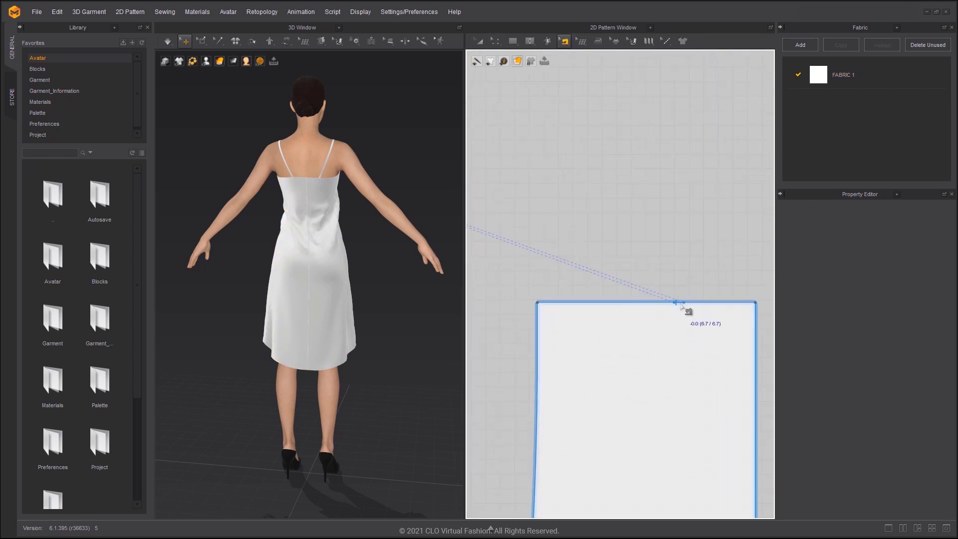
{"action": "left_click_drag", "start_coordinate": [679, 305], "coordinate": [650, 304]}
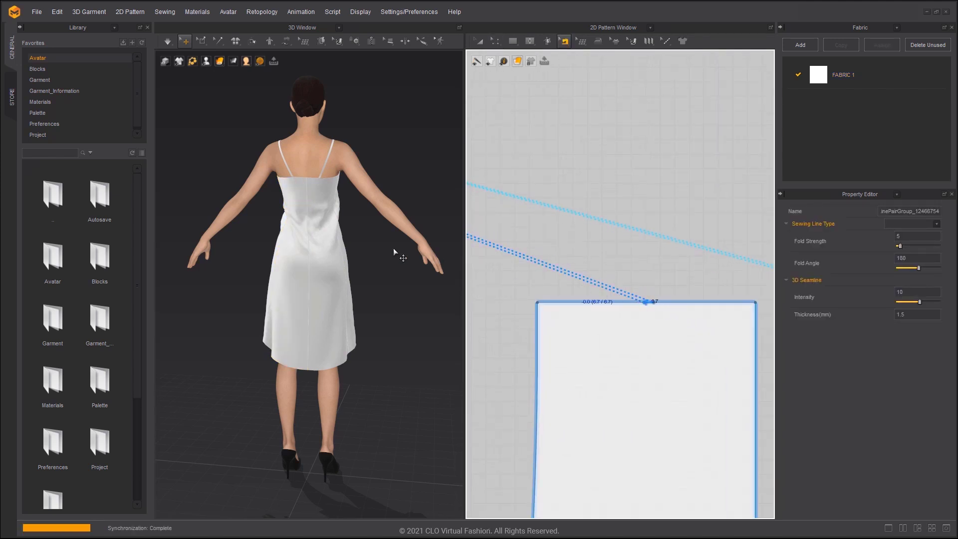
{"action": "left_click", "coordinate": [321, 238]}
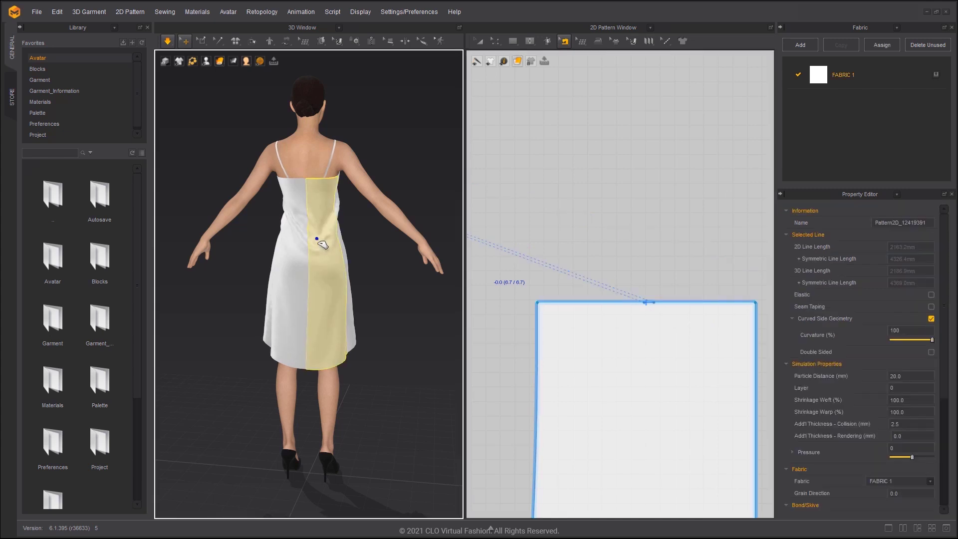
{"action": "right_click_drag", "start_coordinate": [306, 147], "coordinate": [328, 137]}
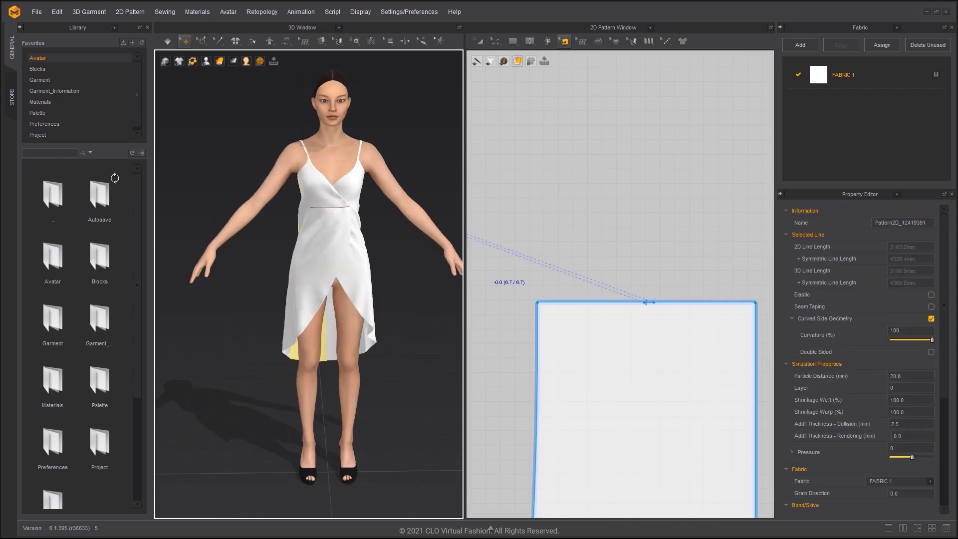
Create a new fabric for both straps from a stiff preset and raise its friction
{"action": "left_click", "coordinate": [366, 156]}
{"action": "left_click", "coordinate": [312, 157]}
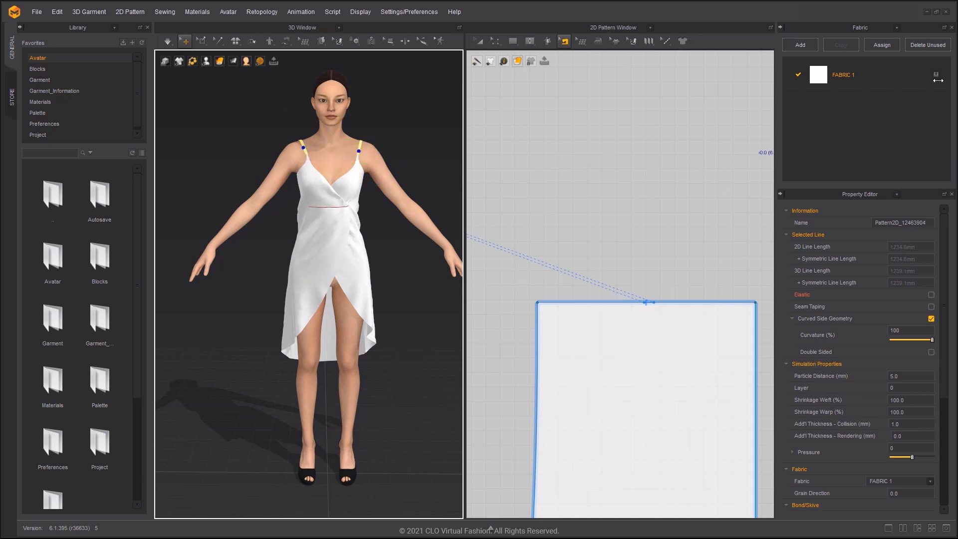
{"action": "left_click", "coordinate": [800, 45]}
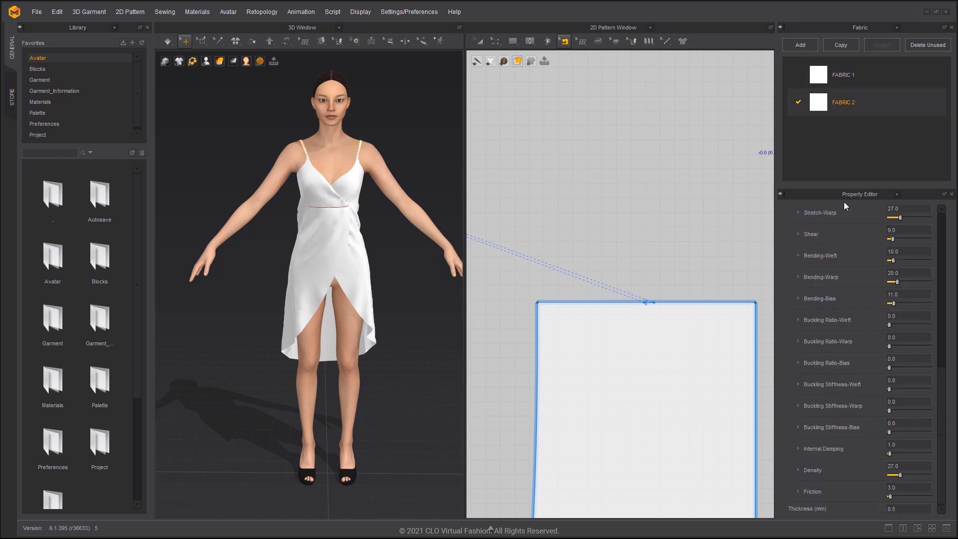
{"action": "scroll", "coordinate": [855, 255], "scroll_direction": "up", "scroll_amount": 3}
{"action": "left_click", "coordinate": [850, 292]}
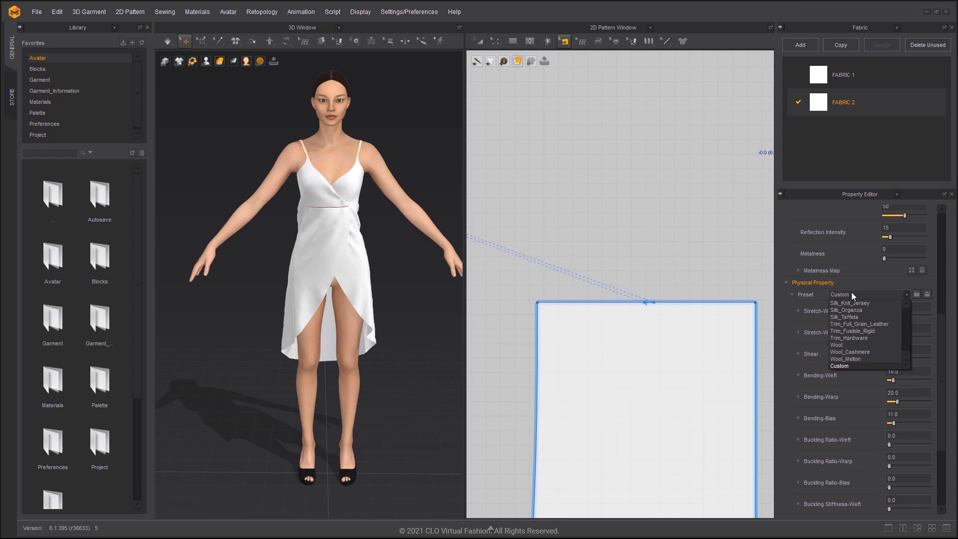
{"action": "left_click", "coordinate": [863, 324]}
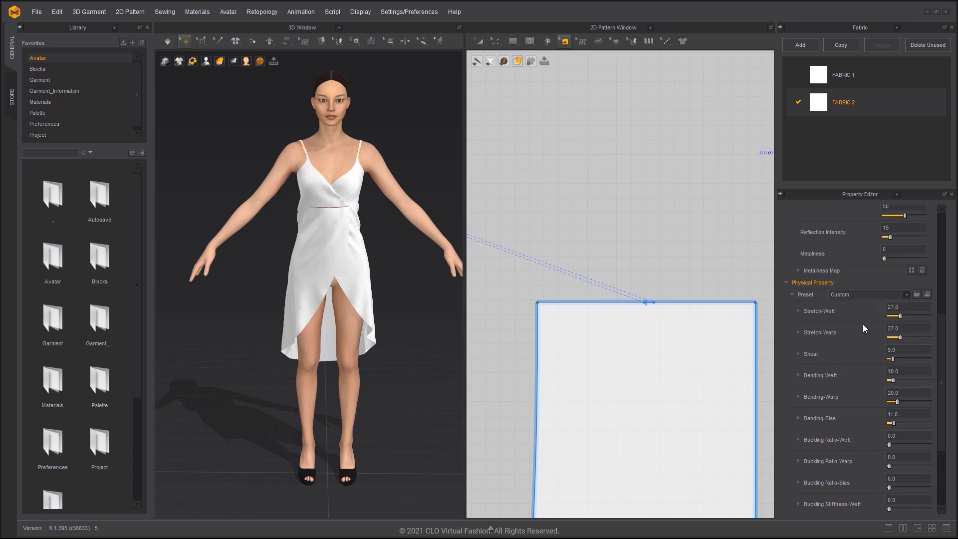
{"action": "scroll", "coordinate": [858, 408], "scroll_direction": "down", "scroll_amount": 3}
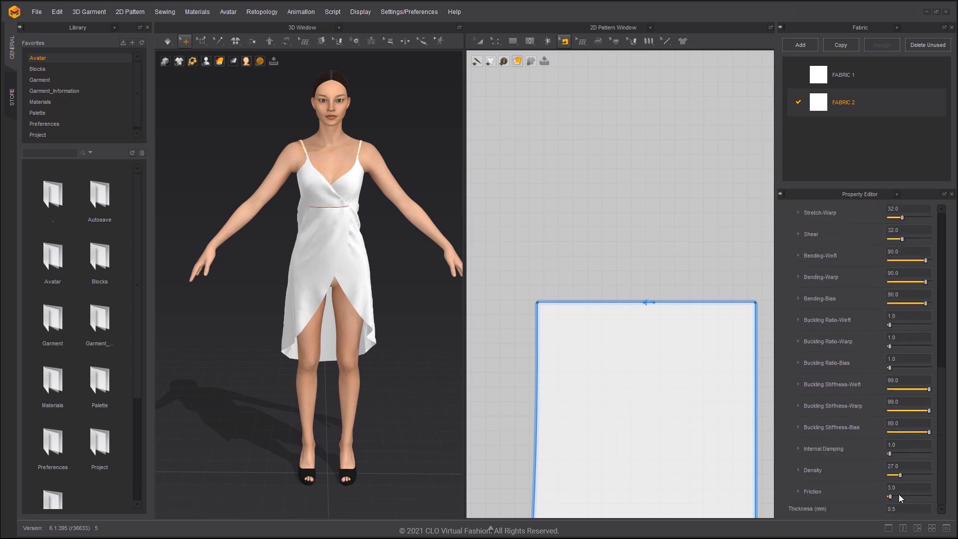
{"action": "left_click_drag", "start_coordinate": [890, 496], "coordinate": [905, 497]}
{"action": "scroll", "coordinate": [406, 296], "scroll_direction": "up", "scroll_amount": 3}
{"action": "left_click", "coordinate": [378, 235]}
Inspect the back panels from behind and select the strap's top line
{"action": "left_click", "coordinate": [310, 272]}
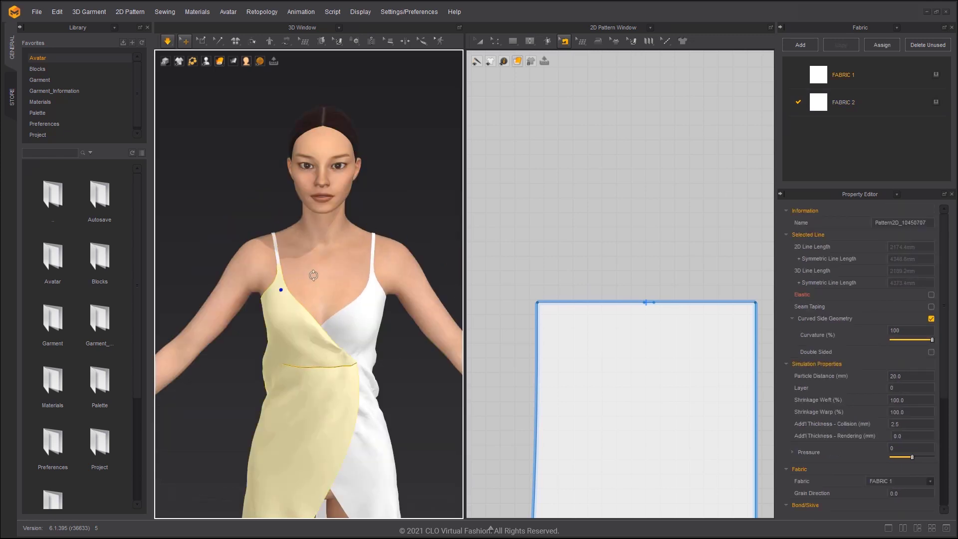
{"action": "mouse_move", "coordinate": [310, 273]}
{"action": "right_mouse_down"}
{"action": "mouse_move", "coordinate": [338, 227]}
{"action": "mouse_move", "coordinate": [296, 293]}
{"action": "right_mouse_up"}
{"action": "left_click", "coordinate": [292, 291]}
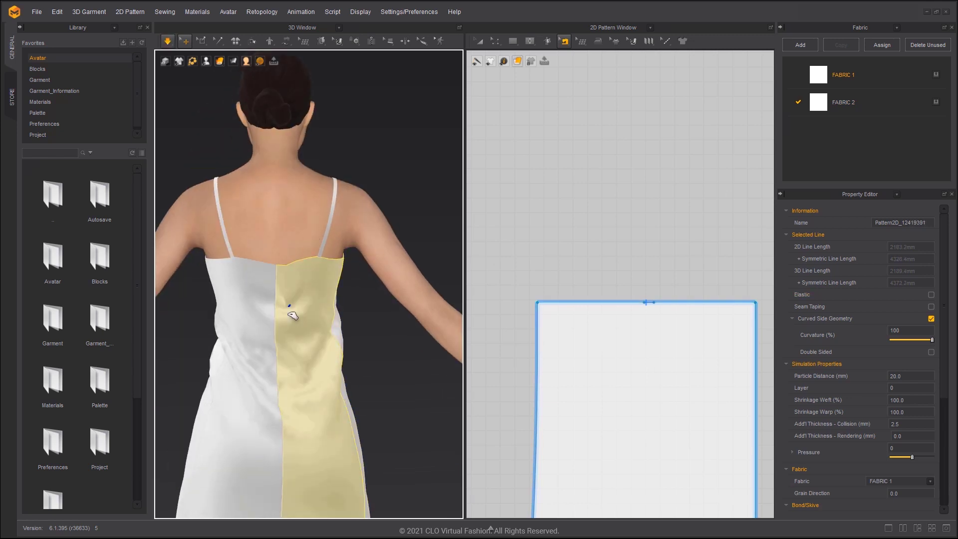
{"action": "scroll", "coordinate": [685, 332], "scroll_direction": "down", "scroll_amount": 2}
{"action": "scroll", "coordinate": [567, 285], "scroll_direction": "down", "scroll_amount": 2}
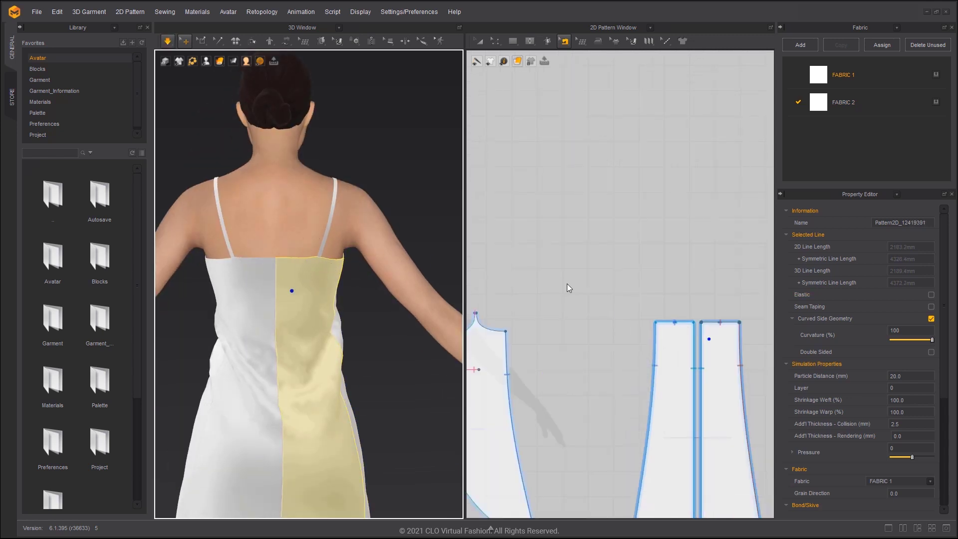
{"action": "scroll", "coordinate": [622, 300], "scroll_direction": "up", "scroll_amount": 2}
{"action": "scroll", "coordinate": [557, 295], "scroll_direction": "up", "scroll_amount": 2}
{"action": "scroll", "coordinate": [558, 296], "scroll_direction": "down", "scroll_amount": 2}
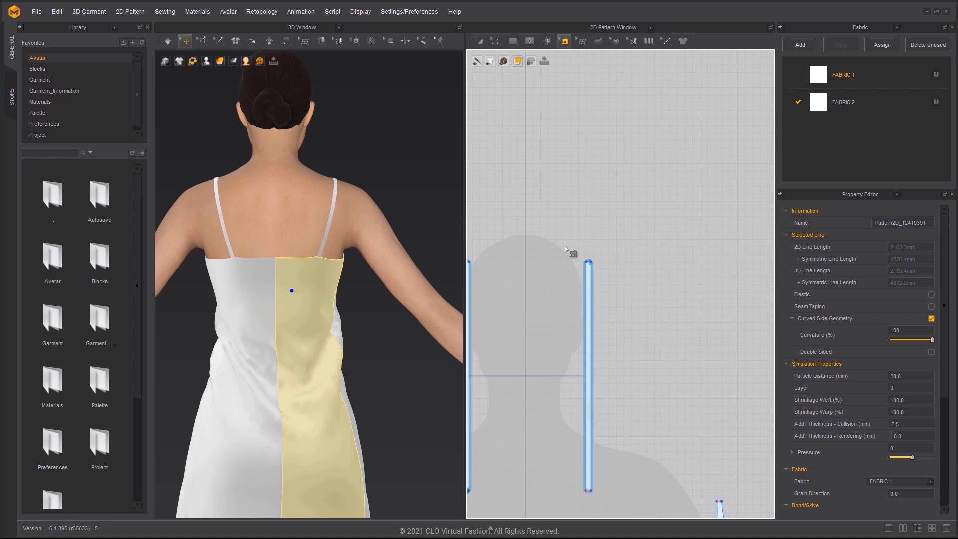
{"action": "scroll", "coordinate": [573, 252], "scroll_direction": "up", "scroll_amount": 2}
{"action": "key", "text": "z"}
{"action": "left_click_drag", "start_coordinate": [596, 256], "coordinate": [641, 288]}
{"action": "left_click", "coordinate": [616, 279]}
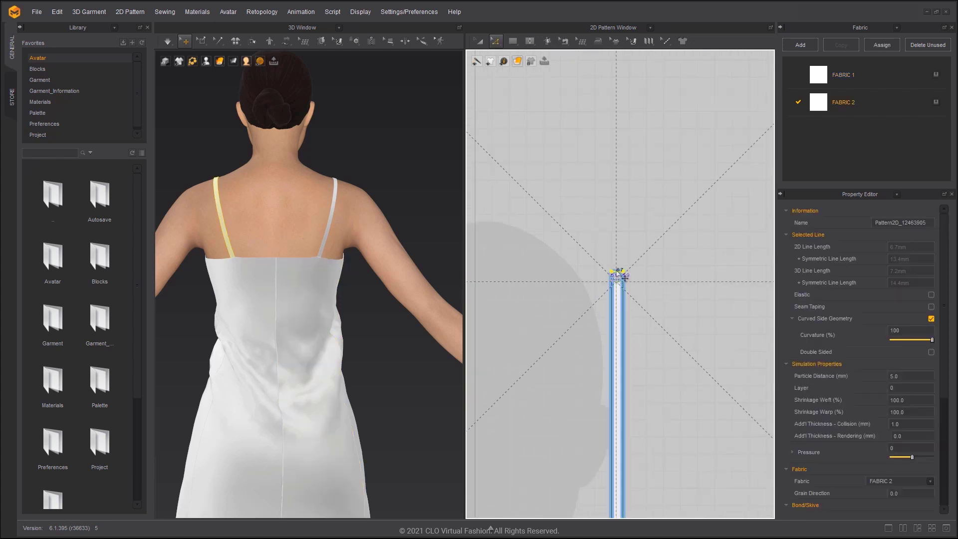
{"action": "mouse_move", "coordinate": [278, 274]}
{"action": "right_mouse_down"}
{"action": "mouse_move", "coordinate": [342, 321]}
{"action": "mouse_move", "coordinate": [353, 282]}
{"action": "right_mouse_up"}
{"action": "middle_click_drag", "start_coordinate": [354, 282], "coordinate": [303, 271]}
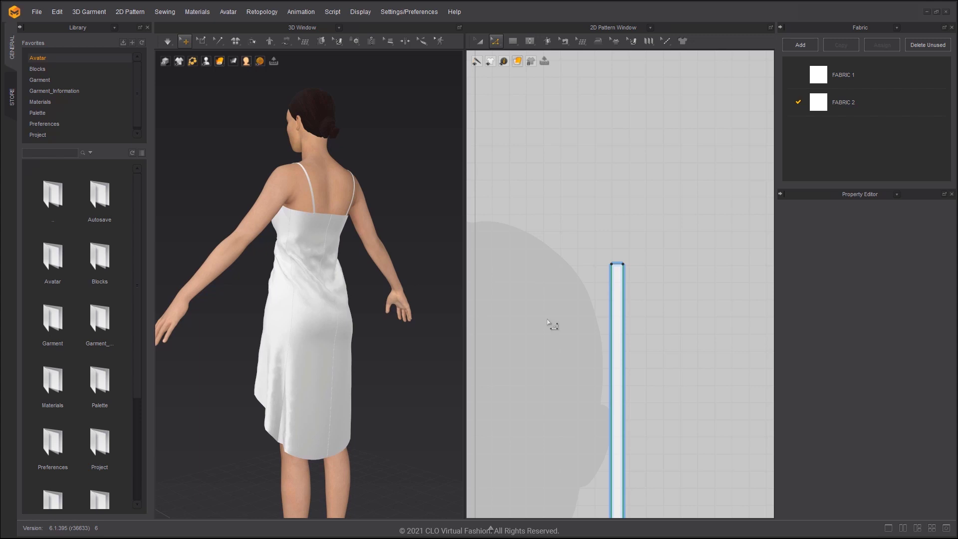
{"action": "scroll", "coordinate": [552, 325], "scroll_direction": "down", "scroll_amount": 5}
Move the back panels' centre-back edge inward by 10 mm via Moving Distance
{"action": "middle_click_drag", "start_coordinate": [491, 327], "coordinate": [519, 177]}
{"action": "scroll", "coordinate": [608, 178], "scroll_direction": "up", "scroll_amount": 3}
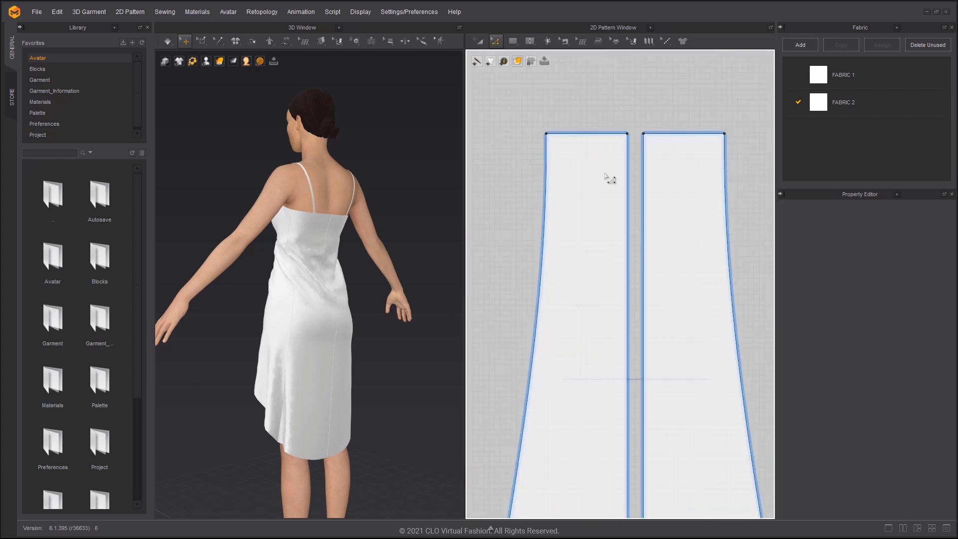
{"action": "left_click", "coordinate": [628, 187]}
{"action": "left_click_drag", "start_coordinate": [630, 188], "coordinate": [618, 187]}
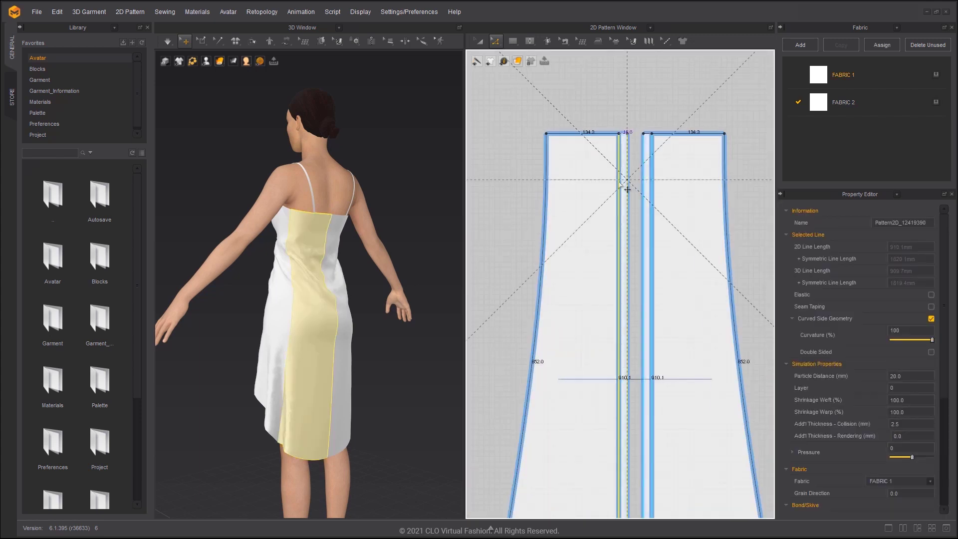
{"action": "right_click", "coordinate": [617, 188]}
{"action": "type", "text": "10"}
{"action": "key", "text": "Return"}
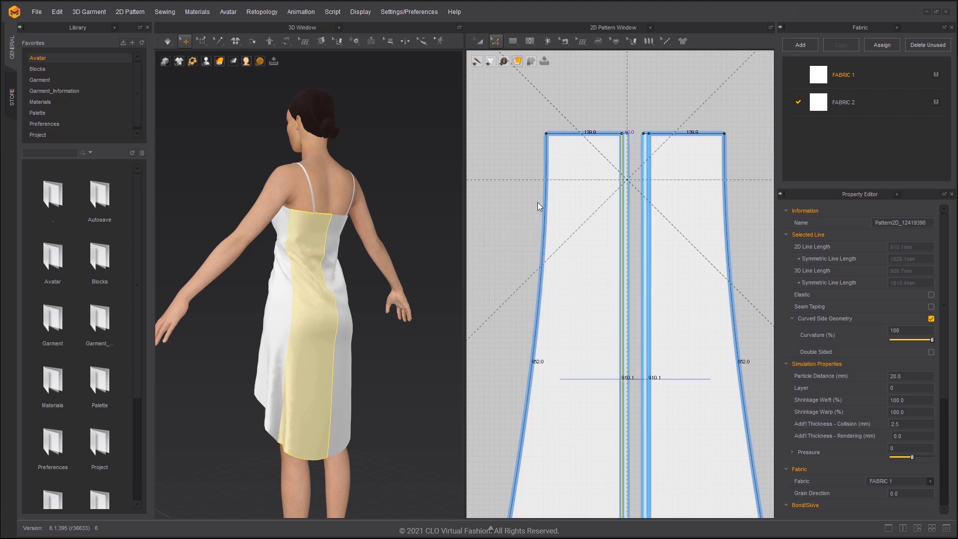
{"action": "left_click", "coordinate": [355, 275]}
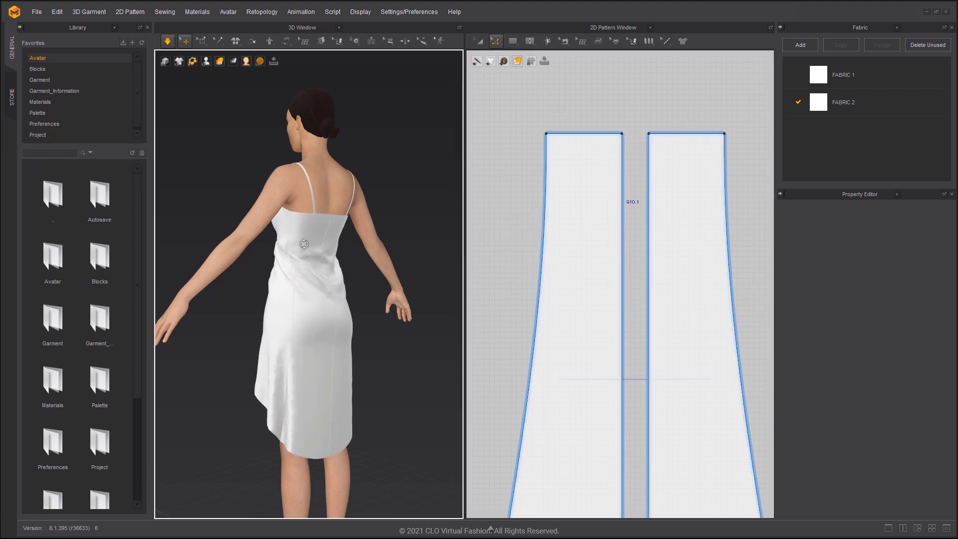
{"action": "key", "text": "2"}
Curve the front piece's side edge inward and shift its shoulder point 15 mm
{"action": "key", "text": "4"}
{"action": "scroll", "coordinate": [607, 307], "scroll_direction": "down", "scroll_amount": 3}
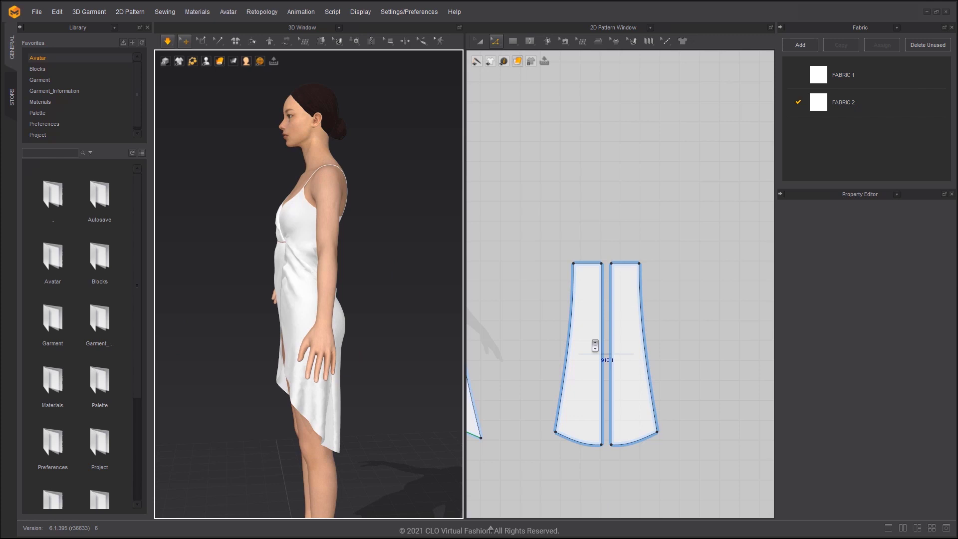
{"action": "scroll", "coordinate": [654, 312], "scroll_direction": "up", "scroll_amount": 3}
{"action": "scroll", "coordinate": [608, 307], "scroll_direction": "up", "scroll_amount": 2}
{"action": "scroll", "coordinate": [608, 307], "scroll_direction": "up", "scroll_amount": 2}
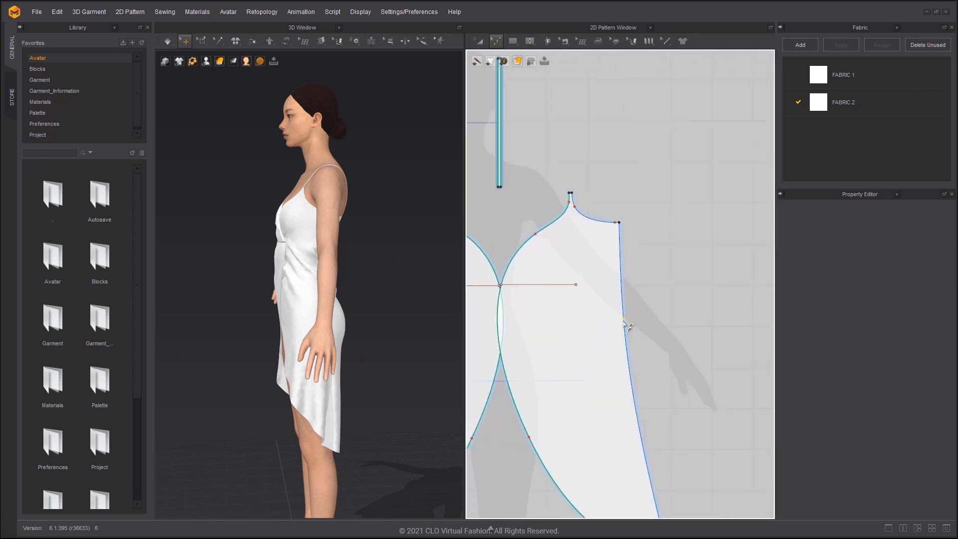
{"action": "left_click_drag", "start_coordinate": [627, 325], "coordinate": [617, 330]}
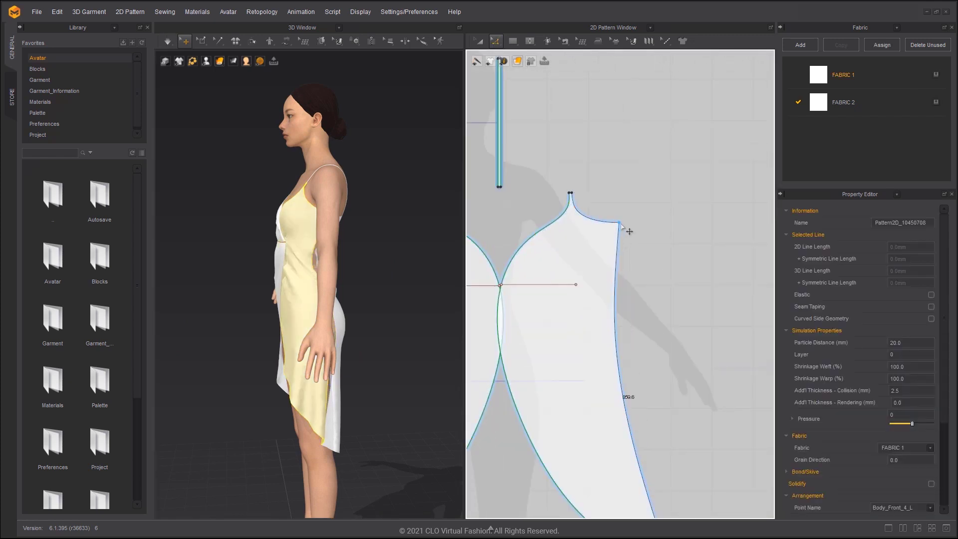
{"action": "left_click_drag", "start_coordinate": [629, 231], "coordinate": [619, 222]}
{"action": "key", "text": "Return"}
{"action": "type", "text": "15"}
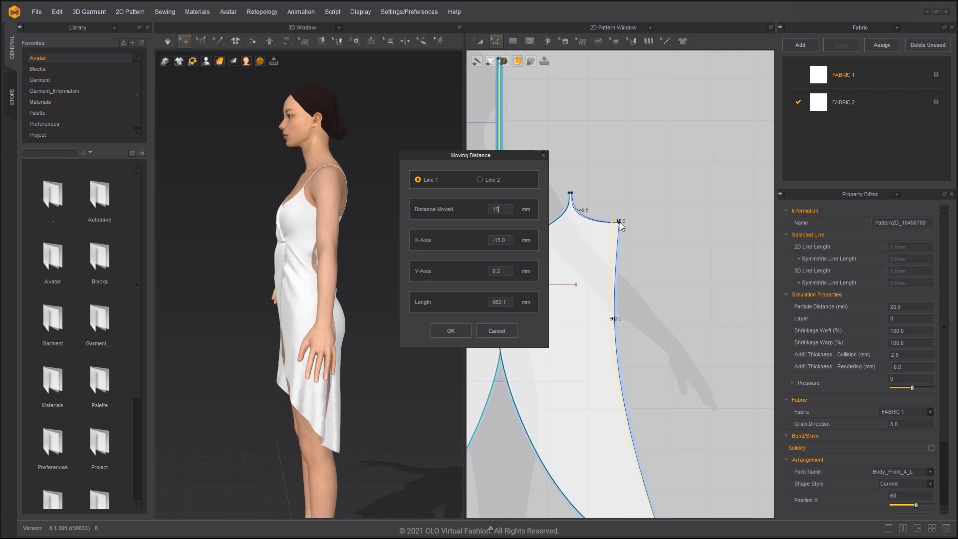
{"action": "key", "text": "Return"}
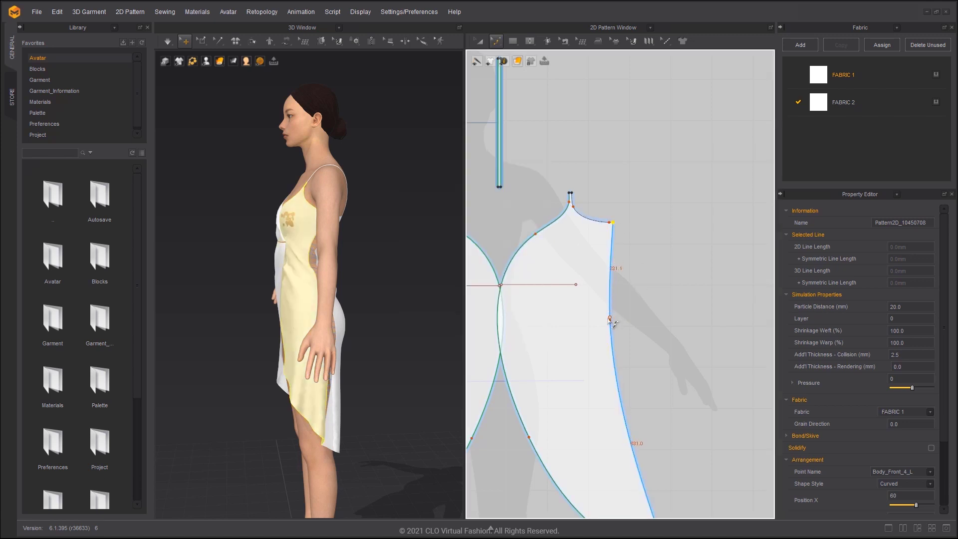
Re-simulate and check the reshaped front wrap piece from the front
{"action": "left_click", "coordinate": [380, 351]}
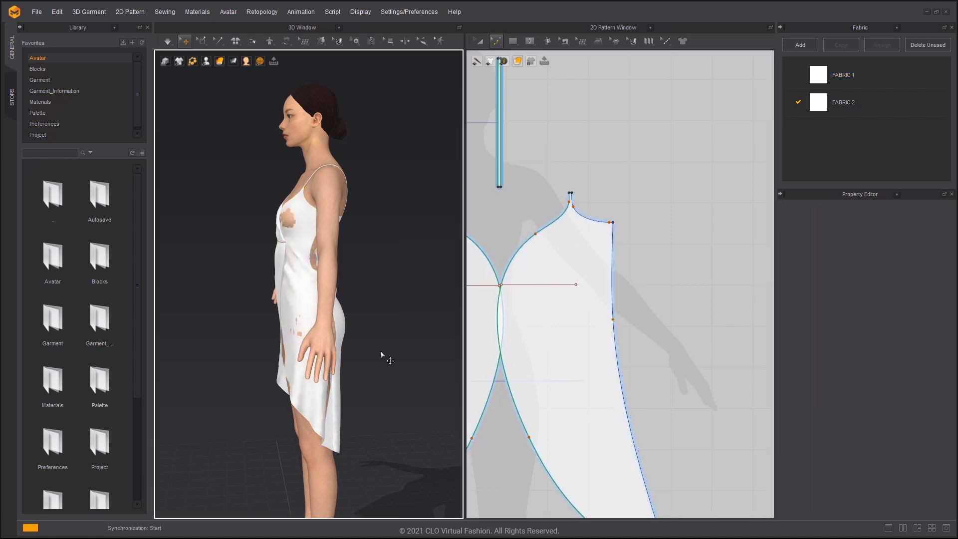
{"action": "key", "text": "1"}
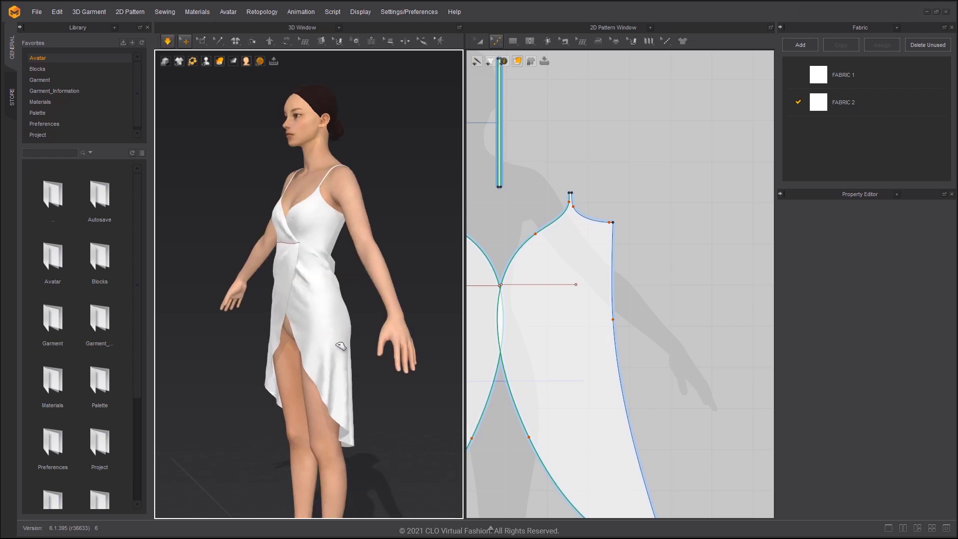
{"action": "left_click", "coordinate": [337, 364]}
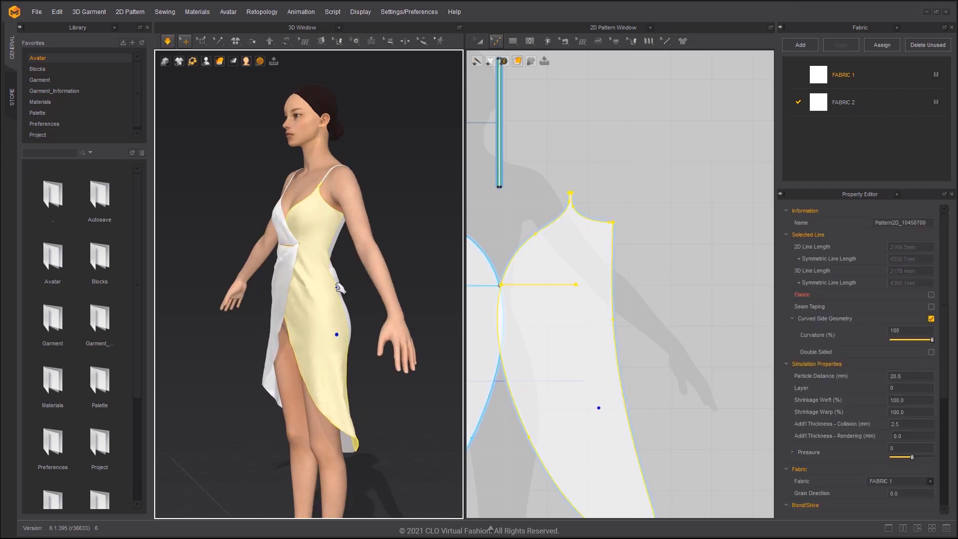
{"action": "right_click_drag", "start_coordinate": [338, 331], "coordinate": [407, 283]}
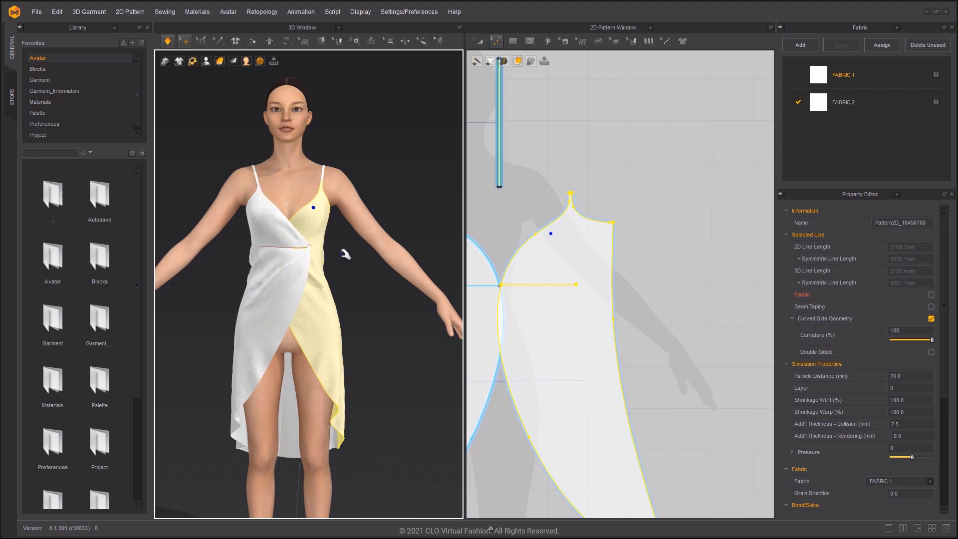
Draw a dart on the left back panel and lengthen it downward with Transform Pattern
{"action": "left_click", "coordinate": [529, 41]}
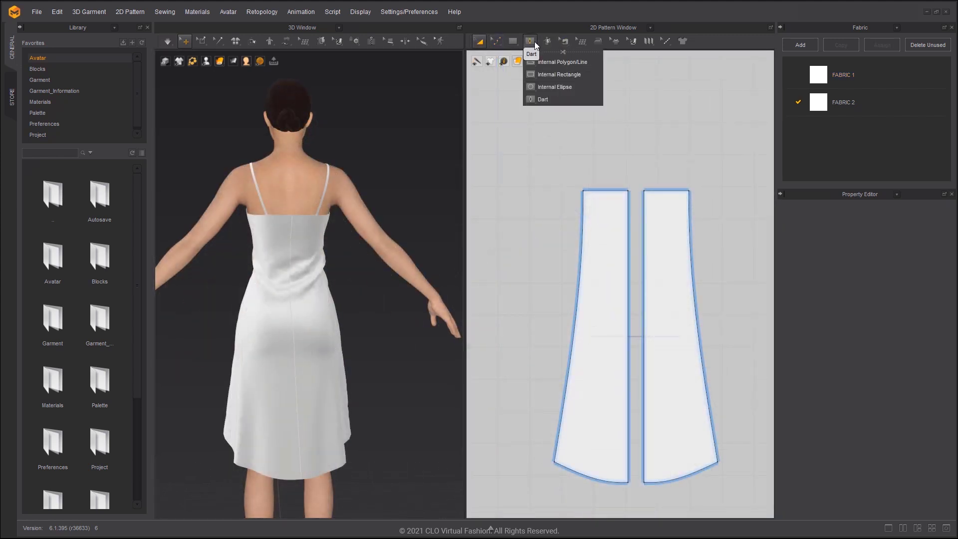
{"action": "left_click", "coordinate": [543, 99]}
{"action": "scroll", "coordinate": [620, 254], "scroll_direction": "up", "scroll_amount": 2}
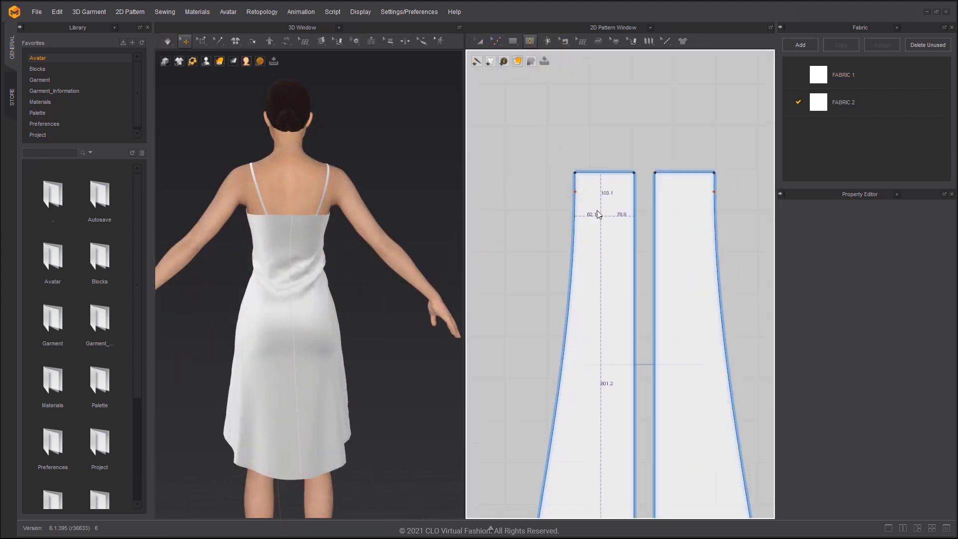
{"action": "left_click_drag", "start_coordinate": [596, 211], "coordinate": [615, 298]}
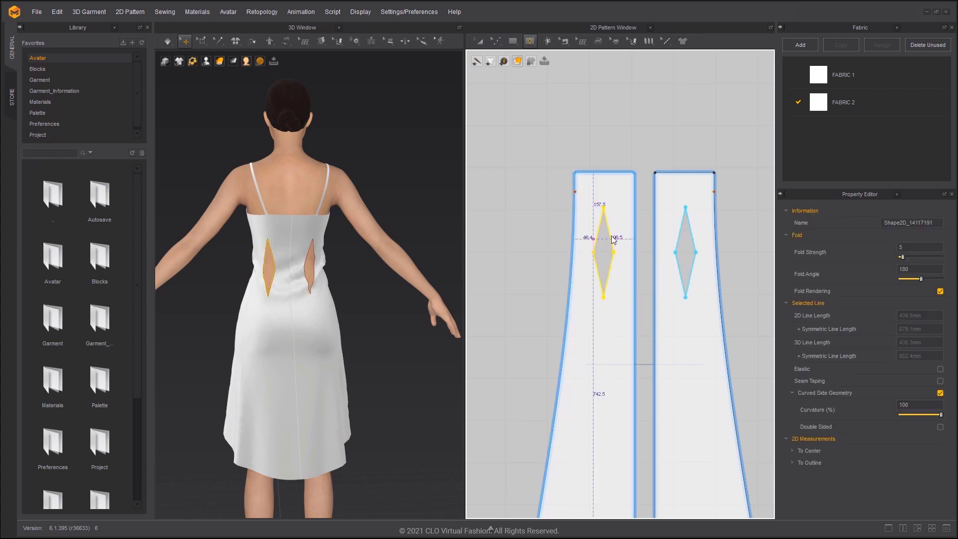
{"action": "key", "text": "a"}
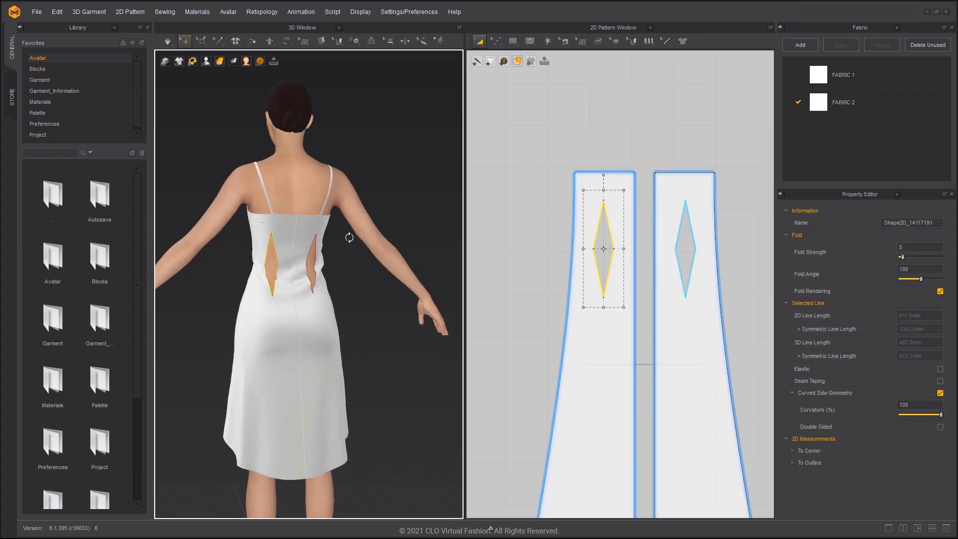
{"action": "left_click_drag", "start_coordinate": [607, 251], "coordinate": [610, 251]}
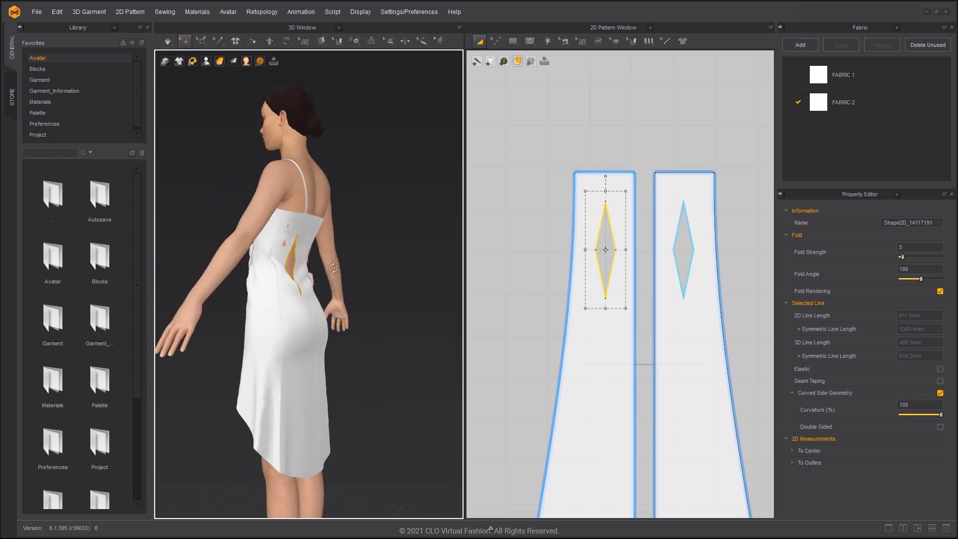
{"action": "left_click_drag", "start_coordinate": [604, 307], "coordinate": [606, 325]}
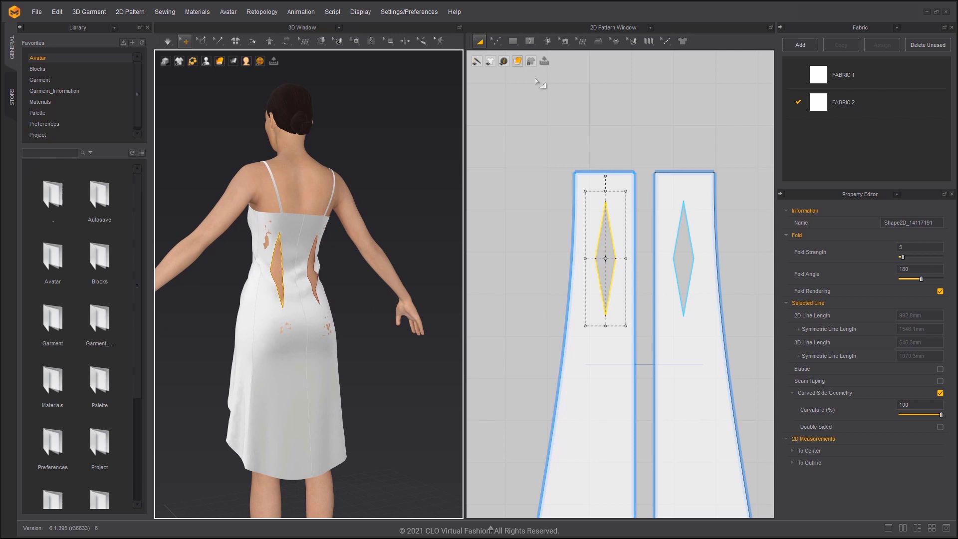
Sew the upper and lower dart edges with Segment Sewing and simulate them shut
{"action": "left_click", "coordinate": [564, 41]}
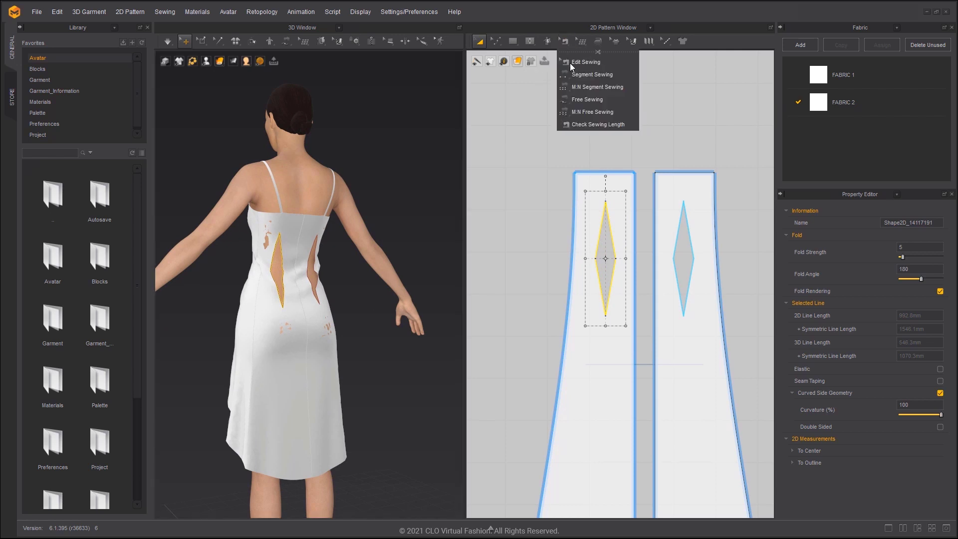
{"action": "left_click", "coordinate": [575, 76]}
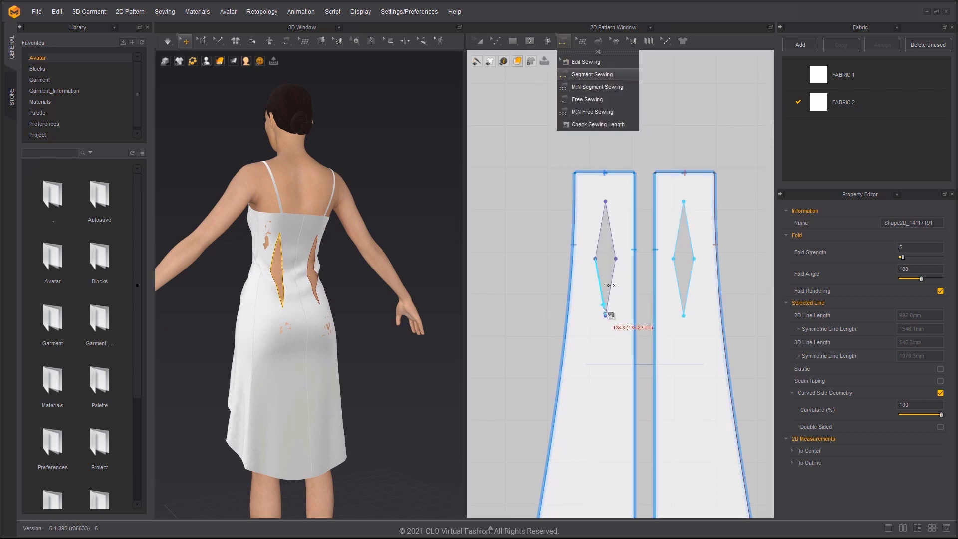
{"action": "left_click", "coordinate": [610, 272]}
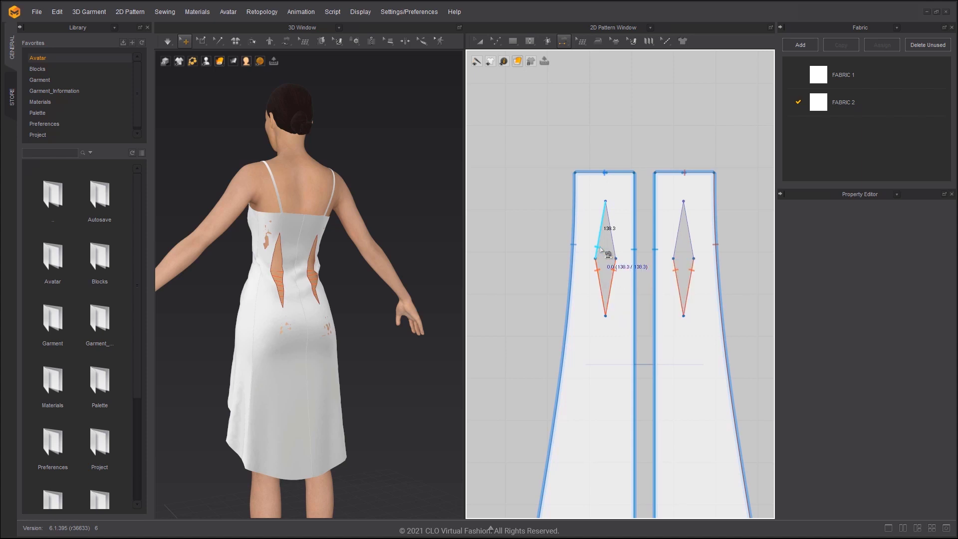
{"action": "left_click", "coordinate": [611, 252]}
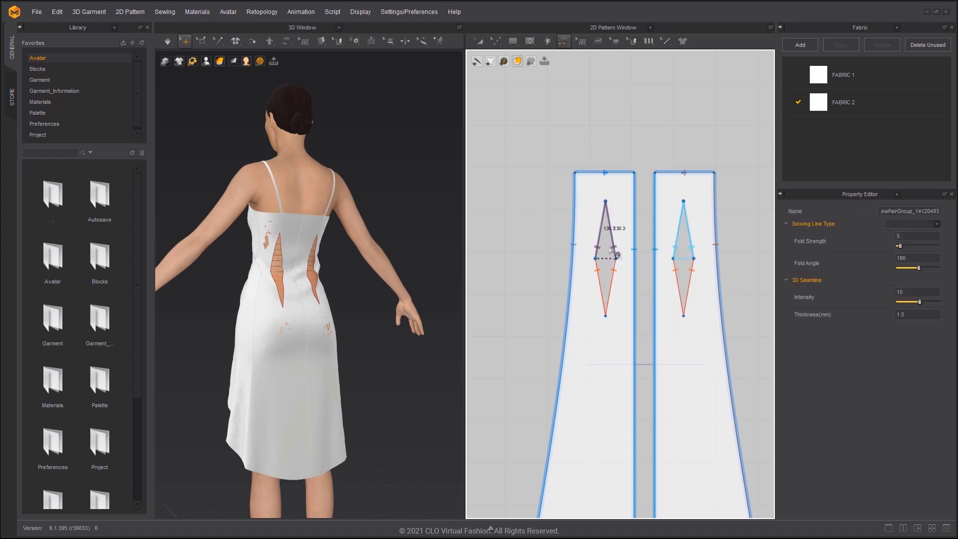
{"action": "left_click", "coordinate": [353, 301]}
{"action": "key", "text": "space"}
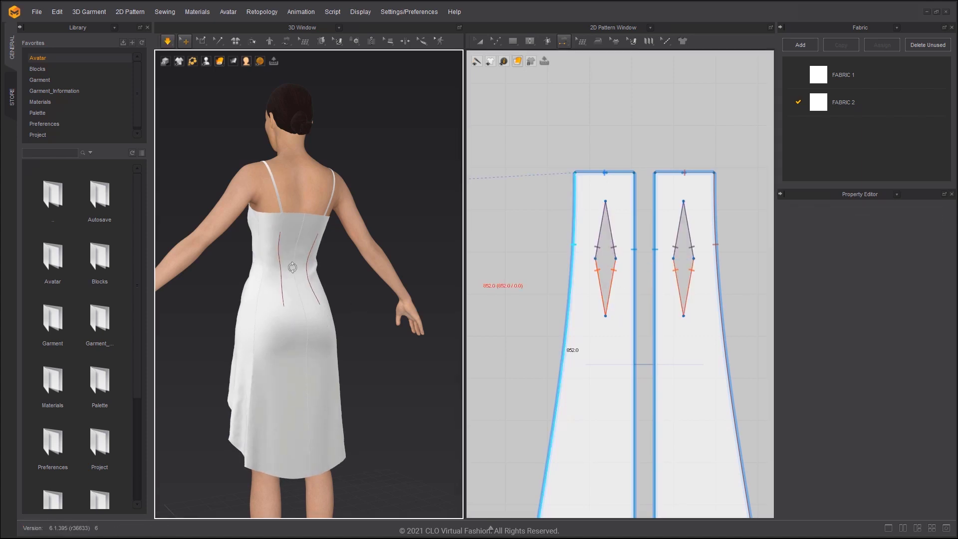
Move the extra front-shaped piece lower, below the dress
{"action": "right_click_drag", "start_coordinate": [352, 302], "coordinate": [329, 302]}
{"action": "left_click", "coordinate": [330, 303]}
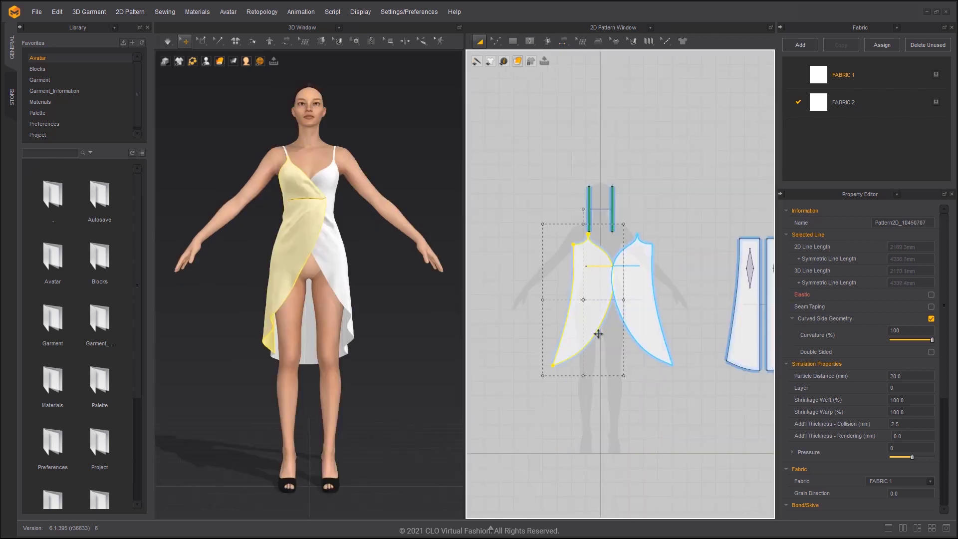
{"action": "left_click_drag", "start_coordinate": [598, 334], "coordinate": [598, 441]}
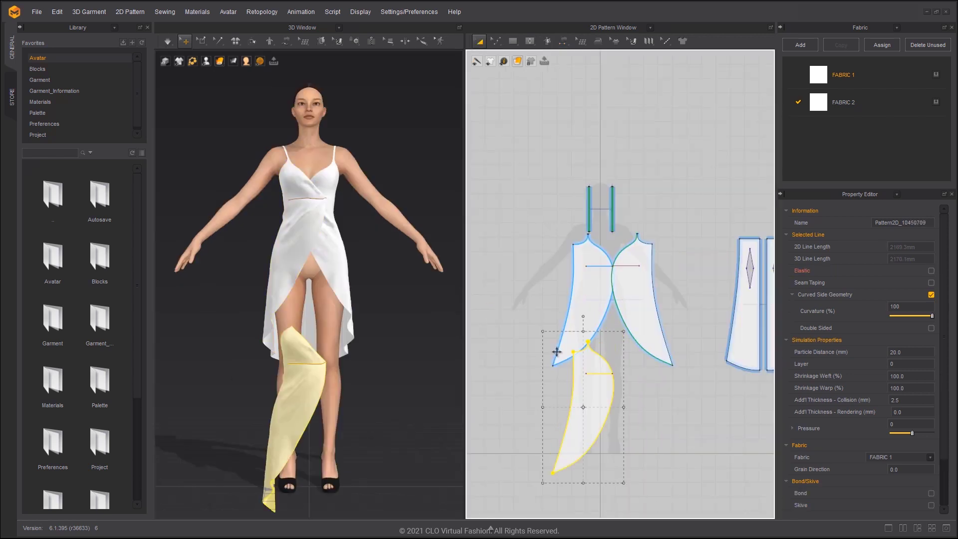
{"action": "right_click_drag", "start_coordinate": [300, 384], "coordinate": [309, 381]}
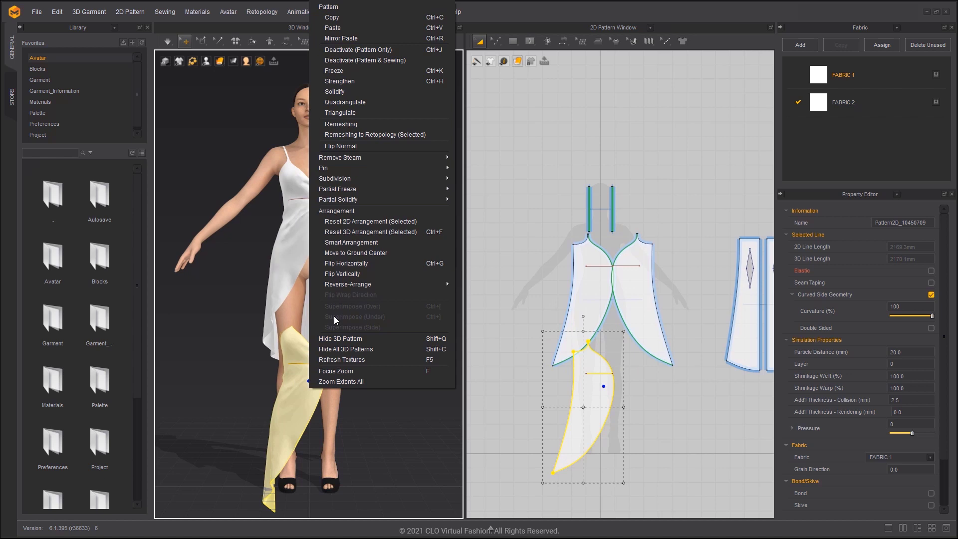
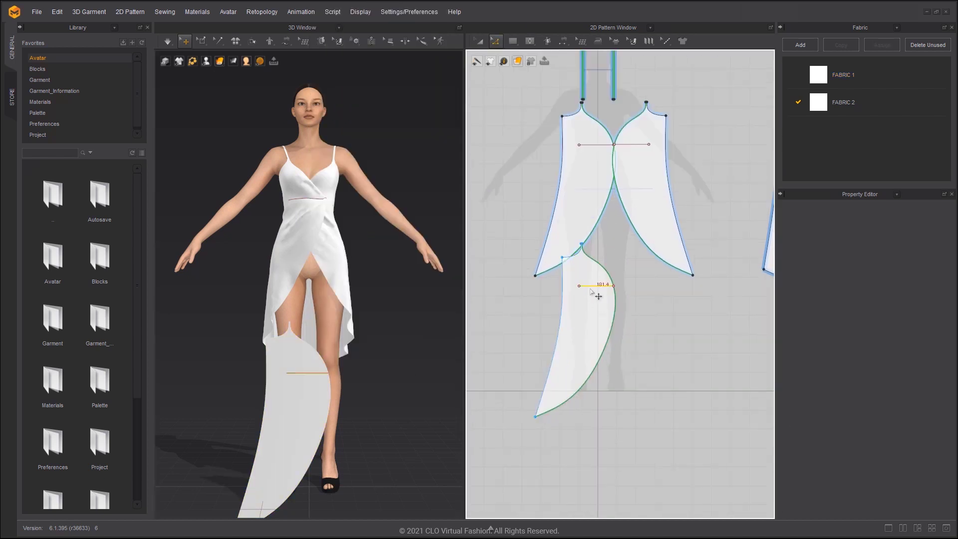
Remove the short internal line and start Offset Pattern Outline from the ruffle's curved edge
{"action": "left_click", "coordinate": [598, 292]}
{"action": "key", "text": "Delete"}
{"action": "left_click", "coordinate": [615, 322]}
{"action": "right_click", "coordinate": [615, 322]}
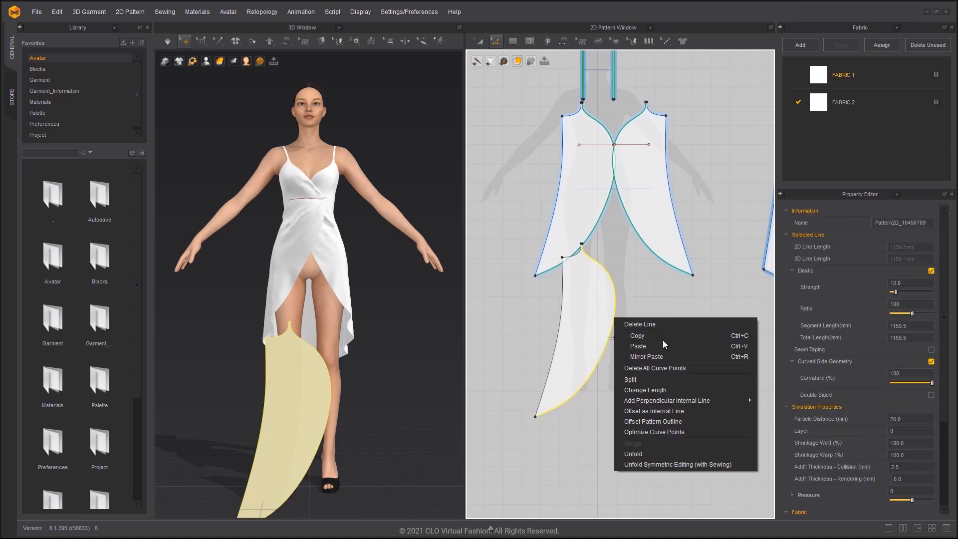
{"action": "left_click", "coordinate": [663, 422]}
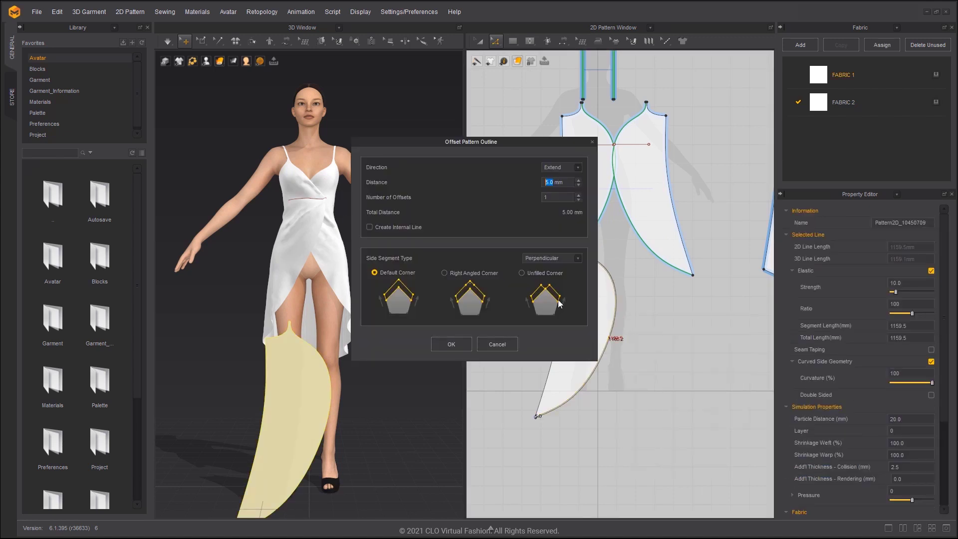
{"action": "type", "text": "250"}
Offset the outline 300 mm with extended side segments, keeping the original edge as an internal line
{"action": "key", "text": "Return"}
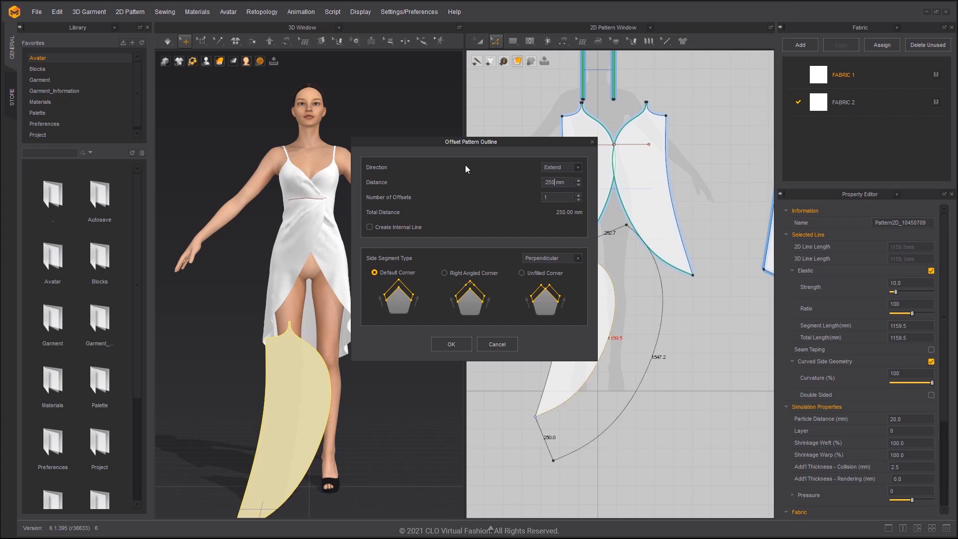
{"action": "left_click_drag", "start_coordinate": [484, 141], "coordinate": [391, 126]}
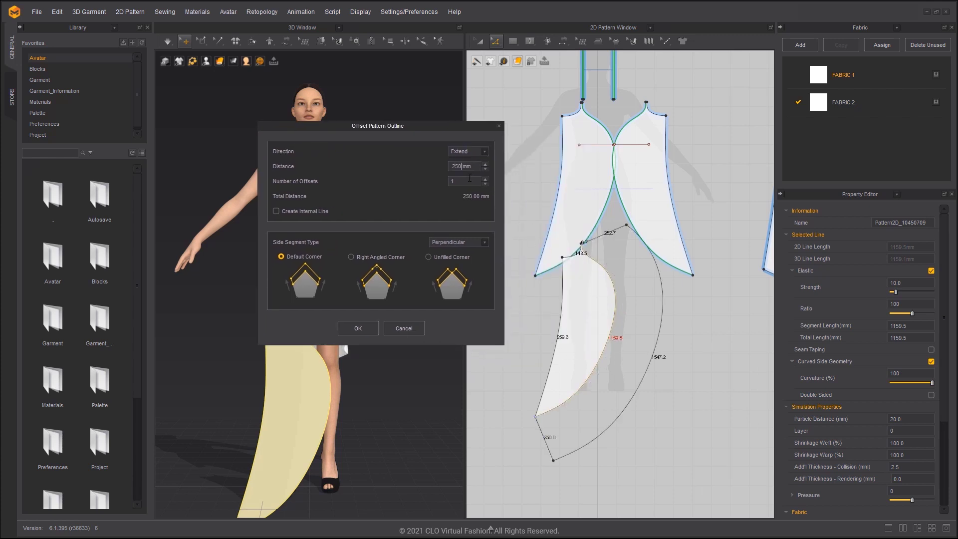
{"action": "left_click", "coordinate": [475, 242]}
{"action": "left_click", "coordinate": [472, 257]}
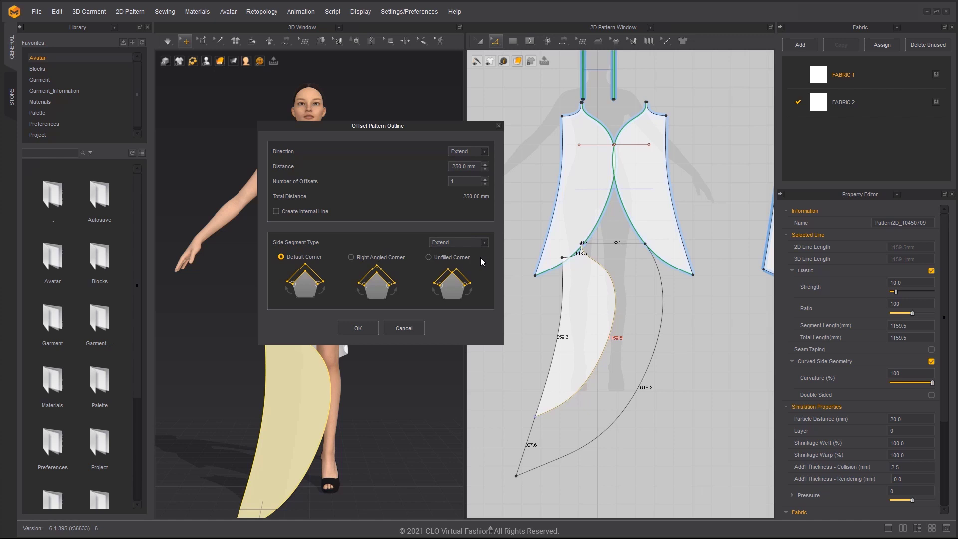
{"action": "type", "text": "300"}
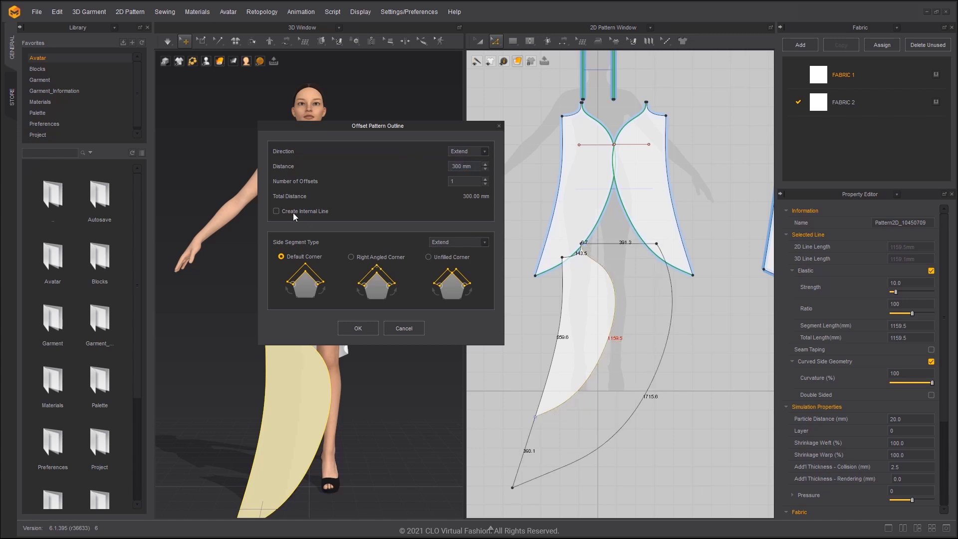
{"action": "left_click", "coordinate": [358, 328]}
Cut the piece along the old-edge internal line and delete the inner cut-off part
{"action": "left_click", "coordinate": [614, 349]}
{"action": "right_click", "coordinate": [614, 346]}
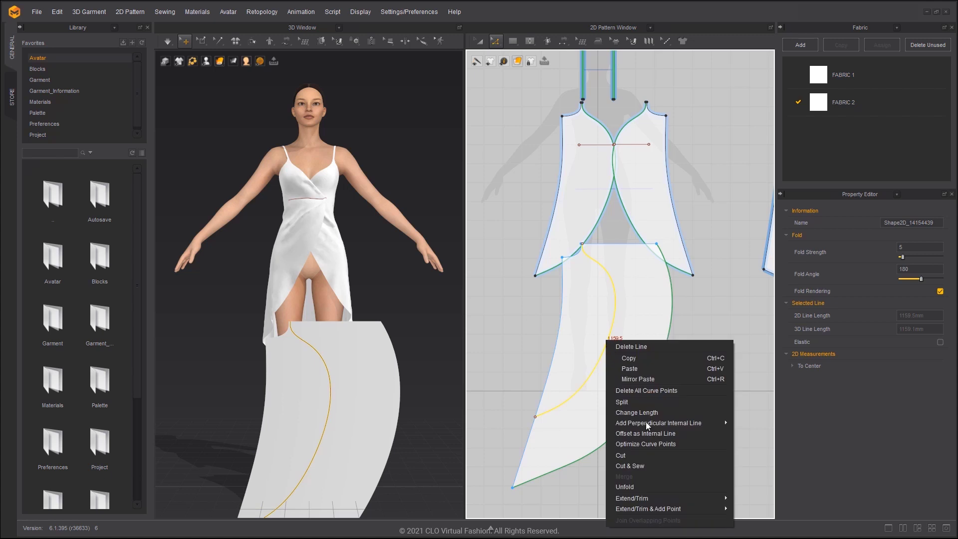
{"action": "left_click", "coordinate": [635, 456]}
{"action": "key", "text": "Delete"}
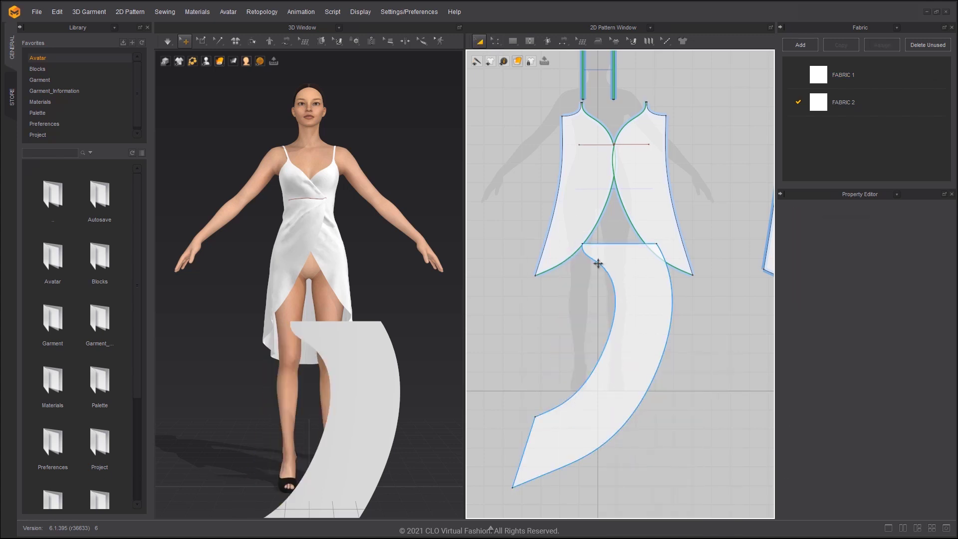
Move the remaining band's top-right corner leftward with Edit Pattern
{"action": "key", "text": "z"}
{"action": "left_click", "coordinate": [602, 268]}
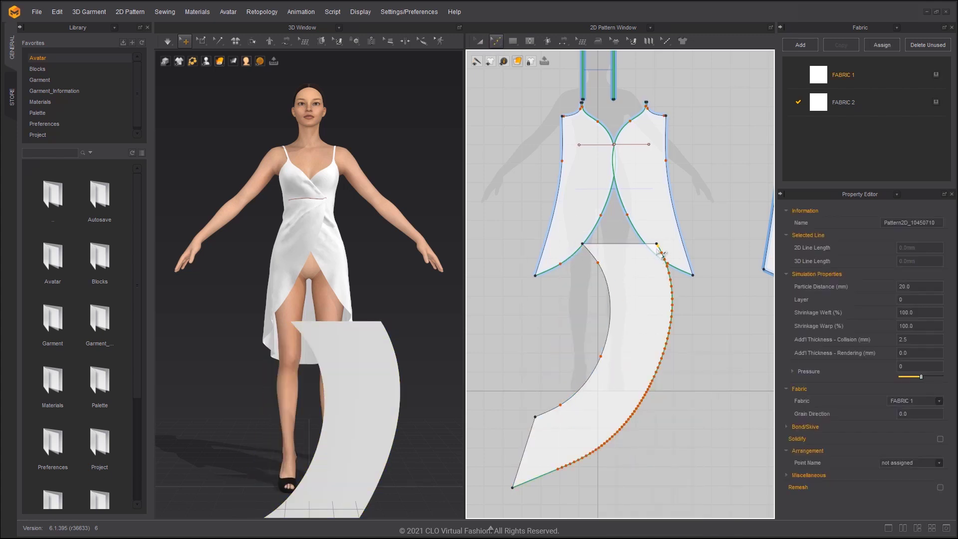
{"action": "left_click_drag", "start_coordinate": [657, 245], "coordinate": [611, 245]}
{"action": "scroll", "coordinate": [363, 360], "scroll_direction": "up", "scroll_amount": 3}
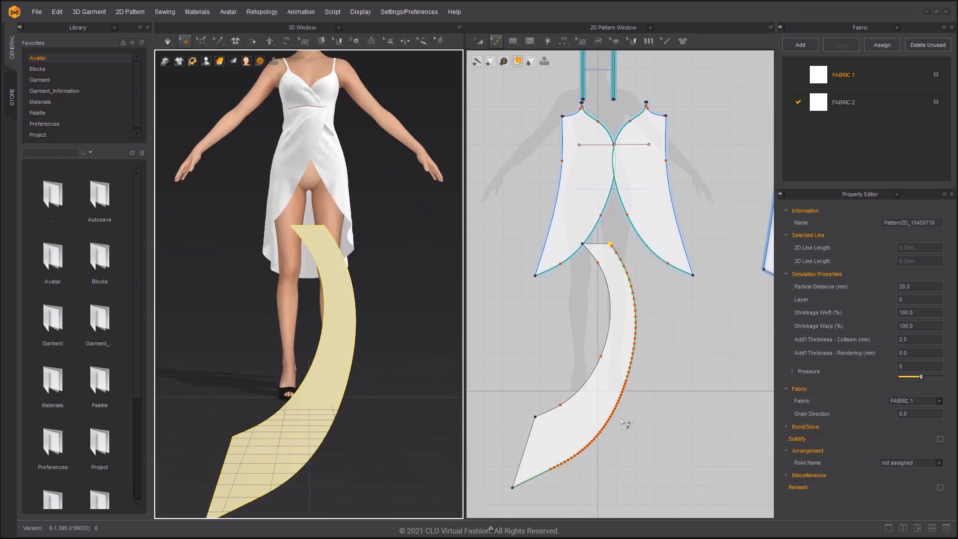
{"action": "left_click", "coordinate": [603, 406]}
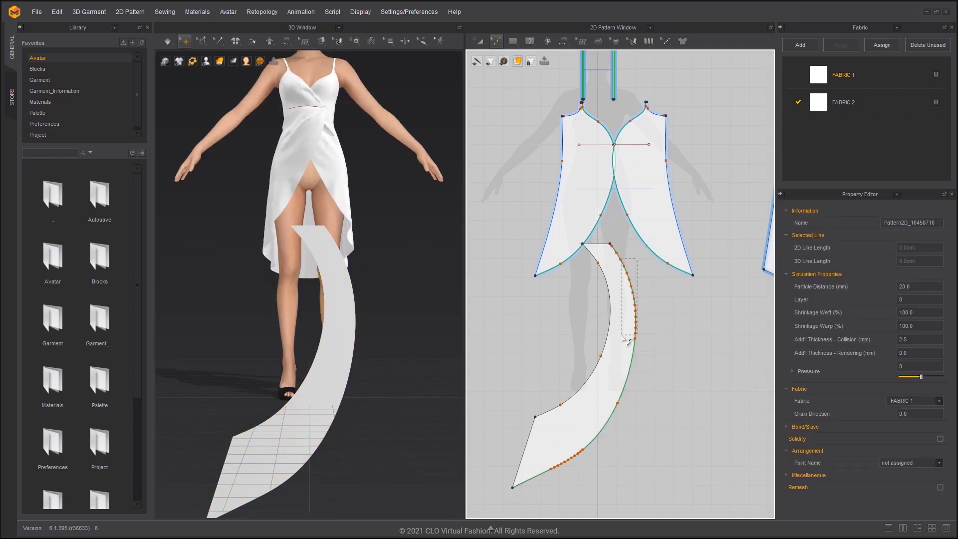
Box-select and delete the extra curve points along the band's outer edge
{"action": "key", "text": "Delete"}
{"action": "left_click_drag", "start_coordinate": [556, 441], "coordinate": [591, 486]}
{"action": "left_click_drag", "start_coordinate": [550, 460], "coordinate": [572, 482]}
{"action": "key", "text": "Delete"}
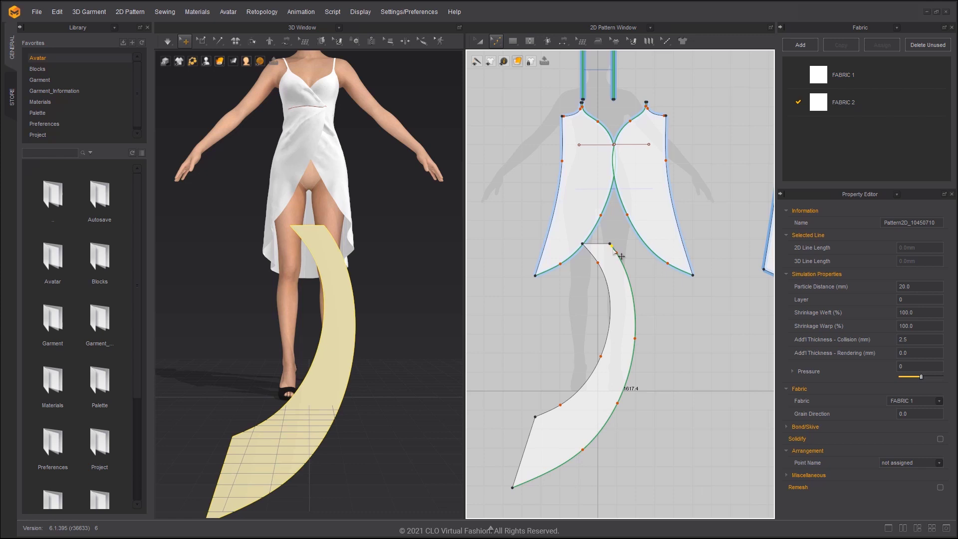
Bulge the band's outer right edge outward with Edit Curvature, then ease it back slightly
{"action": "left_click", "coordinate": [499, 42]}
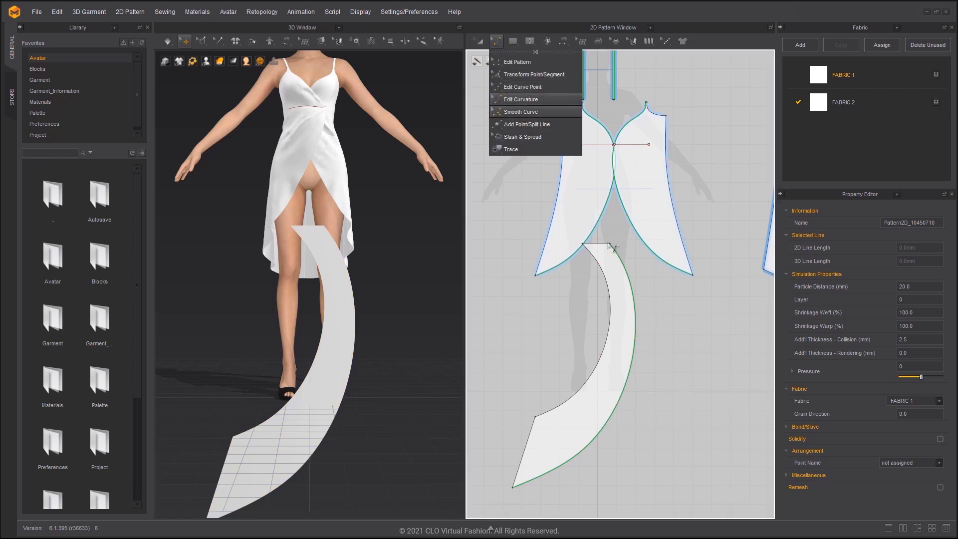
{"action": "left_click", "coordinate": [523, 99]}
{"action": "left_click", "coordinate": [636, 377]}
{"action": "left_click_drag", "start_coordinate": [626, 429], "coordinate": [622, 335]}
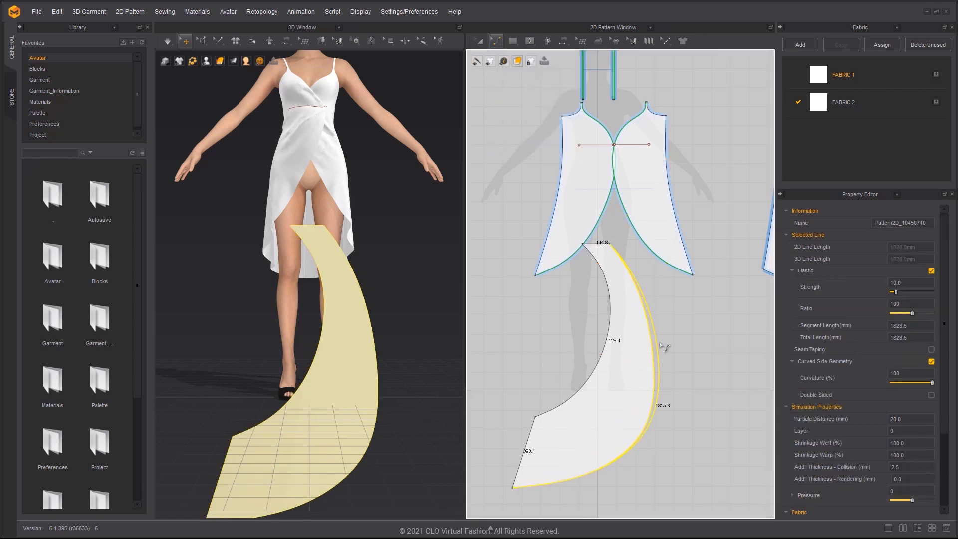
{"action": "left_click_drag", "start_coordinate": [659, 412], "coordinate": [664, 391]}
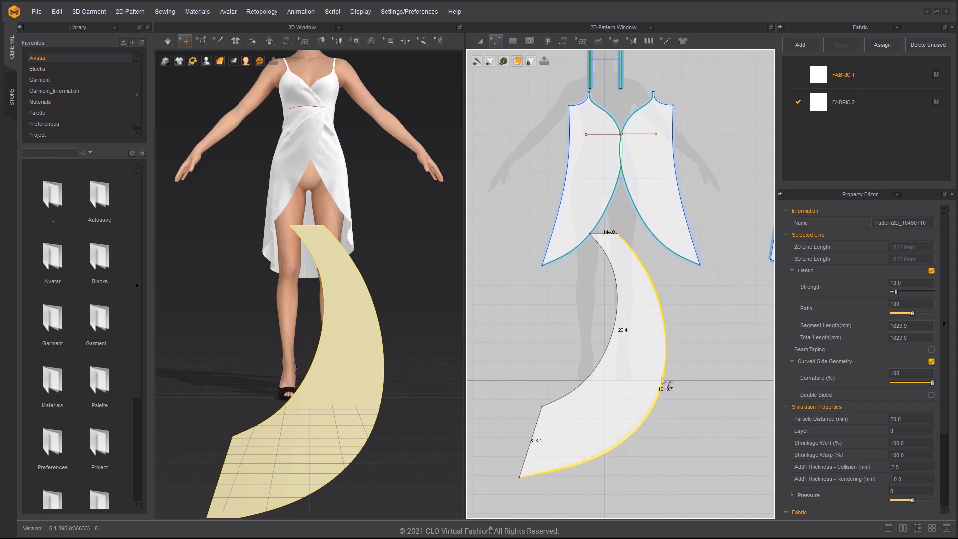
Pull the band's bottom-left corner point down and left so the lower tip reaches further
{"action": "key", "text": "a"}
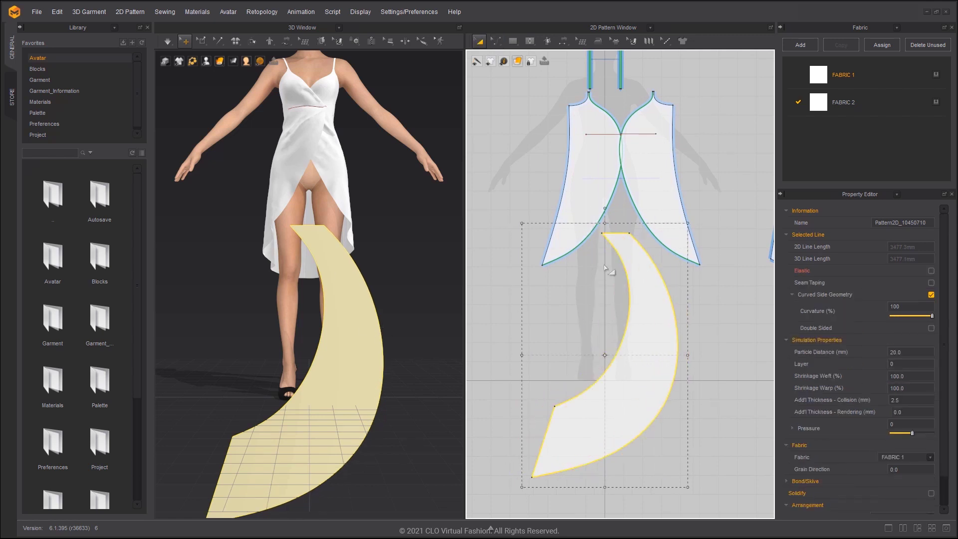
{"action": "key", "text": "z"}
{"action": "left_click", "coordinate": [554, 405]}
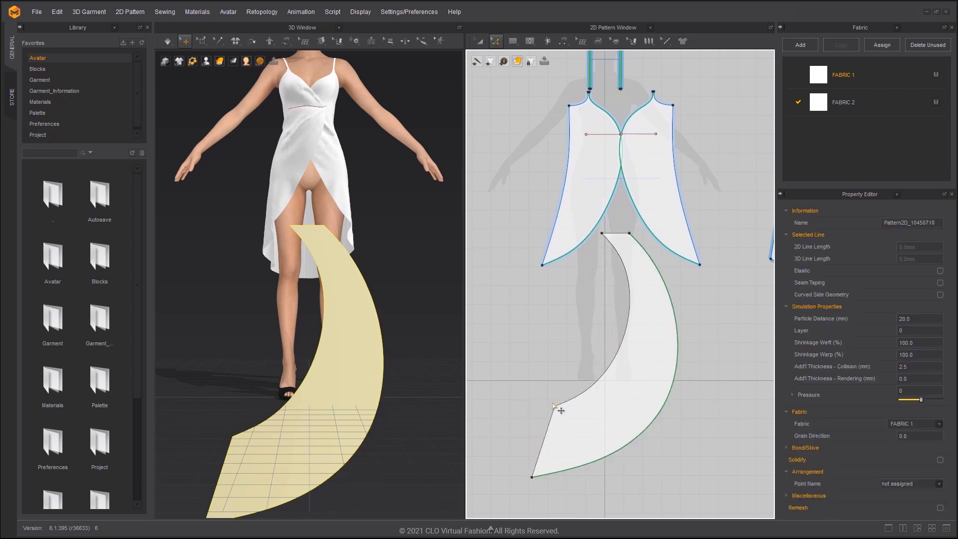
{"action": "left_click", "coordinate": [531, 477]}
{"action": "left_click_drag", "start_coordinate": [531, 480], "coordinate": [522, 507]}
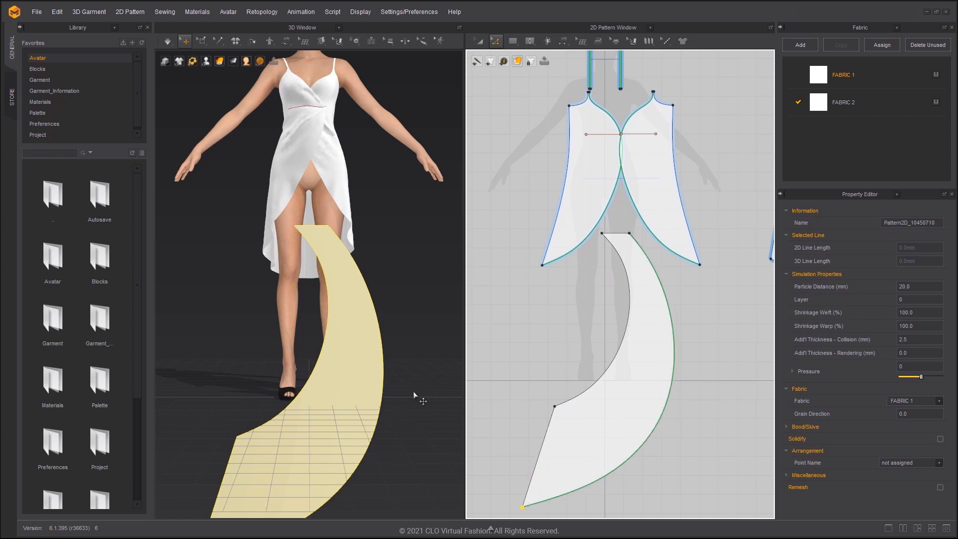
{"action": "scroll", "coordinate": [650, 351], "scroll_direction": "down", "scroll_amount": 1}
{"action": "left_click", "coordinate": [662, 321]}
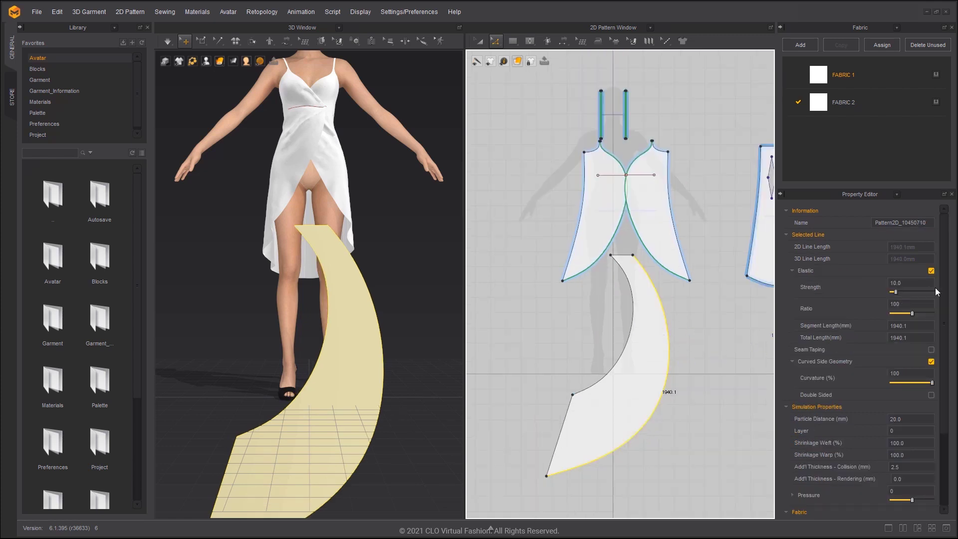
Nudge the band's short lower-left edge leftward into its new position with Edit Pattern
{"action": "left_click", "coordinate": [604, 355]}
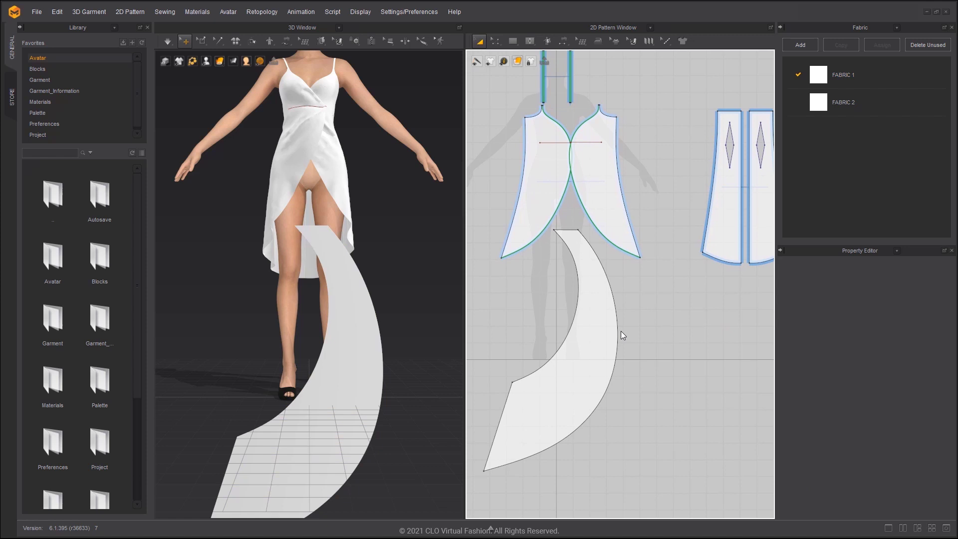
{"action": "scroll", "coordinate": [620, 330], "scroll_direction": "up", "scroll_amount": 2}
{"action": "scroll", "coordinate": [608, 359], "scroll_direction": "down", "scroll_amount": 2}
{"action": "key", "text": "z"}
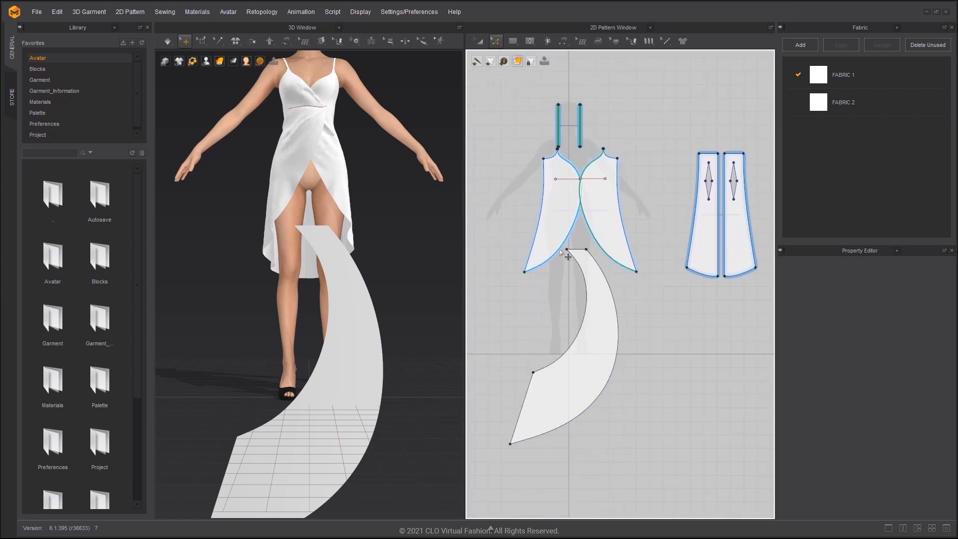
{"action": "left_click", "coordinate": [547, 250]}
{"action": "left_click", "coordinate": [584, 296]}
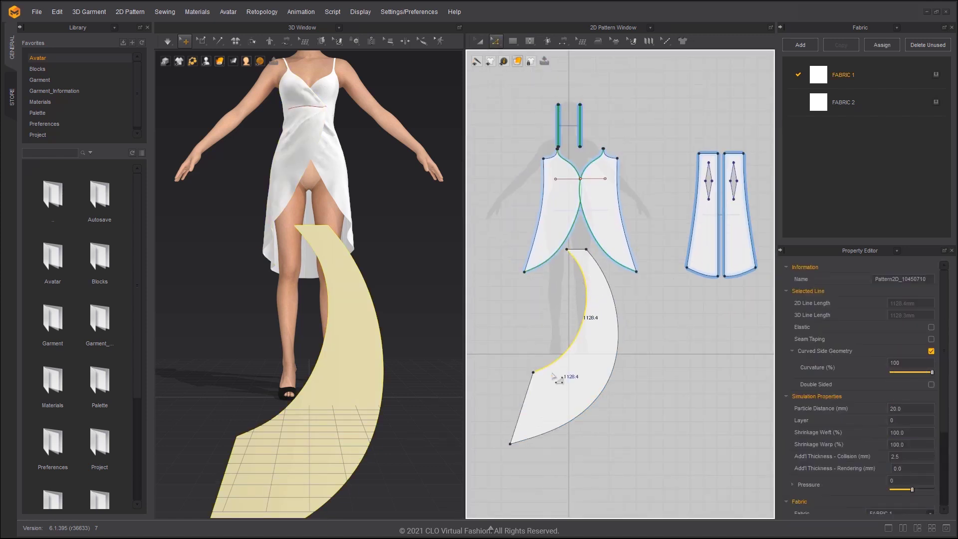
{"action": "left_click_drag", "start_coordinate": [534, 389], "coordinate": [490, 398]}
{"action": "middle_click_drag", "start_coordinate": [490, 398], "coordinate": [510, 384]}
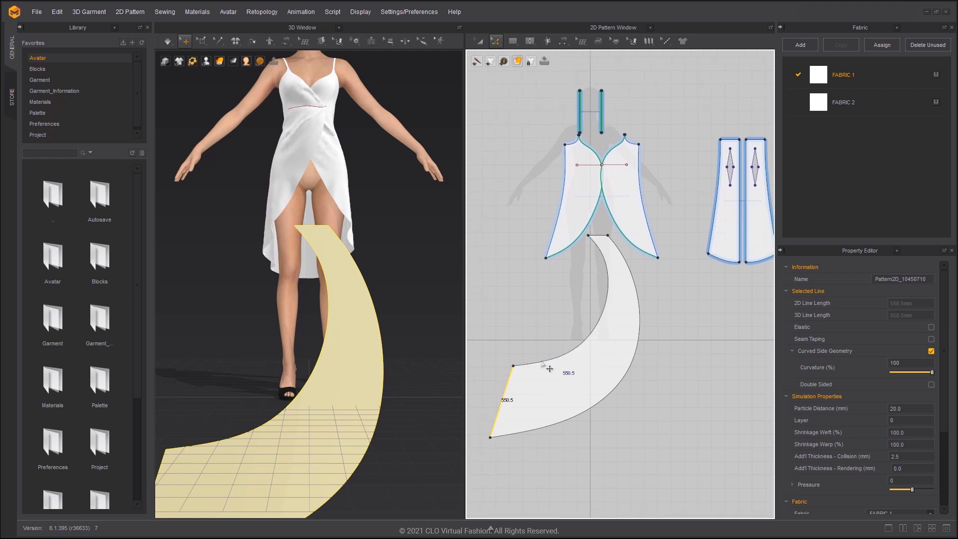
{"action": "left_click_drag", "start_coordinate": [511, 384], "coordinate": [505, 386]}
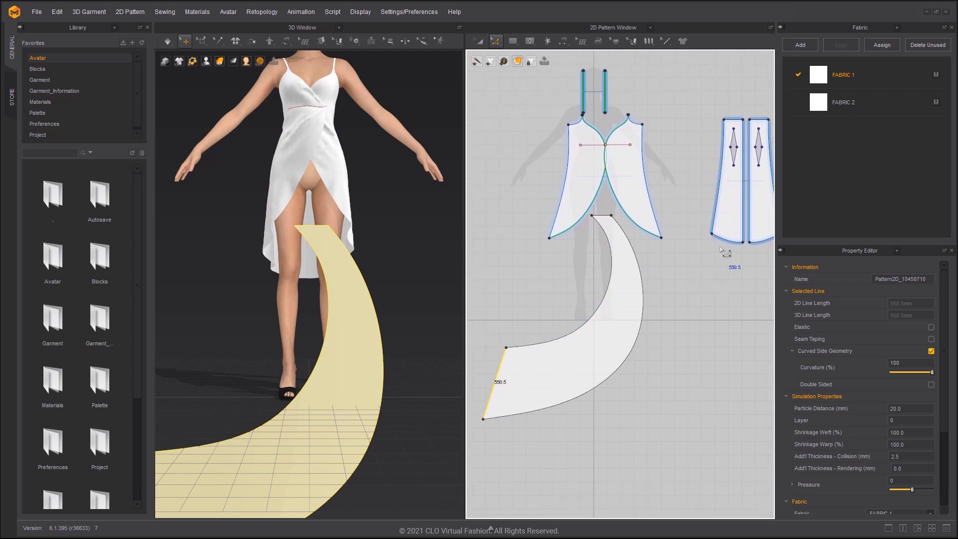
Offset the band's short lower-left edge 480 mm outward with extended side segments
{"action": "left_click", "coordinate": [734, 240]}
{"action": "middle_click_drag", "start_coordinate": [729, 244], "coordinate": [778, 230]}
{"action": "left_click", "coordinate": [544, 362]}
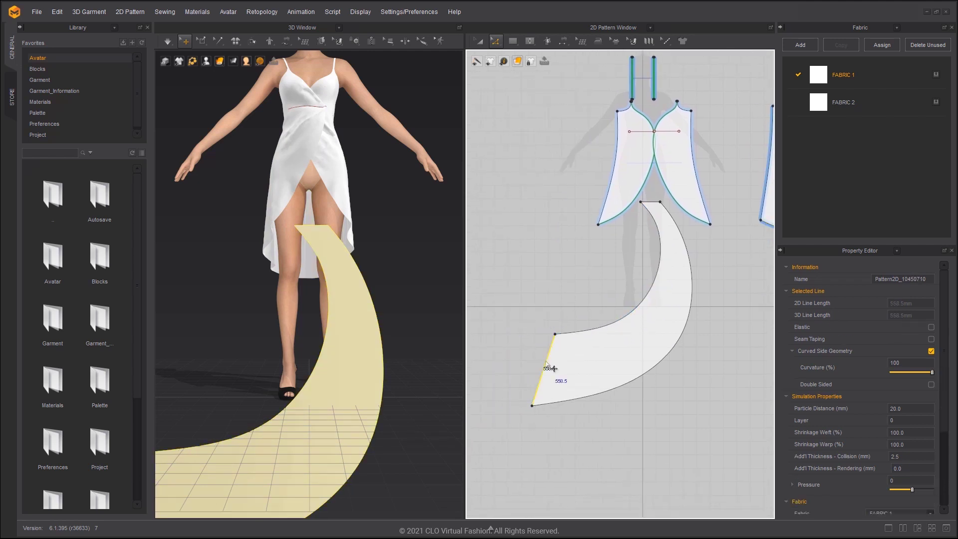
{"action": "right_click", "coordinate": [544, 361]}
{"action": "left_click", "coordinate": [597, 451]}
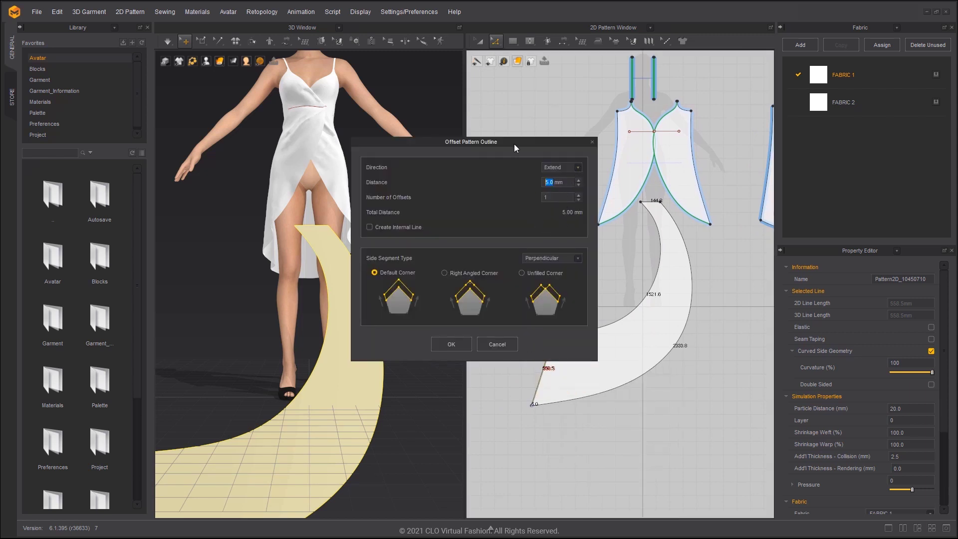
{"action": "left_click_drag", "start_coordinate": [514, 144], "coordinate": [380, 114]}
{"action": "type", "text": "480"}
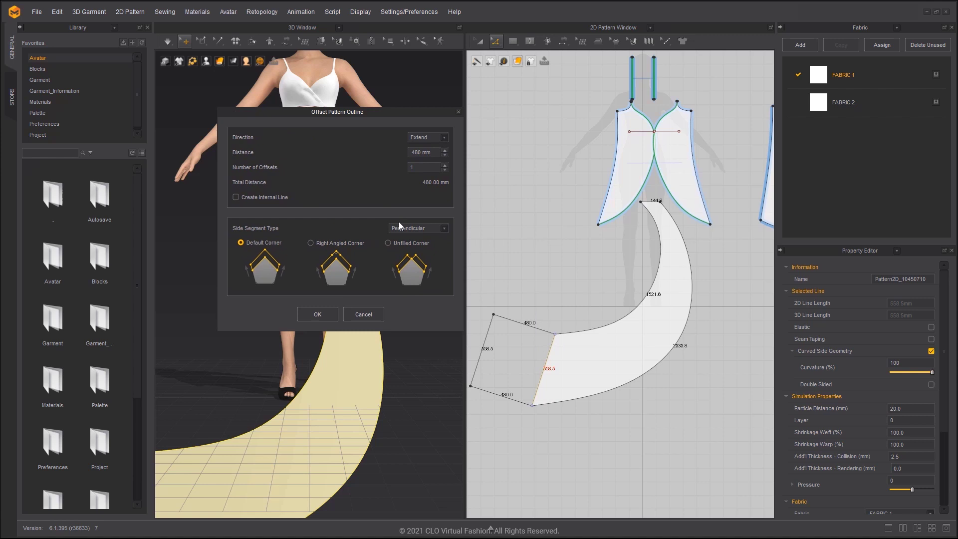
{"action": "left_click", "coordinate": [408, 228]}
{"action": "left_click", "coordinate": [408, 249]}
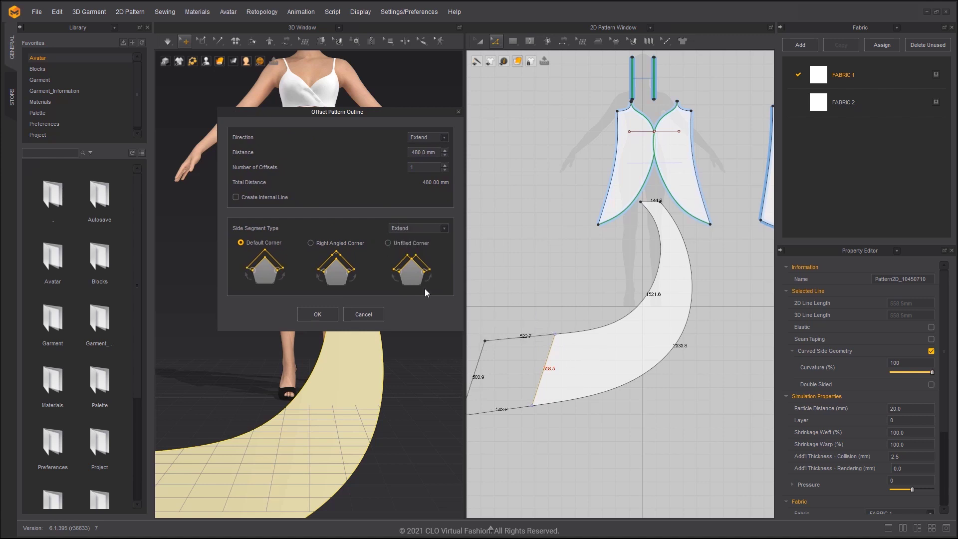
{"action": "left_click", "coordinate": [318, 313]}
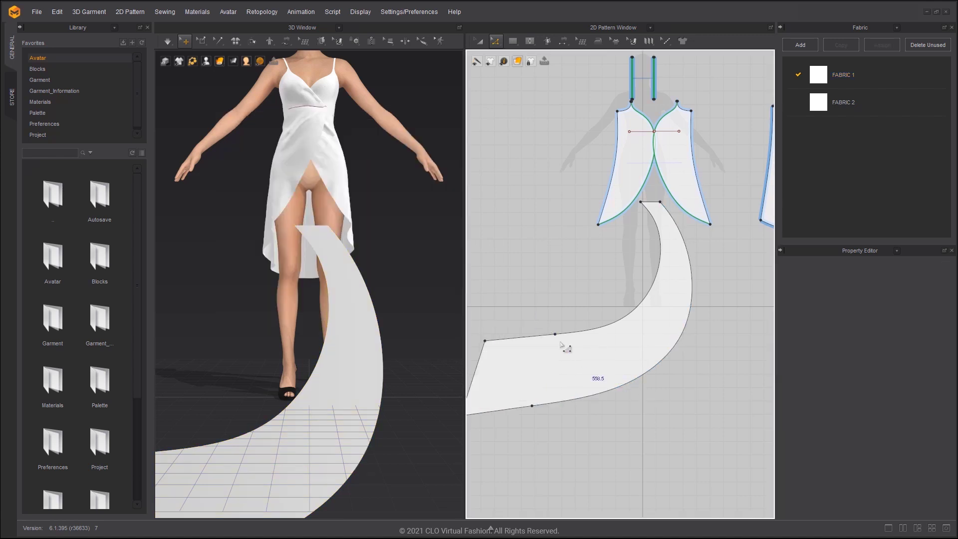
Sew the ruffle's inner curve to the bodice front edge and its short end to the skirt panel's hem
{"action": "left_click", "coordinate": [648, 239]}
{"action": "left_click", "coordinate": [631, 165]}
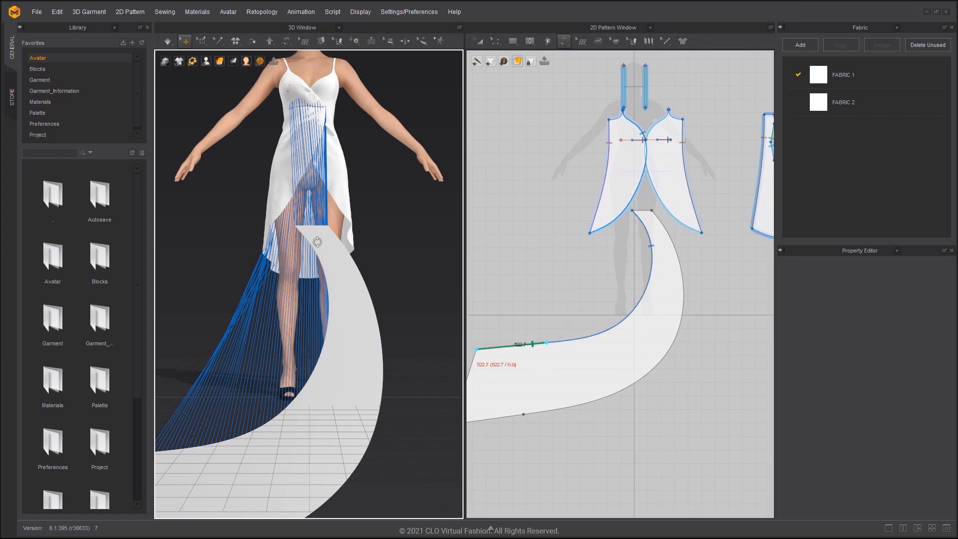
{"action": "right_click_drag", "start_coordinate": [318, 242], "coordinate": [327, 272]}
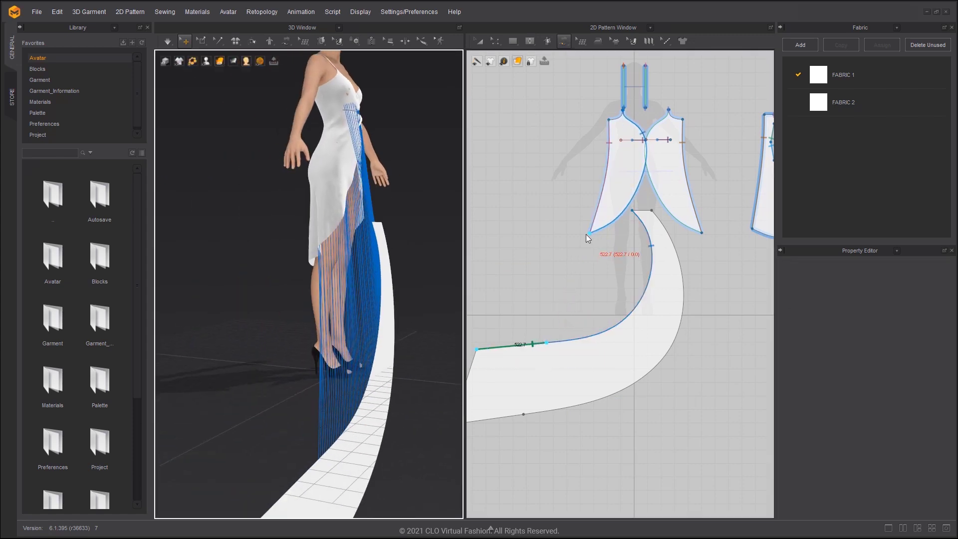
{"action": "right_click_drag", "start_coordinate": [764, 242], "coordinate": [685, 265]}
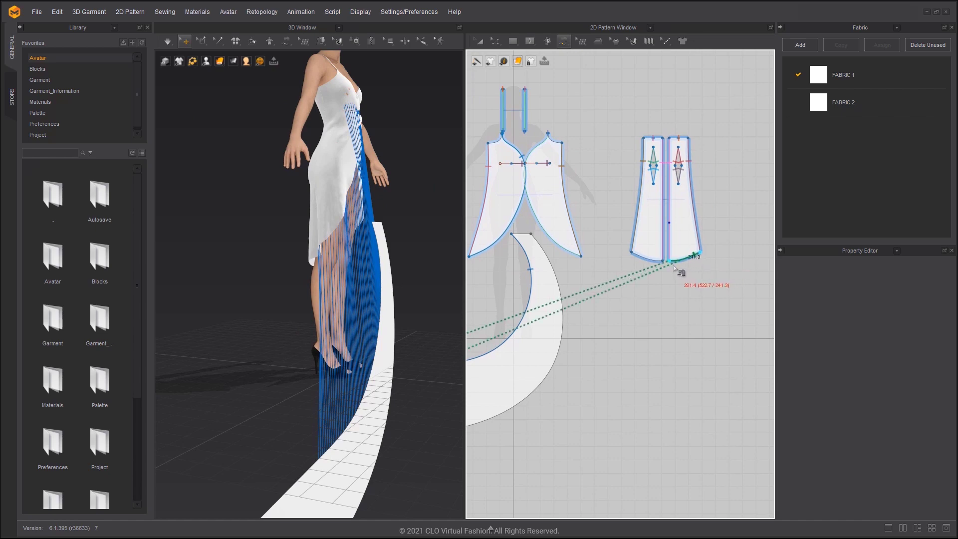
{"action": "left_click", "coordinate": [677, 264]}
{"action": "mouse_move", "coordinate": [353, 255]}
{"action": "right_mouse_down"}
{"action": "mouse_move", "coordinate": [320, 274]}
{"action": "mouse_move", "coordinate": [402, 224]}
{"action": "right_mouse_up"}
{"action": "key", "text": "a"}
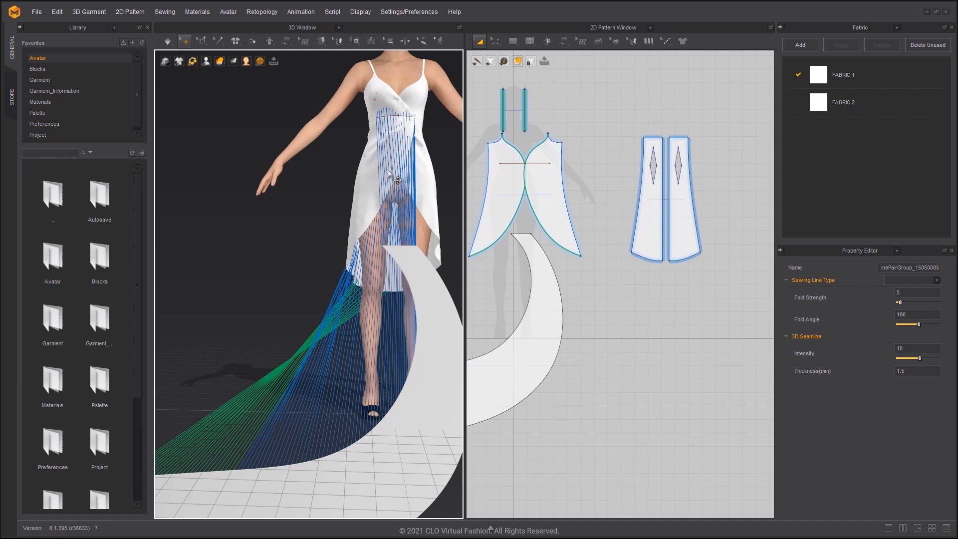
Freeze the selected dress panels so they stay still during simulation
{"action": "left_click", "coordinate": [389, 173]}
{"action": "mouse_move", "coordinate": [388, 174]}
{"action": "right_mouse_down"}
{"action": "mouse_move", "coordinate": [434, 197]}
{"action": "mouse_move", "coordinate": [356, 183]}
{"action": "right_mouse_up"}
{"action": "left_click", "coordinate": [378, 170], "text": "shift"}
{"action": "left_click", "coordinate": [353, 180], "text": "shift"}
{"action": "right_click", "coordinate": [350, 177]}
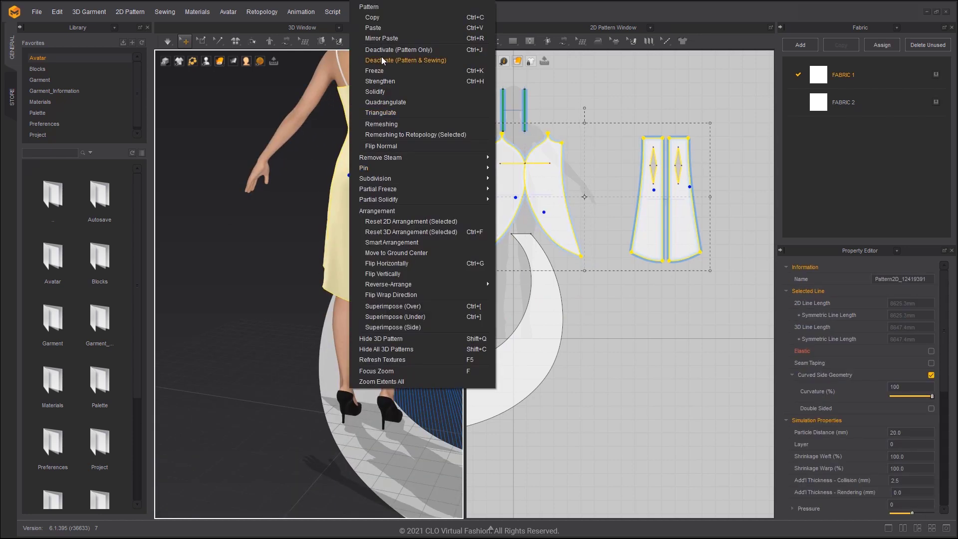
{"action": "left_click", "coordinate": [387, 70]}
{"action": "right_click_drag", "start_coordinate": [387, 72], "coordinate": [226, 121]}
{"action": "scroll", "coordinate": [360, 283], "scroll_direction": "up", "scroll_amount": 3}
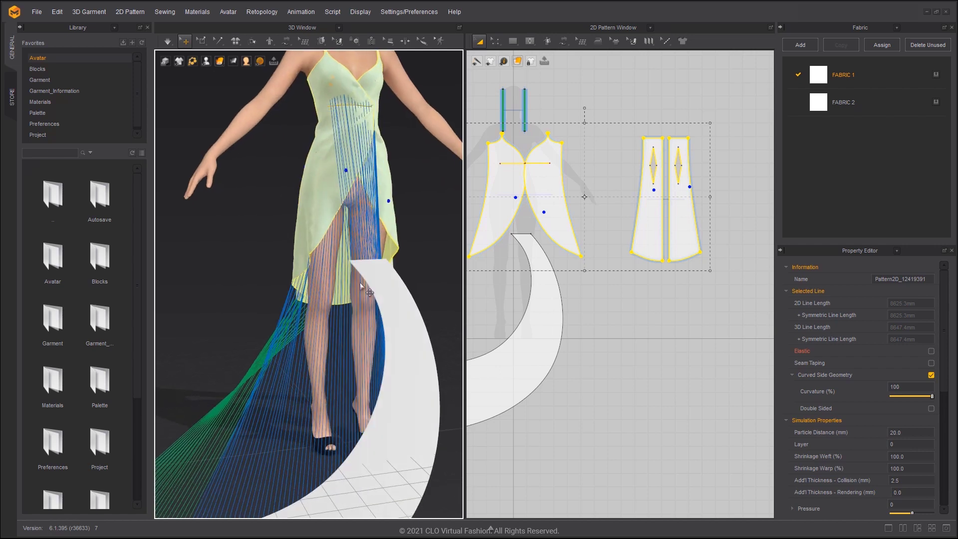
Superimpose the ruffle over the dress and start the cloth simulation
{"action": "left_click", "coordinate": [395, 309]}
{"action": "right_click", "coordinate": [382, 275]}
{"action": "left_click", "coordinate": [453, 329]}
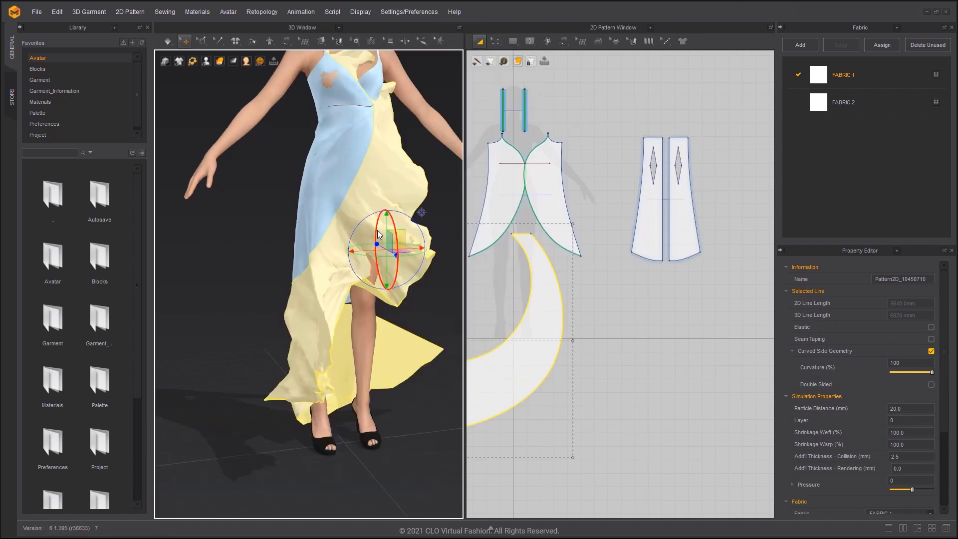
{"action": "key", "text": "space"}
{"action": "scroll", "coordinate": [374, 225], "scroll_direction": "down", "scroll_amount": 2}
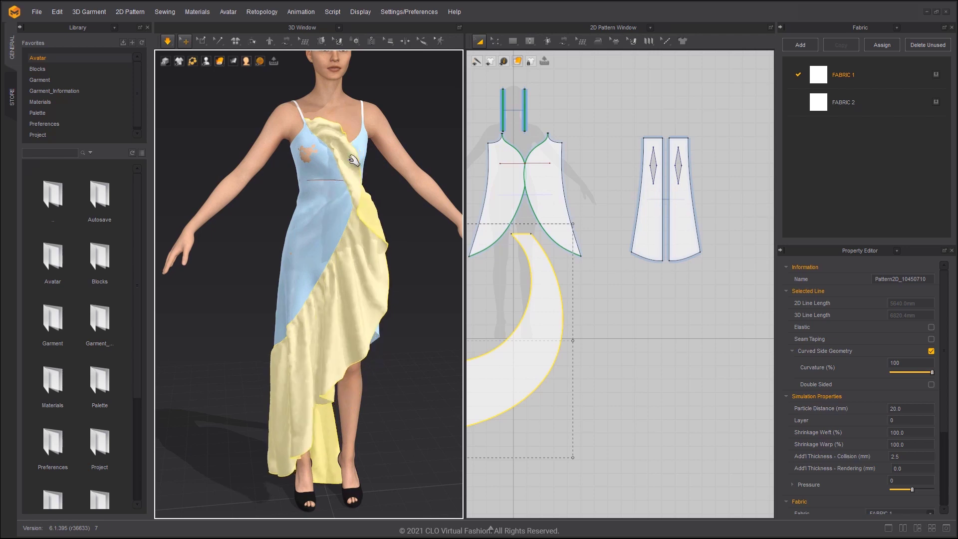
Tug the ruffle fabric into place so it drapes diagonally down the dress front
{"action": "right_click_drag", "start_coordinate": [341, 237], "coordinate": [310, 439]}
{"action": "left_click_drag", "start_coordinate": [310, 439], "coordinate": [367, 439]}
{"action": "right_click_drag", "start_coordinate": [368, 439], "coordinate": [395, 147]}
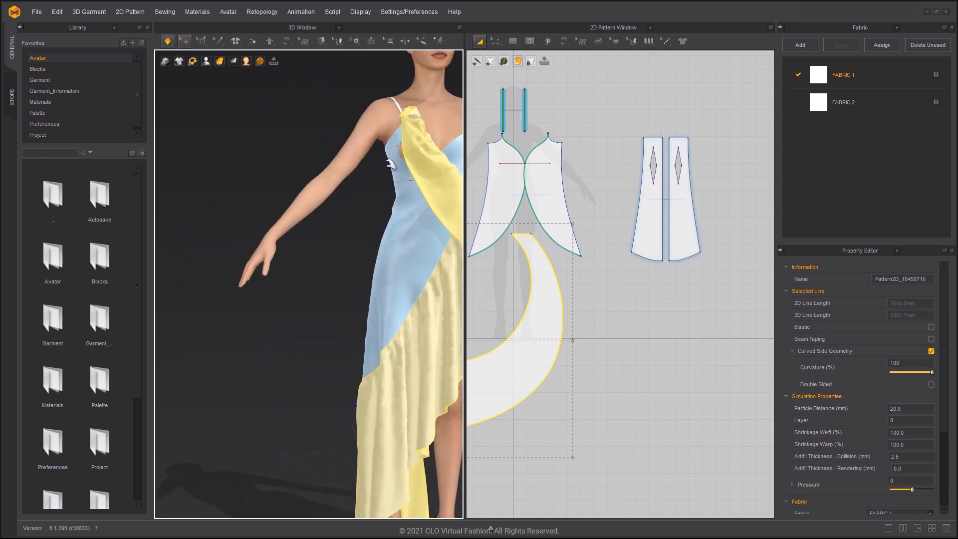
{"action": "mouse_move", "coordinate": [421, 241]}
{"action": "right_mouse_down"}
{"action": "mouse_move", "coordinate": [461, 214]}
{"action": "mouse_move", "coordinate": [300, 192]}
{"action": "mouse_move", "coordinate": [353, 234]}
{"action": "right_mouse_up"}
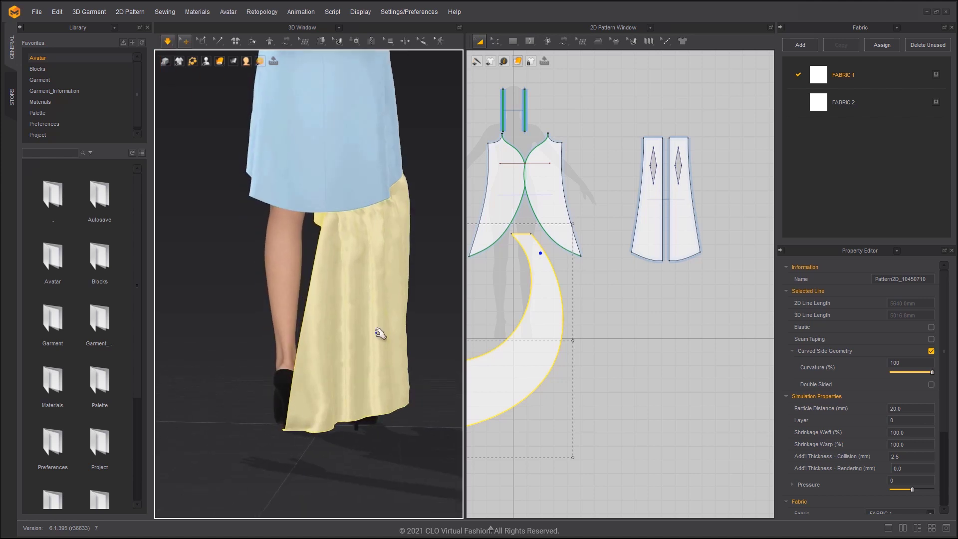
{"action": "right_click_drag", "start_coordinate": [541, 339], "coordinate": [685, 308]}
Move the ruffle's wide left end up and right and raise its top-left corner
{"action": "key", "text": "z"}
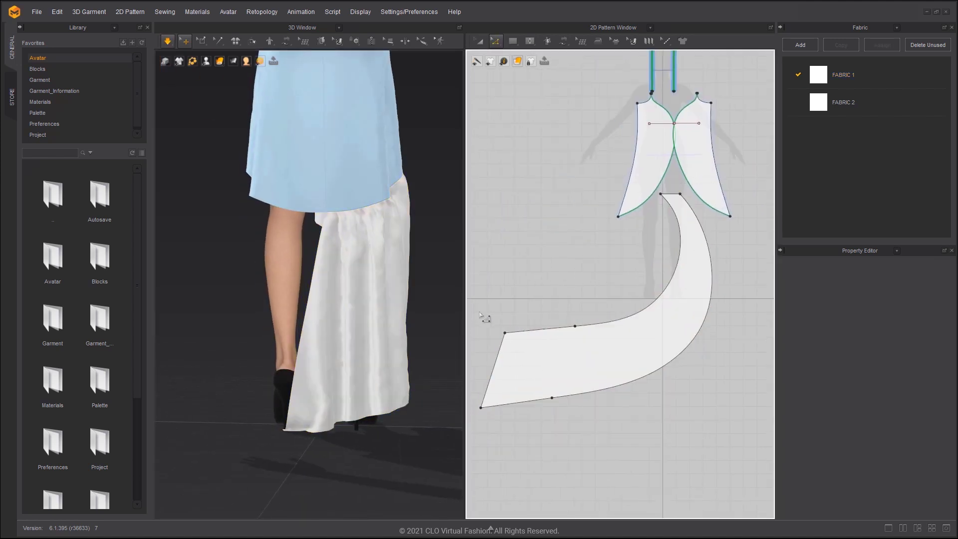
{"action": "left_click_drag", "start_coordinate": [574, 422], "coordinate": [578, 425]}
{"action": "left_click_drag", "start_coordinate": [503, 368], "coordinate": [510, 324]}
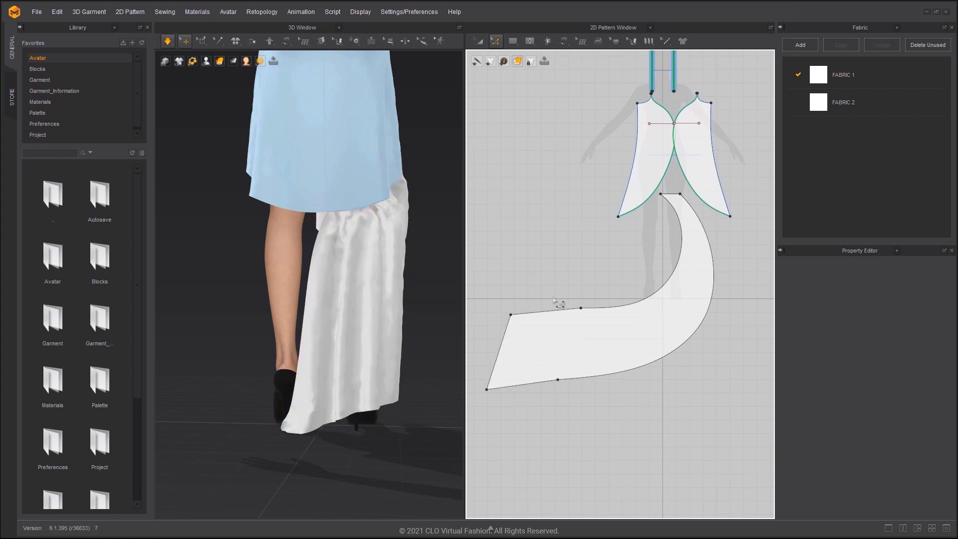
{"action": "key", "text": "x"}
{"action": "key", "text": "z"}
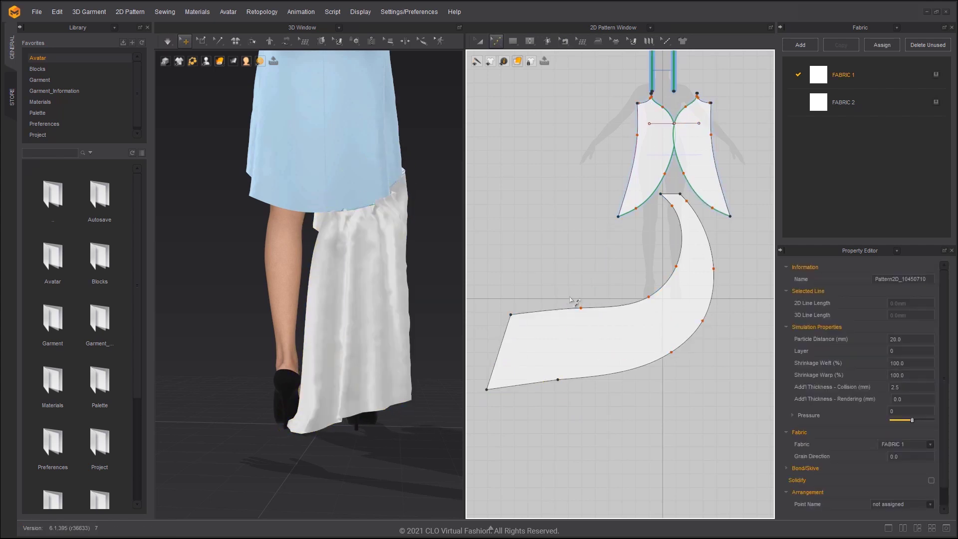
{"action": "left_click_drag", "start_coordinate": [511, 318], "coordinate": [513, 299]}
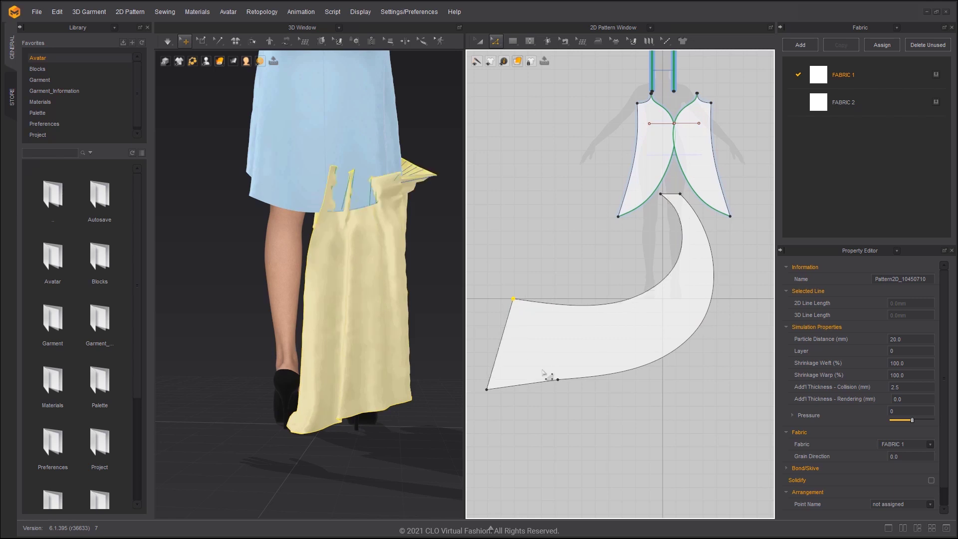
Delete the bottom-edge curve point, raise the bottom-left corner and resimulate the drape
{"action": "key", "text": "Delete"}
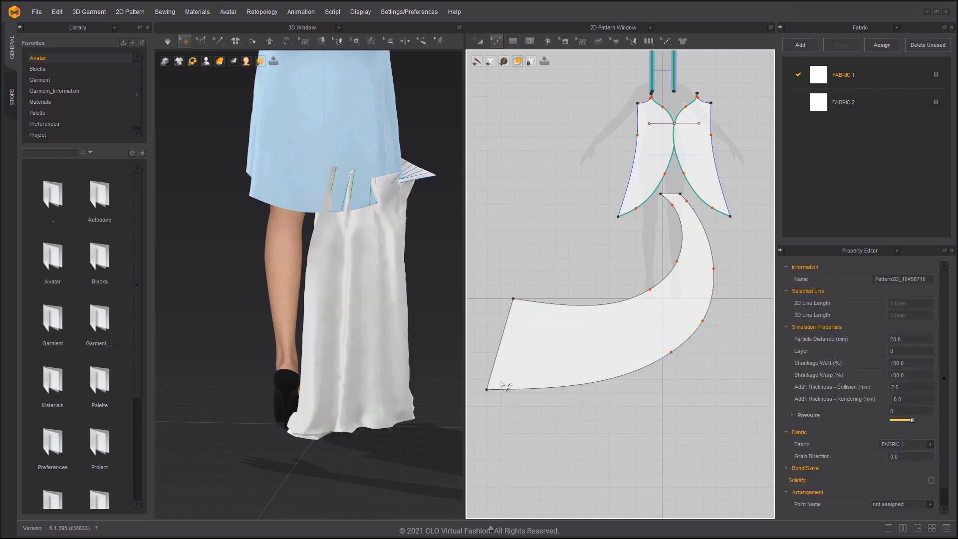
{"action": "left_click_drag", "start_coordinate": [487, 388], "coordinate": [493, 368]}
{"action": "key", "text": "space"}
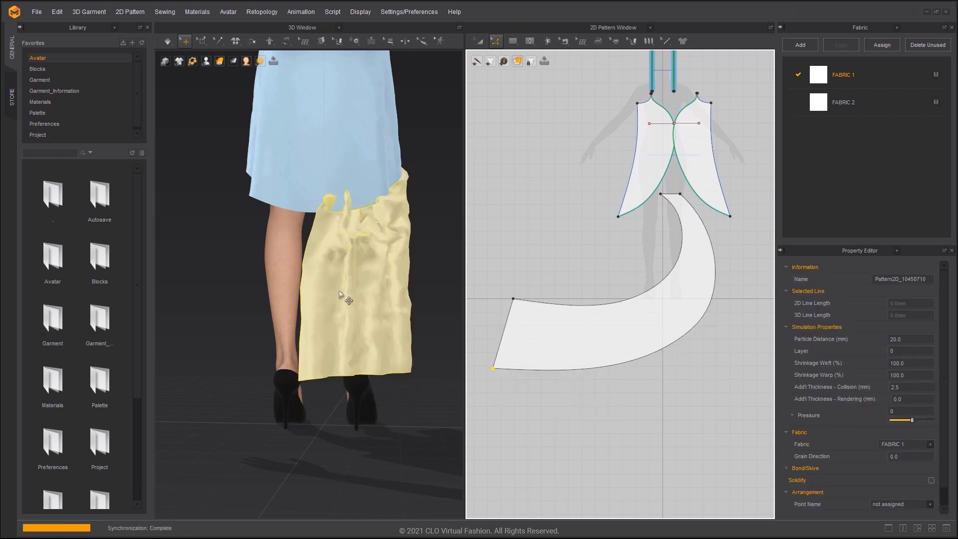
{"action": "left_click", "coordinate": [347, 289]}
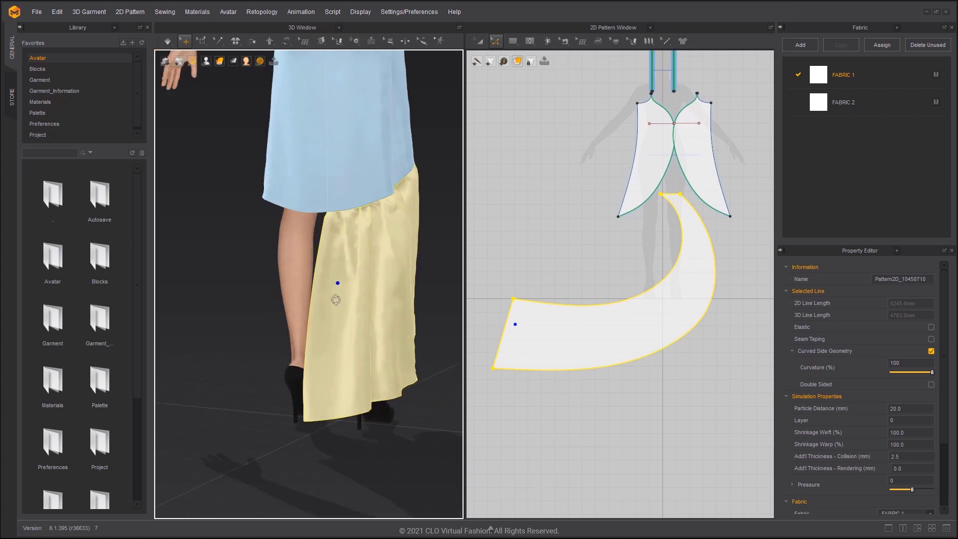
{"action": "right_click_drag", "start_coordinate": [336, 289], "coordinate": [246, 314]}
{"action": "scroll", "coordinate": [374, 352], "scroll_direction": "down", "scroll_amount": 3}
{"action": "scroll", "coordinate": [366, 395], "scroll_direction": "down", "scroll_amount": 3}
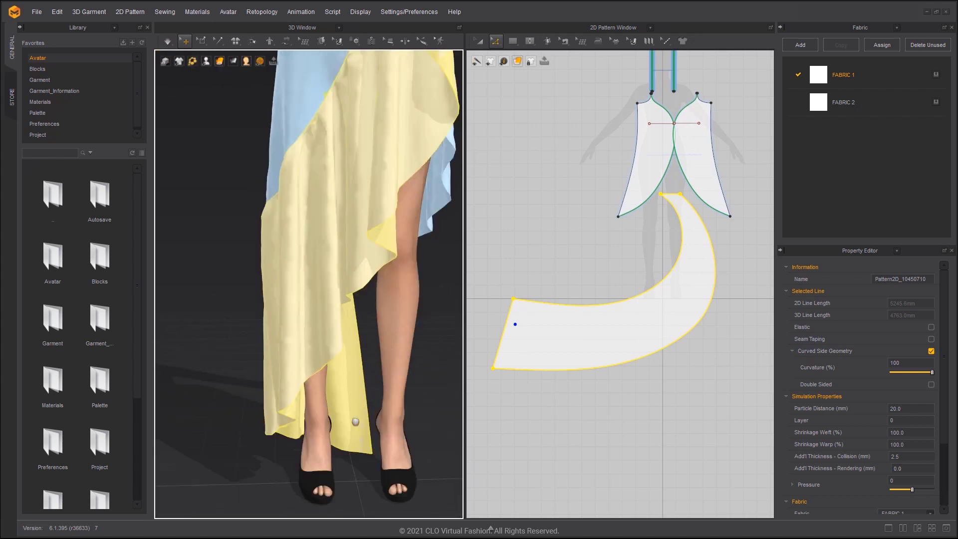
{"action": "scroll", "coordinate": [366, 396], "scroll_direction": "up", "scroll_amount": 3}
Unfreeze the front bodice piece
{"action": "right_click_drag", "start_coordinate": [321, 364], "coordinate": [391, 360]}
{"action": "left_click", "coordinate": [332, 220]}
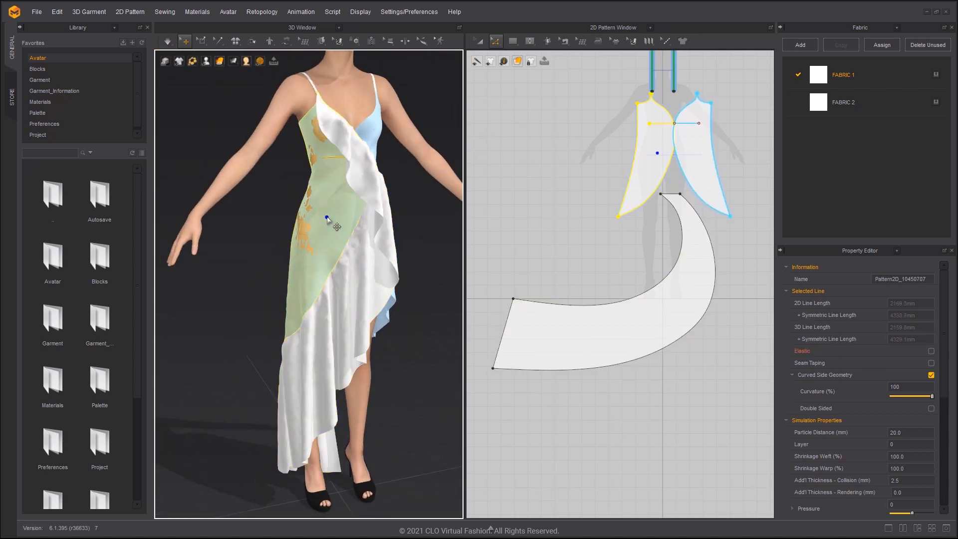
{"action": "right_click", "coordinate": [327, 219]}
{"action": "left_click", "coordinate": [359, 50]}
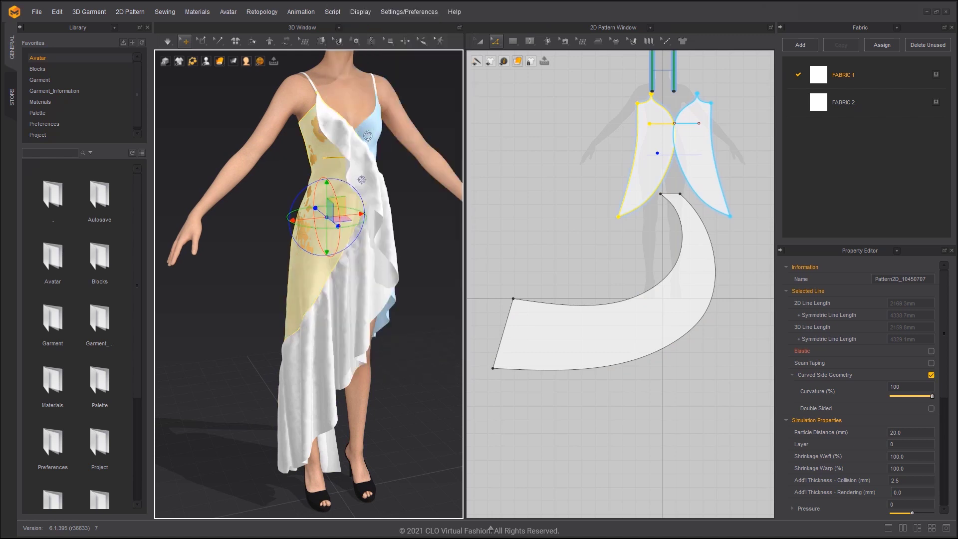
Freeze the shoulder straps, stop the simulation and select the ruffle for copying
{"action": "left_click", "coordinate": [323, 84]}
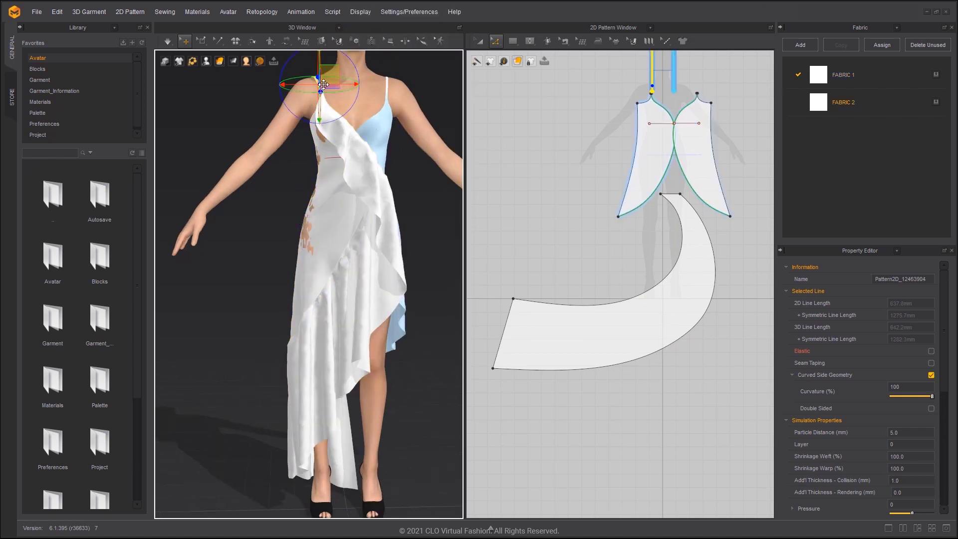
{"action": "right_click", "coordinate": [391, 86]}
{"action": "left_click", "coordinate": [423, 155]}
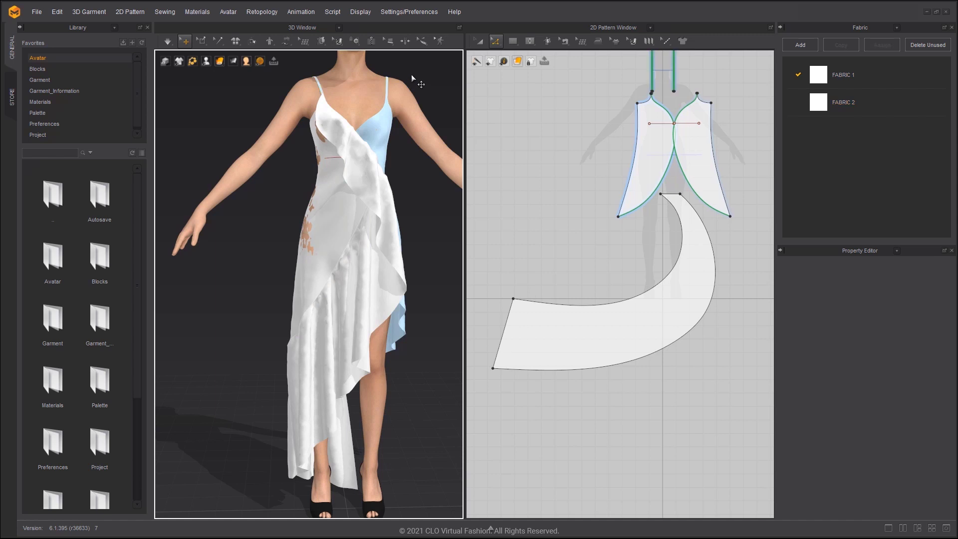
{"action": "key", "text": "space"}
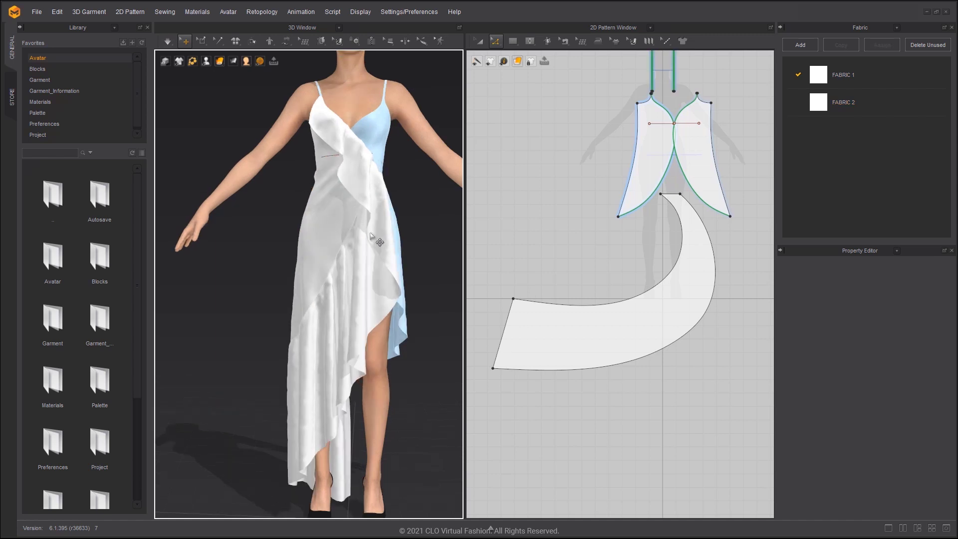
{"action": "left_click", "coordinate": [379, 241]}
{"action": "scroll", "coordinate": [524, 299], "scroll_direction": "down", "scroll_amount": 2}
Paste a mirrored copy of the ruffle beside the other pattern pieces
{"action": "key", "text": "ctrl+c"}
{"action": "key", "text": "ctrl+r"}
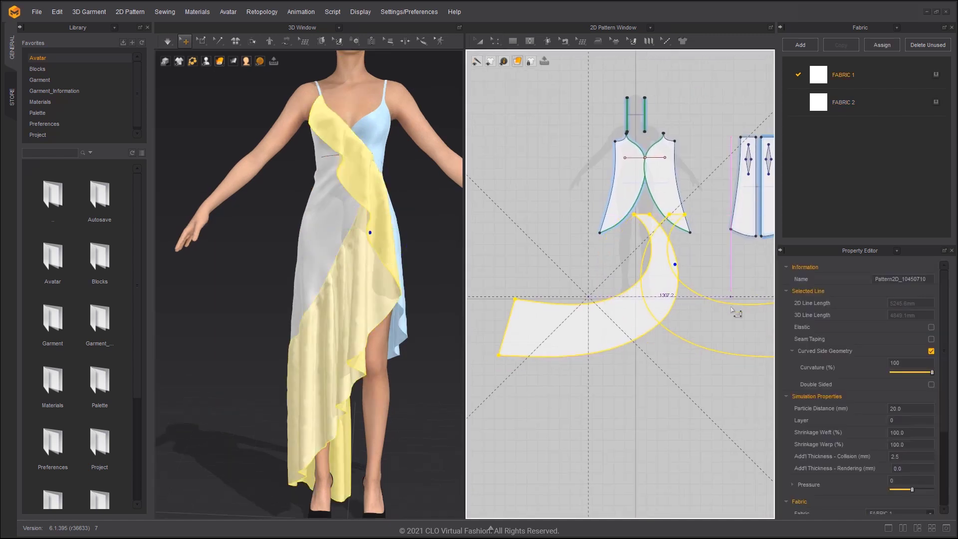
{"action": "left_click", "coordinate": [712, 320]}
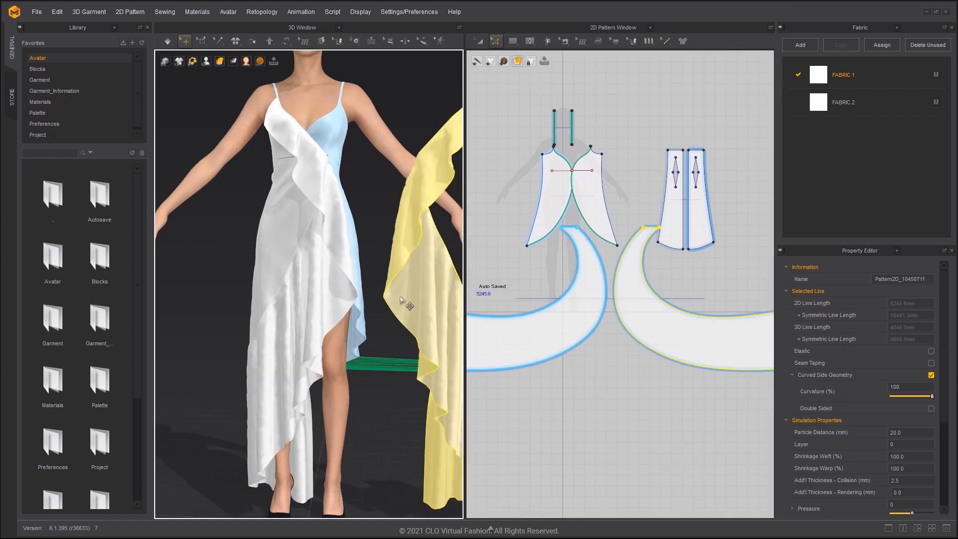
{"action": "scroll", "coordinate": [401, 300], "scroll_direction": "down", "scroll_amount": 2}
{"action": "left_click", "coordinate": [423, 302]}
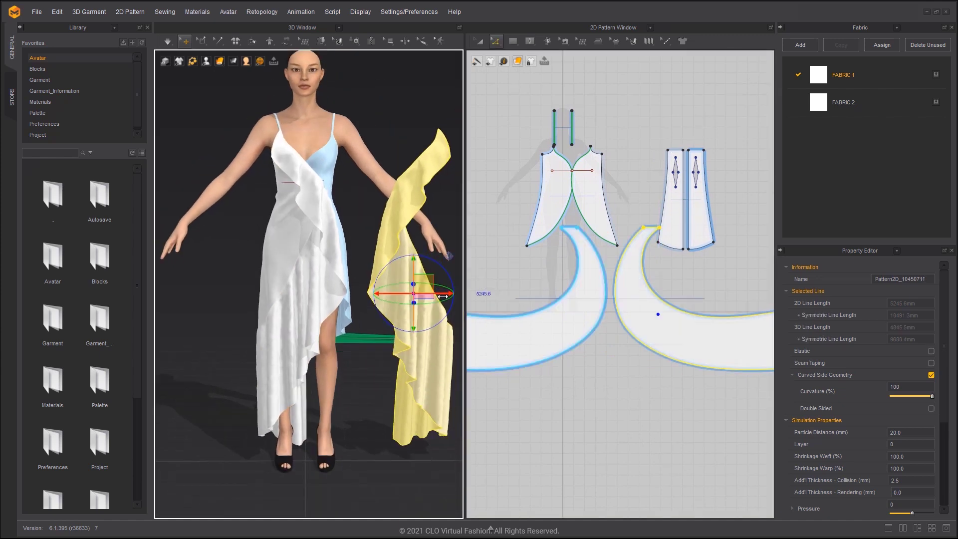
{"action": "scroll", "coordinate": [651, 259], "scroll_direction": "down", "scroll_amount": 2}
Deactivate the already placed pieces and their sewing temporarily
{"action": "left_click", "coordinate": [576, 240]}
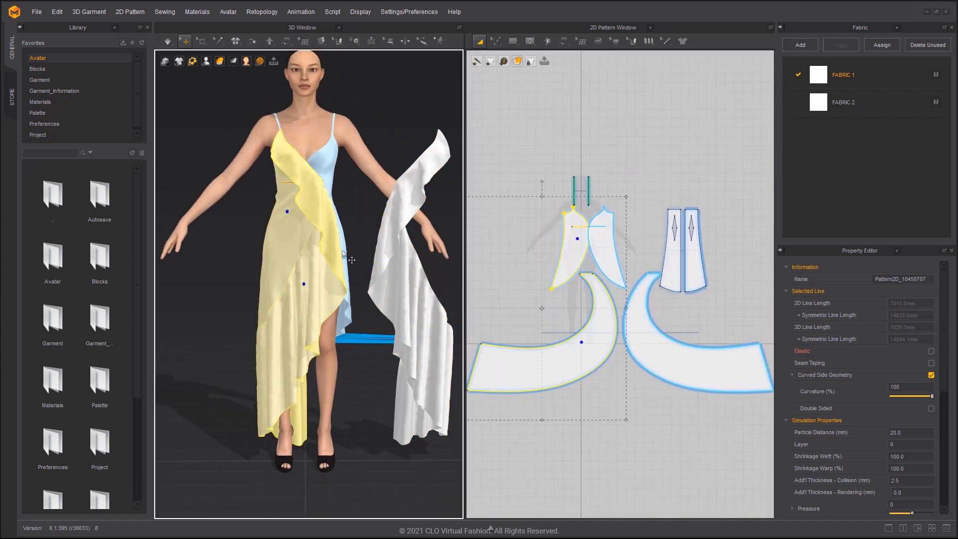
{"action": "mouse_move", "coordinate": [344, 254]}
{"action": "right_mouse_down"}
{"action": "mouse_move", "coordinate": [372, 254]}
{"action": "mouse_move", "coordinate": [308, 241]}
{"action": "right_mouse_up"}
{"action": "left_click", "coordinate": [246, 256], "text": "shift"}
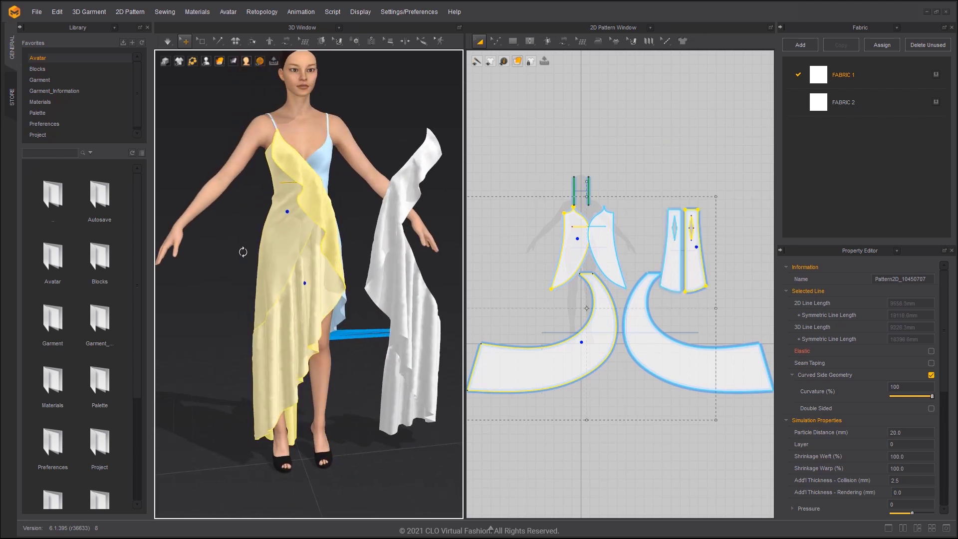
{"action": "right_click", "coordinate": [304, 203]}
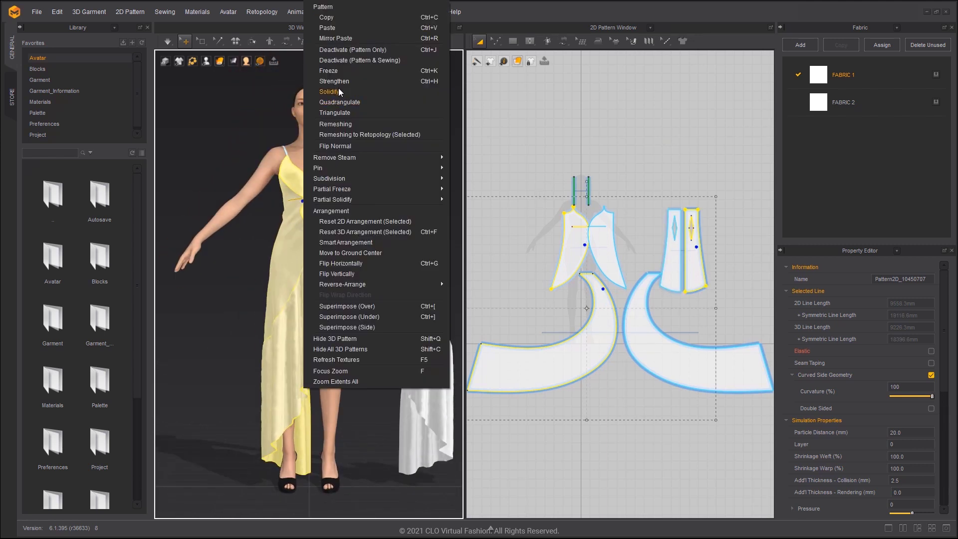
{"action": "left_click", "coordinate": [345, 61]}
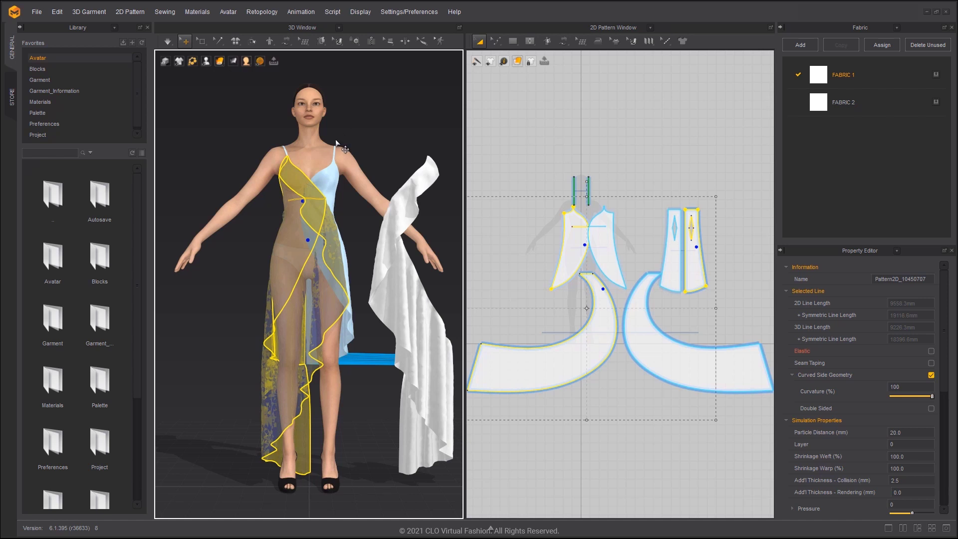
Drag the second ruffle from beside the avatar onto the front of the dress
{"action": "left_click", "coordinate": [396, 255]}
{"action": "left_click_drag", "start_coordinate": [422, 250], "coordinate": [314, 250]}
{"action": "right_click_drag", "start_coordinate": [315, 250], "coordinate": [287, 167]}
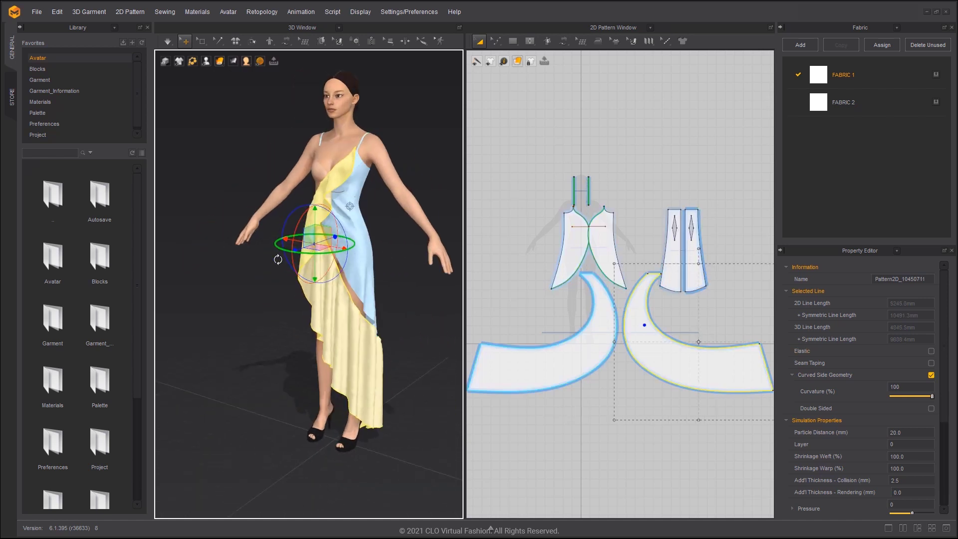
Free-sew the second ruffle's curved edge to the other bodice front edge and simulate its drape
{"action": "left_click", "coordinate": [564, 41]}
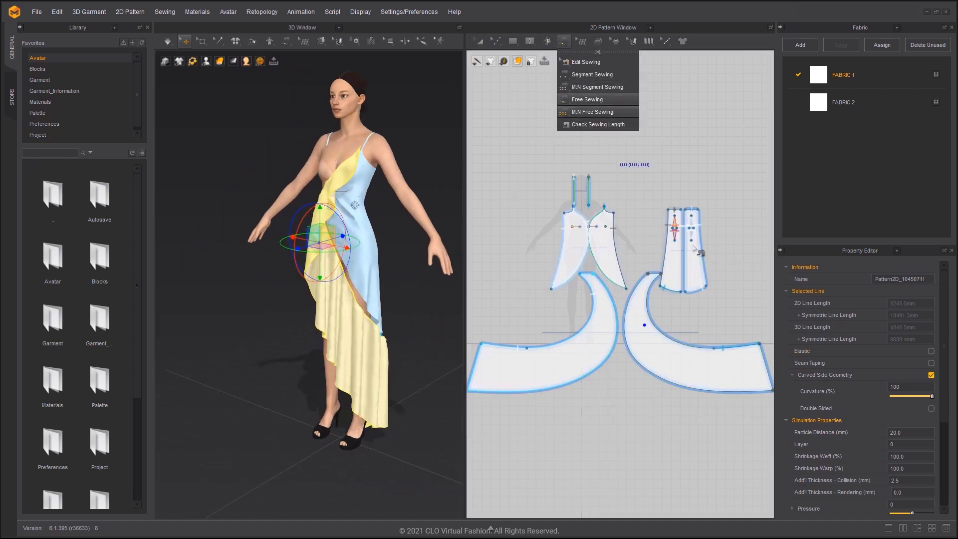
{"action": "left_click", "coordinate": [594, 99]}
{"action": "left_click", "coordinate": [721, 350]}
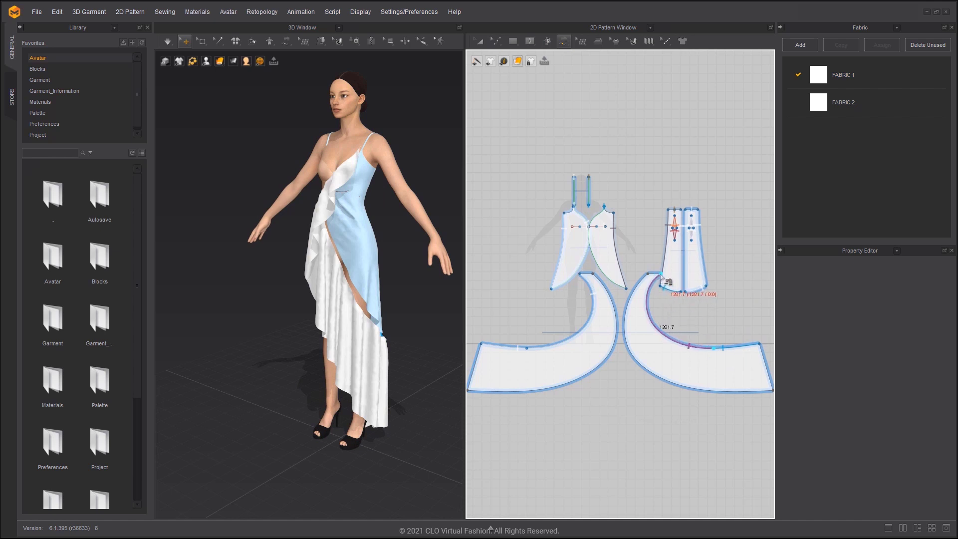
{"action": "left_click", "coordinate": [626, 289]}
{"action": "left_click", "coordinate": [604, 209]}
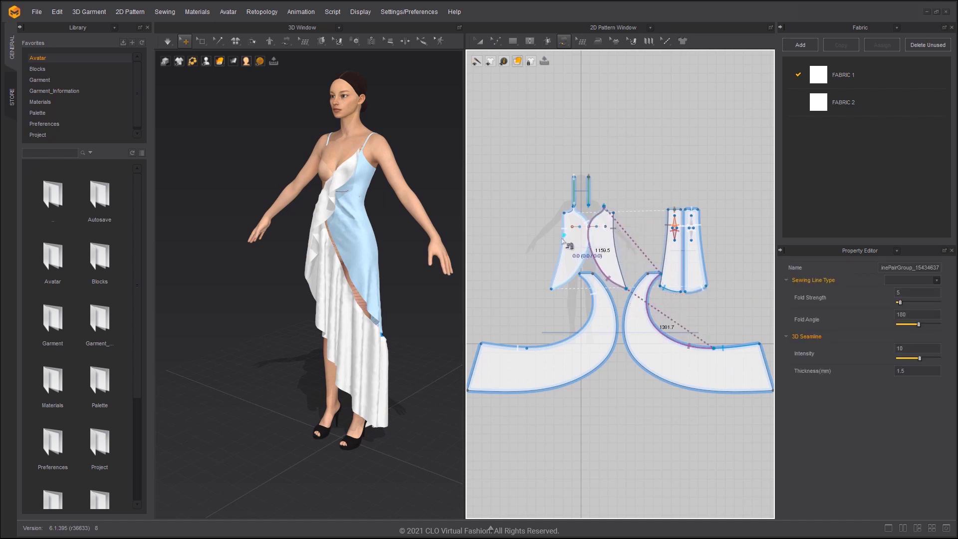
{"action": "key", "text": "space"}
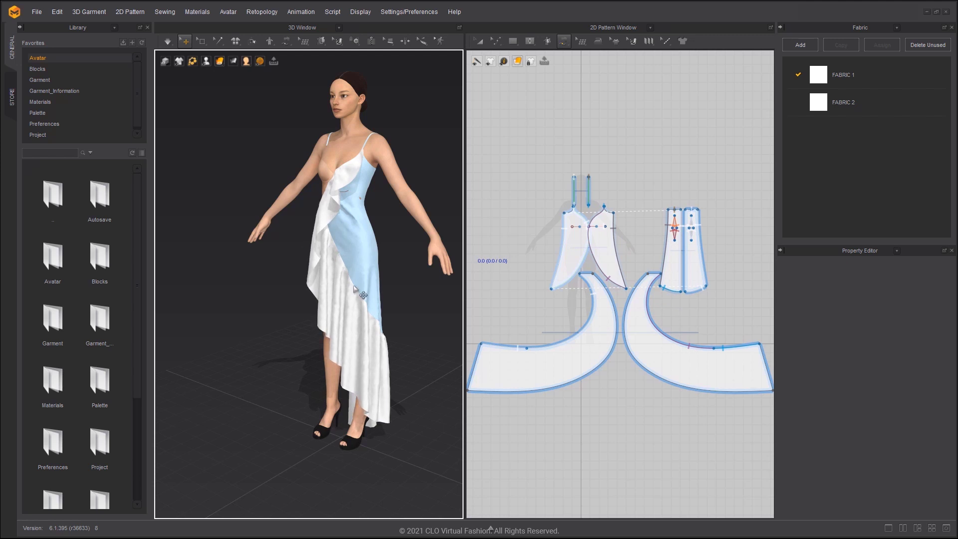
{"action": "key", "text": "2"}
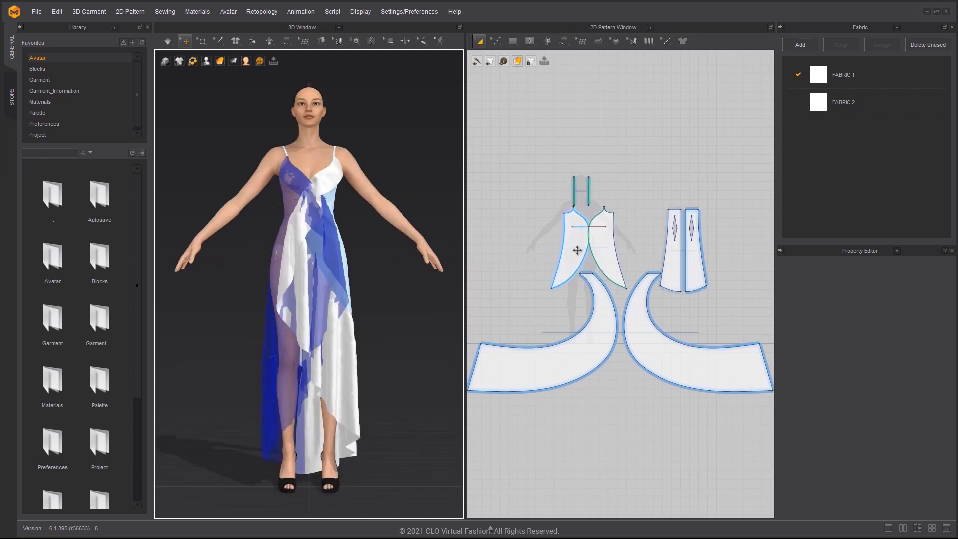
Freeze the left front piece, left ruffle and right front piece in place
{"action": "left_click", "coordinate": [584, 262]}
{"action": "left_click", "coordinate": [603, 304], "text": "shift"}
{"action": "left_click", "coordinate": [684, 254], "text": "shift"}
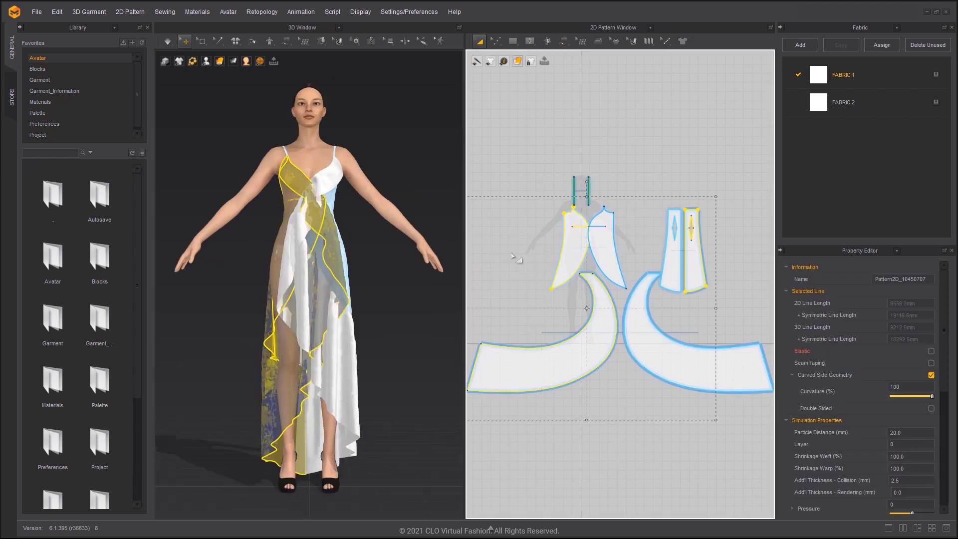
{"action": "right_click", "coordinate": [329, 248]}
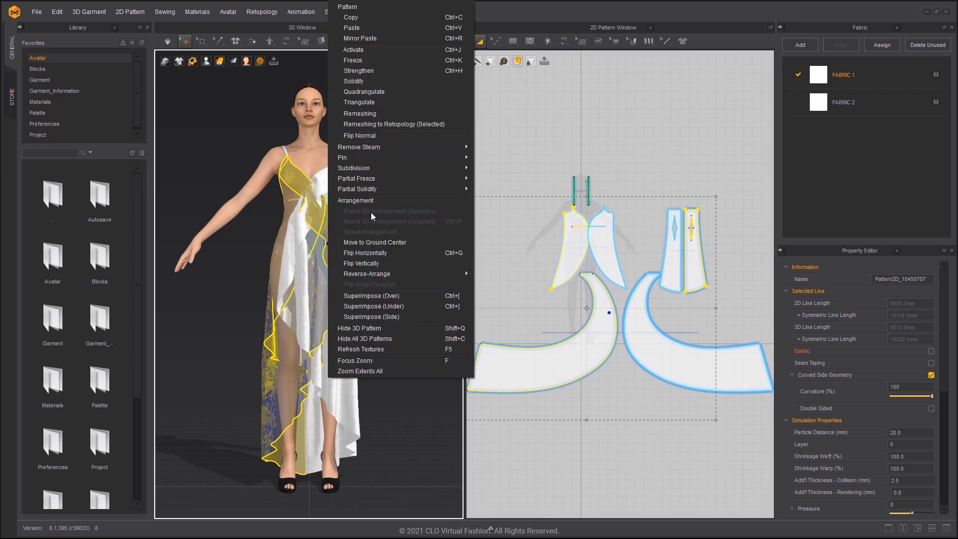
{"action": "left_click", "coordinate": [381, 63]}
Unlink the left front piece and left ruffle from their mirrors and set their Layer to 1
{"action": "left_click", "coordinate": [561, 260]}
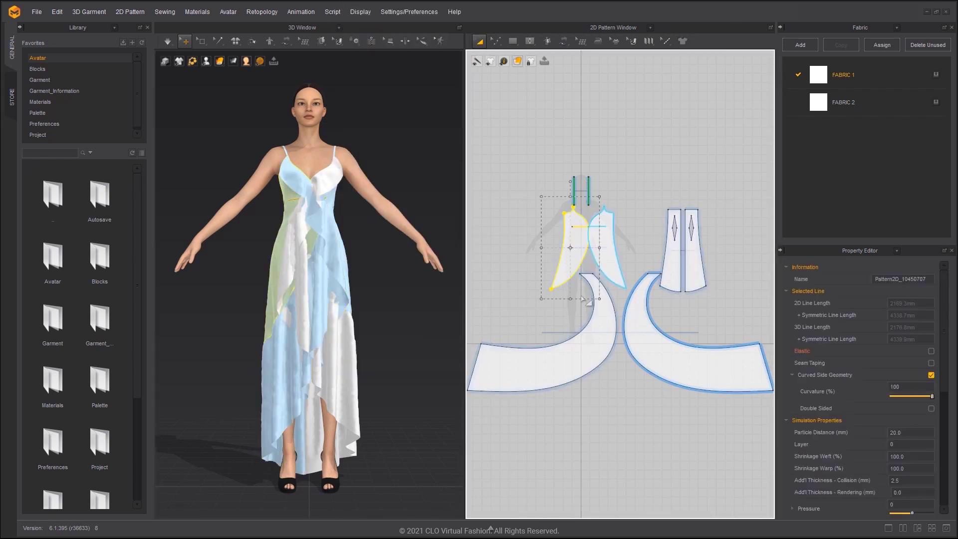
{"action": "left_click", "coordinate": [591, 316], "text": "shift"}
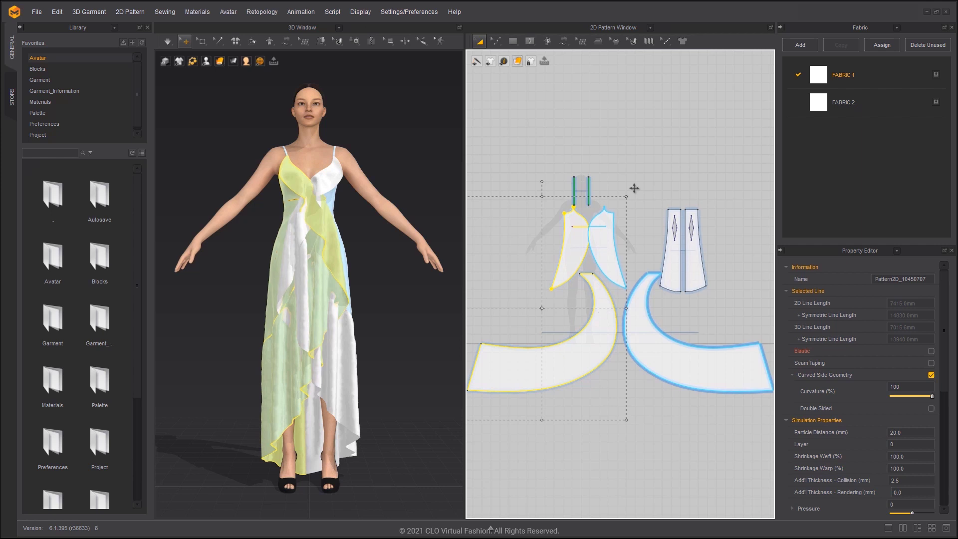
{"action": "right_click", "coordinate": [603, 300]}
{"action": "left_click", "coordinate": [668, 148]}
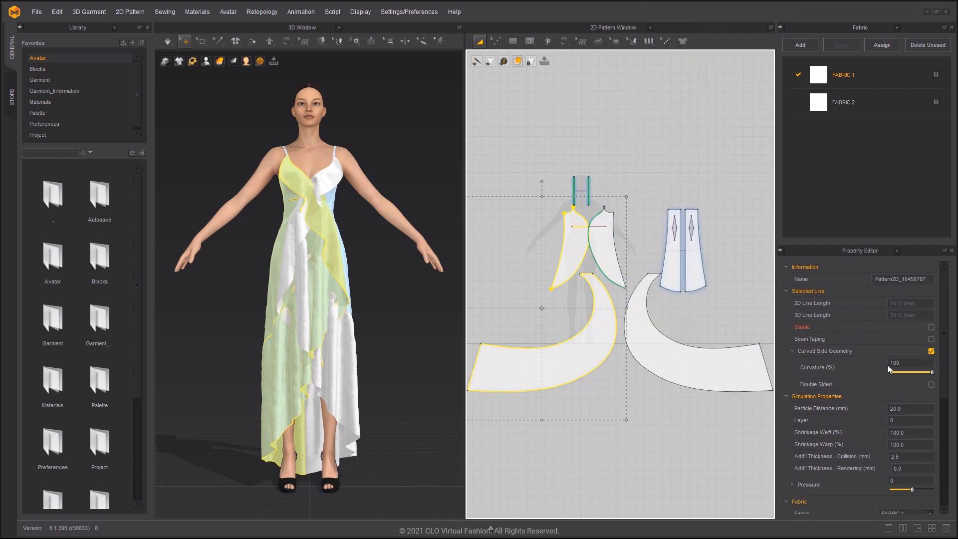
{"action": "left_click", "coordinate": [892, 420]}
{"action": "type", "text": "1"}
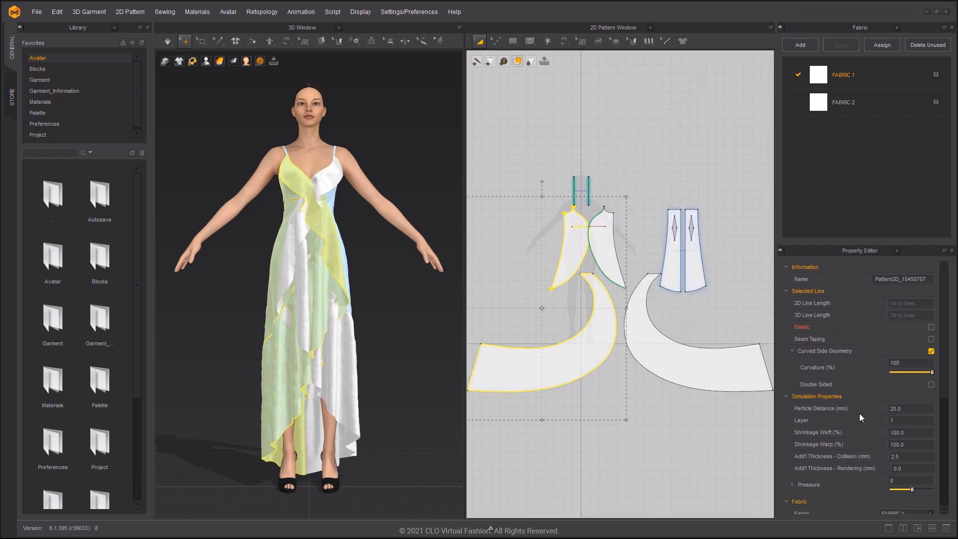
Re-simulate so the ruffles drape over the dress, then select the front piece for unfreezing
{"action": "left_click", "coordinate": [382, 247]}
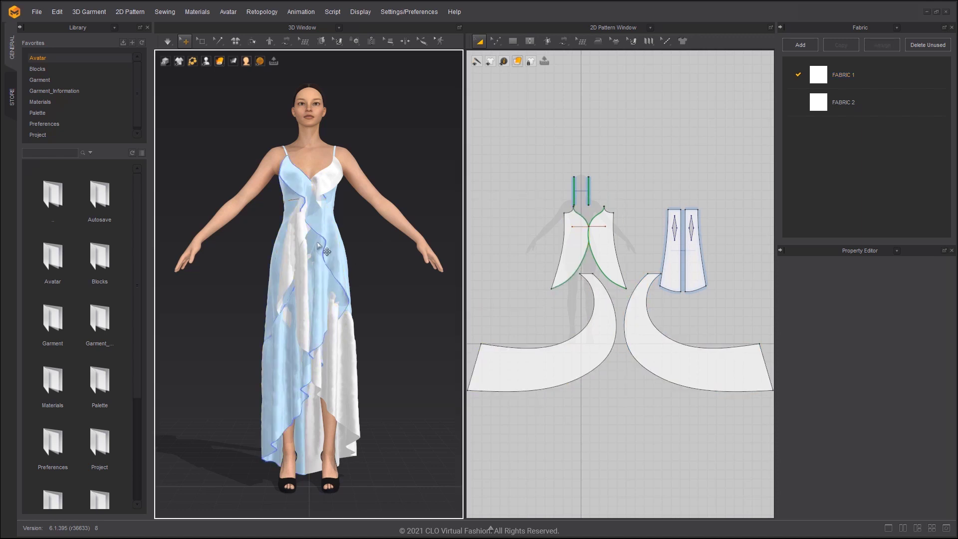
{"action": "key", "text": "space"}
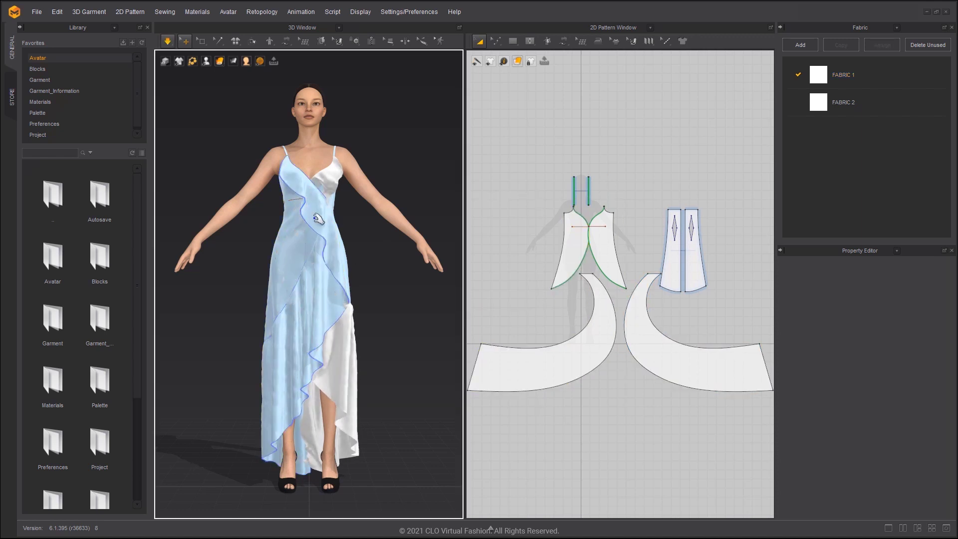
{"action": "left_click", "coordinate": [323, 226]}
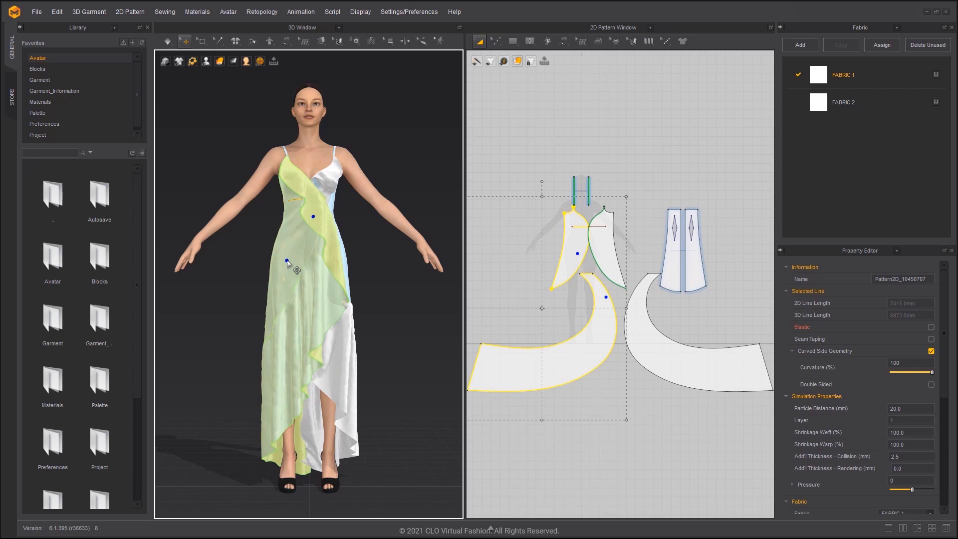
{"action": "right_click", "coordinate": [306, 253]}
Unfreeze the front dress piece and orbit to the back of the dress
{"action": "left_click", "coordinate": [359, 70]}
{"action": "left_click", "coordinate": [373, 123]}
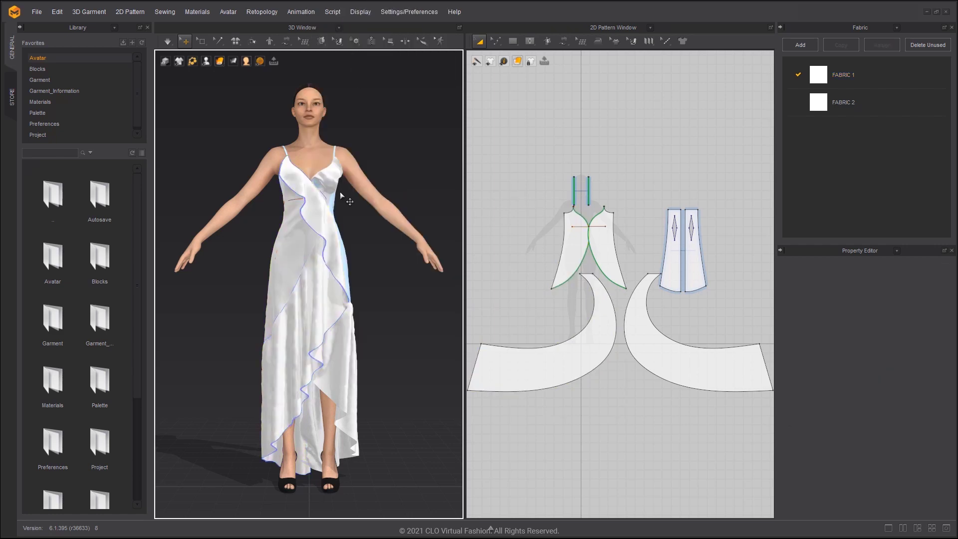
{"action": "left_click", "coordinate": [318, 196]}
{"action": "left_click_drag", "start_coordinate": [225, 203], "coordinate": [480, 212]}
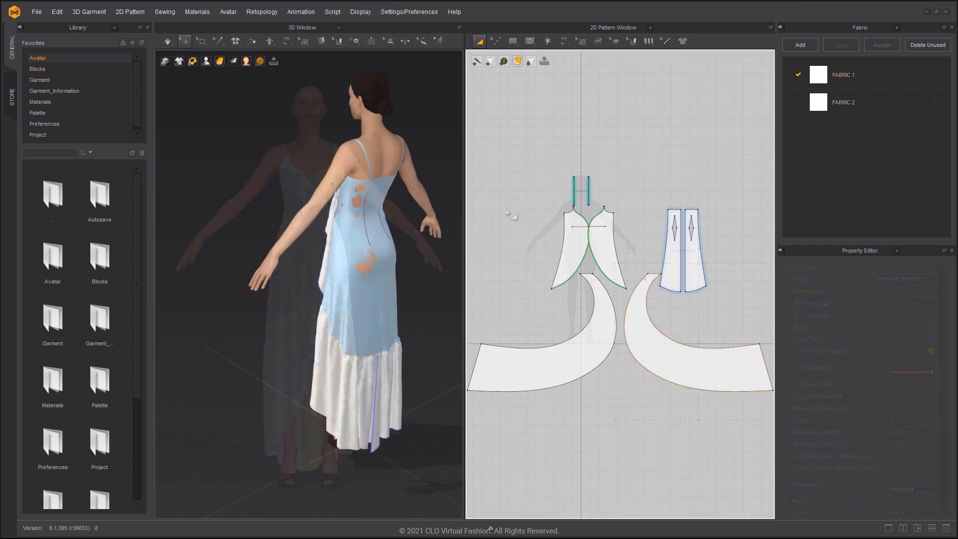
Unfreeze the back dress pieces and orbit round to inspect the ruffles at the neckline
{"action": "left_click", "coordinate": [364, 272]}
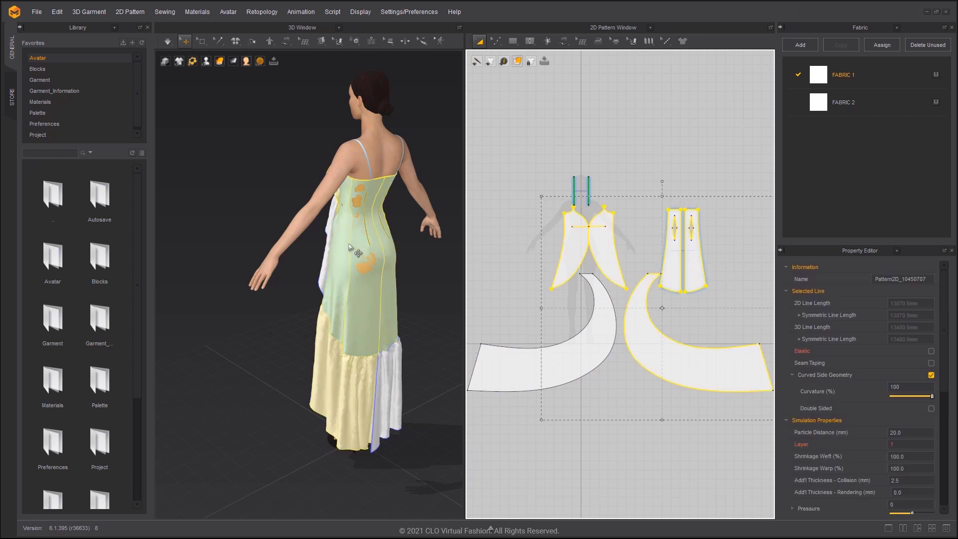
{"action": "right_click", "coordinate": [349, 245]}
{"action": "left_click", "coordinate": [375, 50]}
{"action": "right_click_drag", "start_coordinate": [389, 224], "coordinate": [427, 246]}
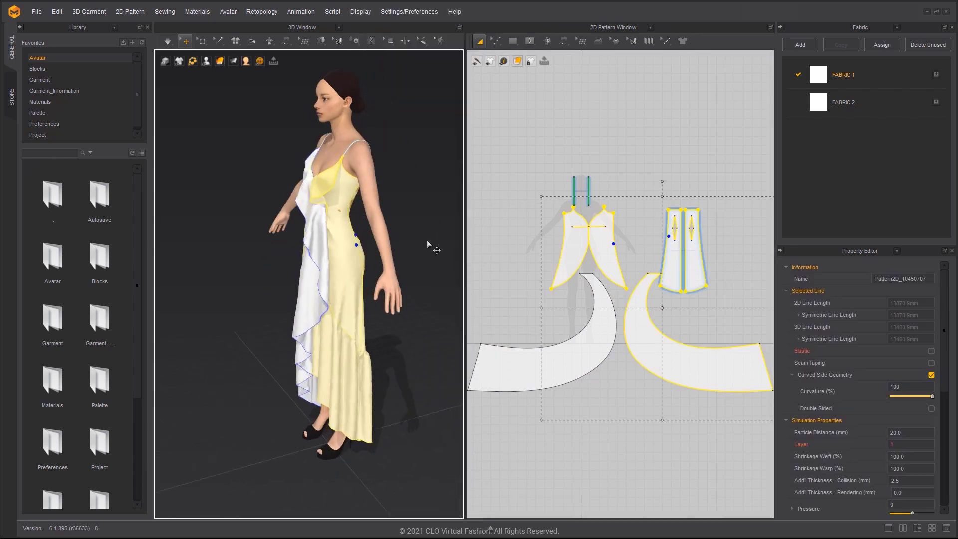
{"action": "scroll", "coordinate": [442, 263], "scroll_direction": "up", "scroll_amount": 4}
{"action": "right_click_drag", "start_coordinate": [447, 277], "coordinate": [380, 234]}
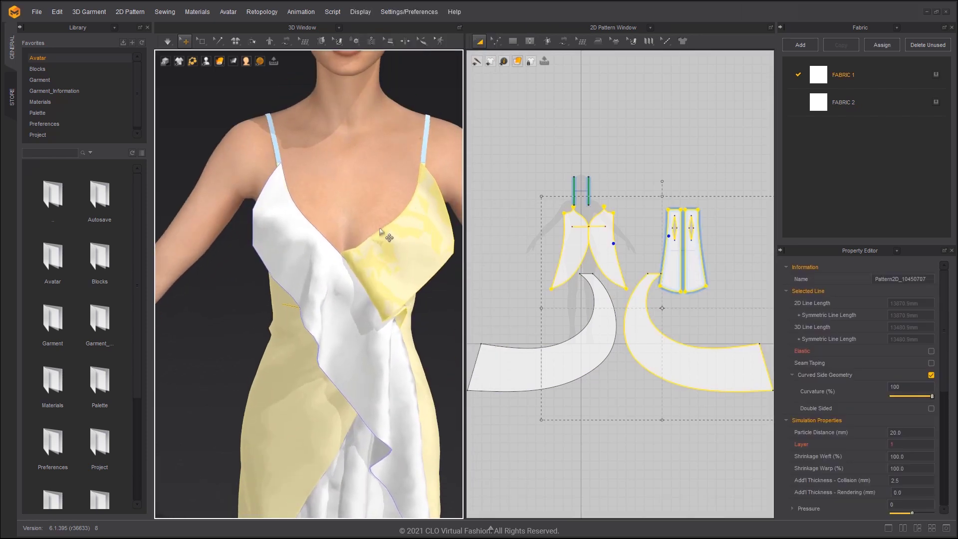
{"action": "scroll", "coordinate": [582, 232], "scroll_direction": "up", "scroll_amount": 5}
Box-pin the ruffle fabric near the neckline and simulate with the pins holding it
{"action": "left_click", "coordinate": [618, 244]}
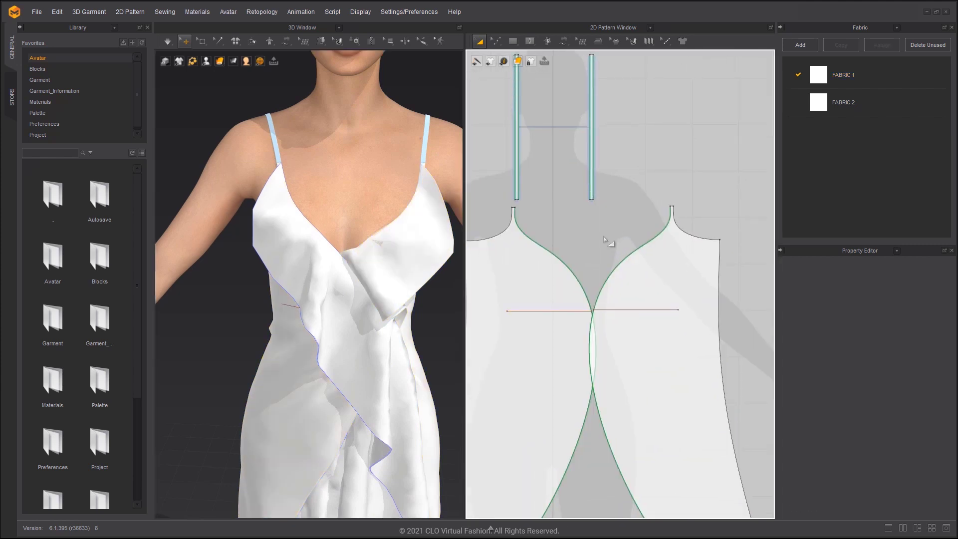
{"action": "left_click", "coordinate": [201, 40]}
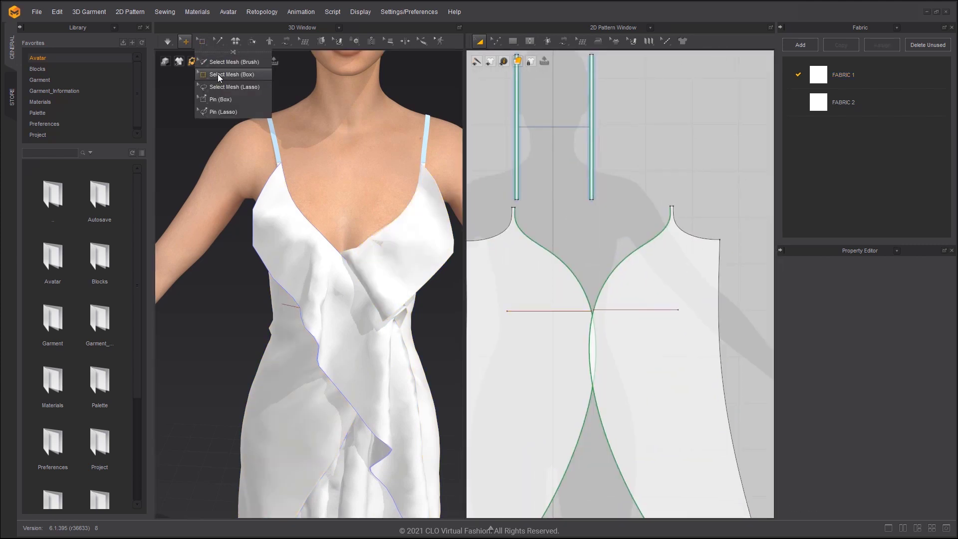
{"action": "left_click", "coordinate": [224, 100]}
{"action": "scroll", "coordinate": [517, 221], "scroll_direction": "up", "scroll_amount": 3}
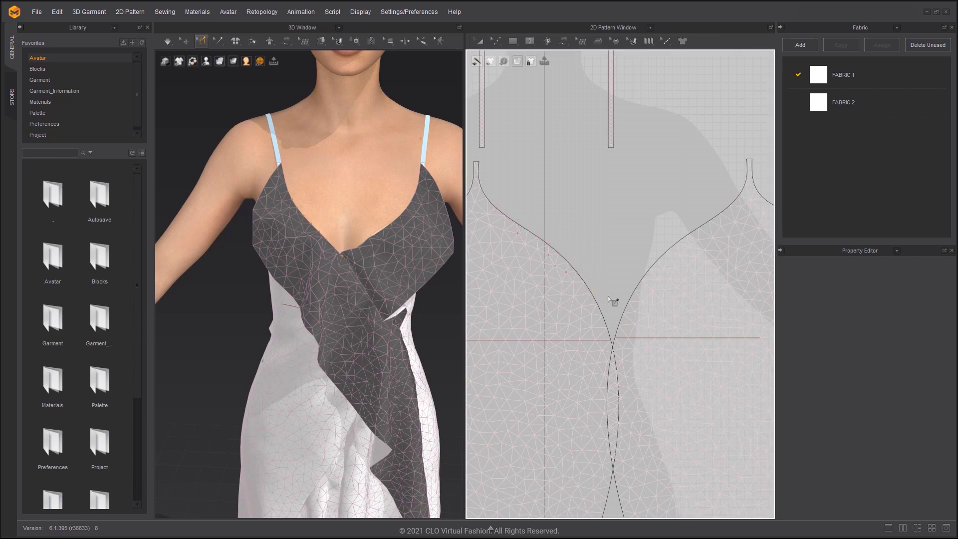
{"action": "left_click_drag", "start_coordinate": [655, 220], "coordinate": [691, 254]}
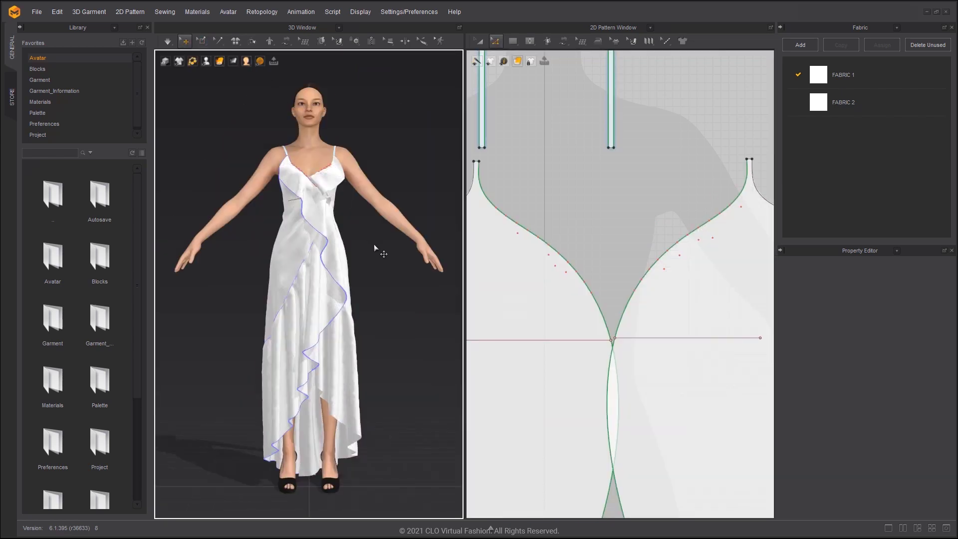
{"action": "key", "text": "space"}
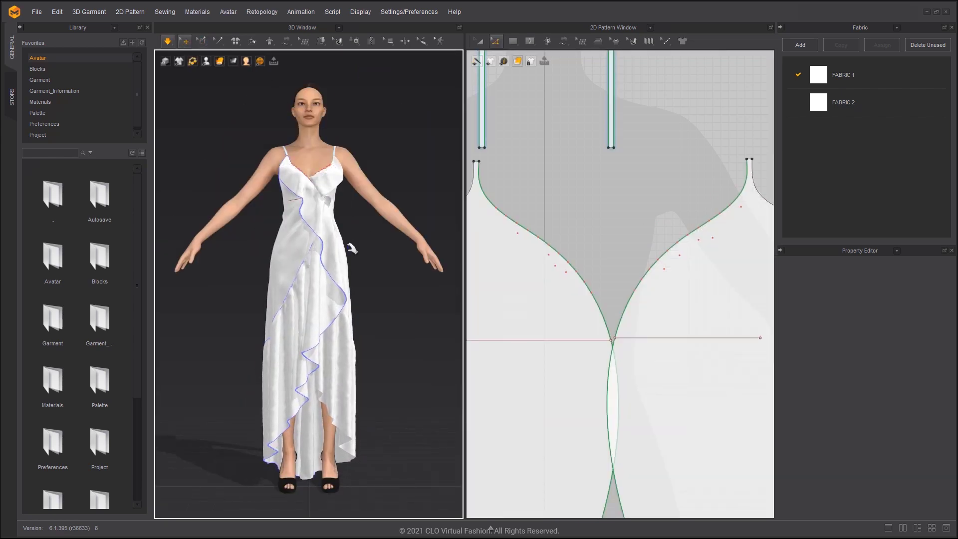
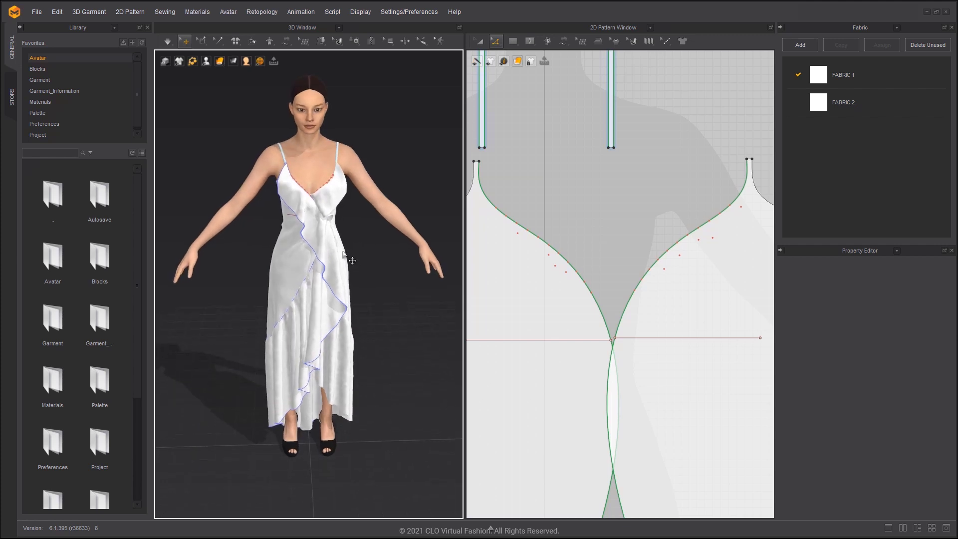
Apply the pattern command to the dress, adjust its Layer value and start simulation so it drapes
{"action": "mouse_move", "coordinate": [349, 240]}
{"action": "right_mouse_down"}
{"action": "mouse_move", "coordinate": [256, 224]}
{"action": "mouse_move", "coordinate": [292, 196]}
{"action": "right_mouse_up"}
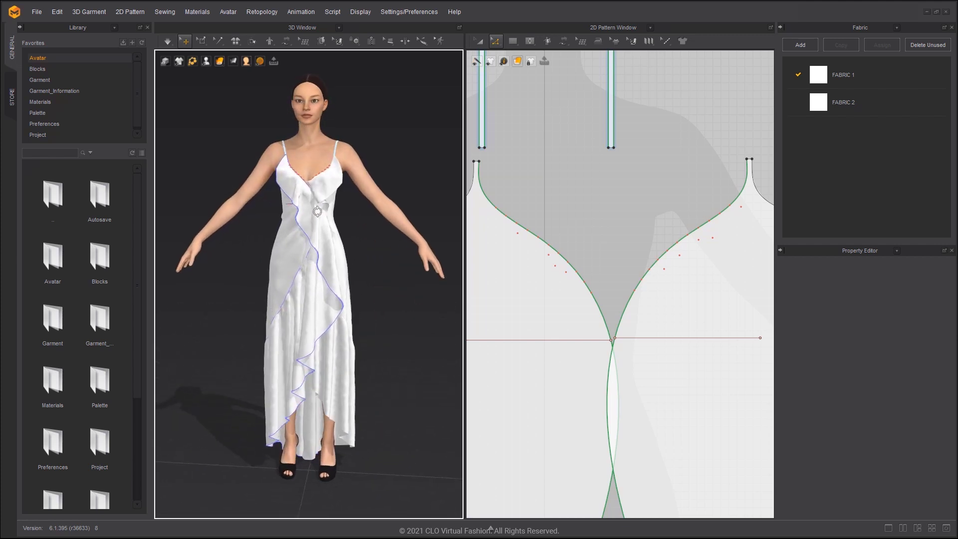
{"action": "scroll", "coordinate": [292, 196], "scroll_direction": "up", "scroll_amount": 2}
{"action": "left_click", "coordinate": [340, 158]}
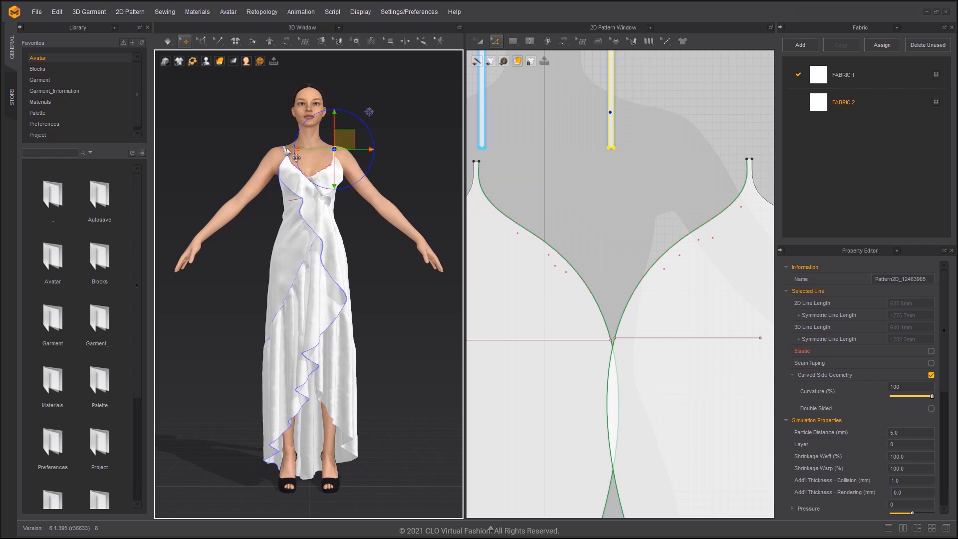
{"action": "right_click", "coordinate": [284, 146]}
{"action": "left_click", "coordinate": [307, 186]}
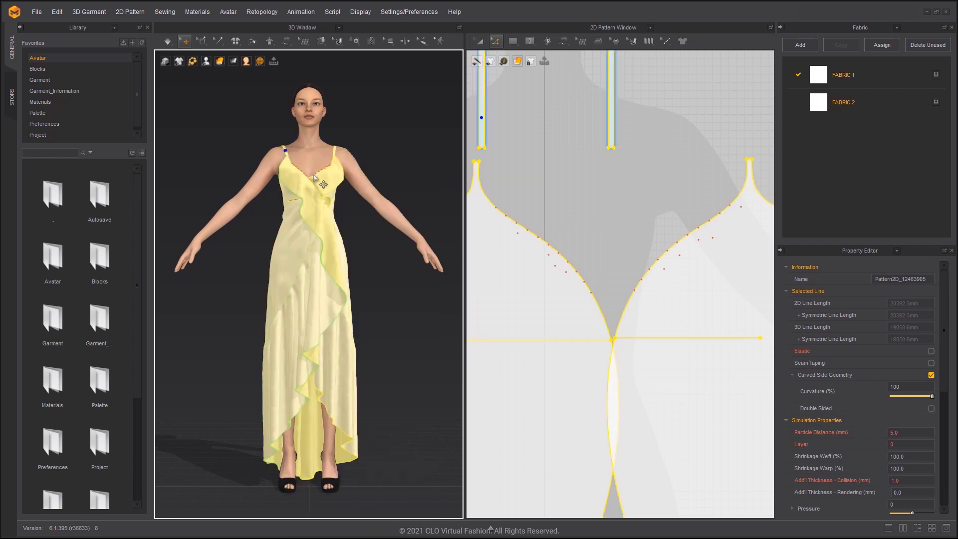
{"action": "left_click", "coordinate": [891, 444]}
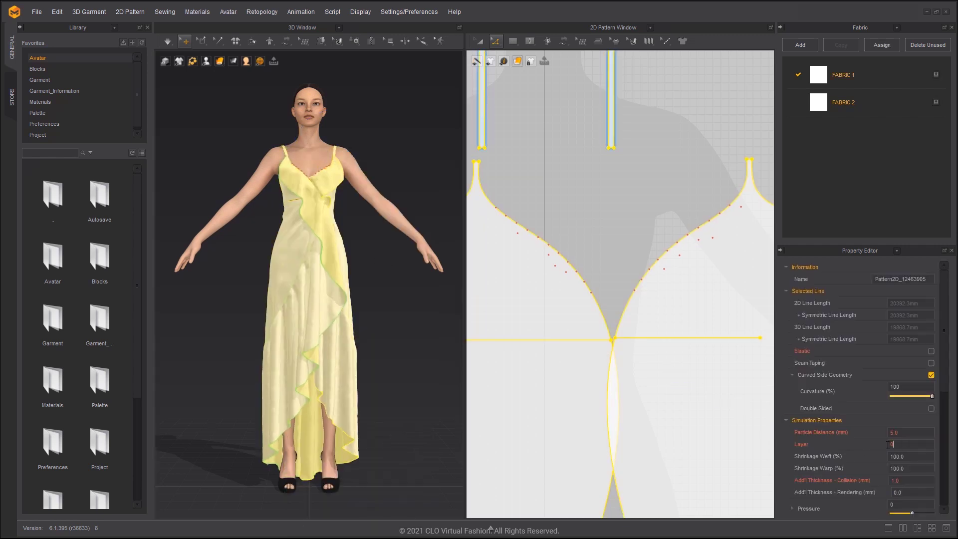
{"action": "left_click", "coordinate": [393, 271]}
{"action": "key", "text": "space"}
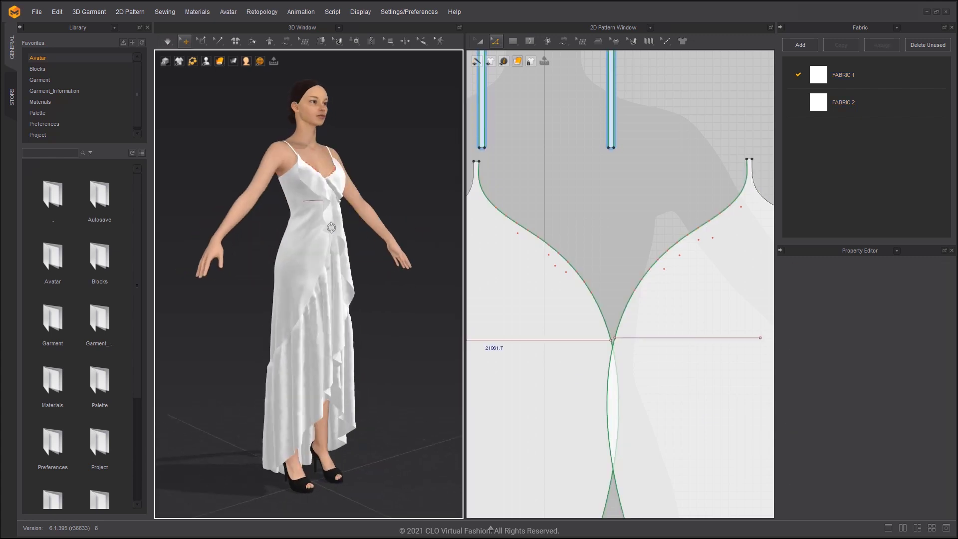
{"action": "scroll", "coordinate": [586, 387], "scroll_direction": "down", "scroll_amount": 3}
{"action": "scroll", "coordinate": [562, 351], "scroll_direction": "down", "scroll_amount": 3}
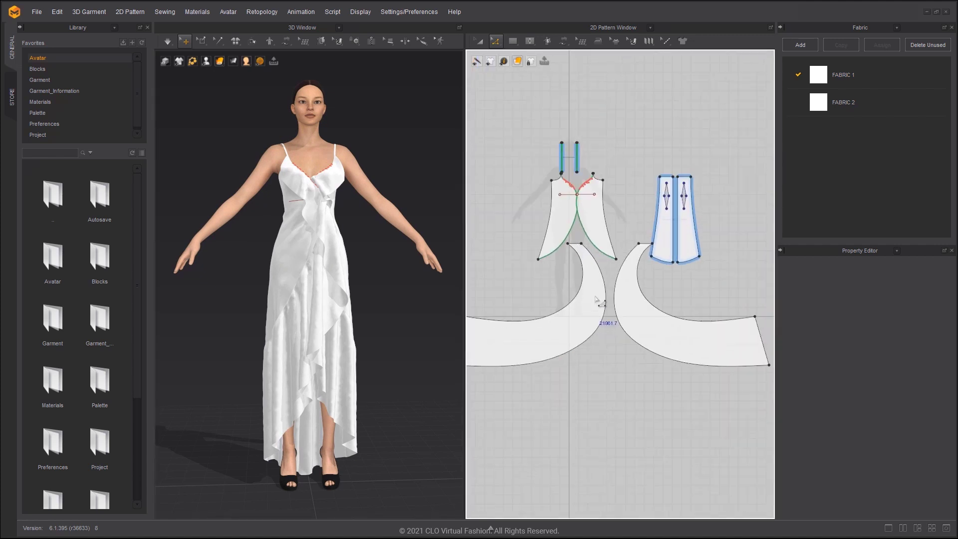
{"action": "scroll", "coordinate": [533, 320], "scroll_direction": "down", "scroll_amount": 1}
Segment-sew the outer ends of the two curved lower skirt pieces and re-drape the dress
{"action": "key", "text": "n"}
{"action": "left_click", "coordinate": [494, 329]}
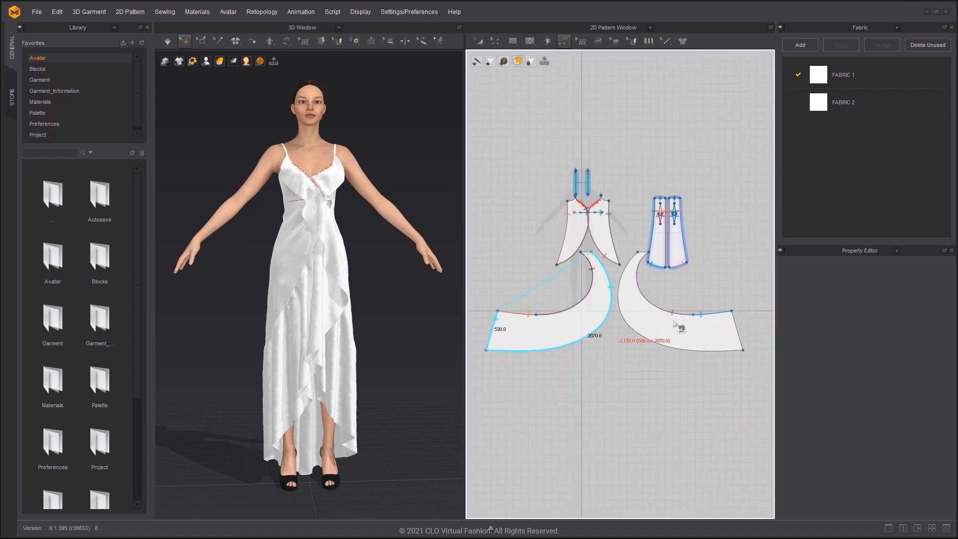
{"action": "left_click", "coordinate": [739, 329]}
{"action": "key", "text": "space"}
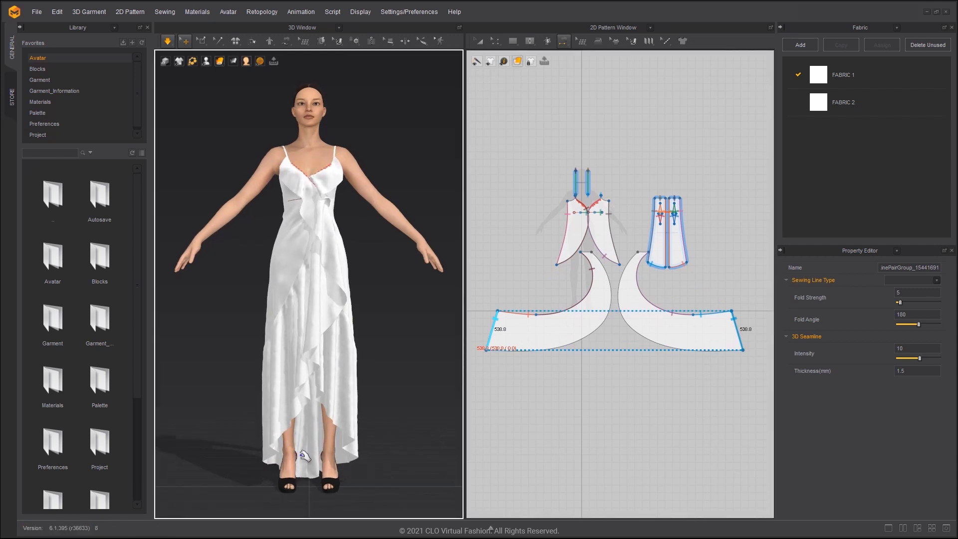
{"action": "key", "text": "a"}
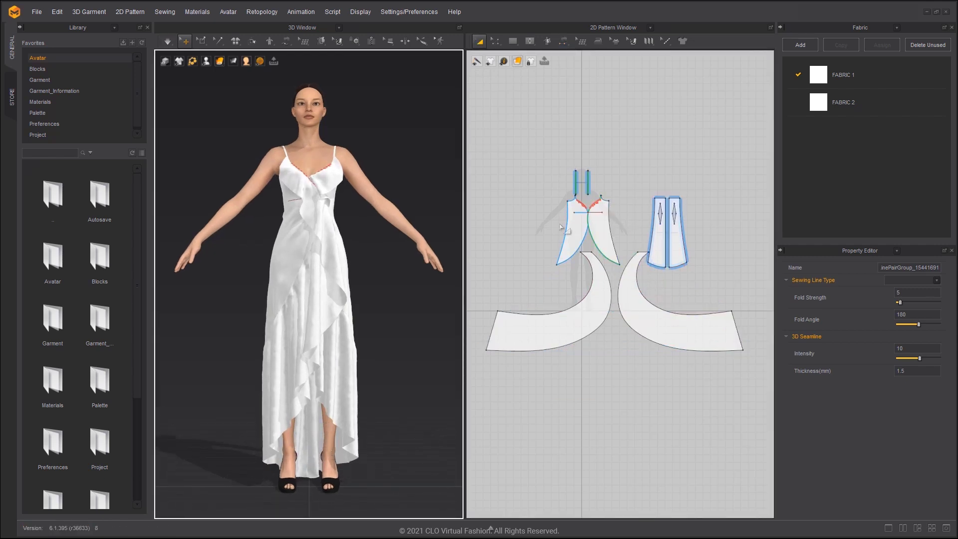
Draw a 580-wide, 0-height rectangle strip above the dress pieces for the waistband
{"action": "left_click", "coordinate": [513, 41]}
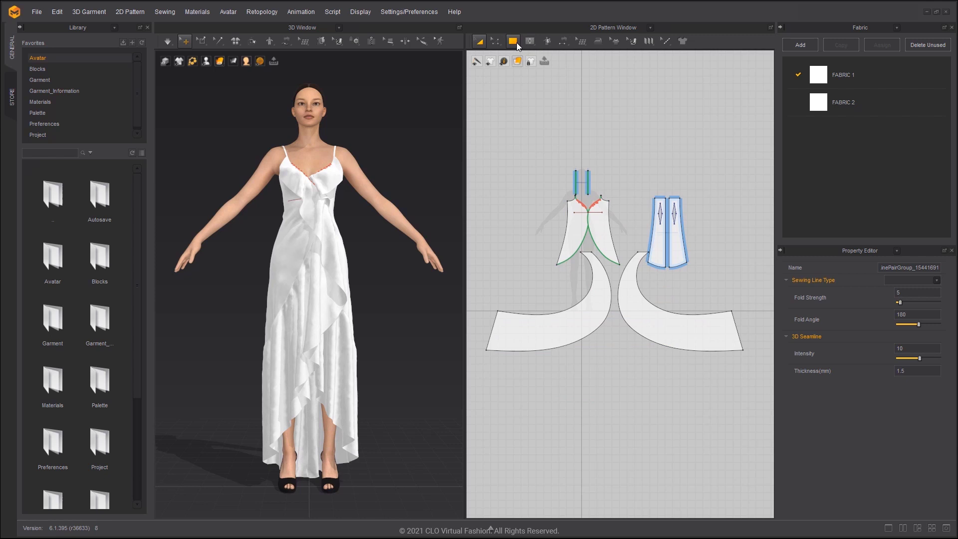
{"action": "left_click", "coordinate": [616, 144]}
{"action": "type", "text": "580"}
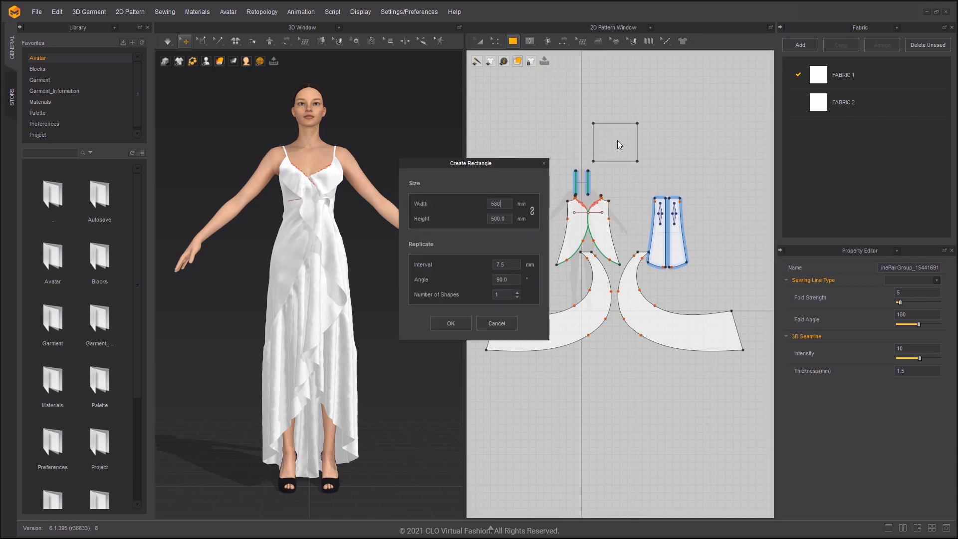
{"action": "key", "text": "Tab"}
{"action": "type", "text": "0"}
{"action": "key", "text": "Return"}
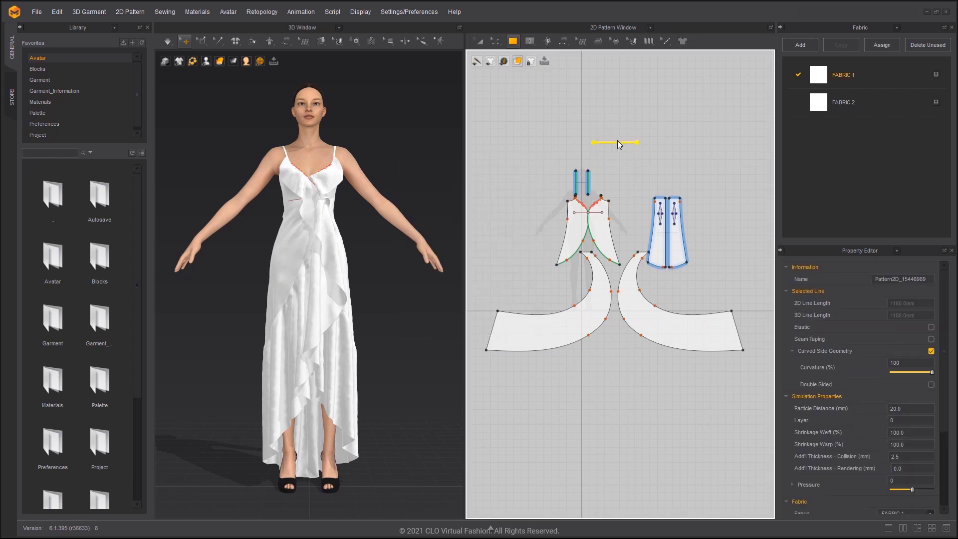
Box-select all the dress pattern pieces in the 2D layout
{"action": "right_click_drag", "start_coordinate": [356, 203], "coordinate": [329, 242]}
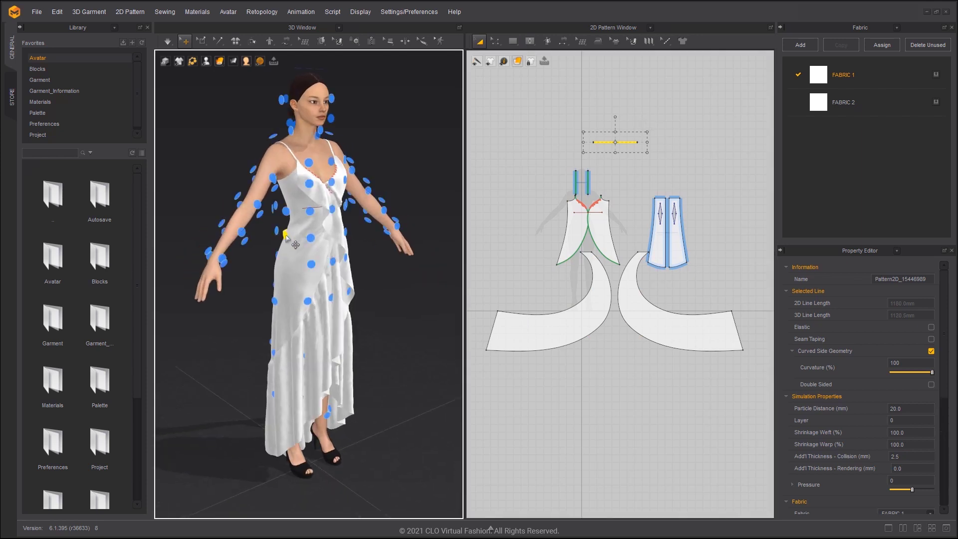
{"action": "left_click_drag", "start_coordinate": [485, 162], "coordinate": [617, 304]}
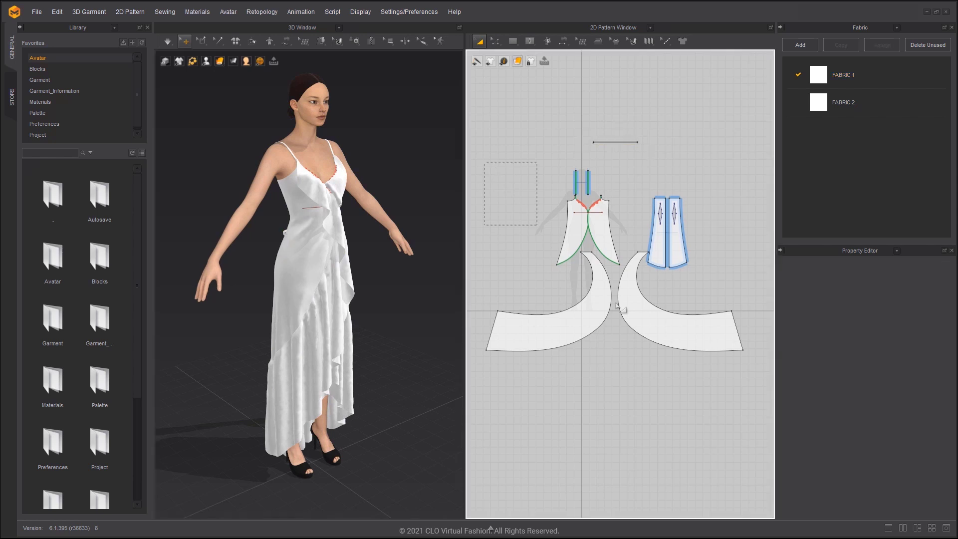
{"action": "left_click_drag", "start_coordinate": [766, 409], "coordinate": [765, 407]}
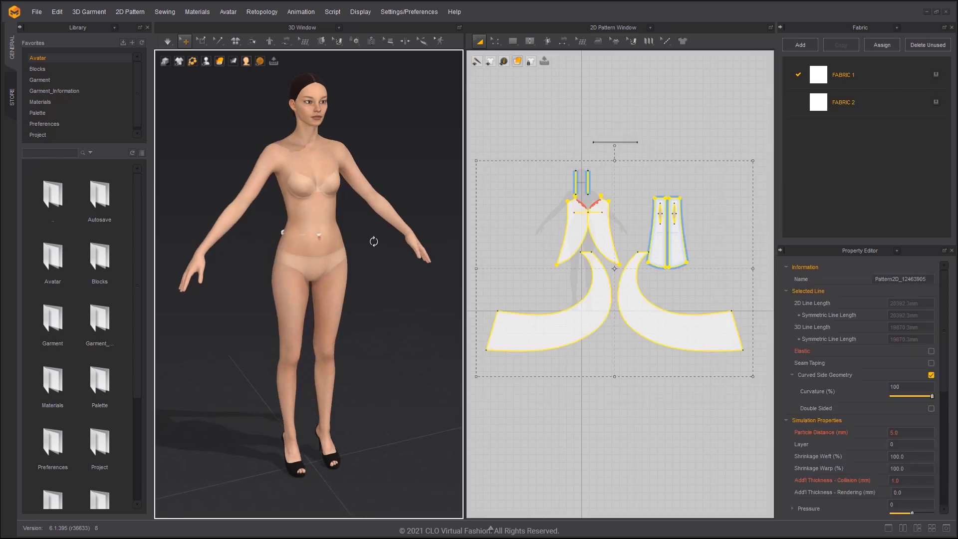
Arrange the strip at the Body_Waist_R point with a raised offset and show the dress again
{"action": "left_click", "coordinate": [282, 235]}
{"action": "scroll", "coordinate": [281, 234], "scroll_direction": "up", "scroll_amount": 3}
{"action": "scroll", "coordinate": [285, 250], "scroll_direction": "up", "scroll_amount": 2}
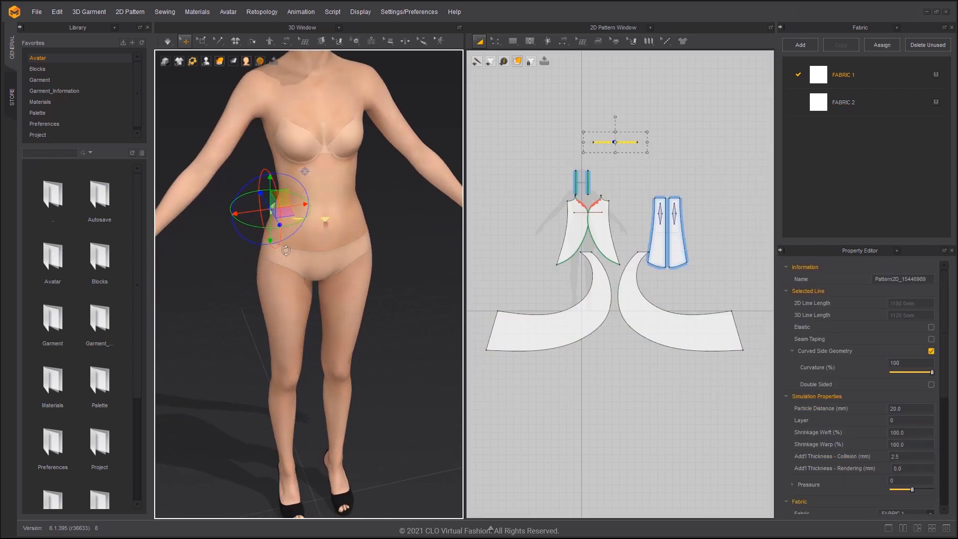
{"action": "scroll", "coordinate": [861, 389], "scroll_direction": "down", "scroll_amount": 5}
{"action": "left_click", "coordinate": [909, 465]}
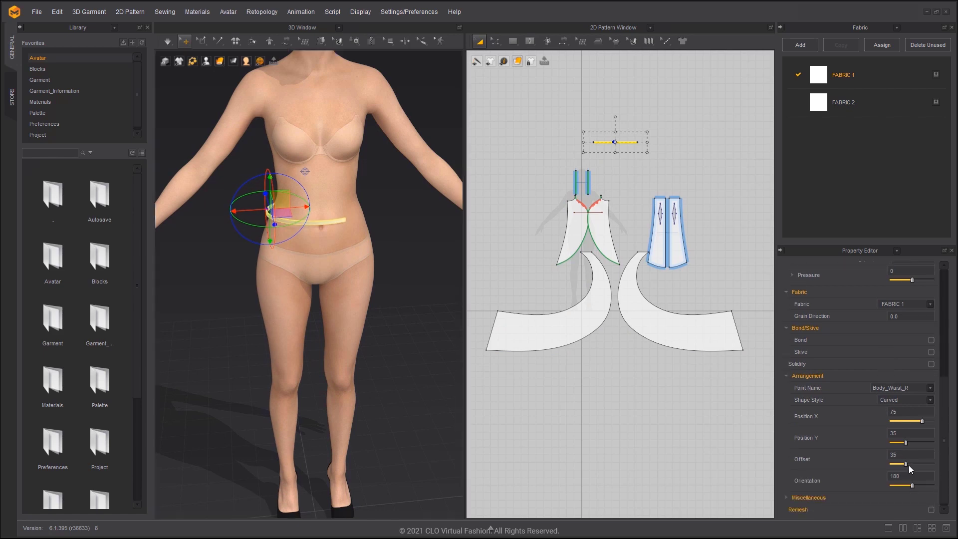
{"action": "key", "text": "shift+c"}
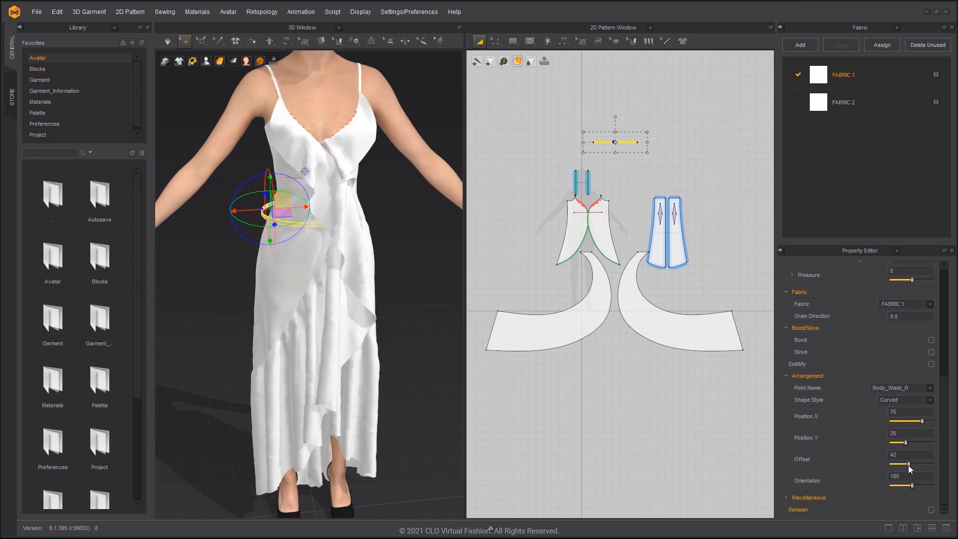
{"action": "right_click_drag", "start_coordinate": [305, 262], "coordinate": [310, 252]}
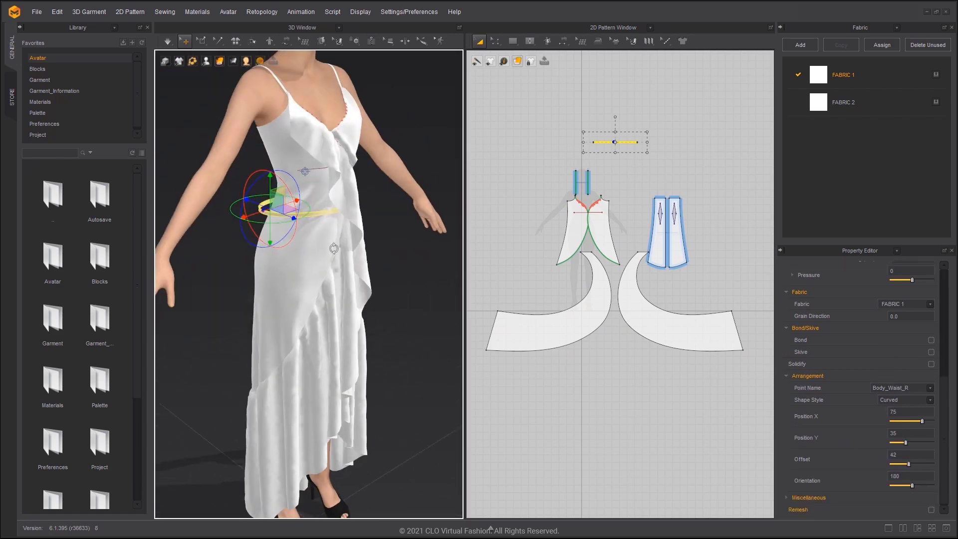
Strengthen all dress pieces and put the waistband strip on layer 1
{"action": "left_click", "coordinate": [763, 405]}
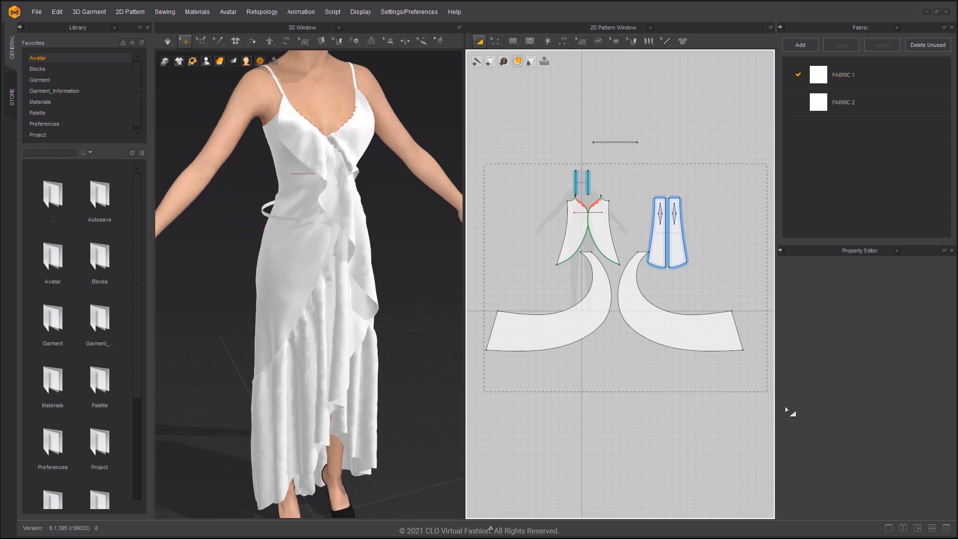
{"action": "key", "text": "ctrl+a"}
{"action": "right_click", "coordinate": [330, 253]}
{"action": "left_click", "coordinate": [356, 79]}
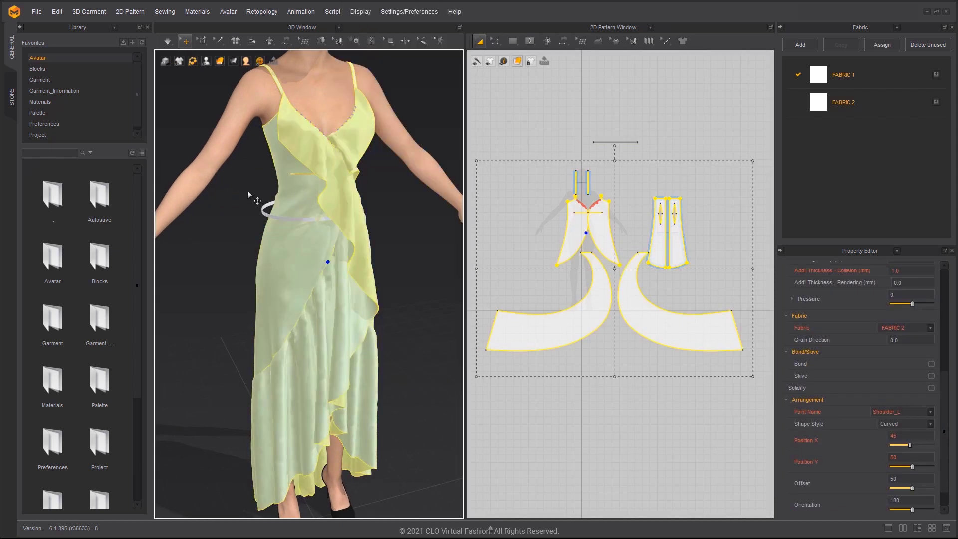
{"action": "left_click", "coordinate": [321, 223]}
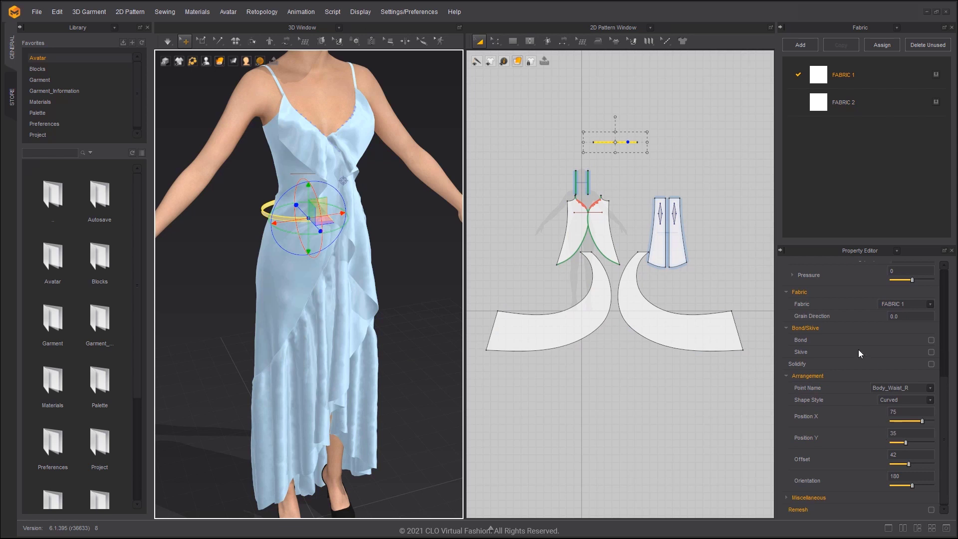
{"action": "scroll", "coordinate": [859, 350], "scroll_direction": "up", "scroll_amount": 5}
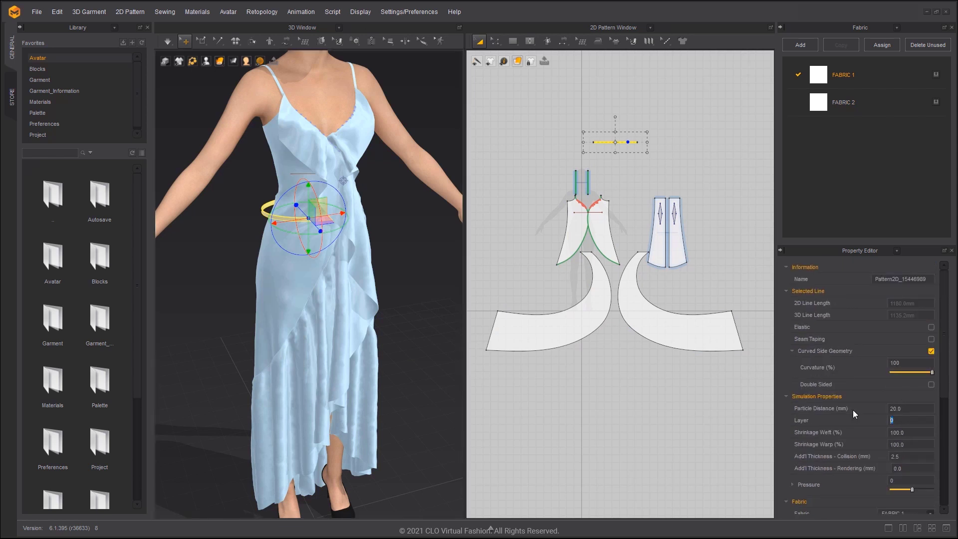
{"action": "type", "text": "1"}
{"action": "key", "text": "Return"}
{"action": "scroll", "coordinate": [605, 152], "scroll_direction": "up", "scroll_amount": 2}
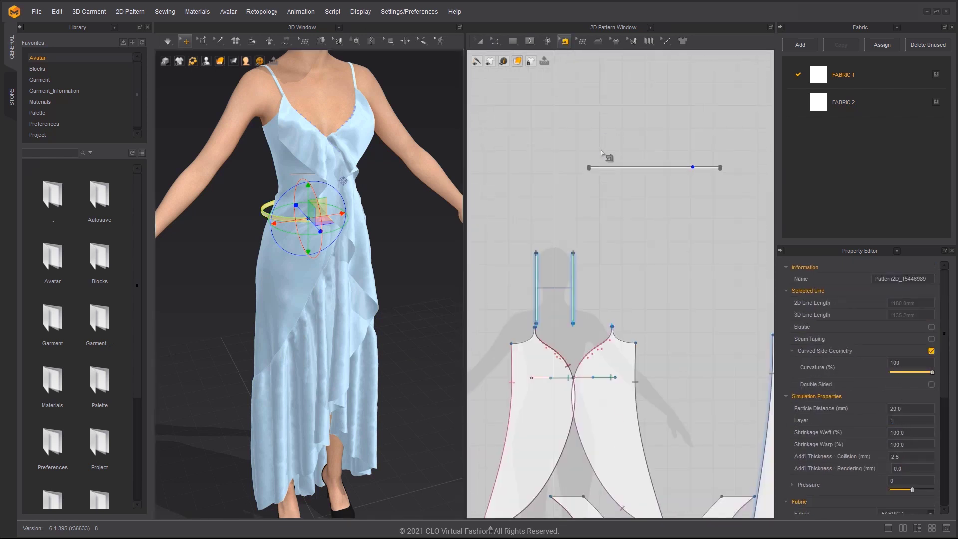
{"action": "scroll", "coordinate": [592, 169], "scroll_direction": "up", "scroll_amount": 2}
Sew the waistband's two ends together, rotate it level and simulate it around the waist
{"action": "mouse_move", "coordinate": [578, 183]}
{"action": "left_mouse_down"}
{"action": "mouse_move", "coordinate": [655, 234]}
{"action": "mouse_move", "coordinate": [677, 225]}
{"action": "left_mouse_up"}
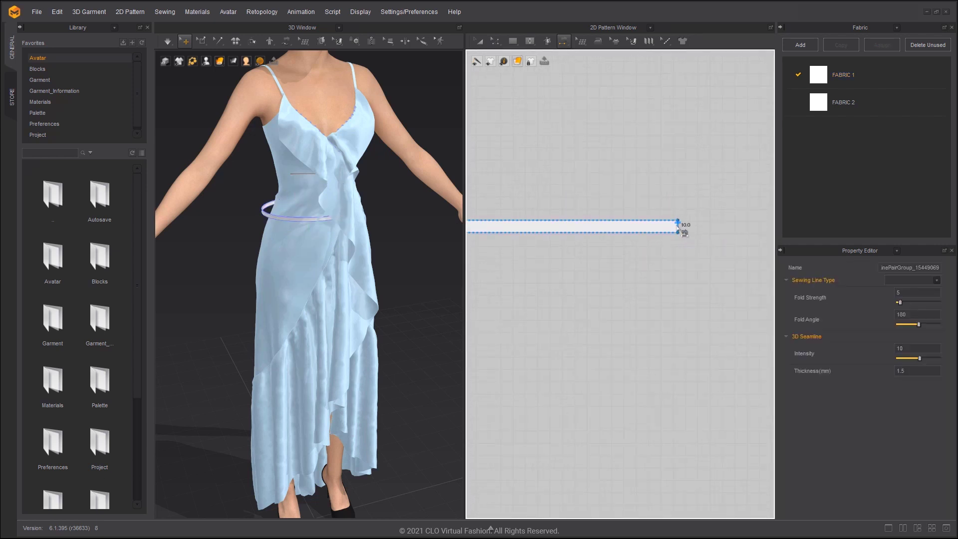
{"action": "right_click_drag", "start_coordinate": [300, 187], "coordinate": [289, 213]}
{"action": "left_click", "coordinate": [289, 214]}
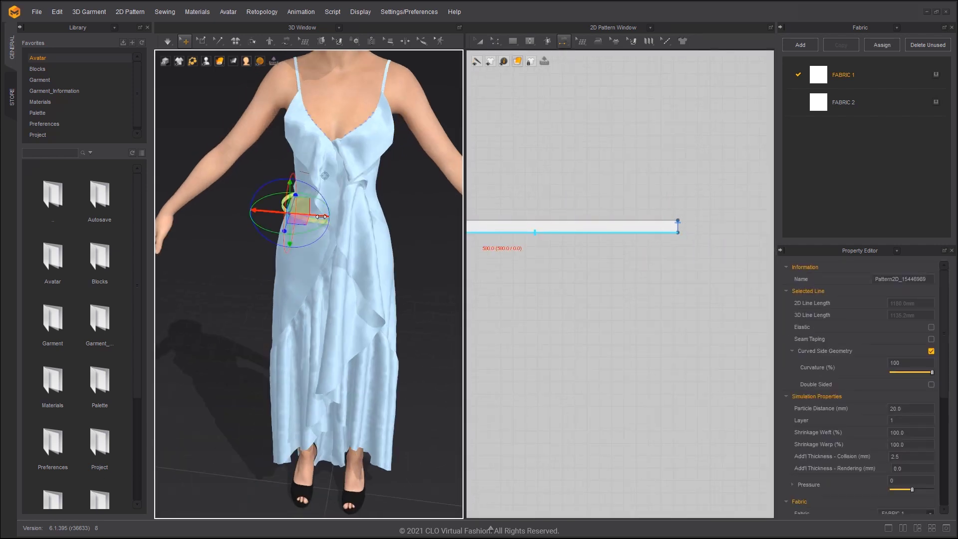
{"action": "left_click_drag", "start_coordinate": [323, 214], "coordinate": [396, 222]}
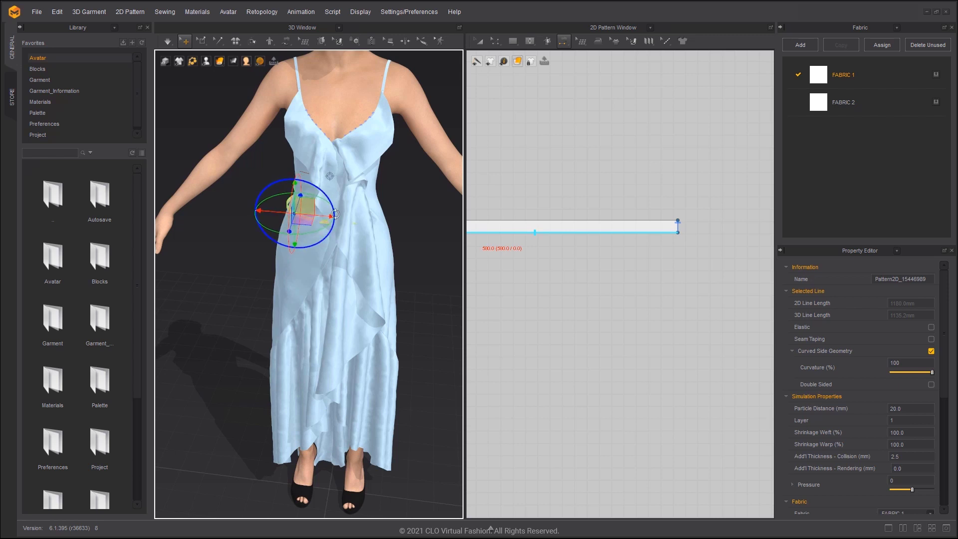
{"action": "key", "text": "space"}
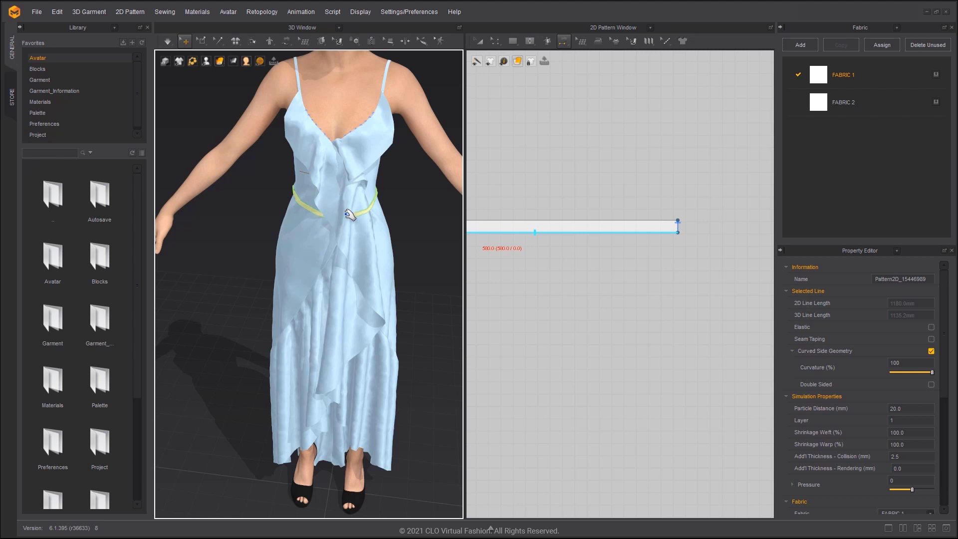
Box-select the waist mesh area, move it with the gizmo so the band encircles the waist, then leave mesh editing
{"action": "key", "text": "space"}
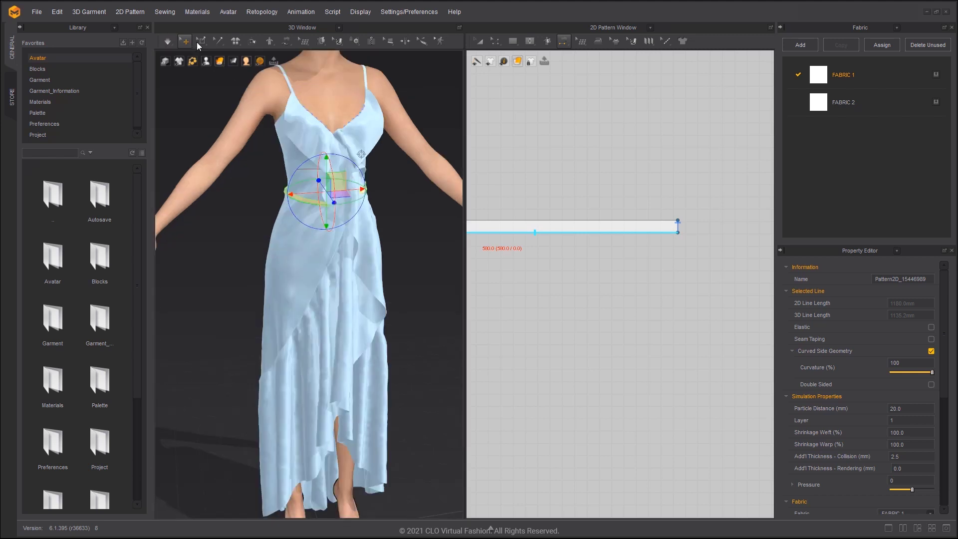
{"action": "left_click", "coordinate": [201, 40]}
{"action": "left_click", "coordinate": [223, 74]}
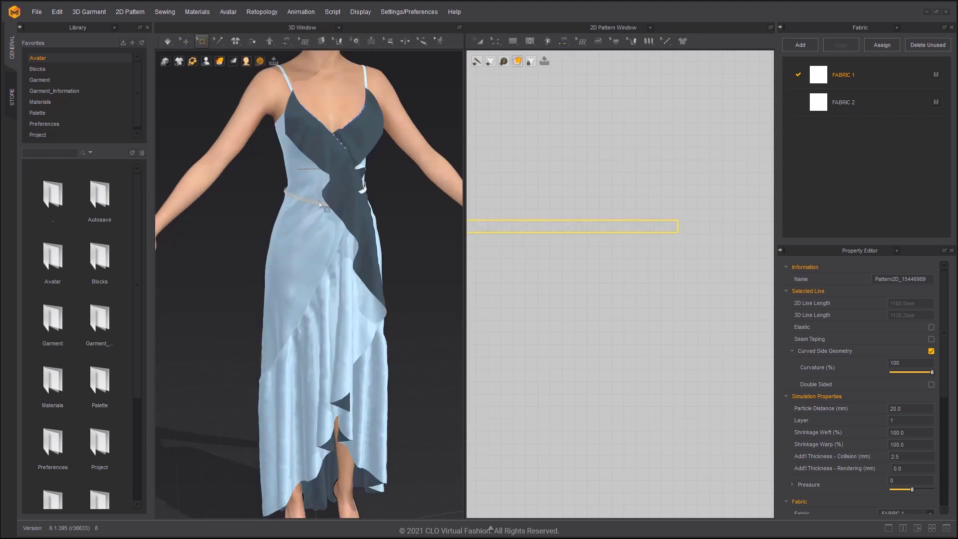
{"action": "left_click_drag", "start_coordinate": [311, 199], "coordinate": [329, 212]}
{"action": "scroll", "coordinate": [589, 247], "scroll_direction": "down", "scroll_amount": 1}
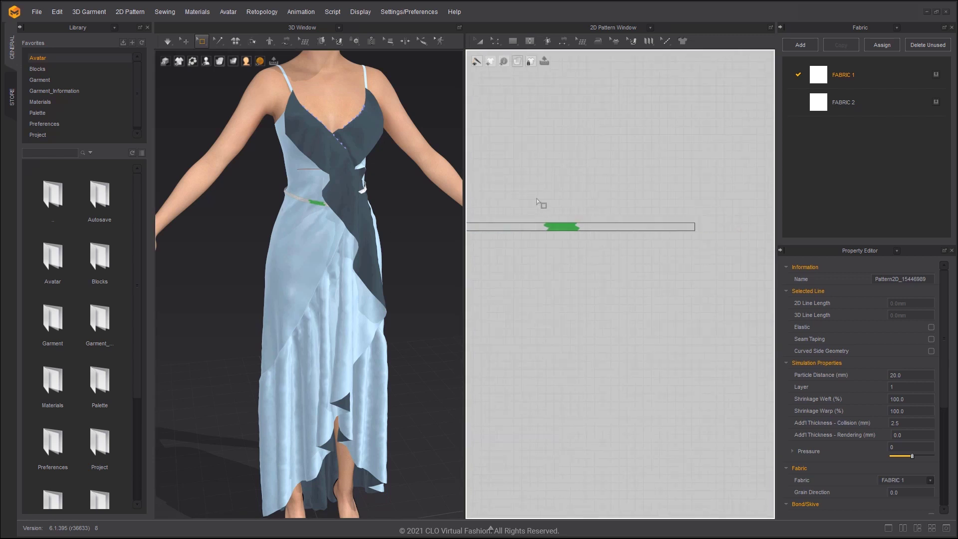
{"action": "left_click_drag", "start_coordinate": [535, 197], "coordinate": [656, 267]}
{"action": "scroll", "coordinate": [360, 220], "scroll_direction": "up", "scroll_amount": 2}
{"action": "left_click", "coordinate": [356, 218]}
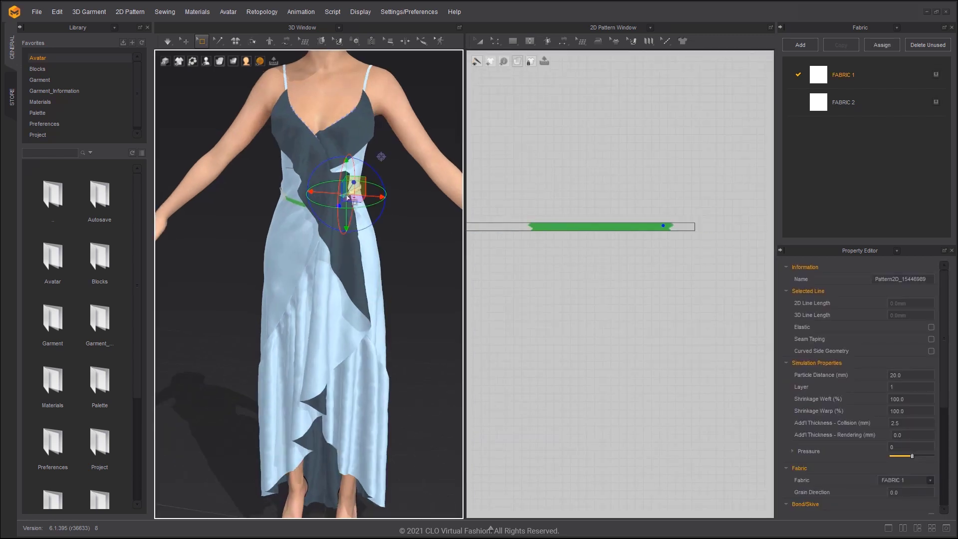
{"action": "scroll", "coordinate": [367, 206], "scroll_direction": "down", "scroll_amount": 1}
{"action": "scroll", "coordinate": [370, 204], "scroll_direction": "down", "scroll_amount": 1}
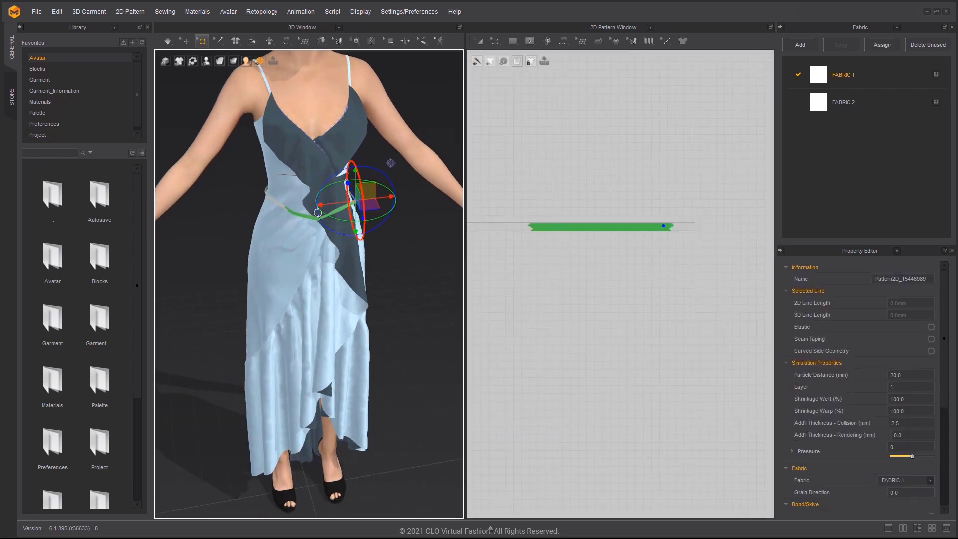
{"action": "key", "text": "q"}
Set the waistband to layer 0 and its particle distance to 5 mm
{"action": "key", "text": "a"}
{"action": "left_click", "coordinate": [555, 227]}
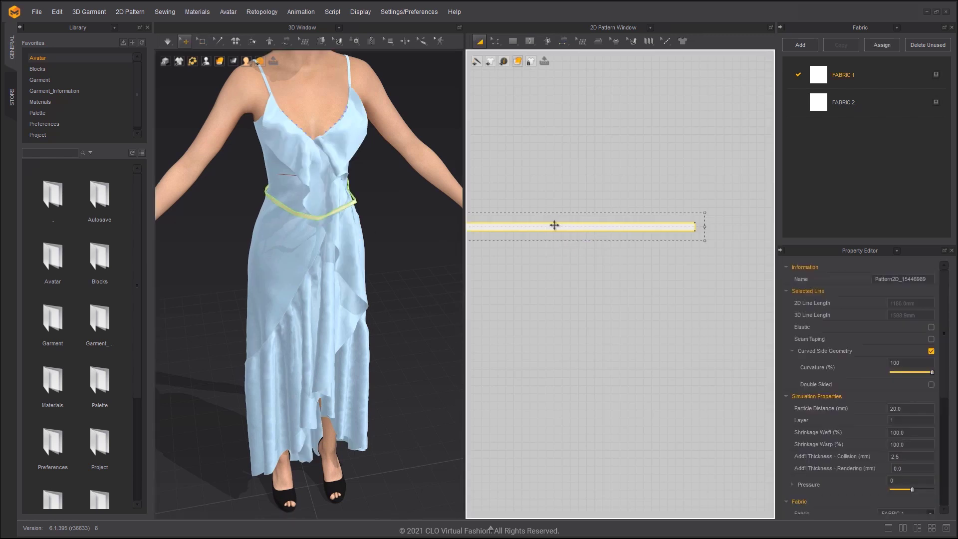
{"action": "left_click", "coordinate": [911, 420]}
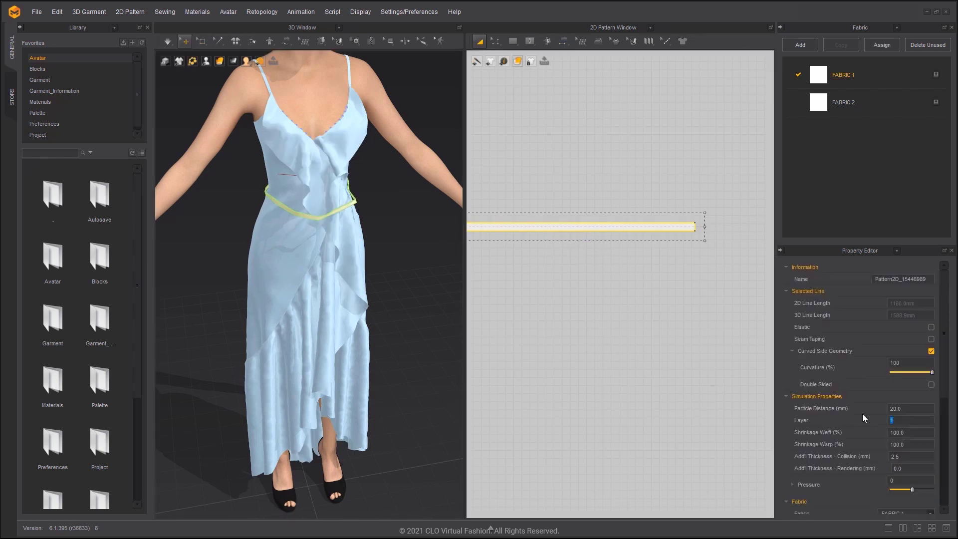
{"action": "type", "text": "0"}
{"action": "left_click", "coordinate": [403, 256]}
{"action": "left_click", "coordinate": [351, 202]}
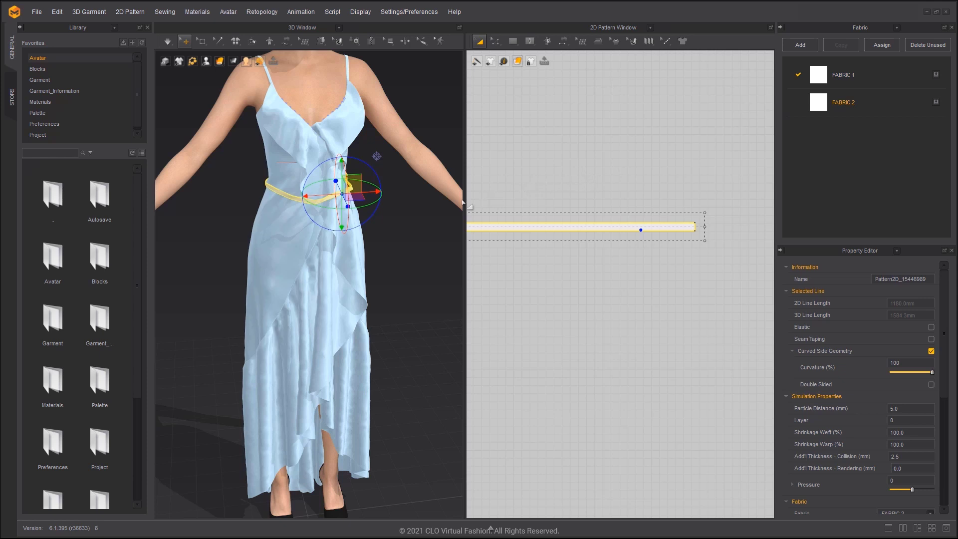
{"action": "left_click", "coordinate": [400, 208]}
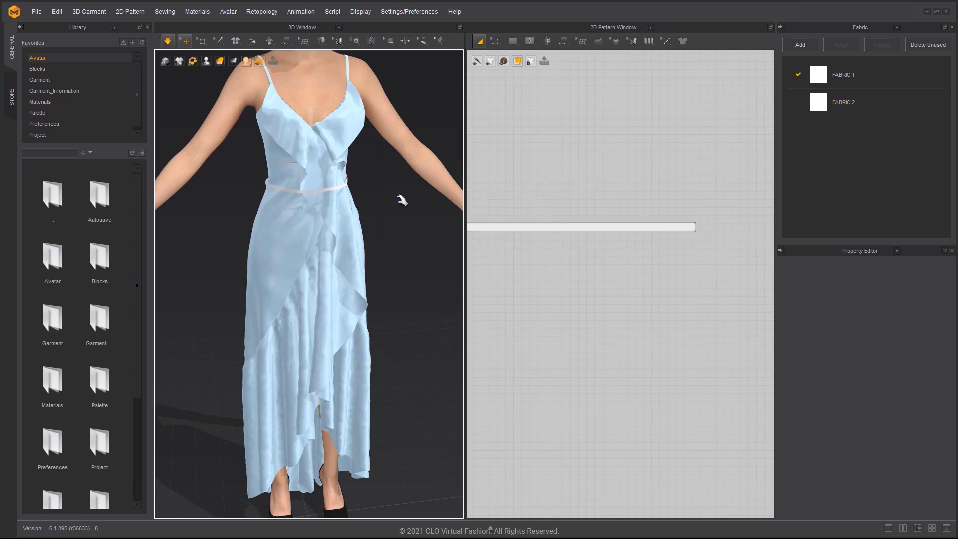
Reactivate all dress patterns and let them drape, then return to the front view
{"action": "key", "text": "ctrl+a"}
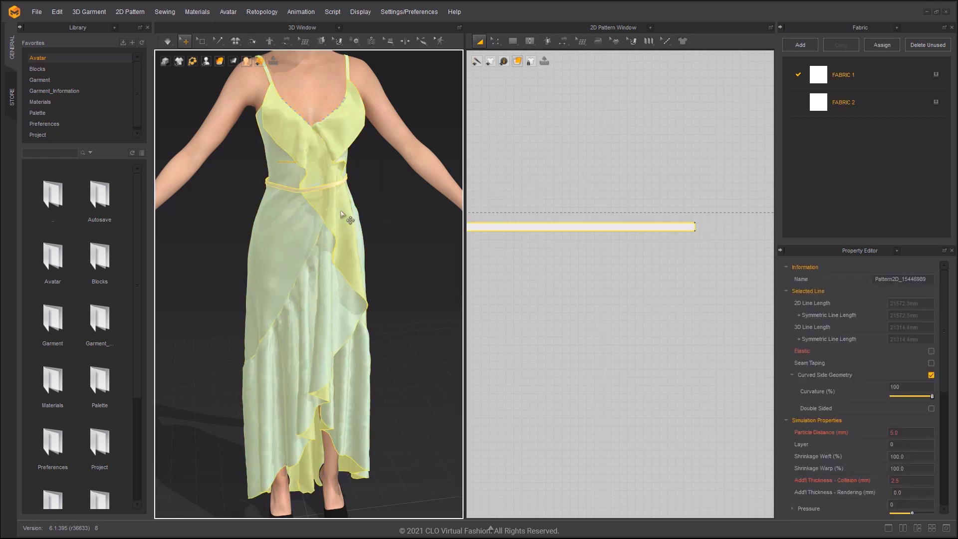
{"action": "right_click", "coordinate": [339, 209]}
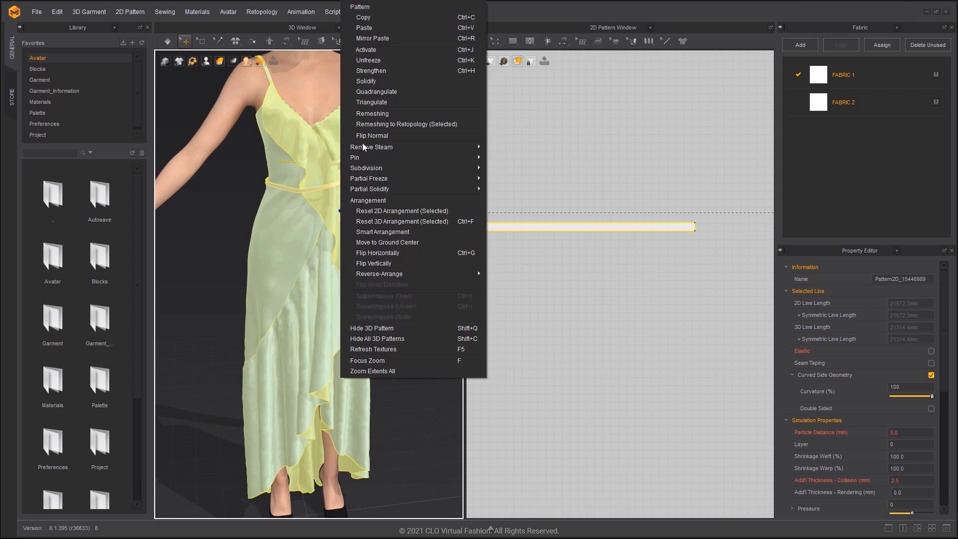
{"action": "left_click", "coordinate": [377, 50]}
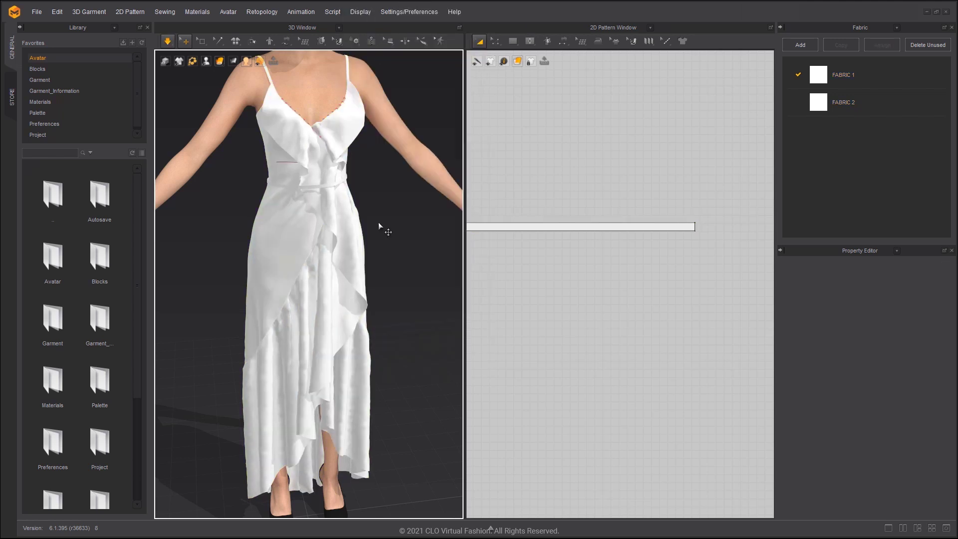
{"action": "key", "text": "space"}
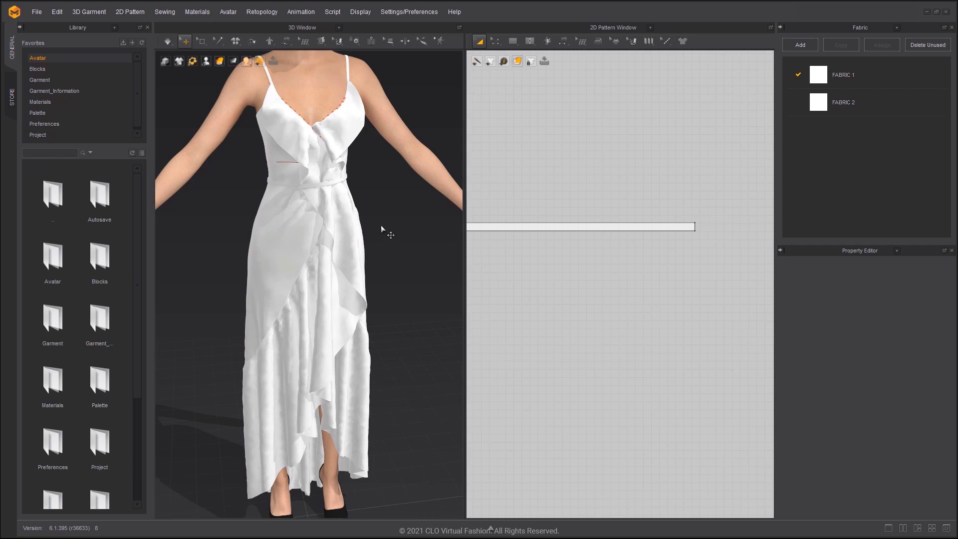
{"action": "key", "text": "2"}
Set the waistband strip's weft shrinkage to 50%
{"action": "left_click", "coordinate": [542, 227]}
{"action": "left_click", "coordinate": [897, 432]}
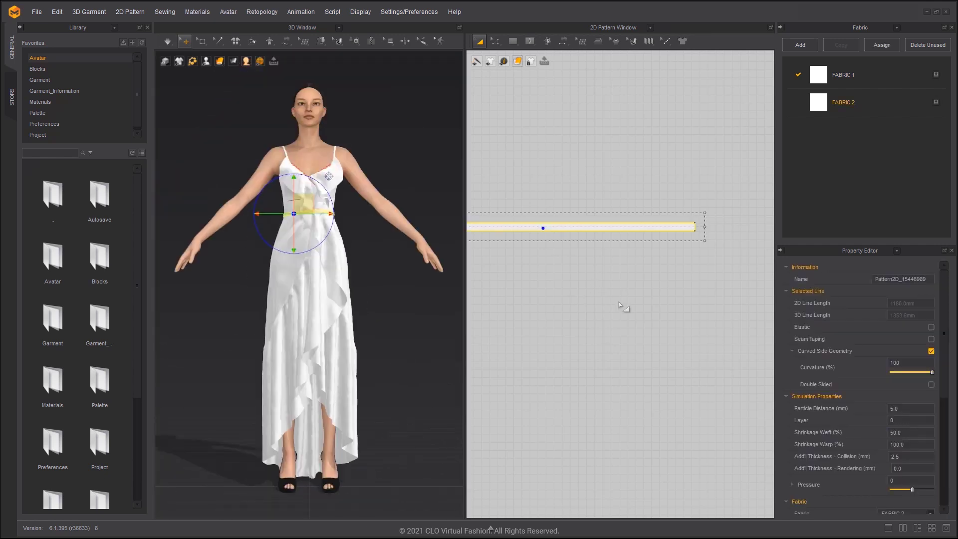
{"action": "right_click_drag", "start_coordinate": [347, 288], "coordinate": [269, 293]}
{"action": "left_click", "coordinate": [374, 267]}
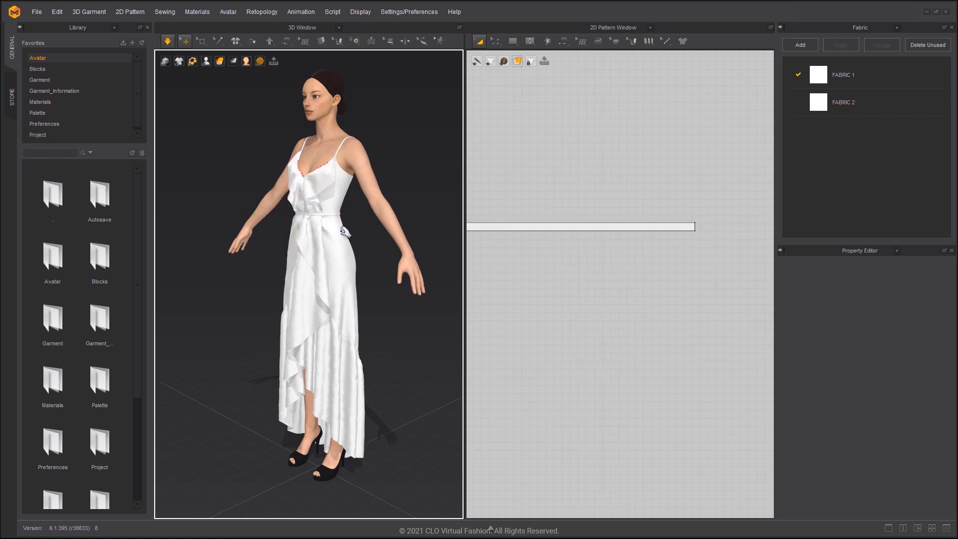
{"action": "mouse_move", "coordinate": [344, 231]}
{"action": "right_mouse_down"}
{"action": "mouse_move", "coordinate": [431, 231]}
{"action": "mouse_move", "coordinate": [359, 223]}
{"action": "right_mouse_up"}
{"action": "scroll", "coordinate": [338, 219], "scroll_direction": "up", "scroll_amount": 3}
Load a ribbon .trm from Materials > Hardware_and_Trims > Ribbon in the library
{"action": "left_click", "coordinate": [75, 102]}
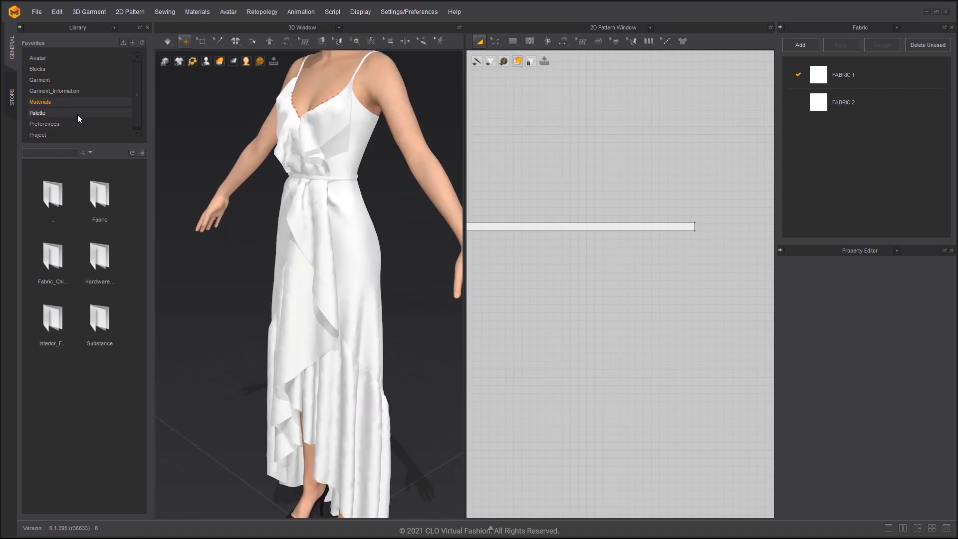
{"action": "double_click", "coordinate": [83, 206]}
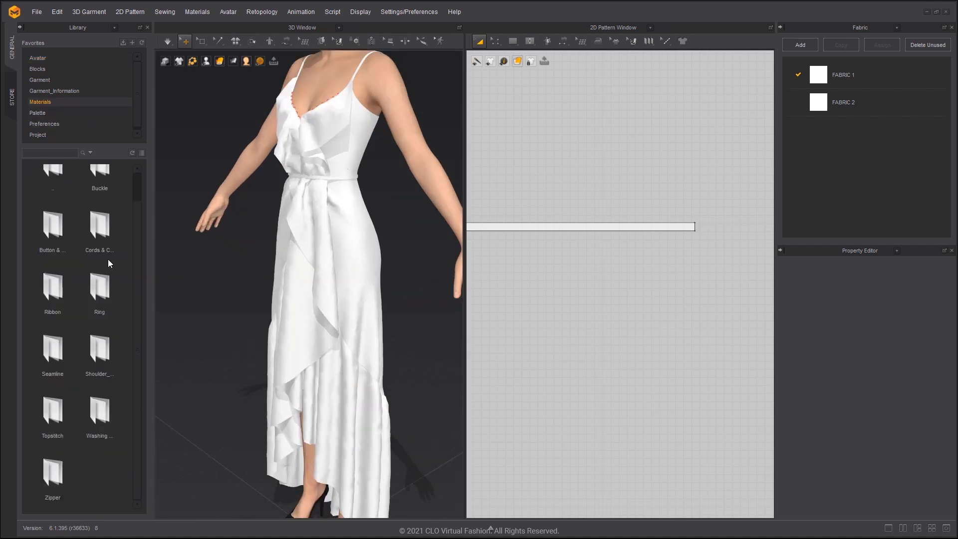
{"action": "double_click", "coordinate": [51, 315]}
{"action": "mouse_move", "coordinate": [99, 259]}
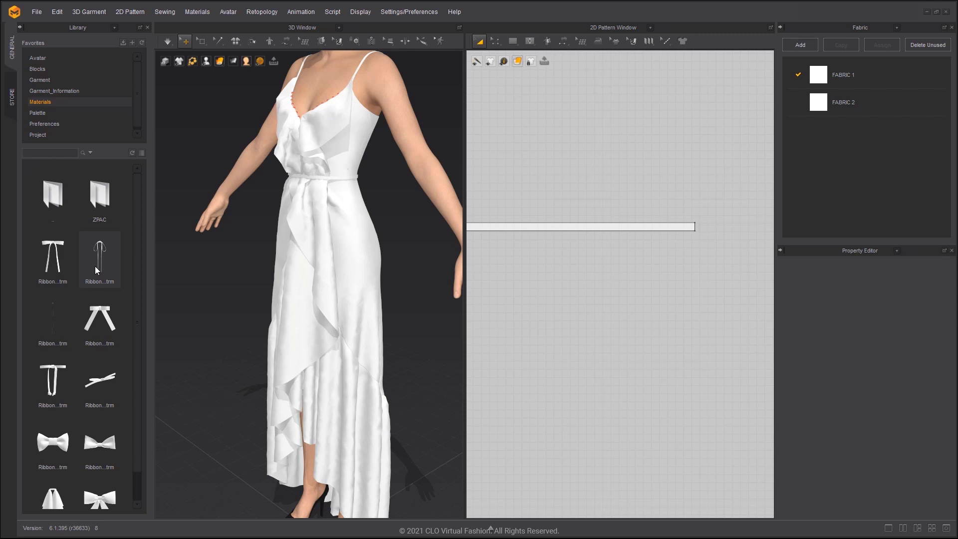
{"action": "double_click", "coordinate": [115, 250]}
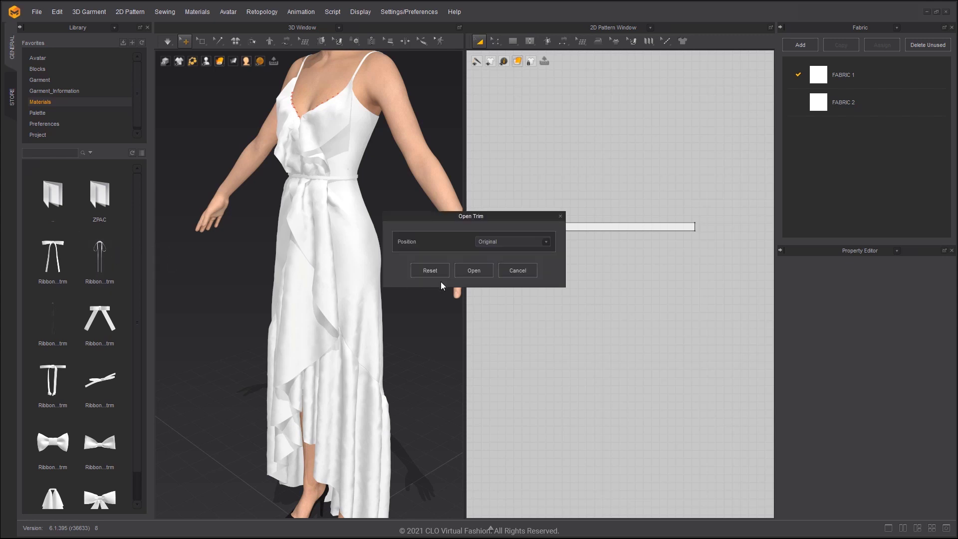
Move the ribbon trim to the side of the waistband, scaling and rotating it to fit
{"action": "left_click", "coordinate": [471, 271]}
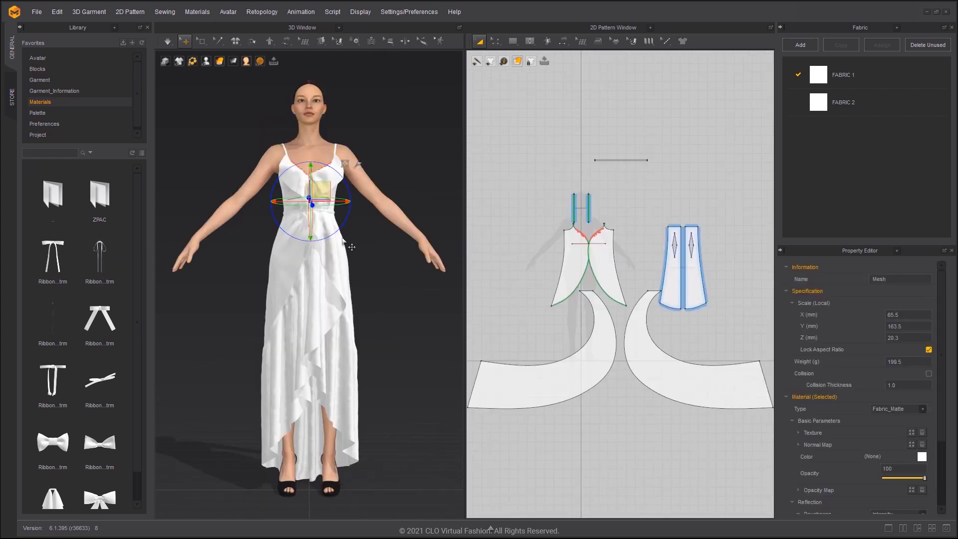
{"action": "scroll", "coordinate": [319, 263], "scroll_direction": "up", "scroll_amount": 3}
{"action": "scroll", "coordinate": [319, 264], "scroll_direction": "up", "scroll_amount": 3}
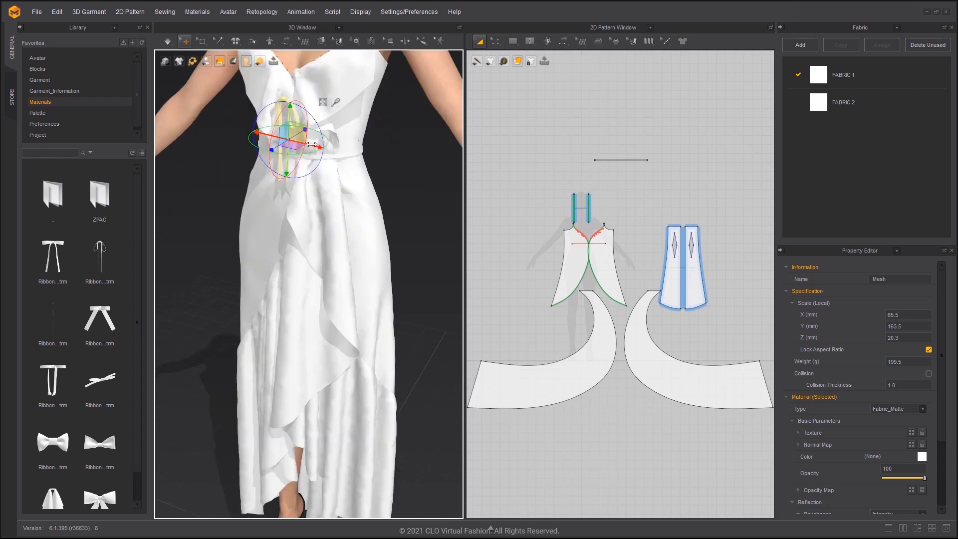
{"action": "scroll", "coordinate": [383, 180], "scroll_direction": "up", "scroll_amount": 2}
{"action": "mouse_move", "coordinate": [343, 191]}
{"action": "left_mouse_down"}
{"action": "mouse_move", "coordinate": [337, 148]}
{"action": "mouse_move", "coordinate": [373, 122]}
{"action": "left_mouse_up"}
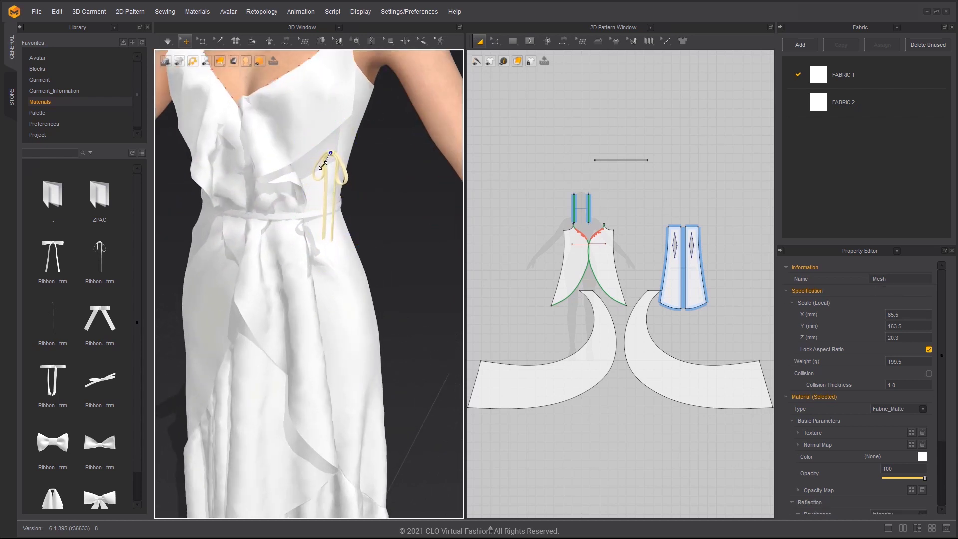
{"action": "right_click_drag", "start_coordinate": [373, 122], "coordinate": [397, 195]}
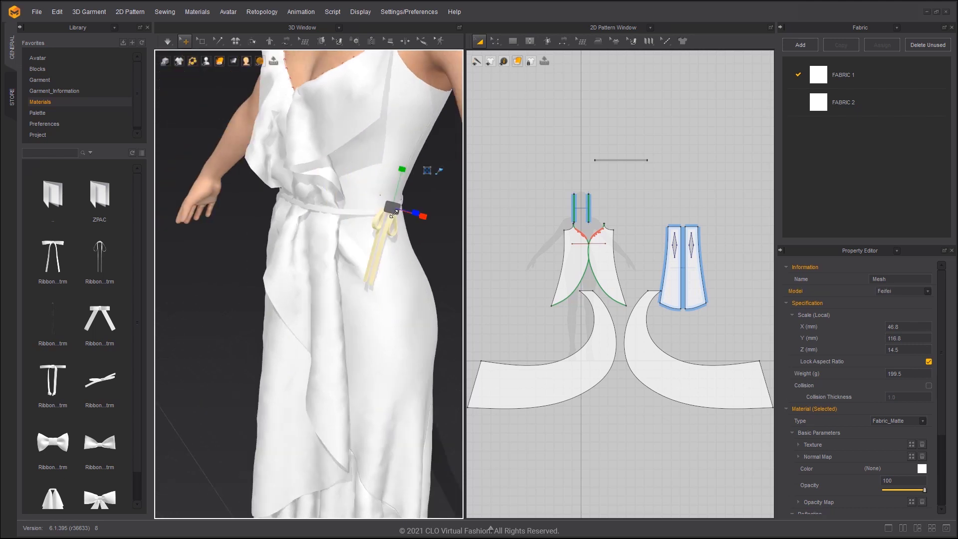
{"action": "scroll", "coordinate": [404, 212], "scroll_direction": "up", "scroll_amount": 2}
{"action": "left_click_drag", "start_coordinate": [412, 157], "coordinate": [408, 154]}
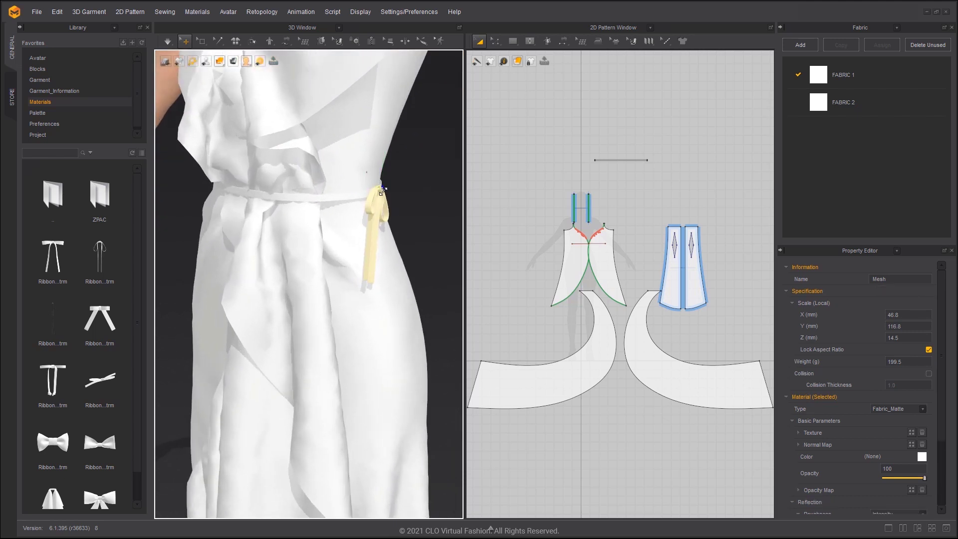
{"action": "right_click_drag", "start_coordinate": [385, 192], "coordinate": [333, 198]}
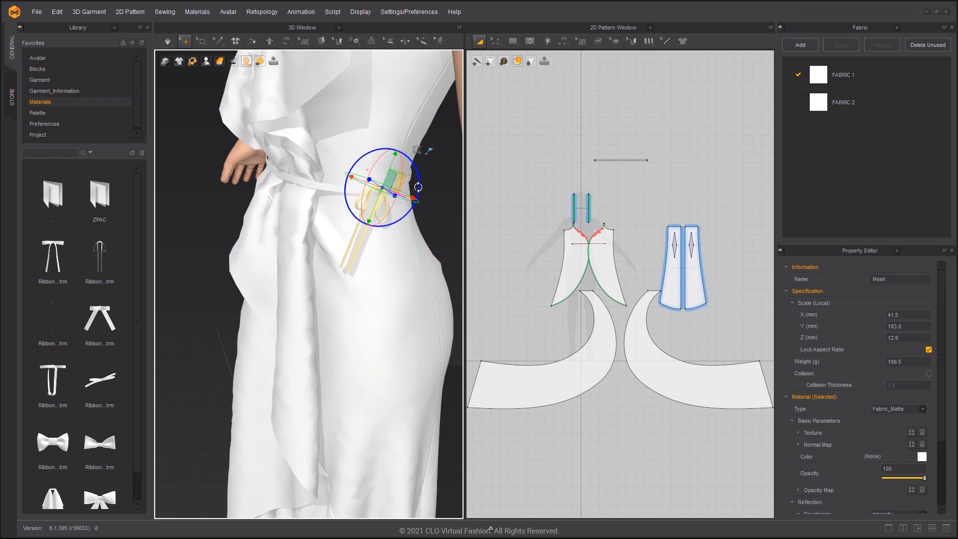
Set the trim's Weight to 0 and inspect it from around the dress before resetting the view
{"action": "mouse_move", "coordinate": [416, 187]}
{"action": "right_mouse_down"}
{"action": "mouse_move", "coordinate": [414, 201]}
{"action": "mouse_move", "coordinate": [416, 189]}
{"action": "right_mouse_up"}
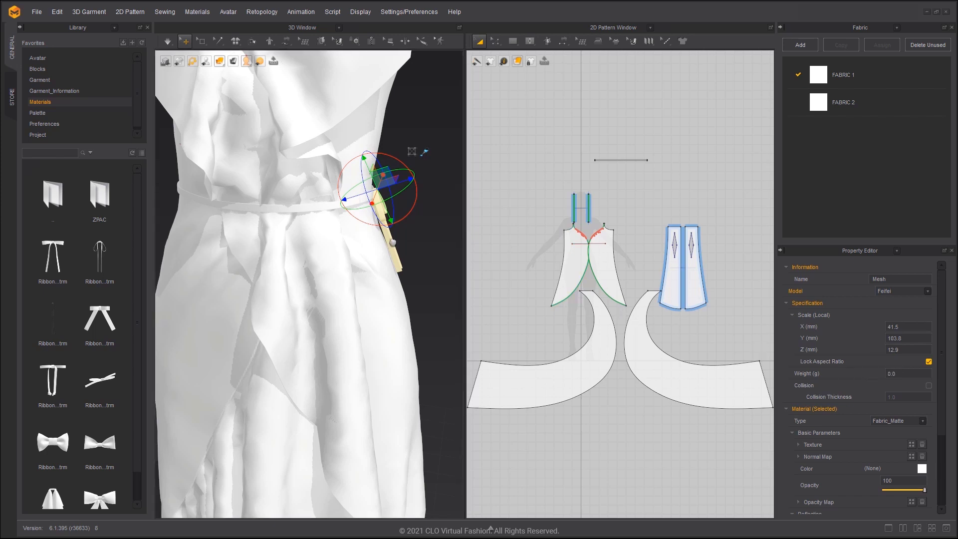
{"action": "right_click_drag", "start_coordinate": [389, 225], "coordinate": [420, 225]}
{"action": "left_click", "coordinate": [420, 225]}
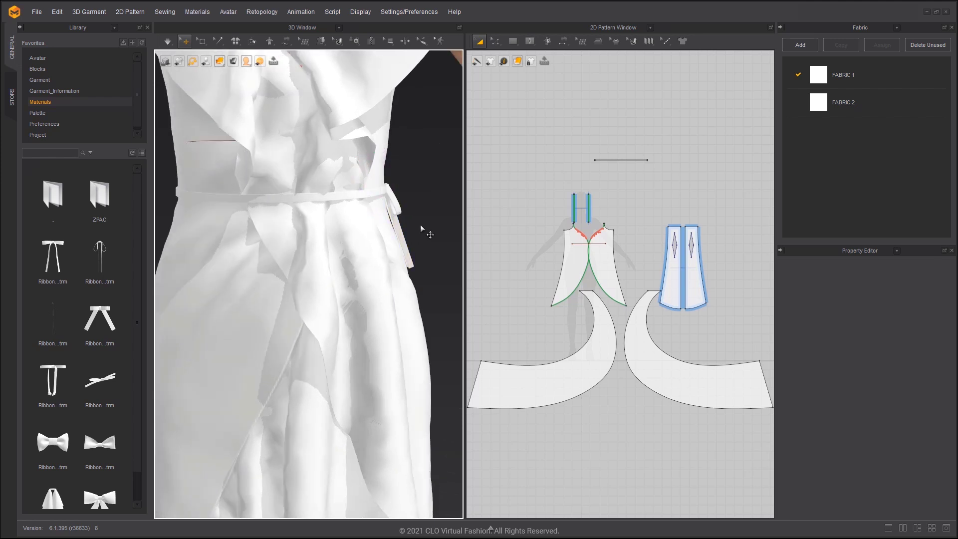
{"action": "key", "text": "2"}
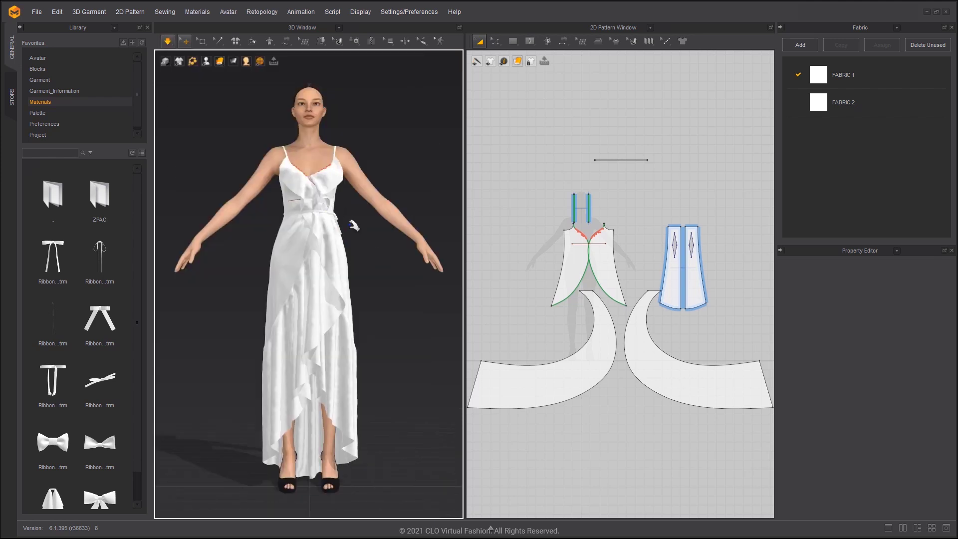
Select the skirt and bodice patterns and refine their particle distance to 8 mm
{"action": "left_click", "coordinate": [333, 313]}
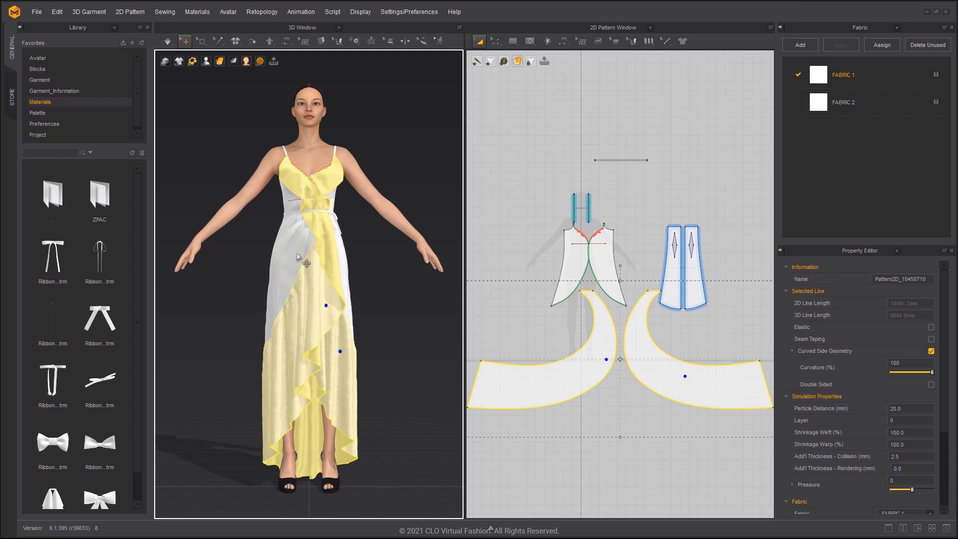
{"action": "left_click", "coordinate": [670, 275]}
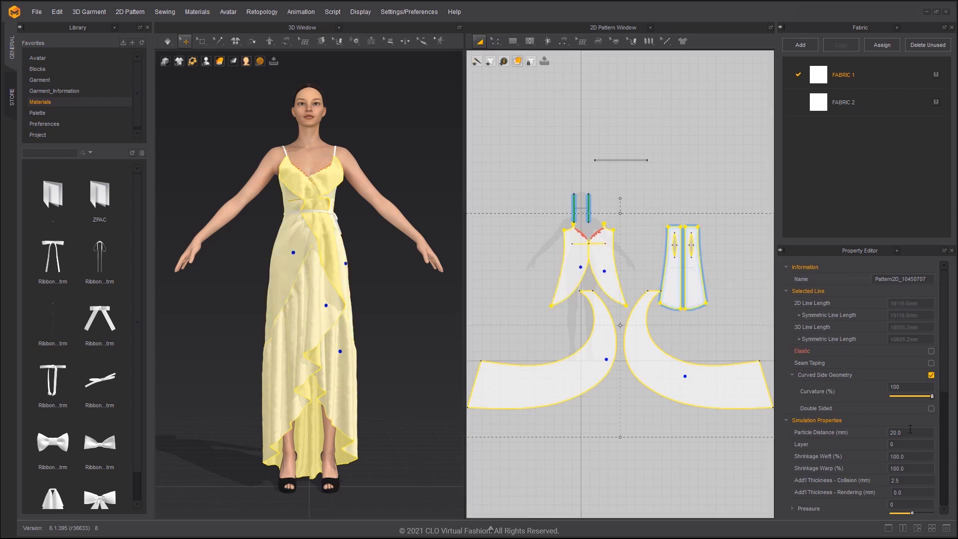
{"action": "type", "text": "8"}
{"action": "left_click", "coordinate": [406, 300]}
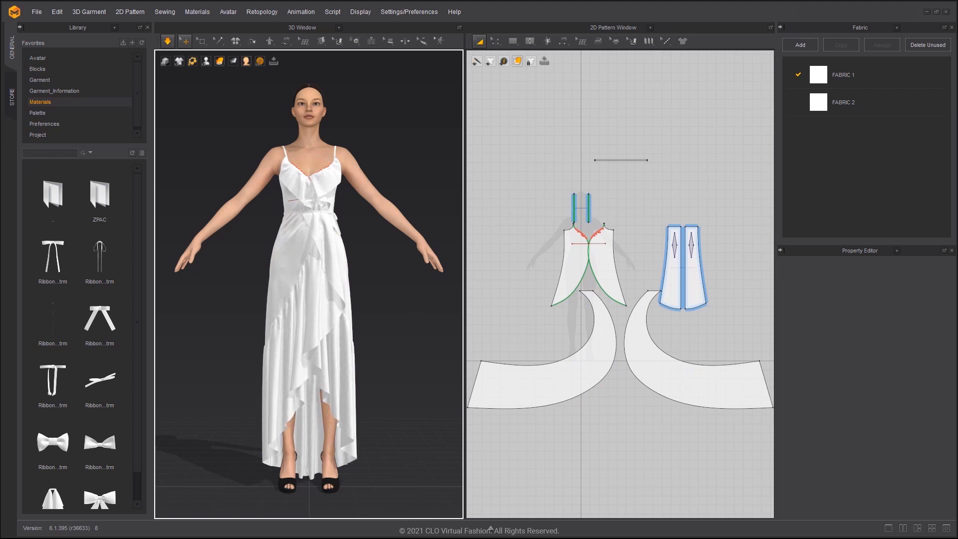
Stop simulation, switch to back view and aim the steam brush at the back bodice
{"action": "key", "text": "space"}
{"action": "middle_click_drag", "start_coordinate": [329, 184], "coordinate": [330, 155]}
{"action": "key", "text": "8"}
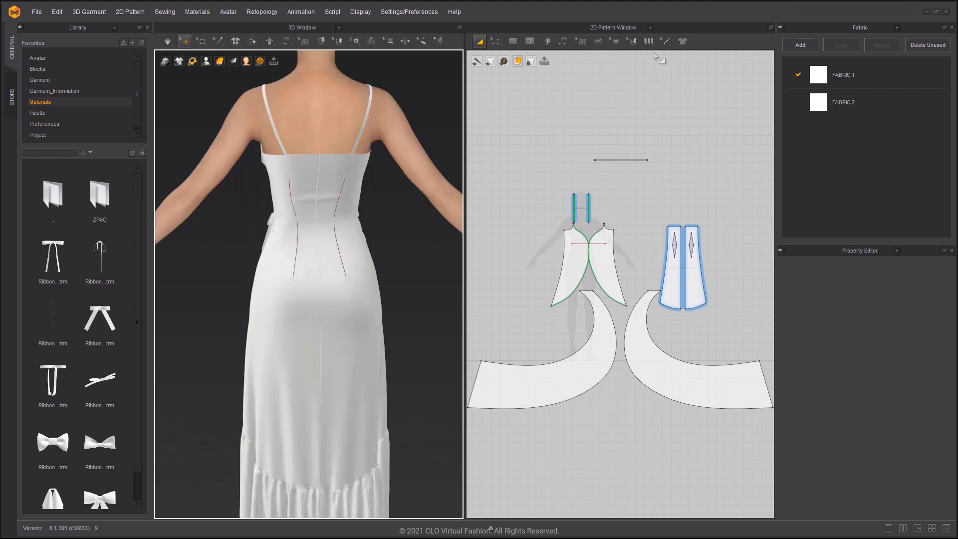
{"action": "left_click", "coordinate": [598, 42]}
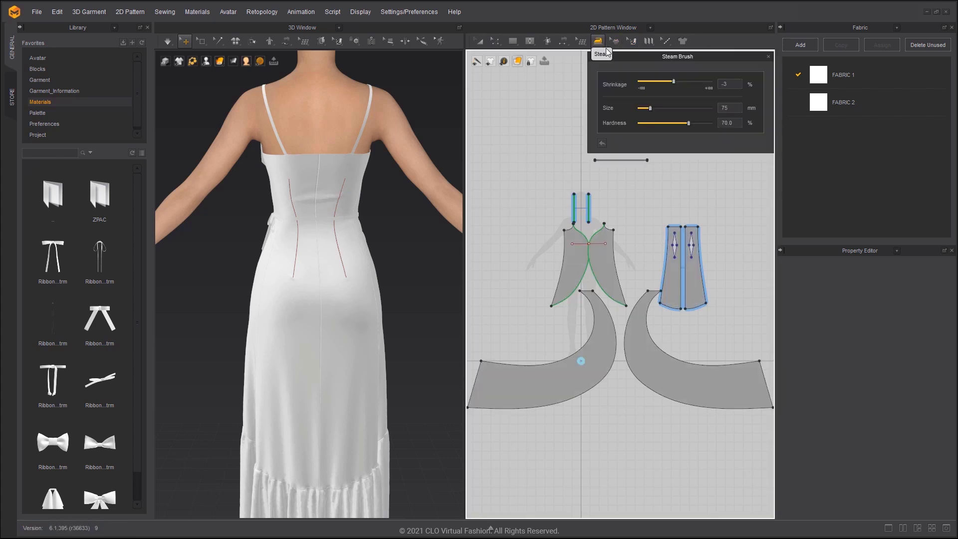
{"action": "scroll", "coordinate": [668, 221], "scroll_direction": "up", "scroll_amount": 3}
{"action": "scroll", "coordinate": [670, 247], "scroll_direction": "up", "scroll_amount": 3}
{"action": "scroll", "coordinate": [659, 232], "scroll_direction": "up", "scroll_amount": 2}
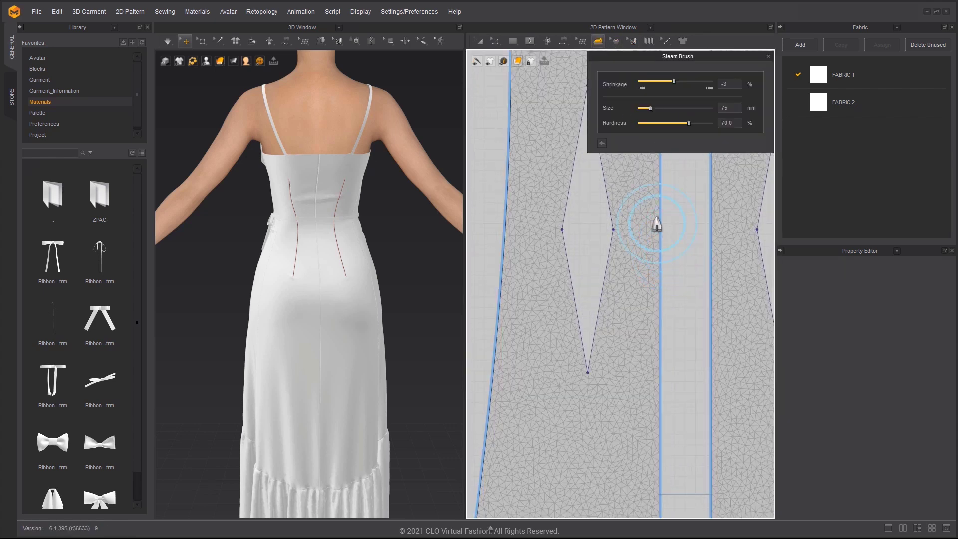
{"action": "left_click", "coordinate": [310, 201]}
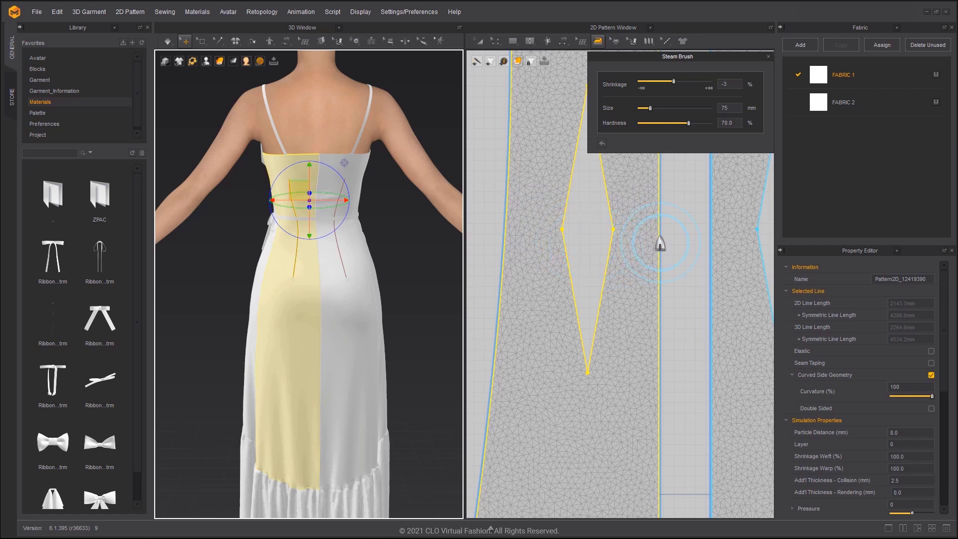